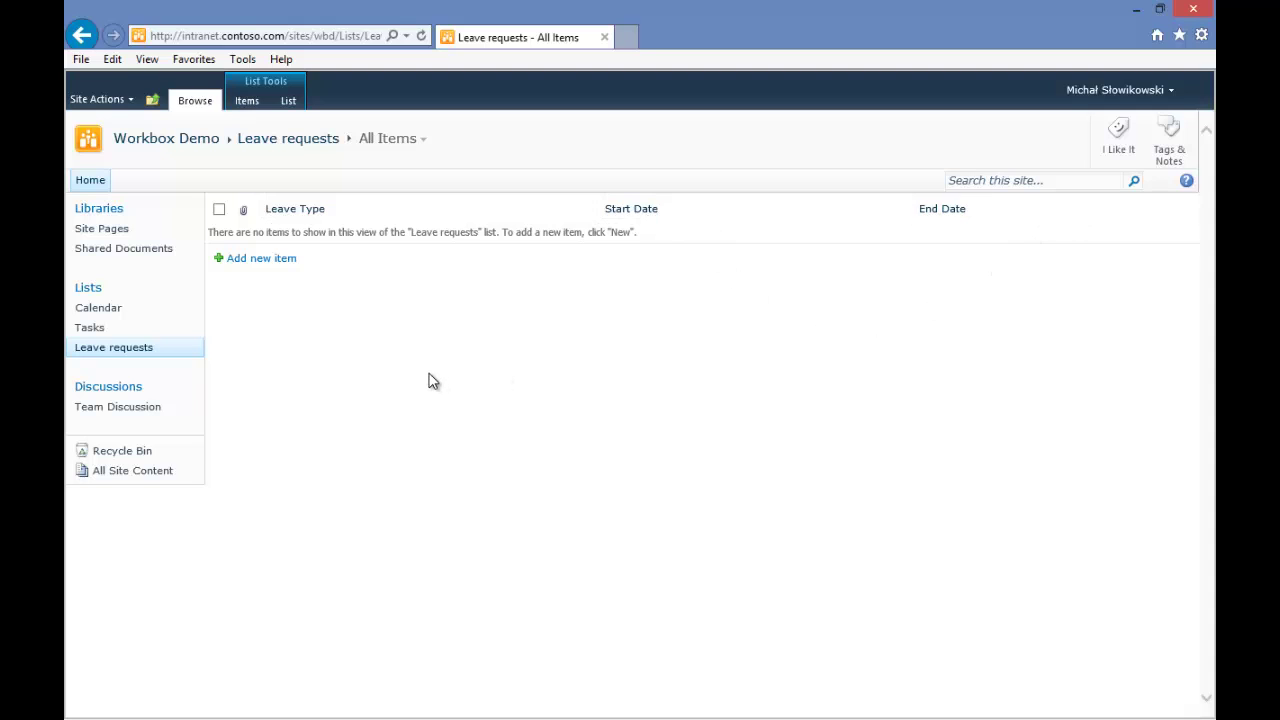
Create a Workbox workflow named "Leave Request Approval" for the Leave requests list and close the designer's help window.
click(289, 101)
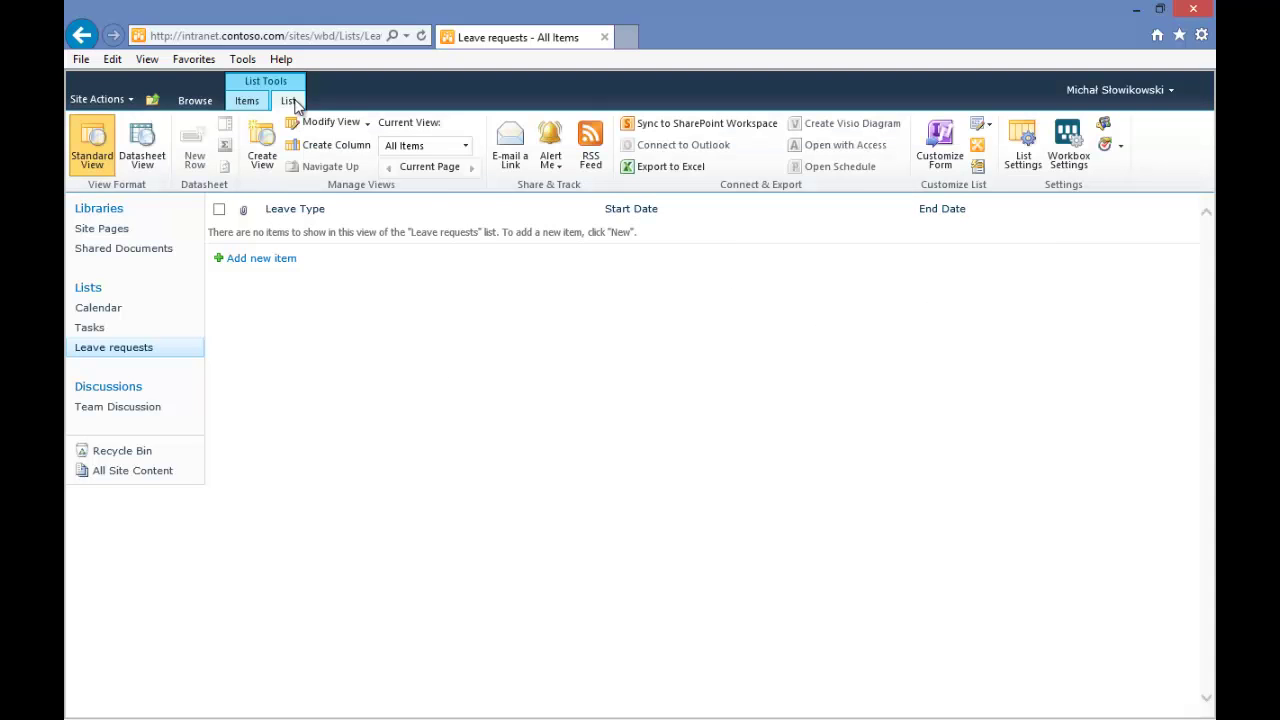
click(1068, 143)
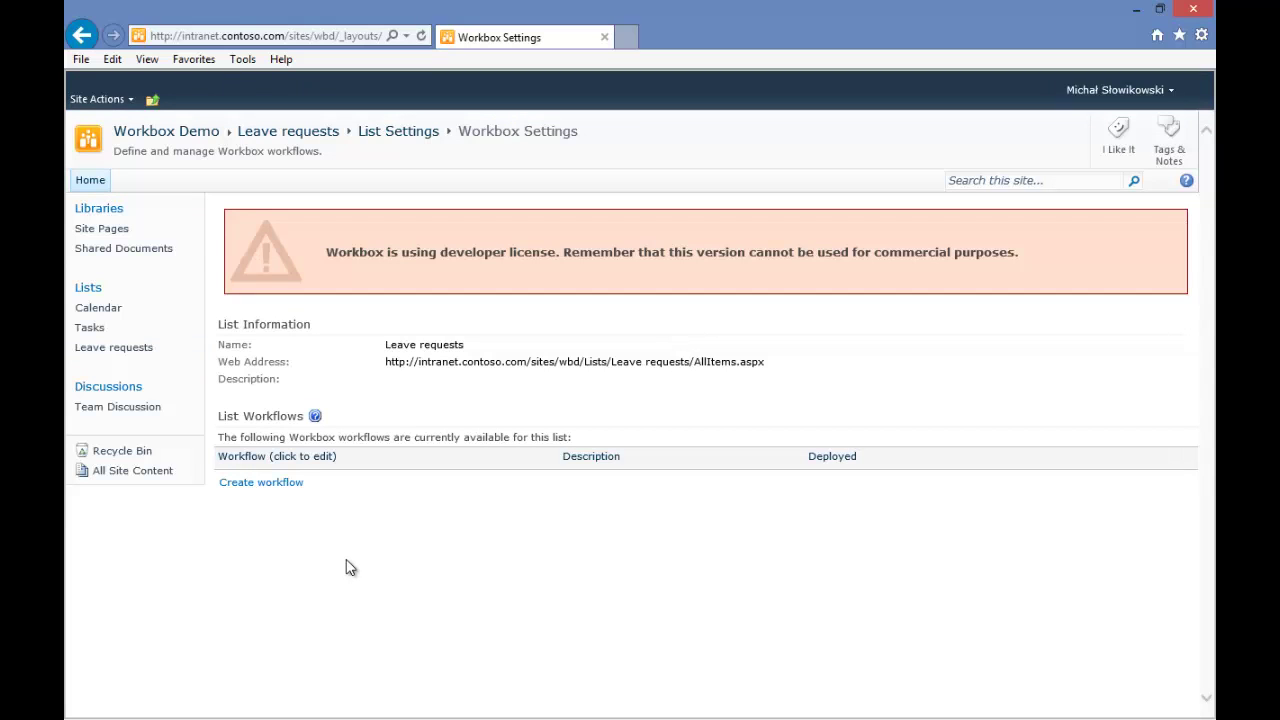
click(255, 484)
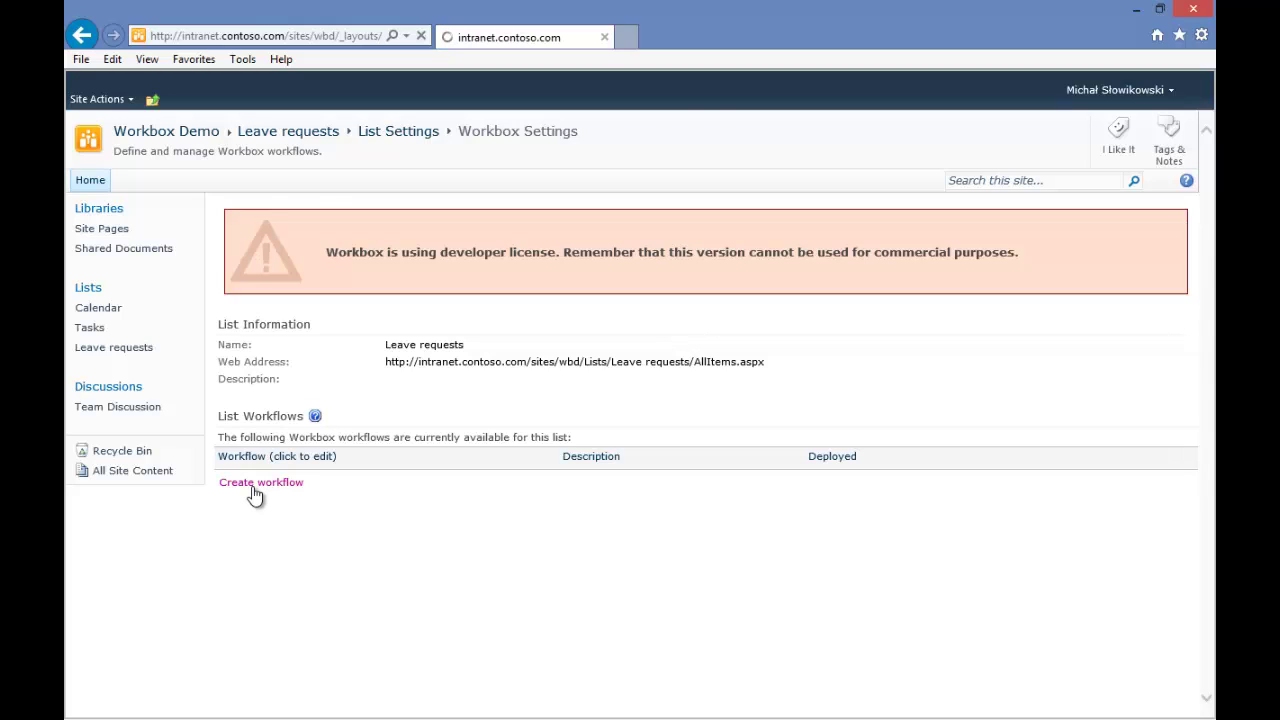
click(747, 220)
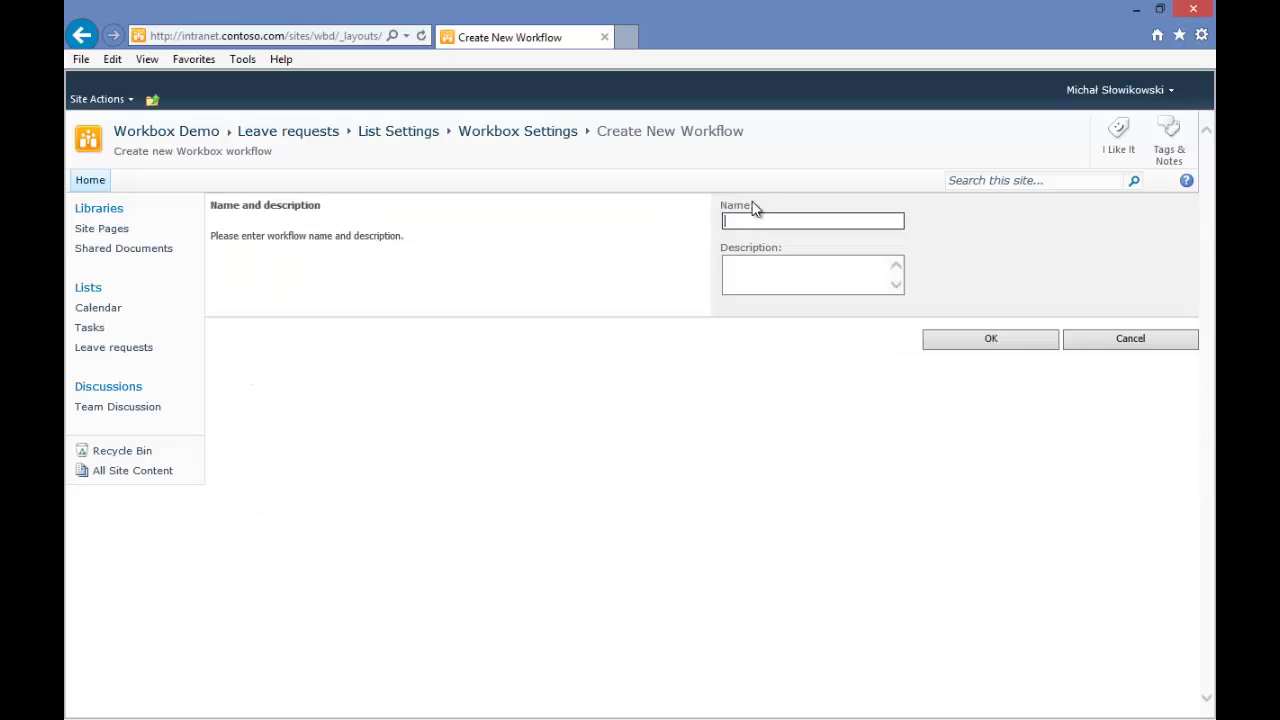
text(Leave Request Approval)
click(1008, 340)
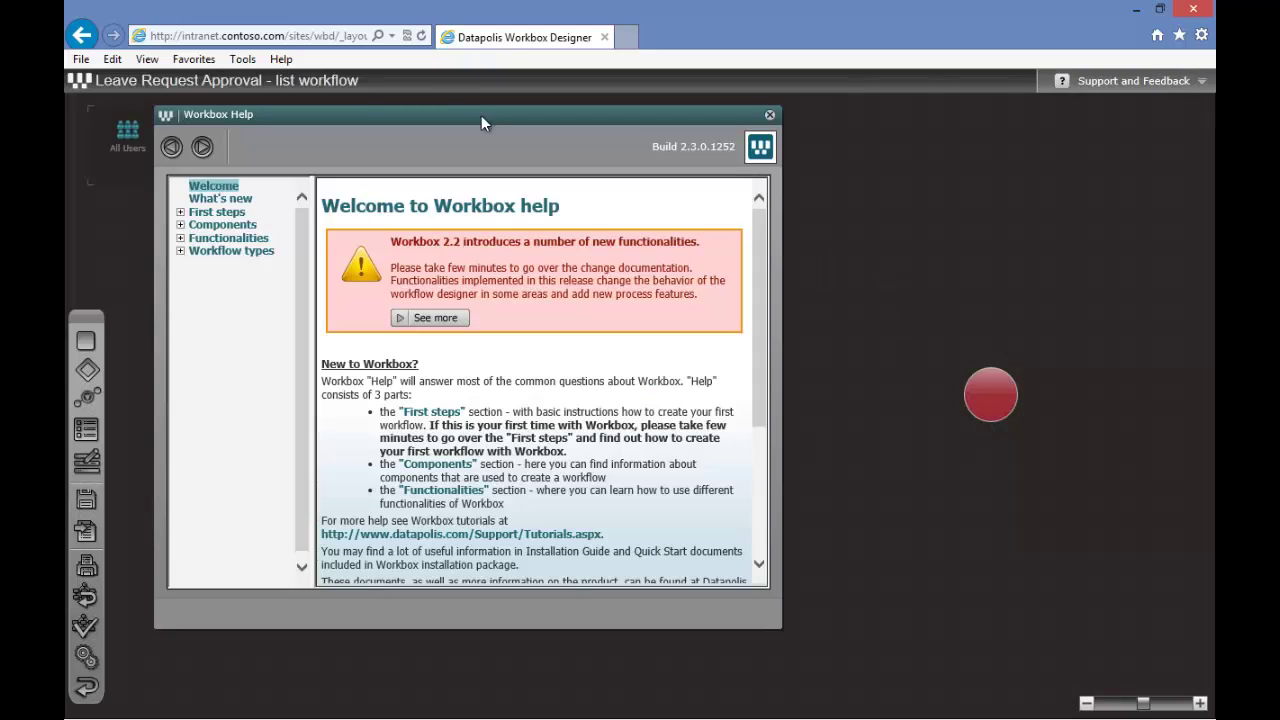
click(768, 117)
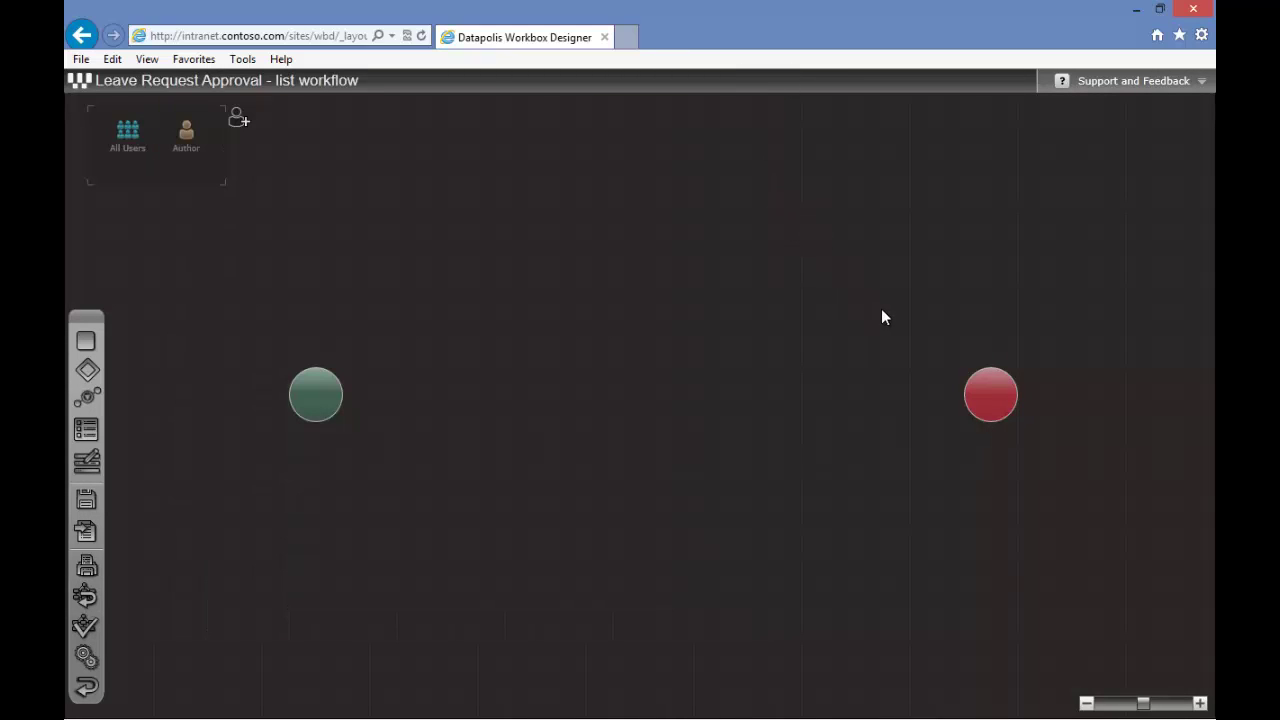
click(1137, 82)
Add three states to the workflow: two in line between the start and end points, and one below the second.
click(86, 350)
drag(86, 350, 527, 404)
drag(532, 397, 532, 397)
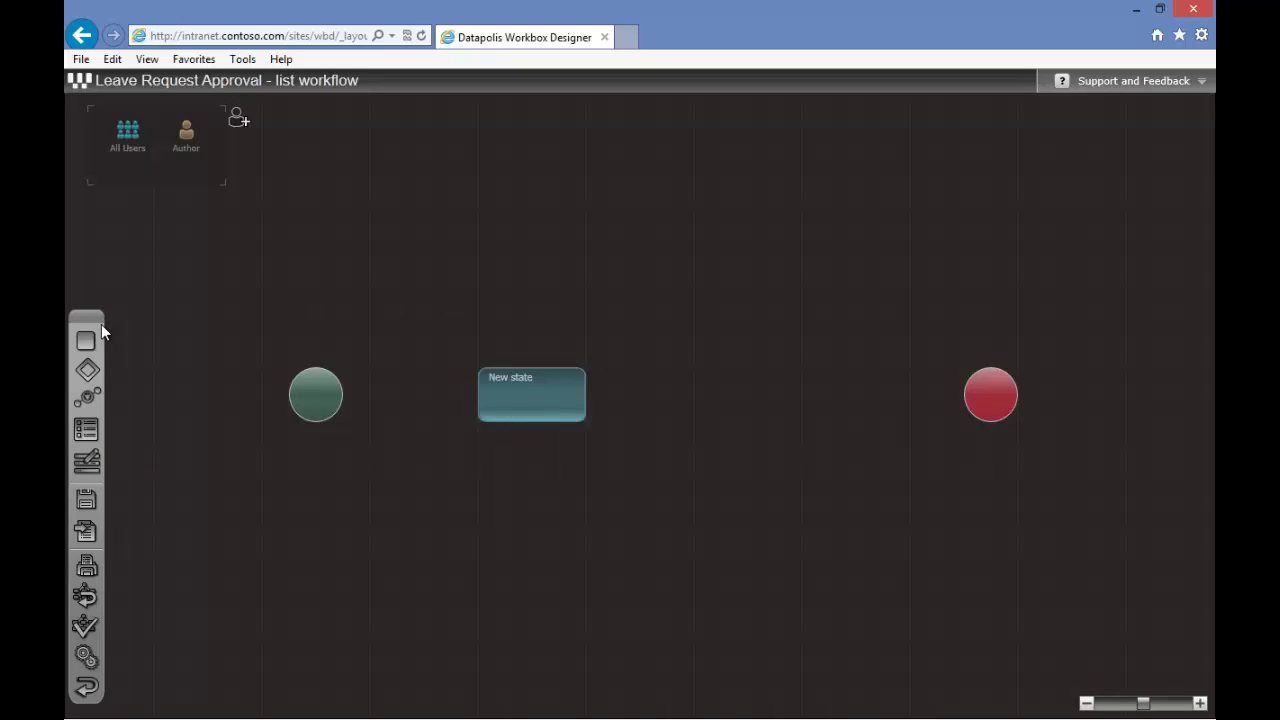
drag(86, 339, 789, 396)
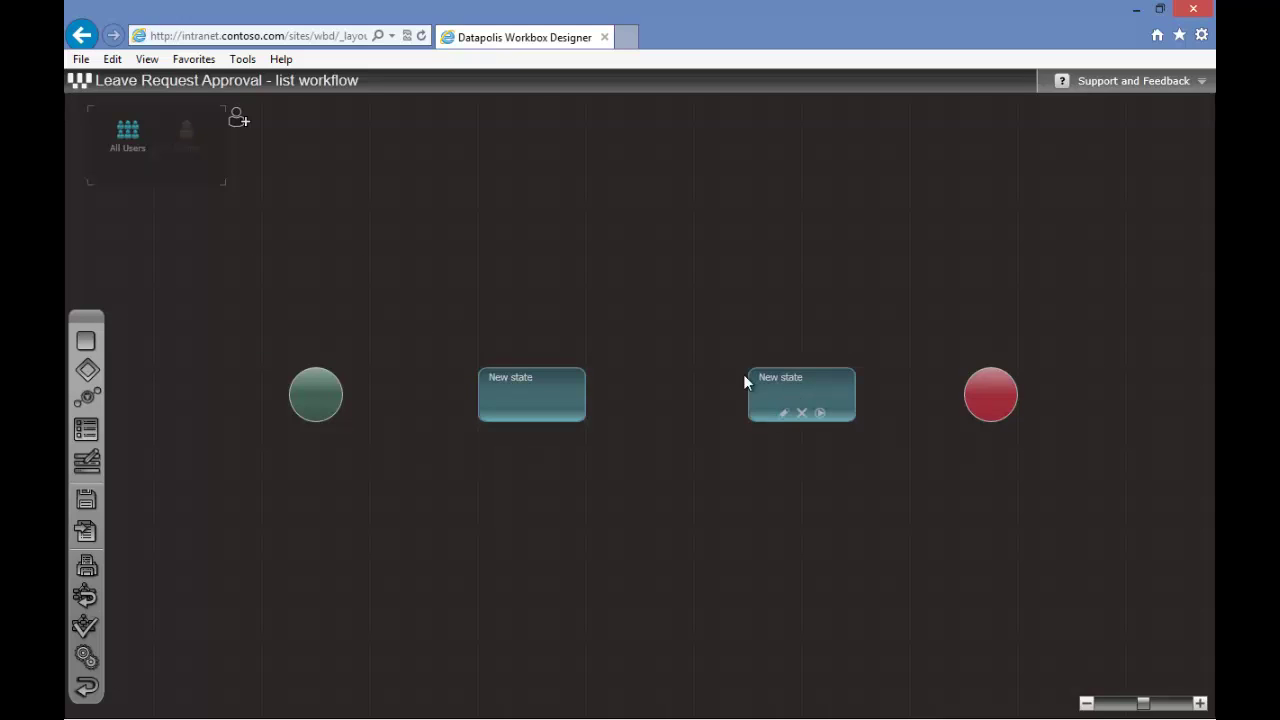
drag(80, 343, 807, 558)
Rename the state nearest the start point as "Leave request draft".
mouse_move(533, 397)
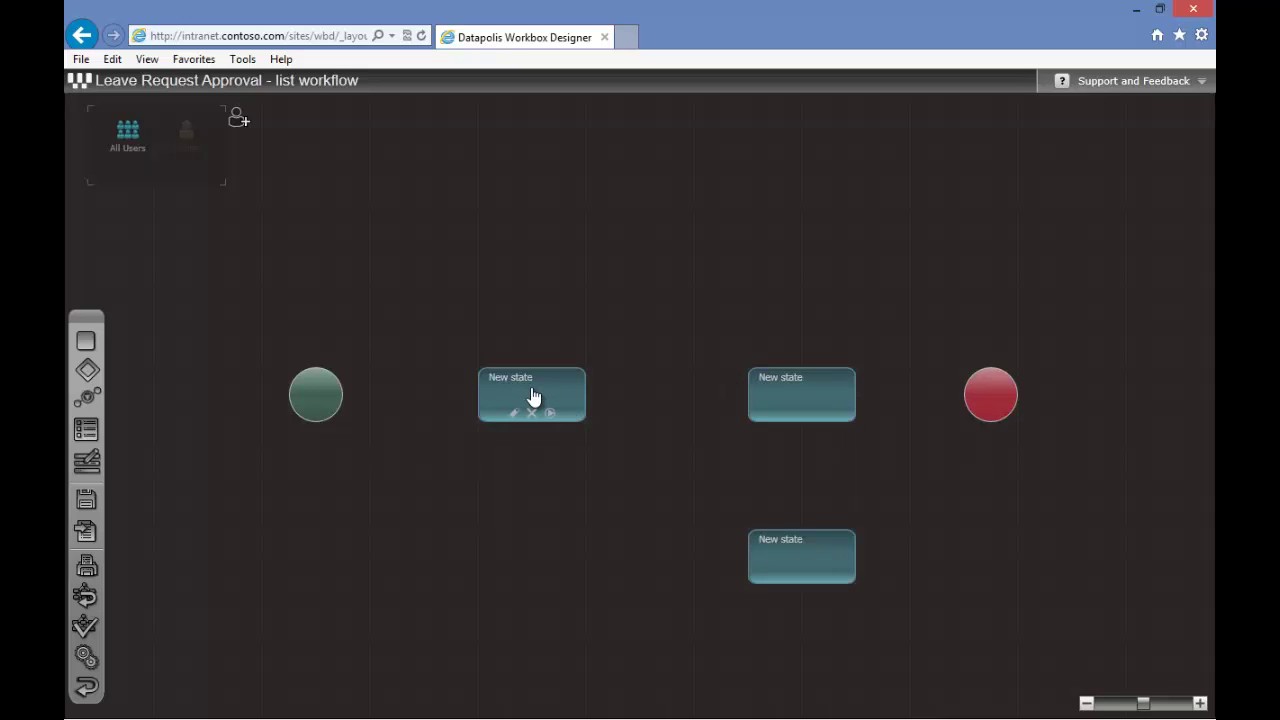
double_click(533, 397)
drag(309, 288, 245, 290)
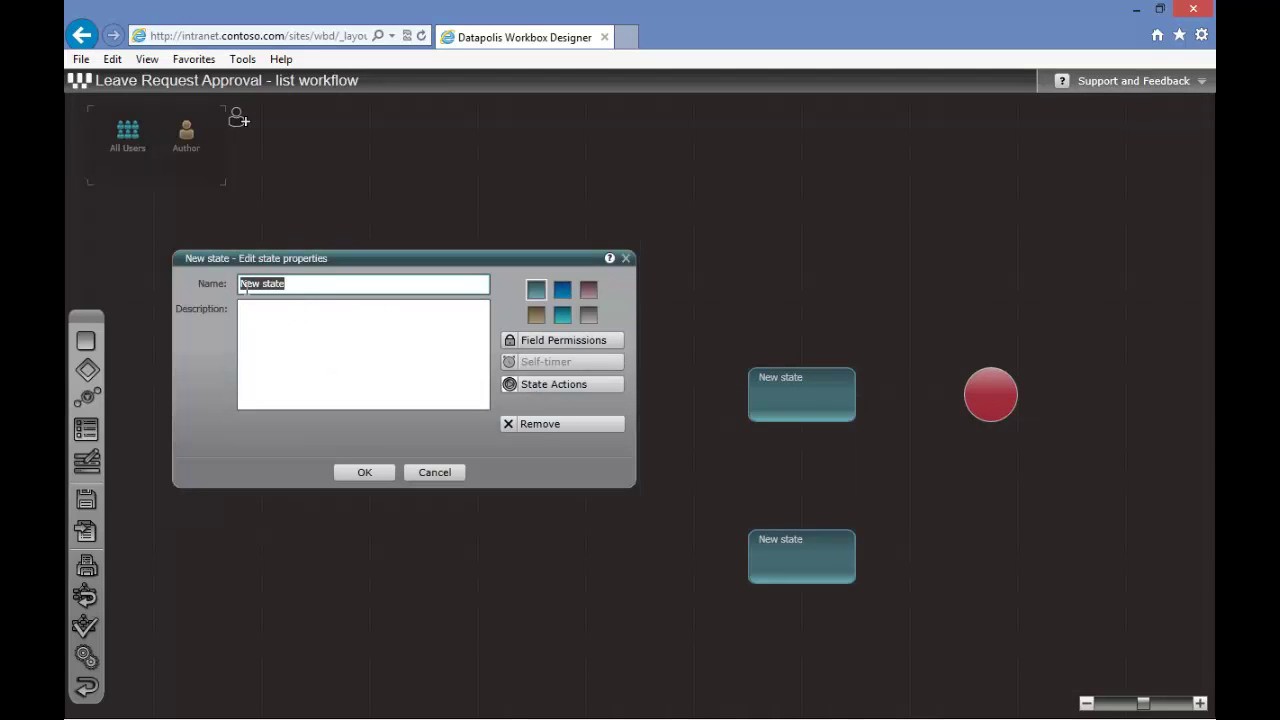
text(Leave request draft)
key(Return)
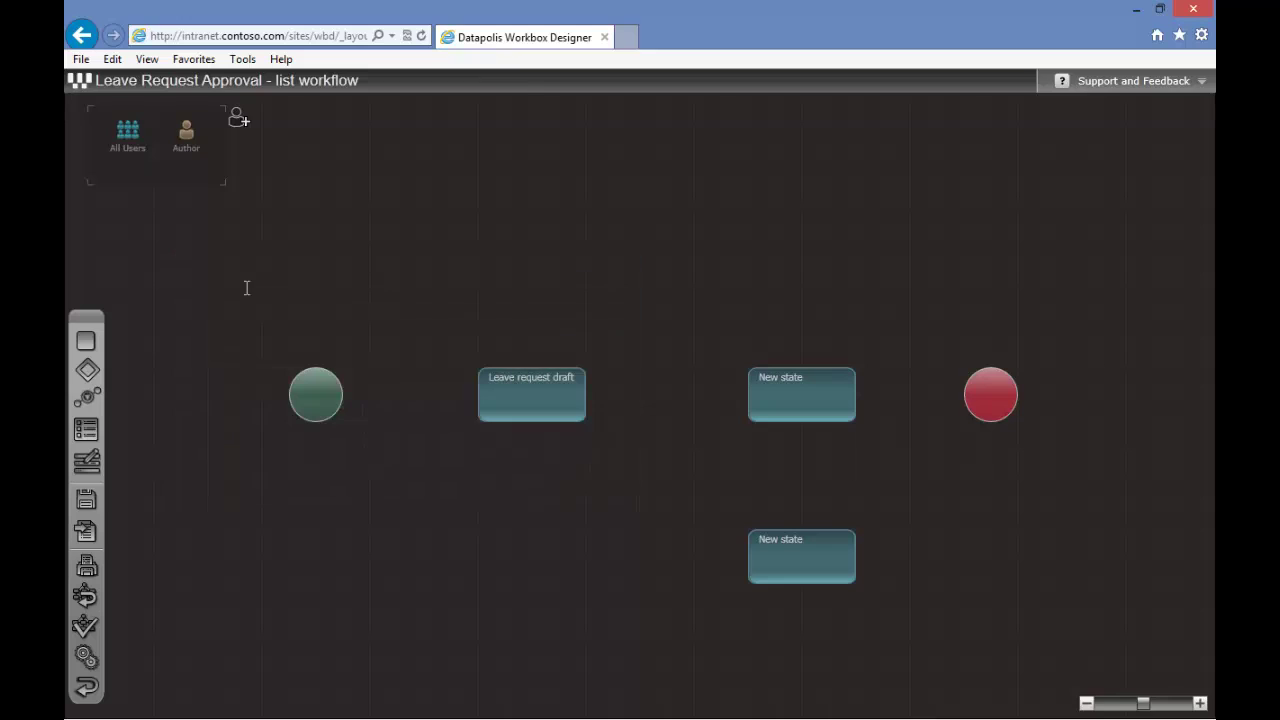
Rename the state nearest the end point as "Waiting for approval" and set its colour to magenta.
double_click(806, 397)
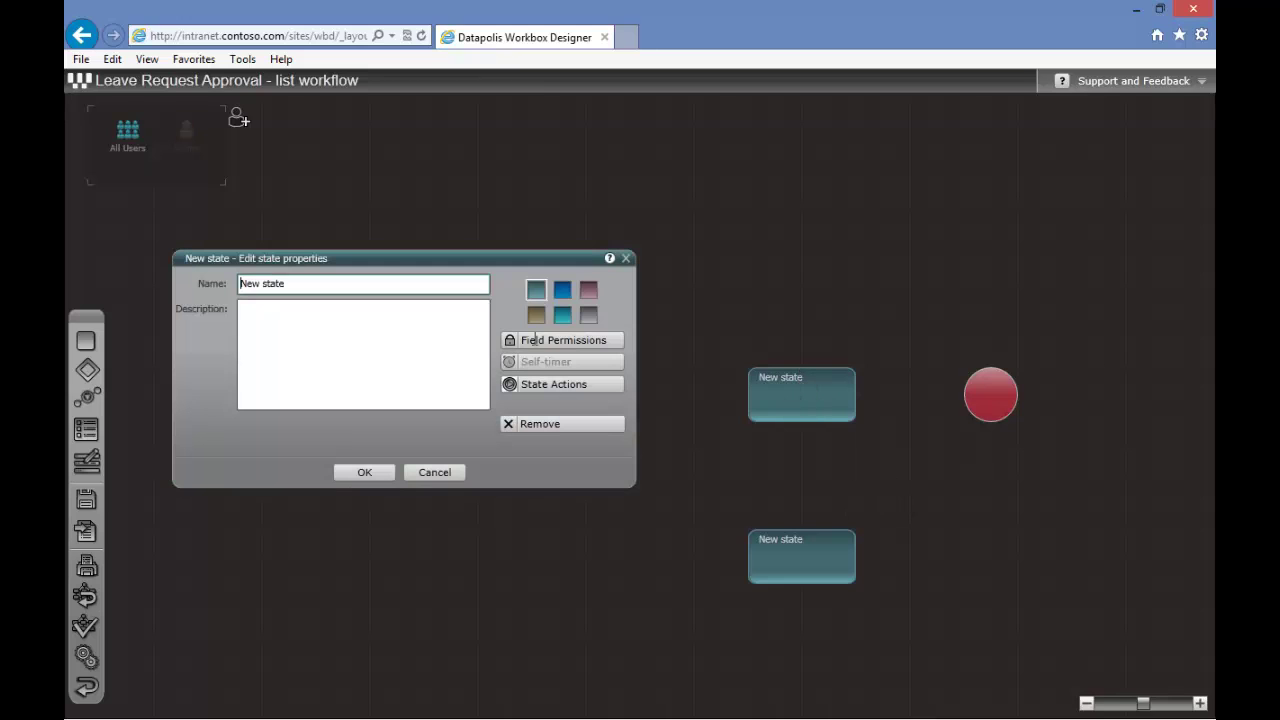
text(Waiting for approval)
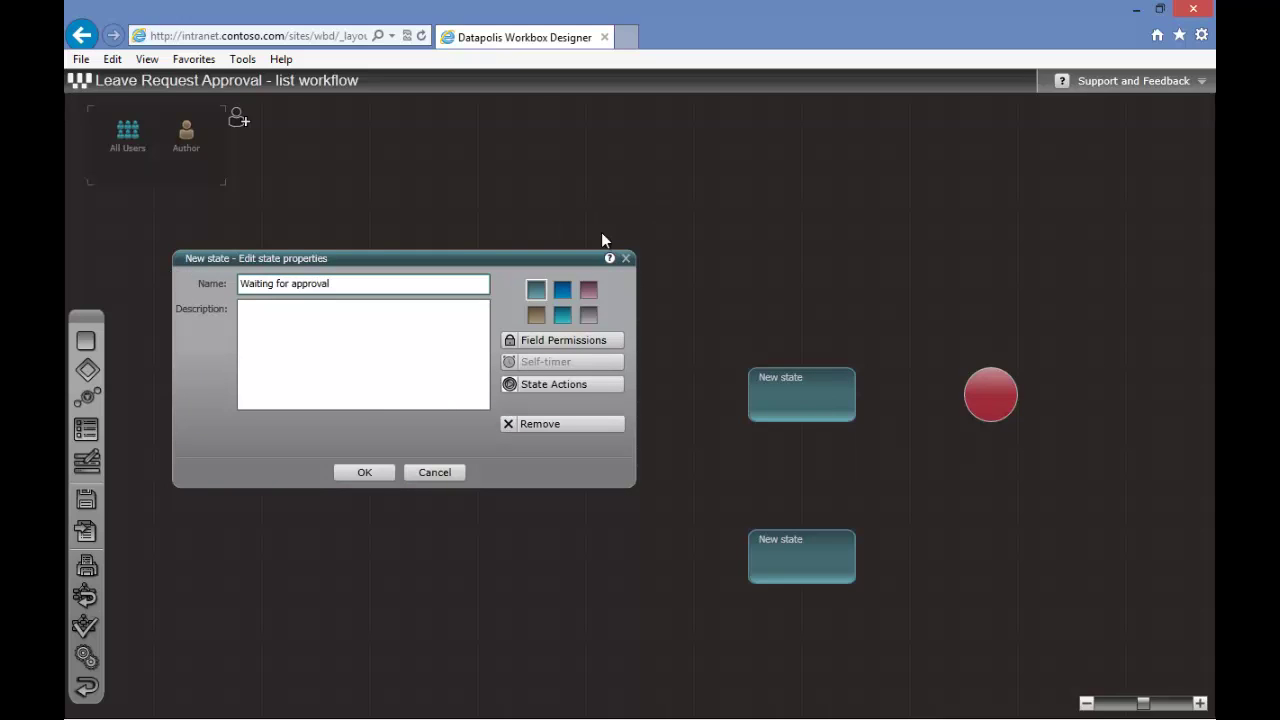
click(588, 290)
click(364, 472)
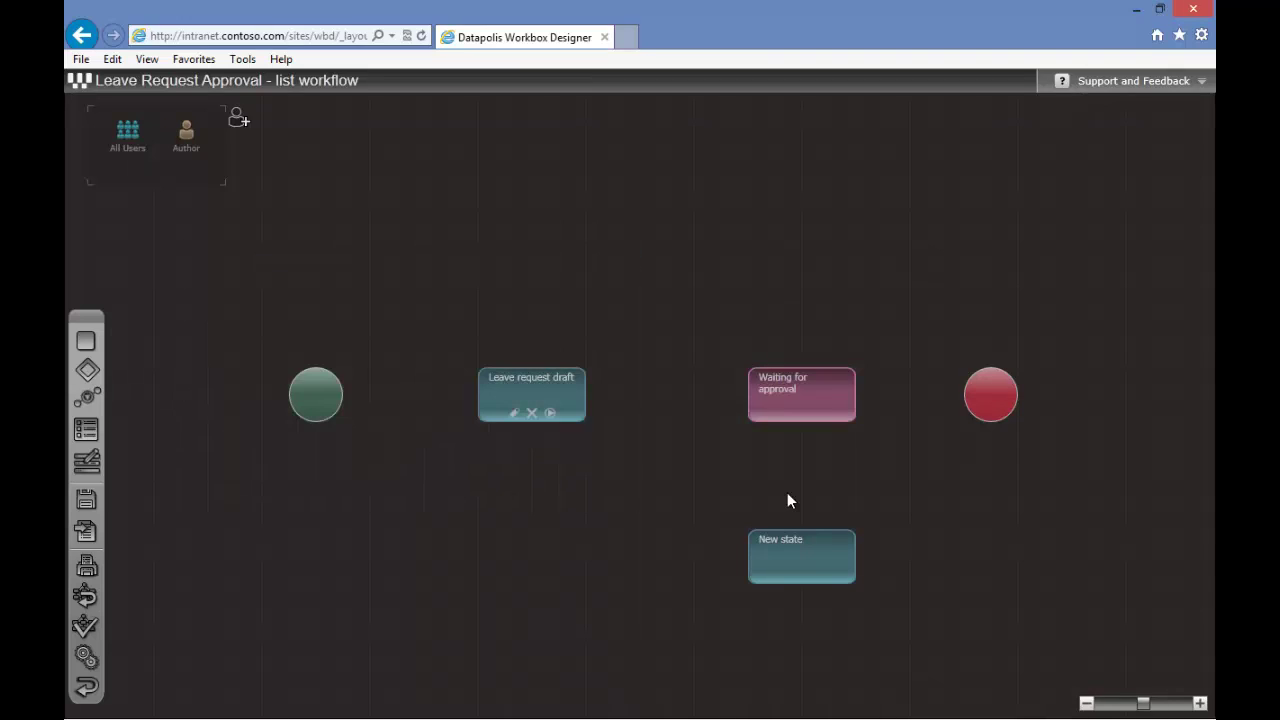
Rename the lower state as "Waiting for clarifications" and set its colour to blue.
click(784, 574)
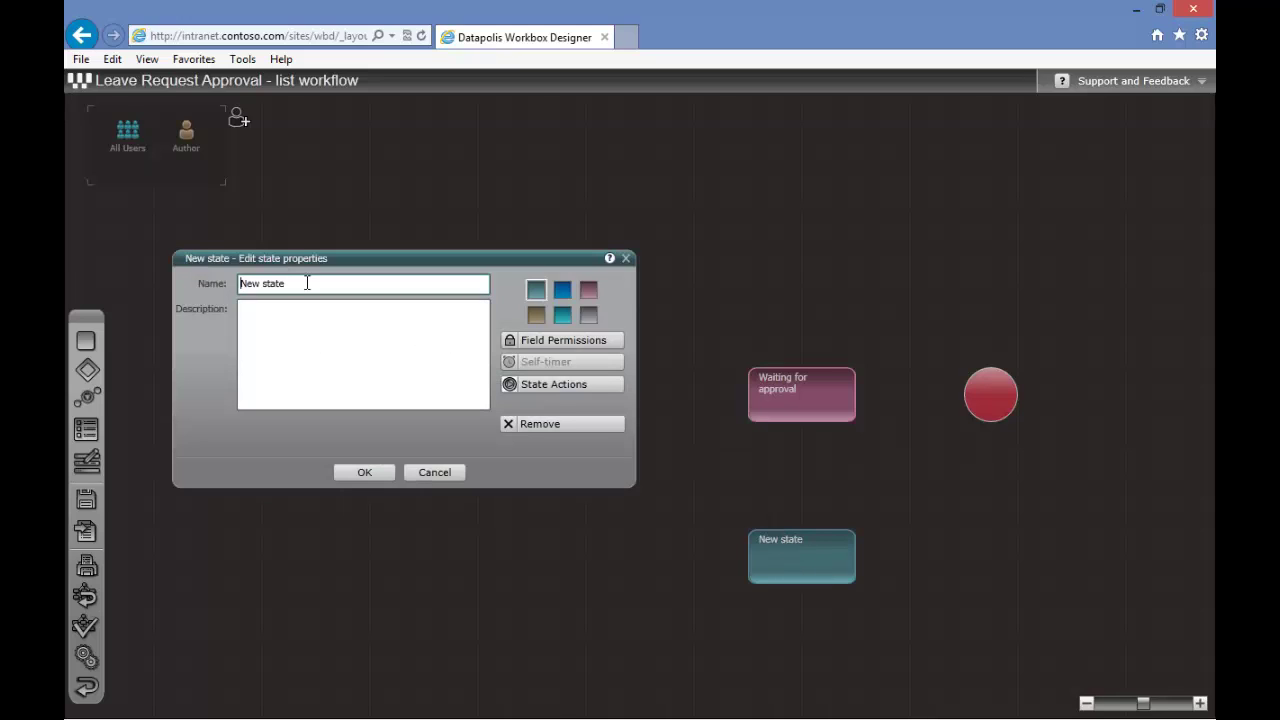
drag(307, 283, 238, 284)
text(Waiting for clarifications)
click(561, 290)
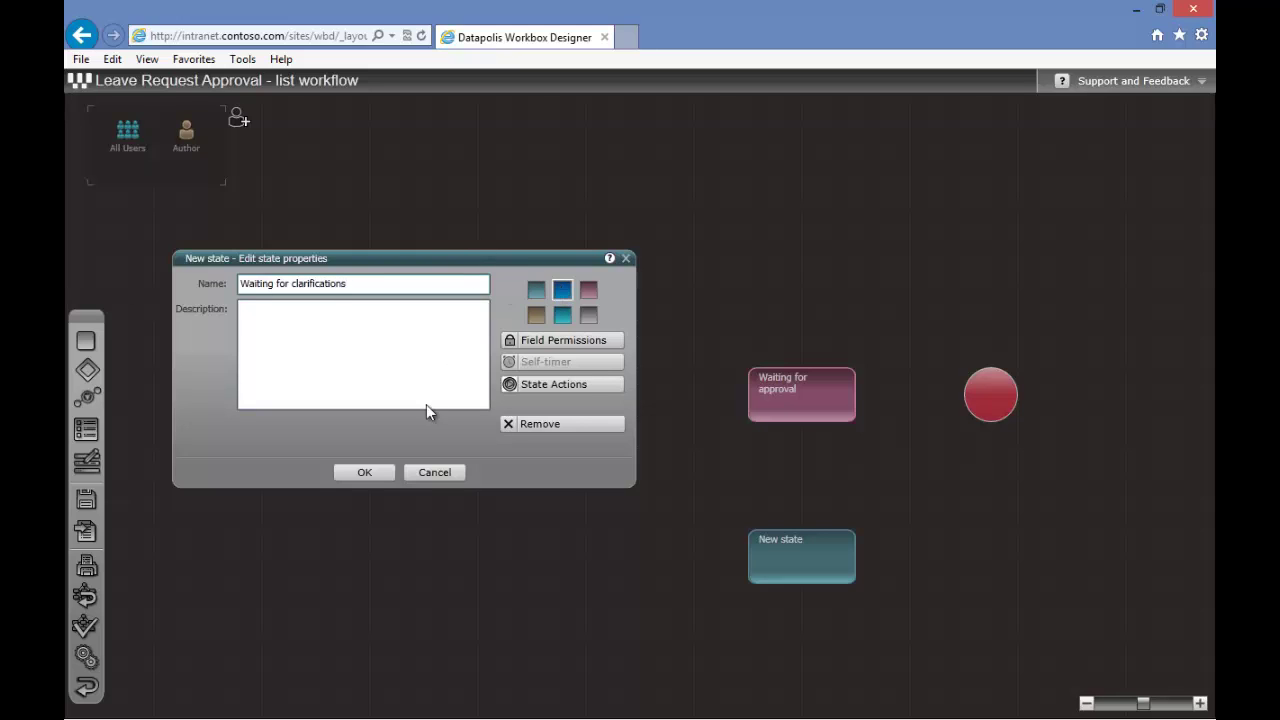
click(372, 476)
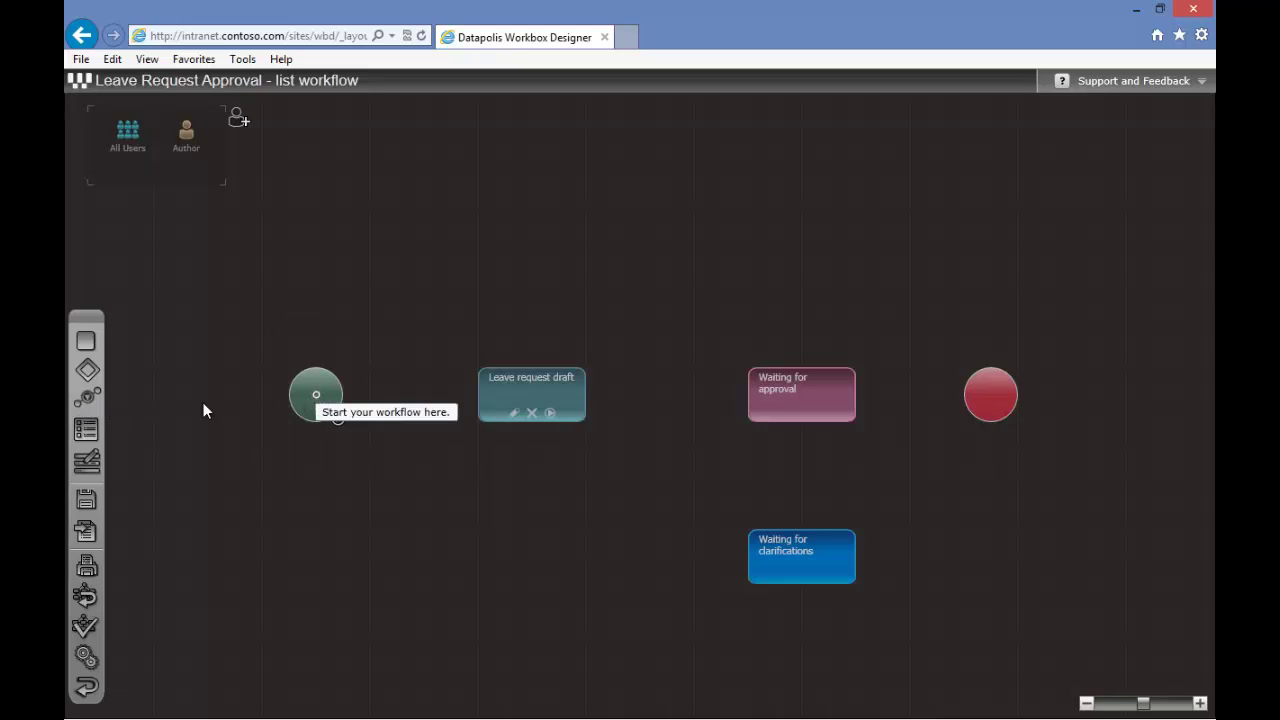
Connect the start point to Leave request draft, and Leave request draft to Waiting for approval, with actions.
click(92, 404)
drag(332, 386, 480, 402)
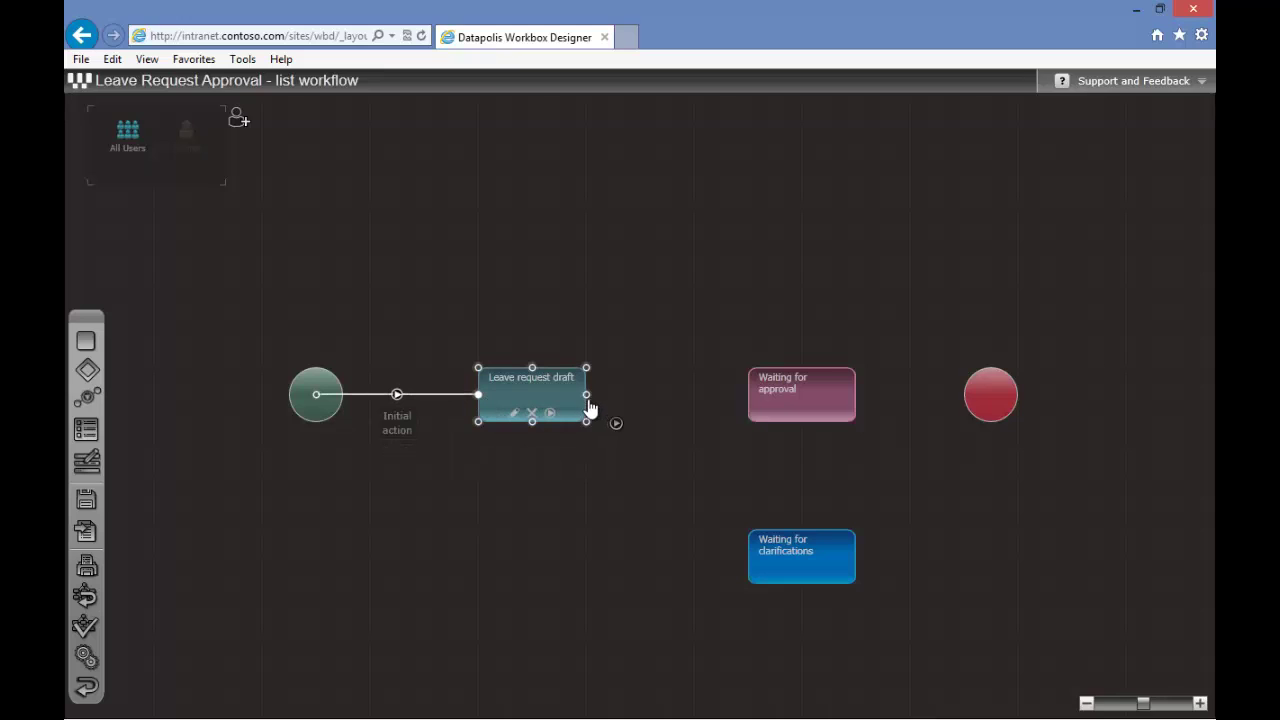
drag(609, 423, 765, 402)
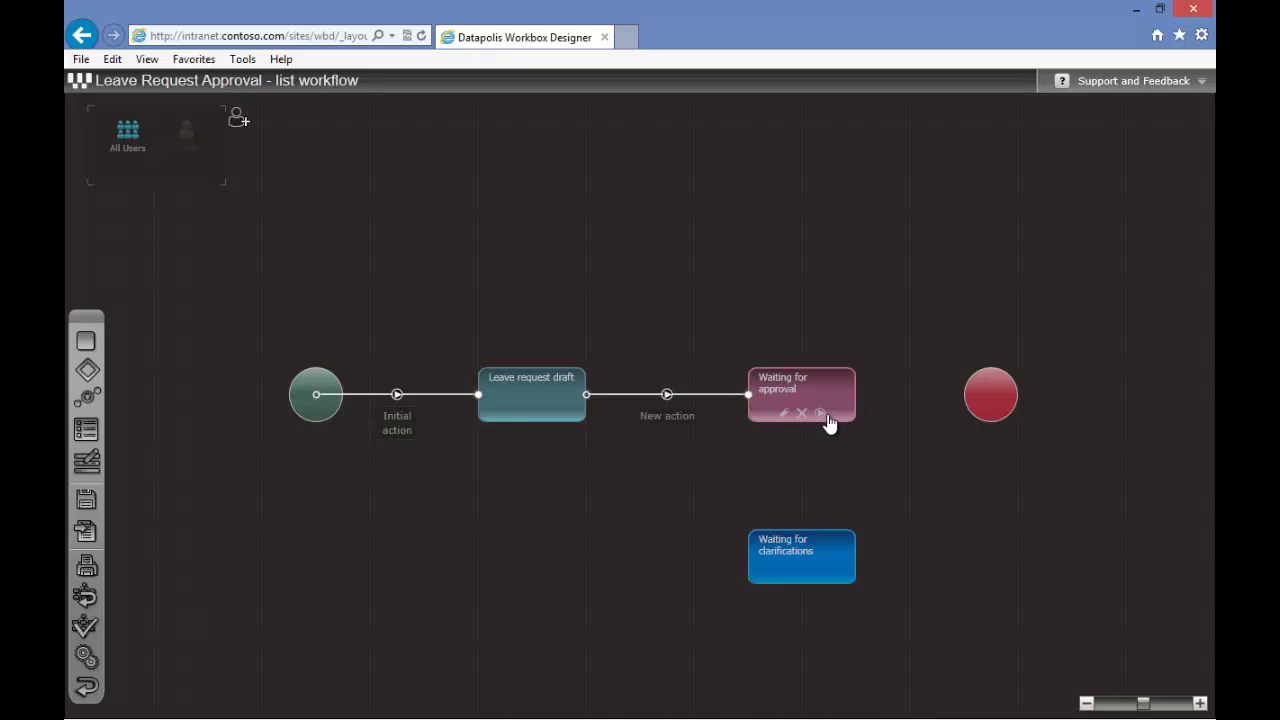
Add two actions from Waiting for approval to the end point, one straight and one routed above it with two bends.
click(826, 417)
drag(826, 417, 991, 398)
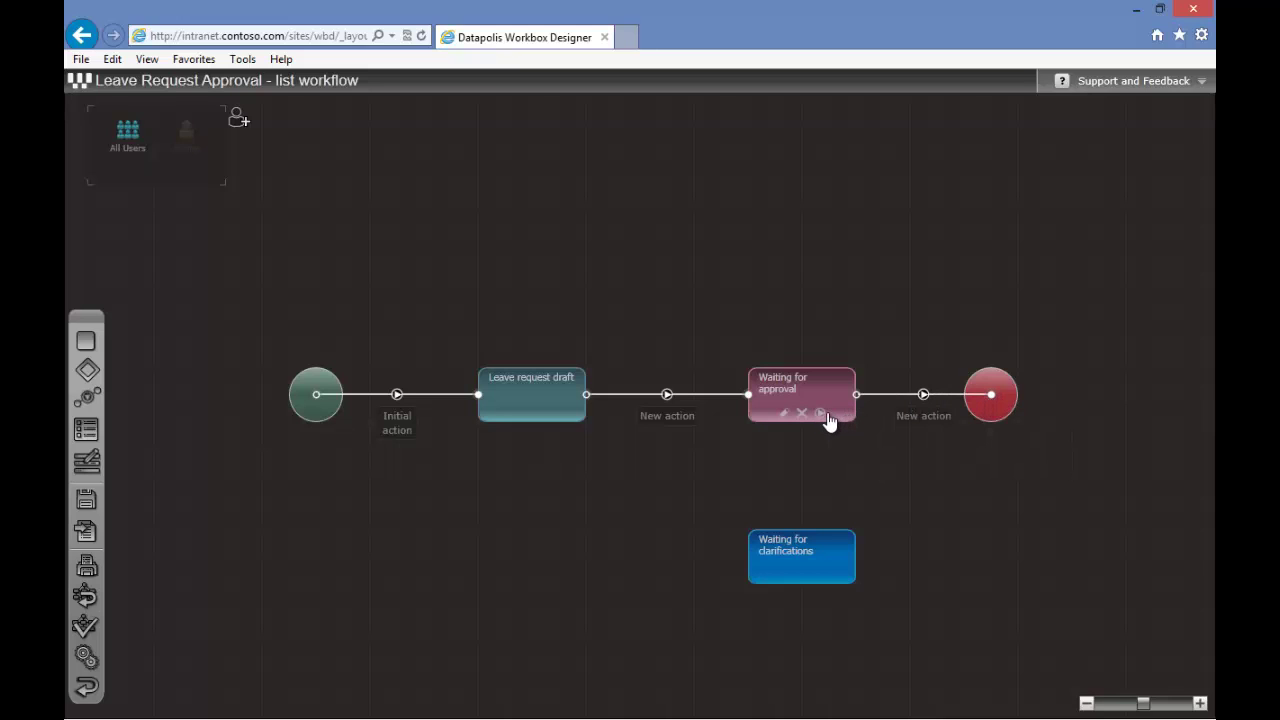
drag(822, 415, 989, 406)
drag(897, 387, 802, 288)
drag(903, 348, 936, 287)
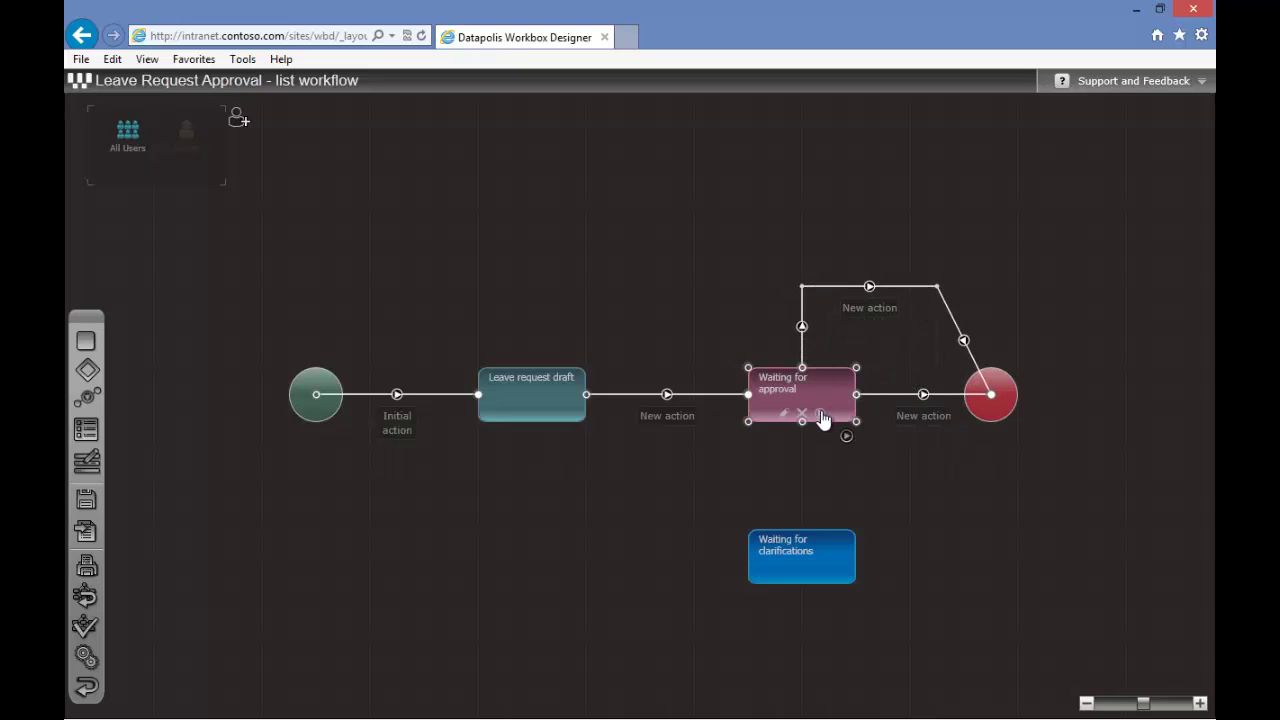
Link Waiting for approval and Waiting for clarifications with one action in each direction.
drag(859, 429, 855, 533)
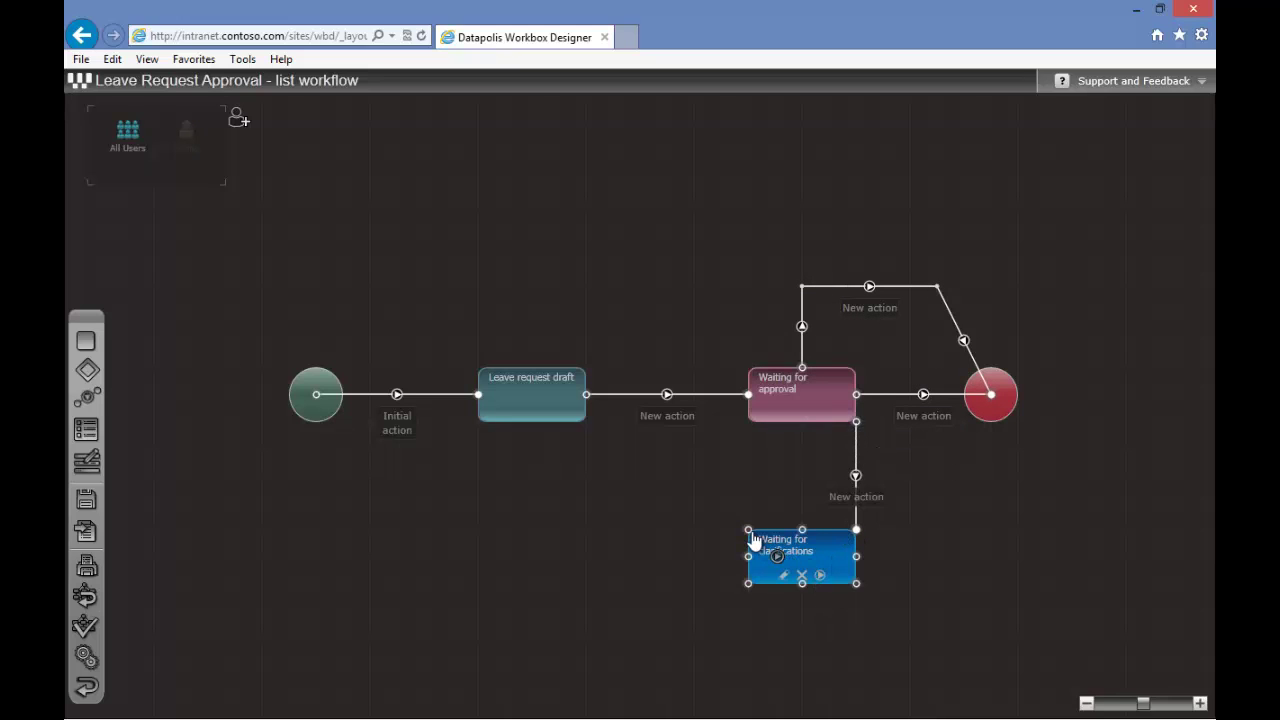
drag(748, 529, 752, 425)
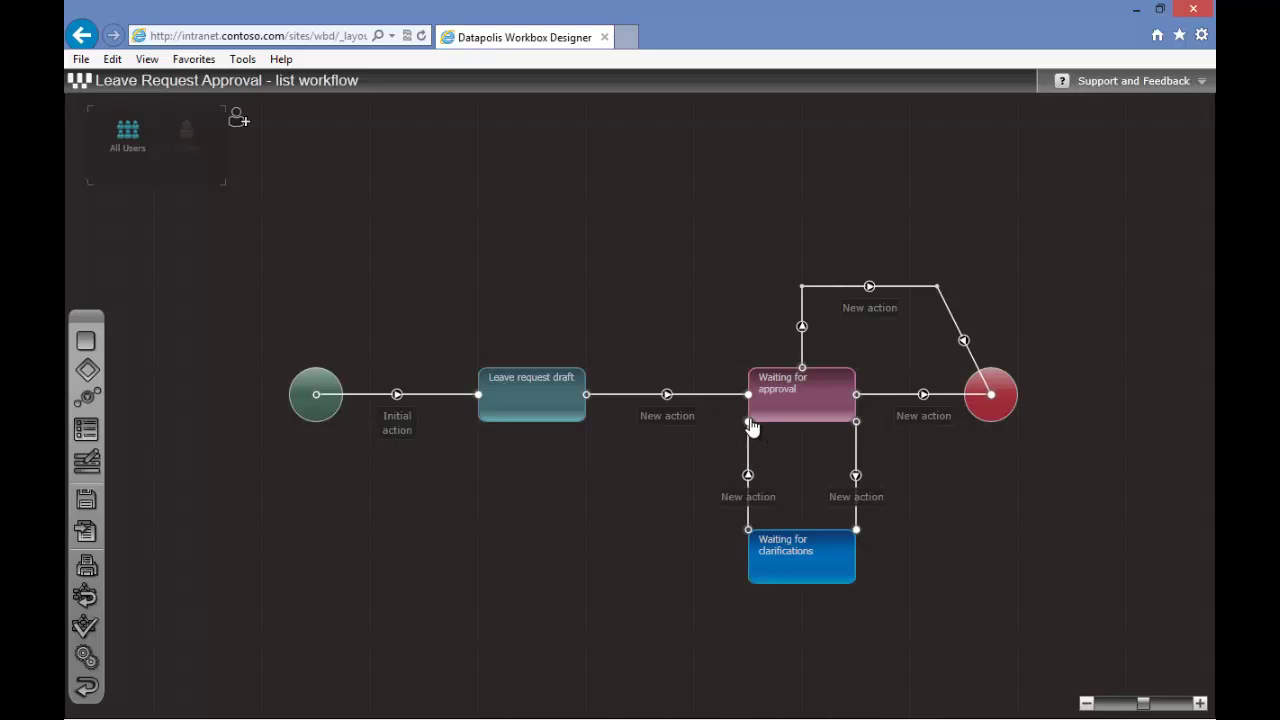
Rename the action between Leave request draft and Waiting for approval as "Send to approval".
mouse_move(675, 414)
click(658, 434)
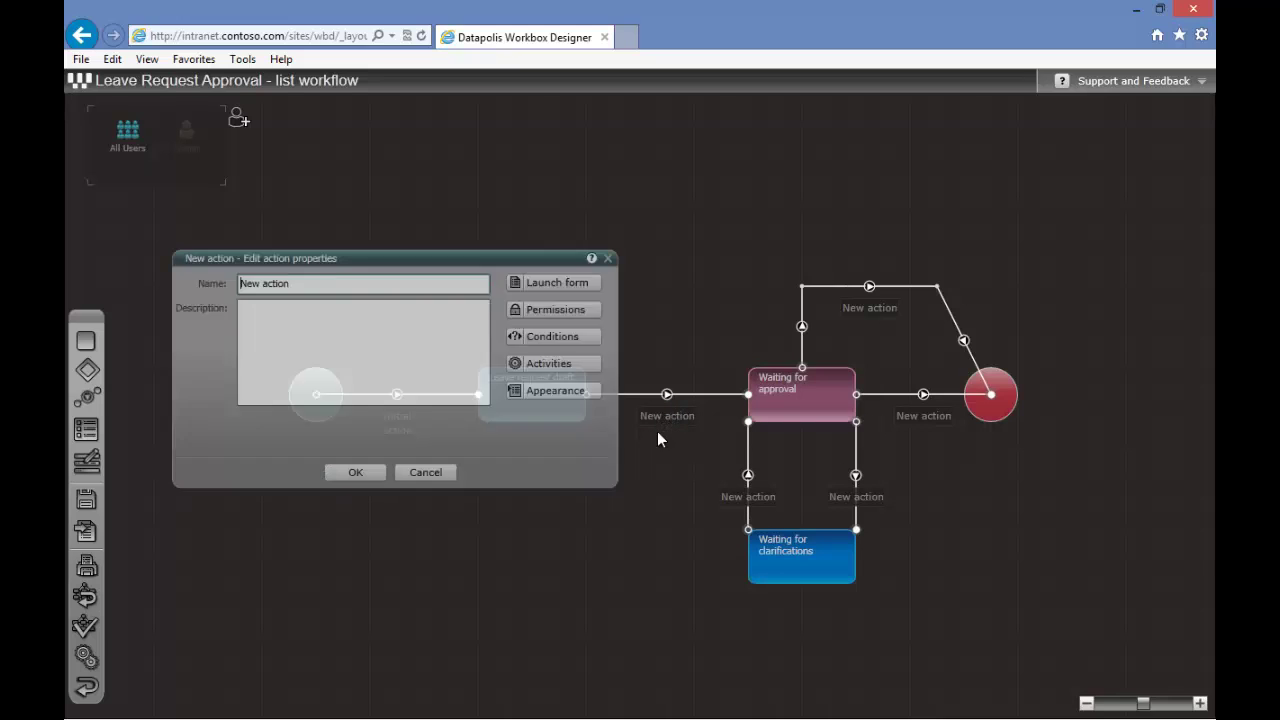
key(ctrl+a)
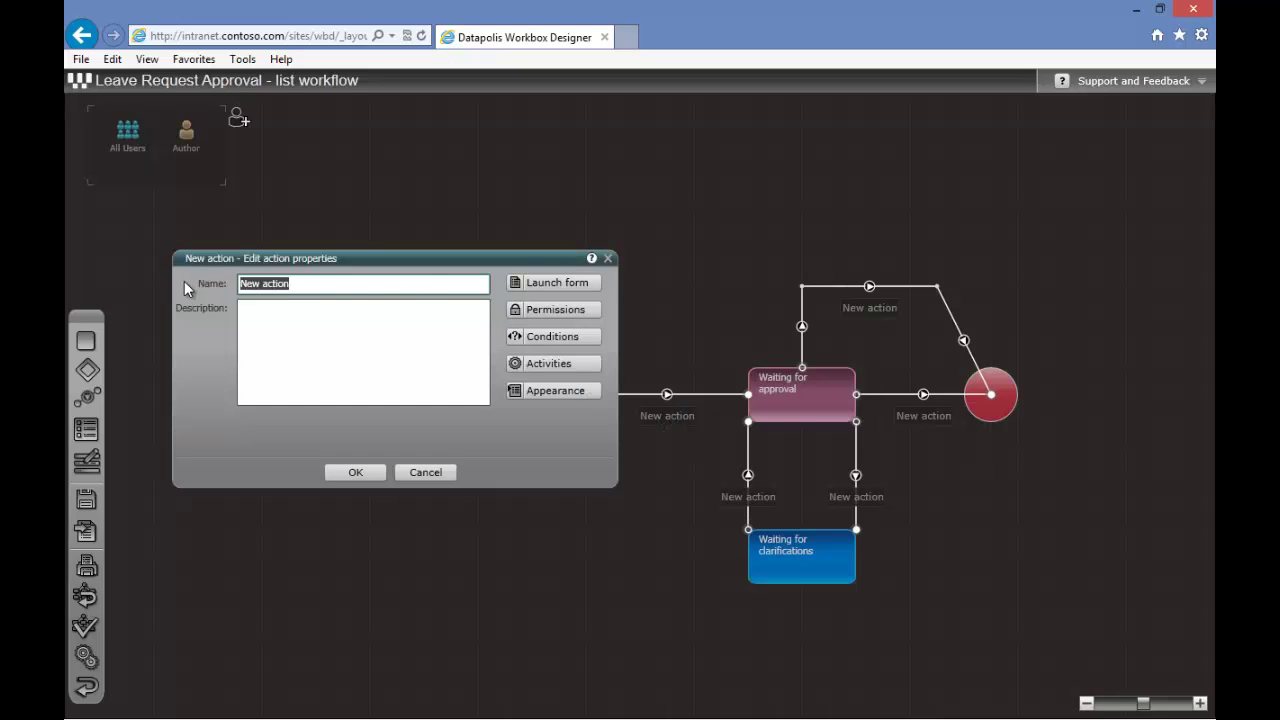
text(Send to approval)
key(Return)
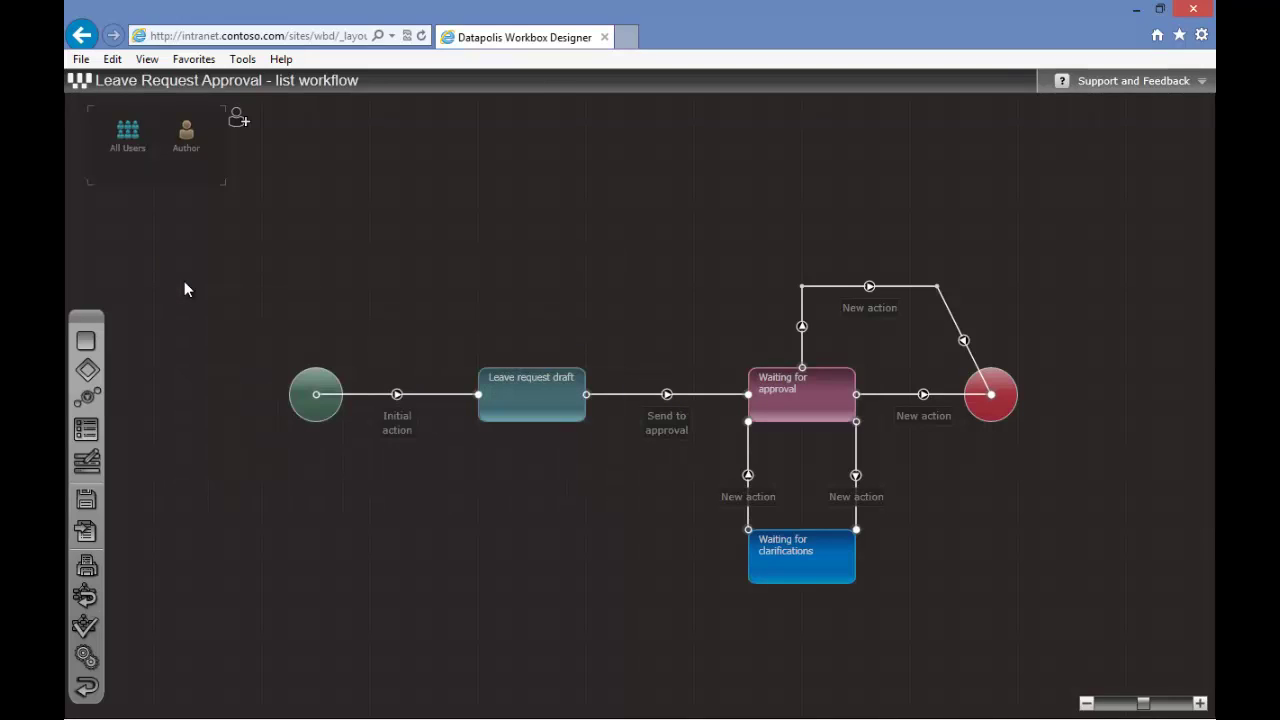
Rename the straight action to the end point as "Approve" and the one routed above it as "Reject".
double_click(918, 422)
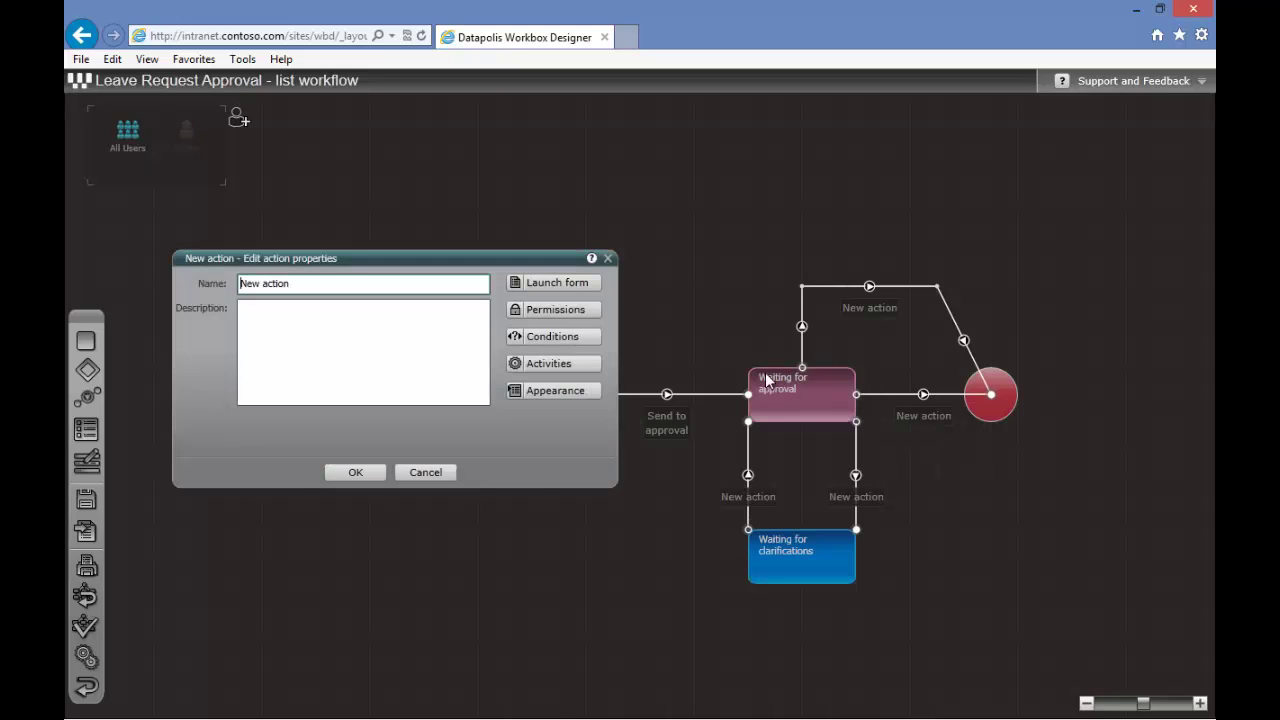
text(Approve)
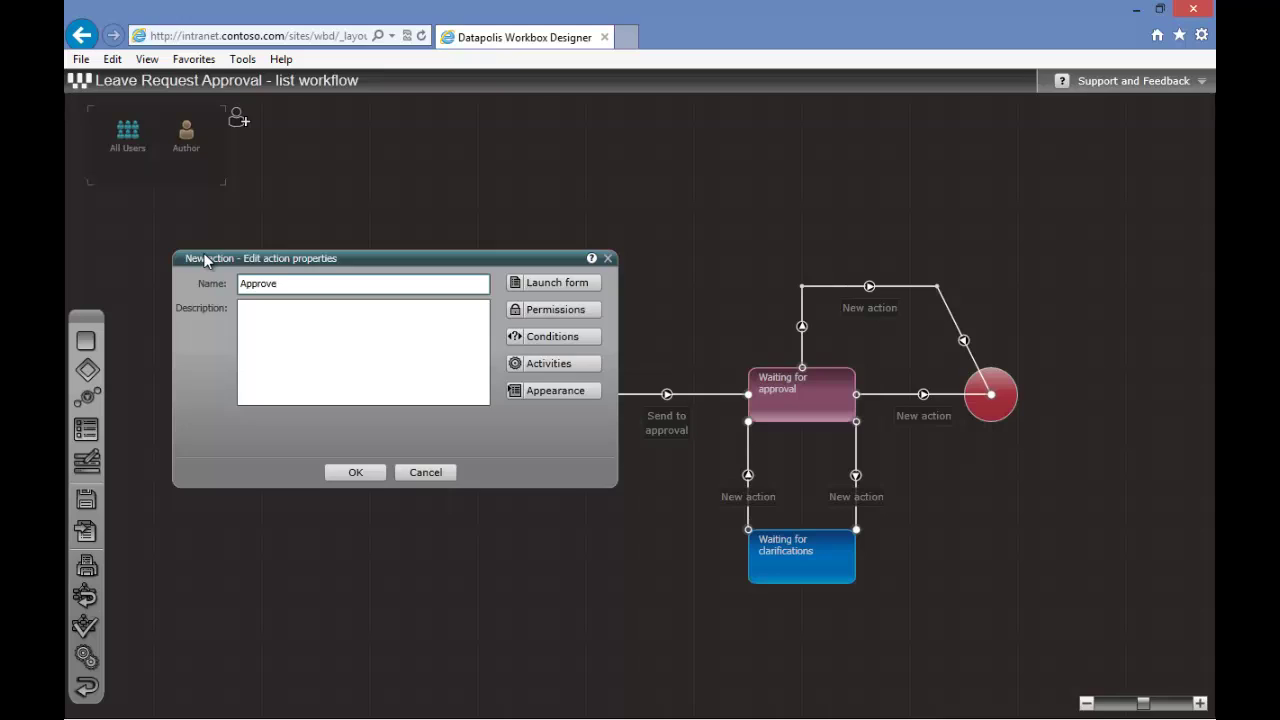
key(Return)
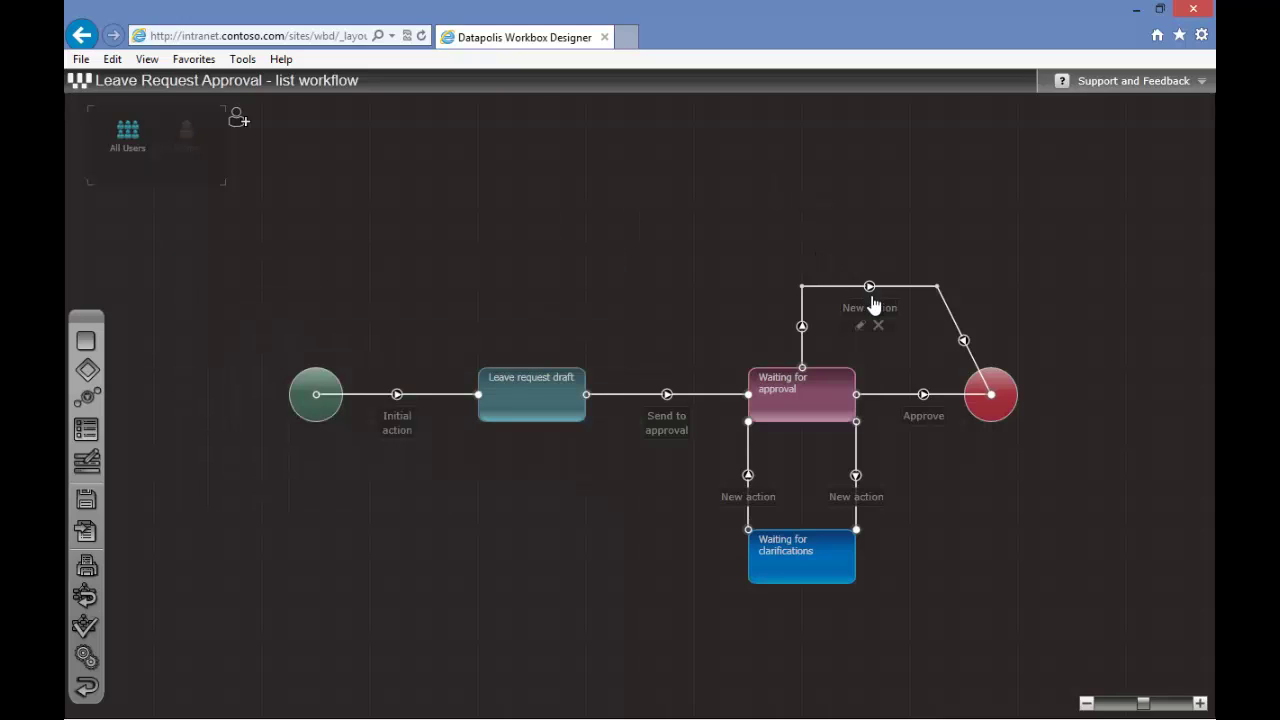
double_click(873, 305)
text(Reject)
key(Return)
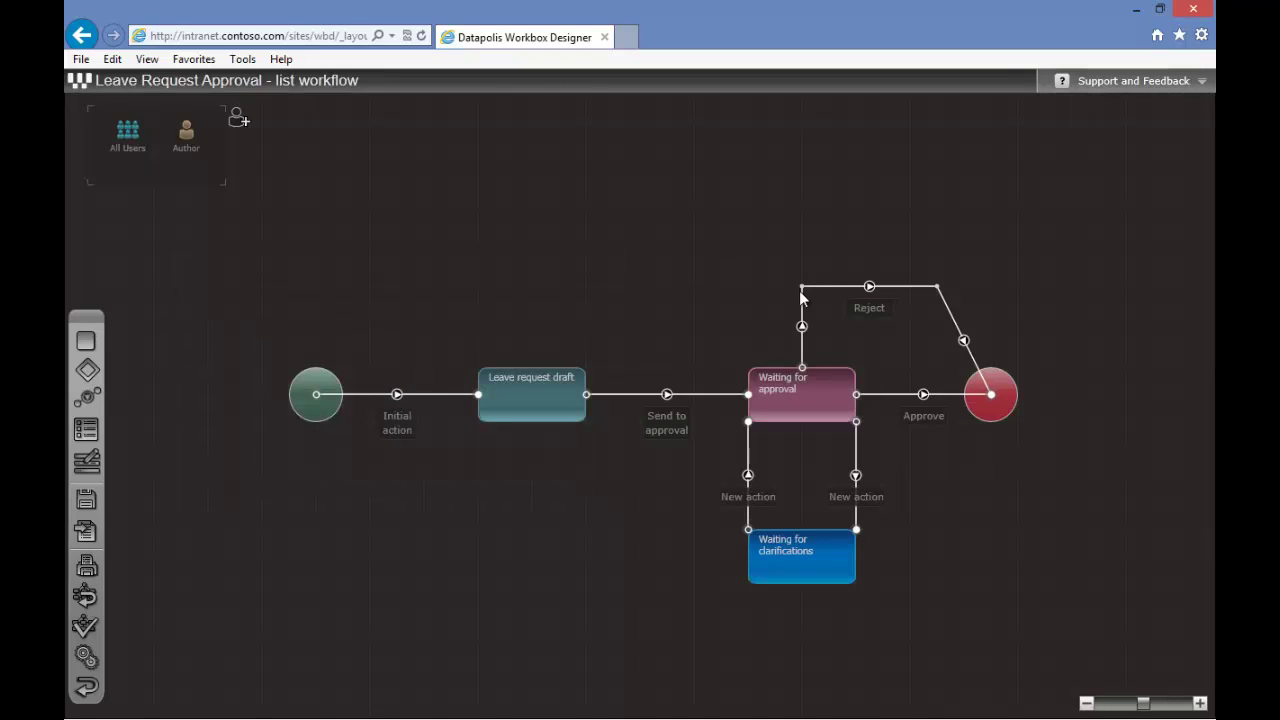
Rename the action leading down to Waiting for clarifications as "Ask for clarifications".
click(877, 508)
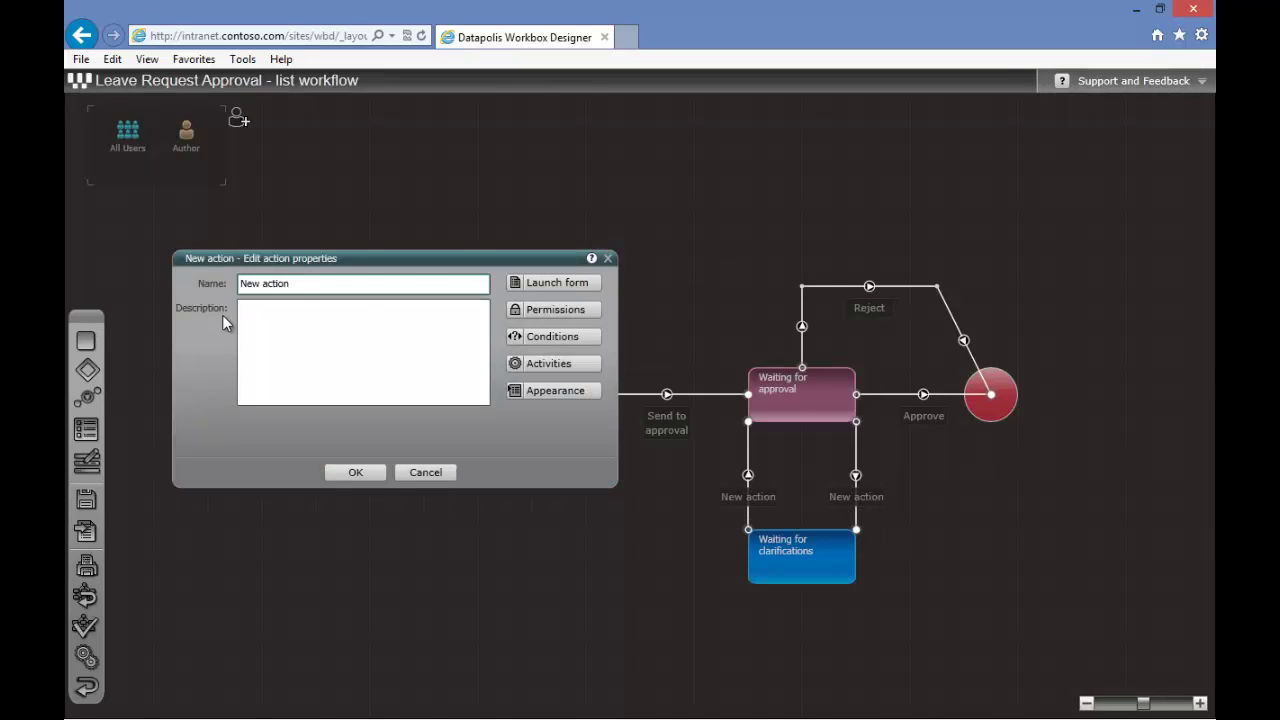
drag(314, 283, 201, 280)
text(Ask for clarifications)
key(Return)
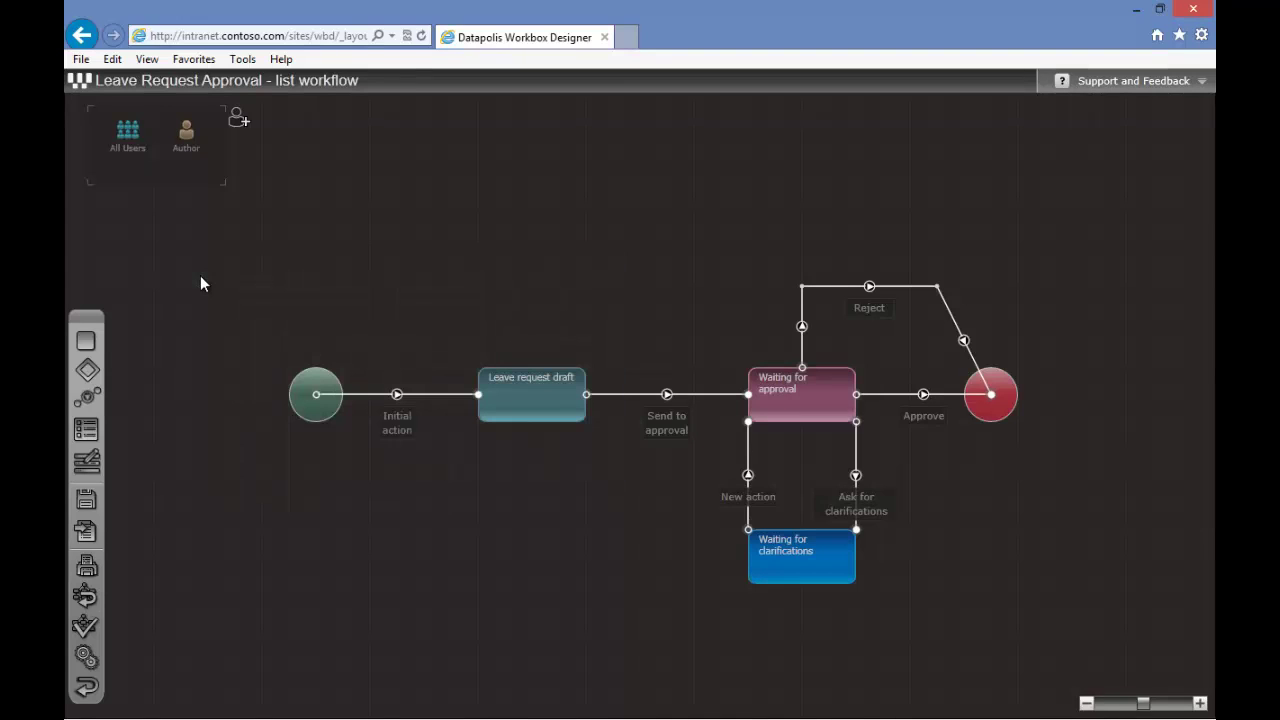
Rename the action returning from Waiting for clarifications to Waiting for approval as "Answer".
double_click(750, 493)
drag(286, 293, 207, 287)
text(Answer)
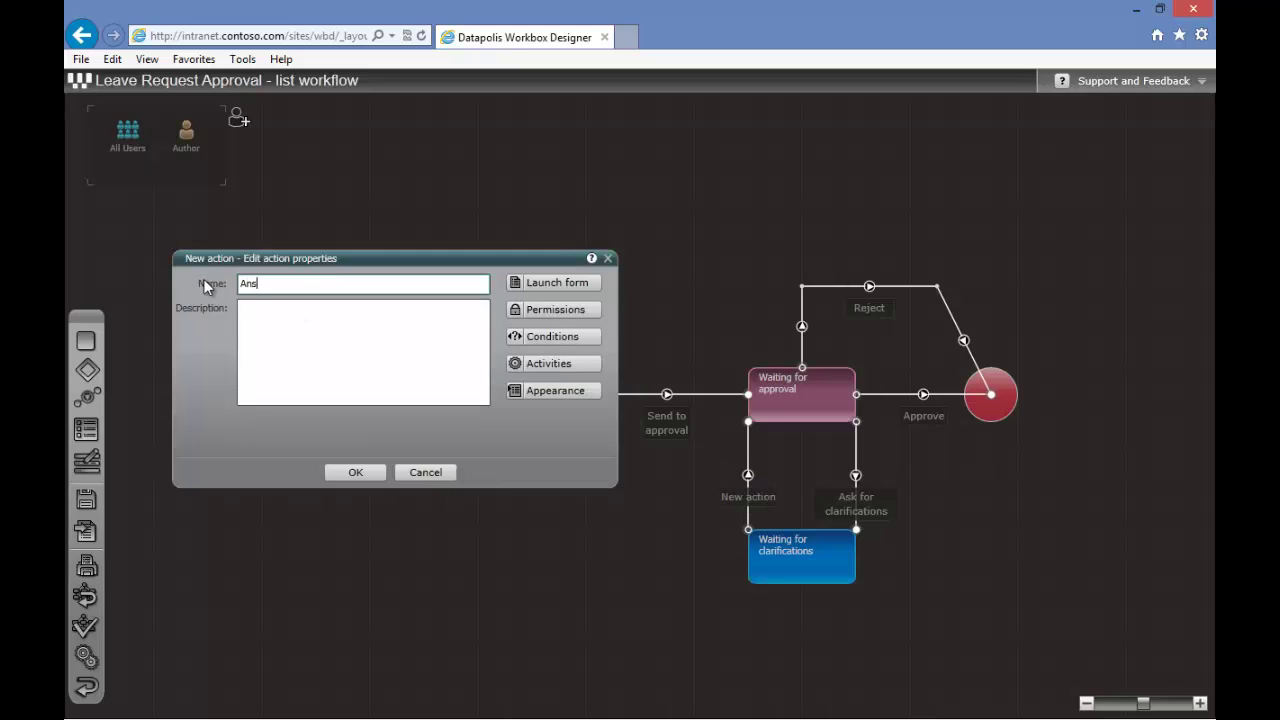
key(Return)
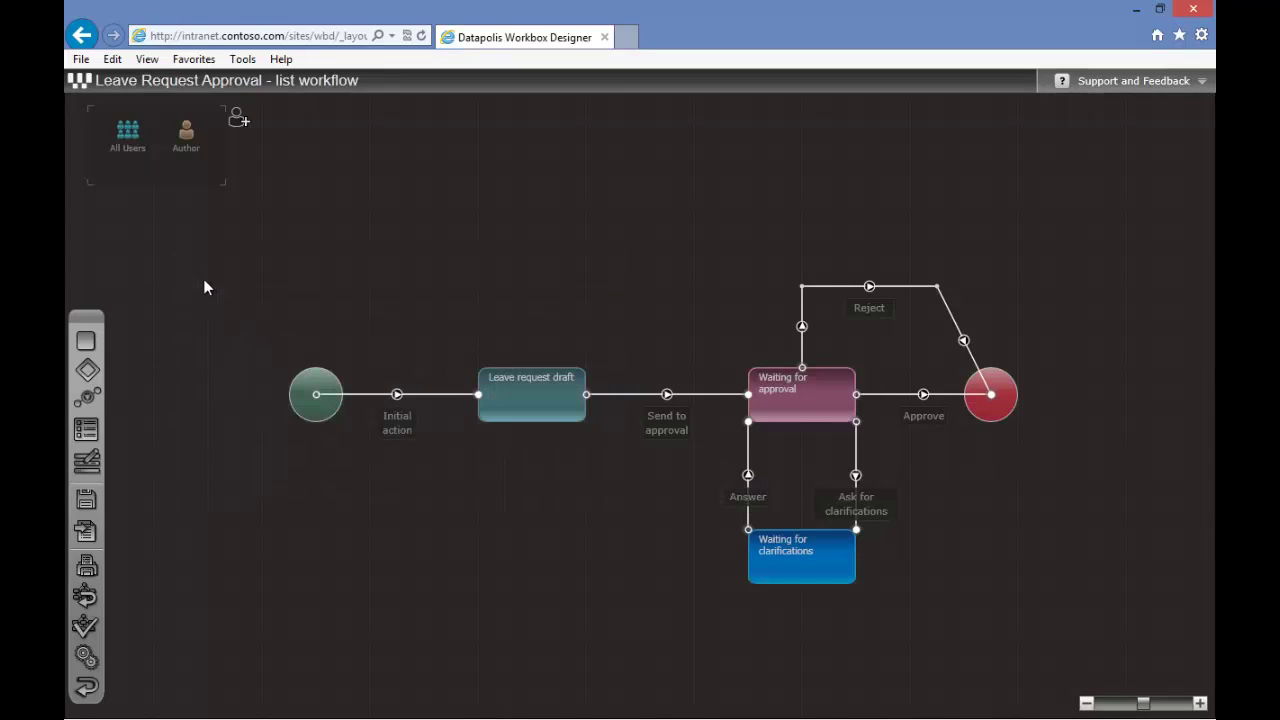
Name the workflow's end state "Approved" for the Approve action and "Rejected" for the Reject action.
double_click(1013, 397)
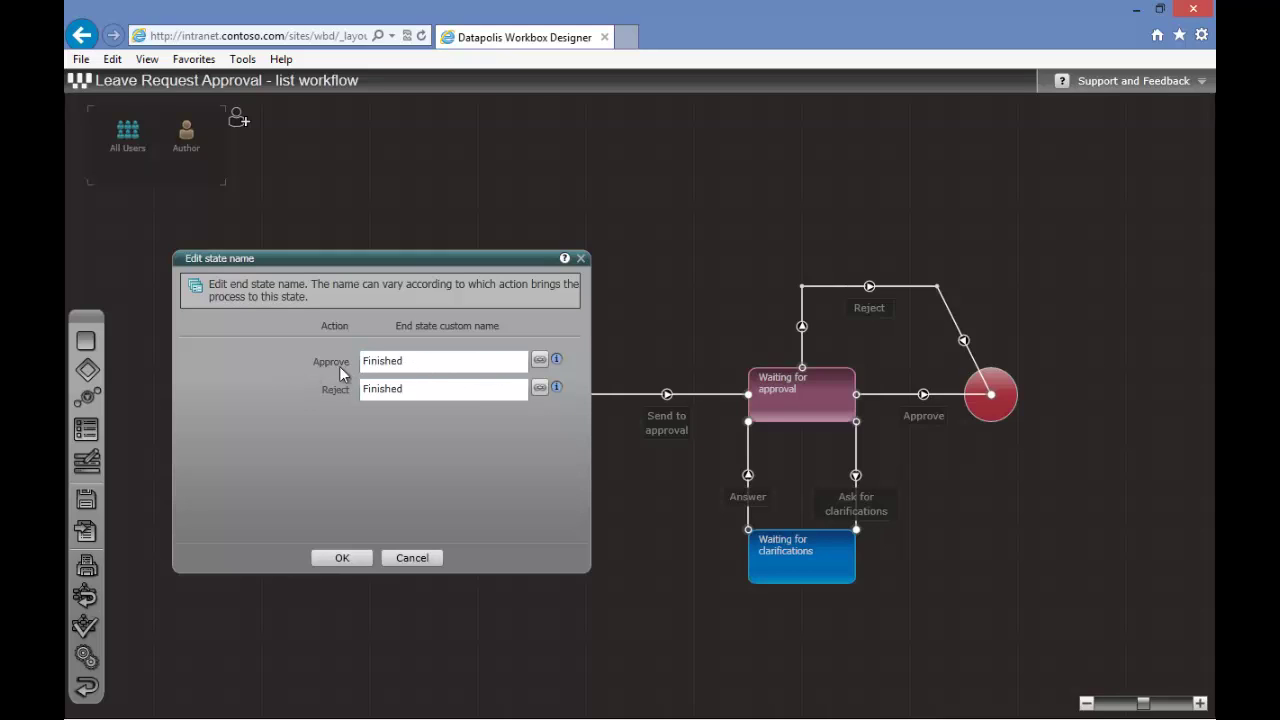
drag(429, 363, 352, 366)
text(Approved)
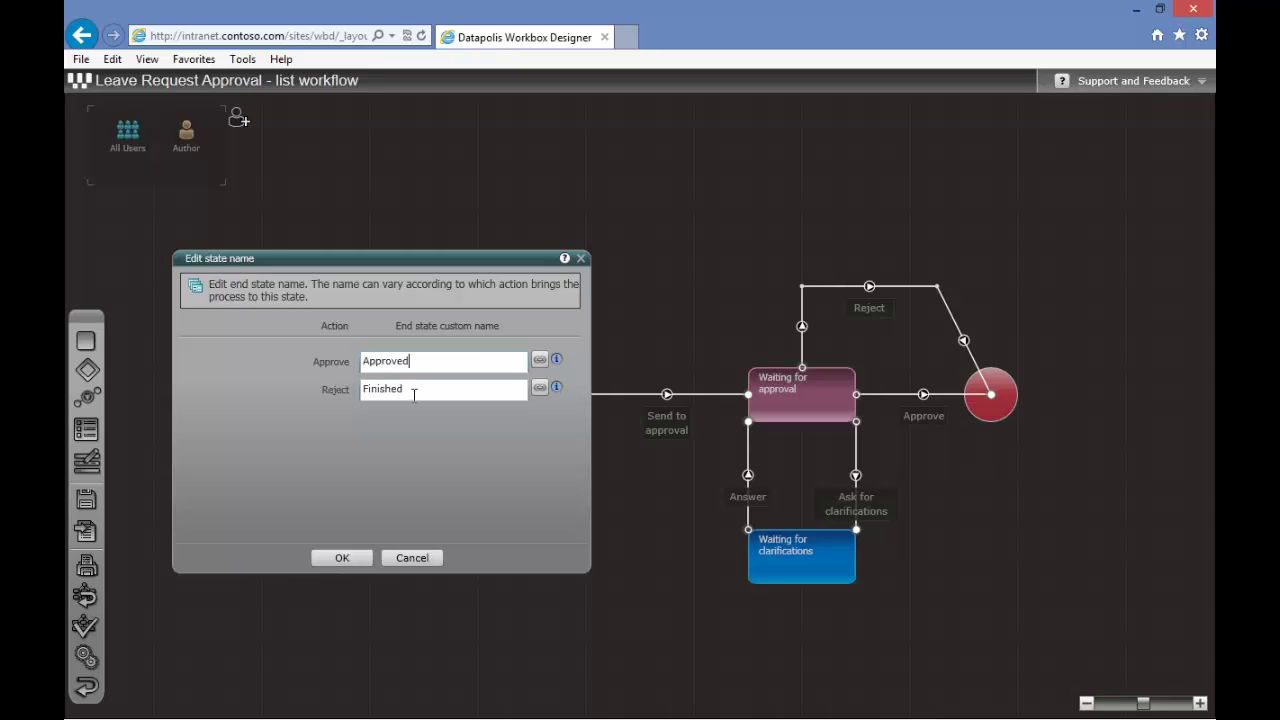
key(Tab)
text(Rejected)
click(341, 558)
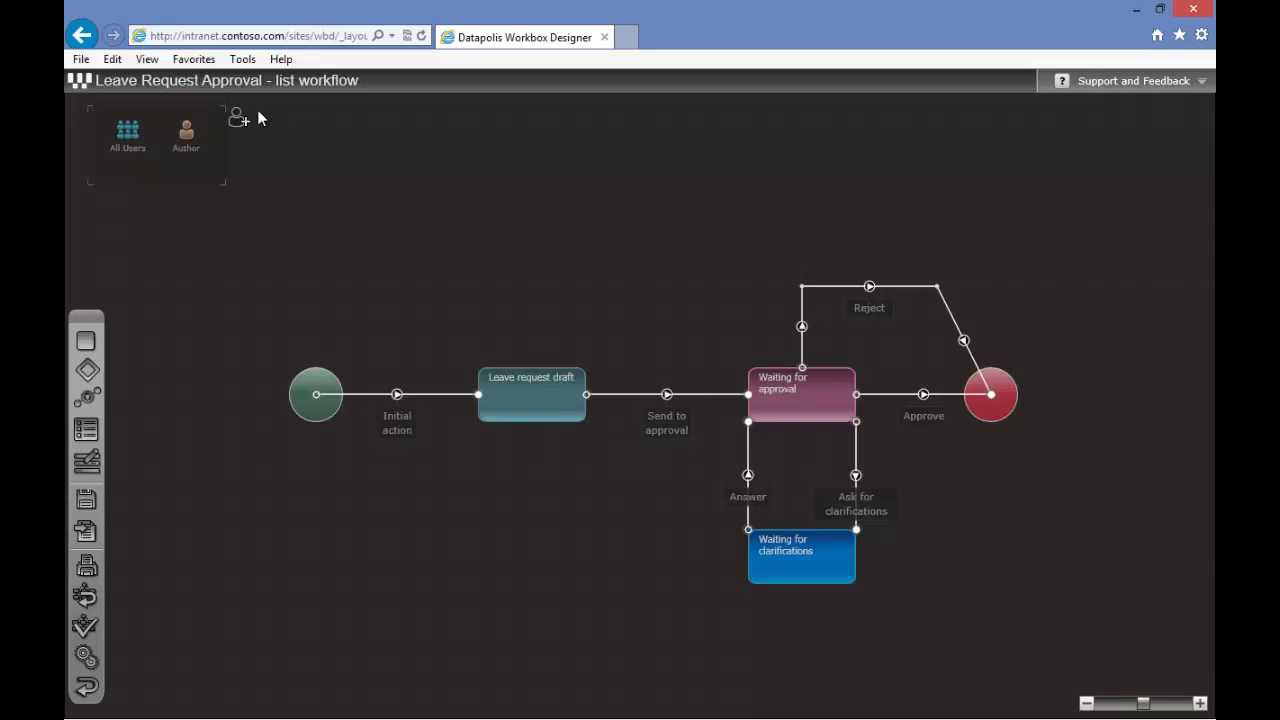
Create a role named "Approver" and include the approving user as its selected member.
click(238, 122)
drag(292, 278, 212, 277)
text(Approver)
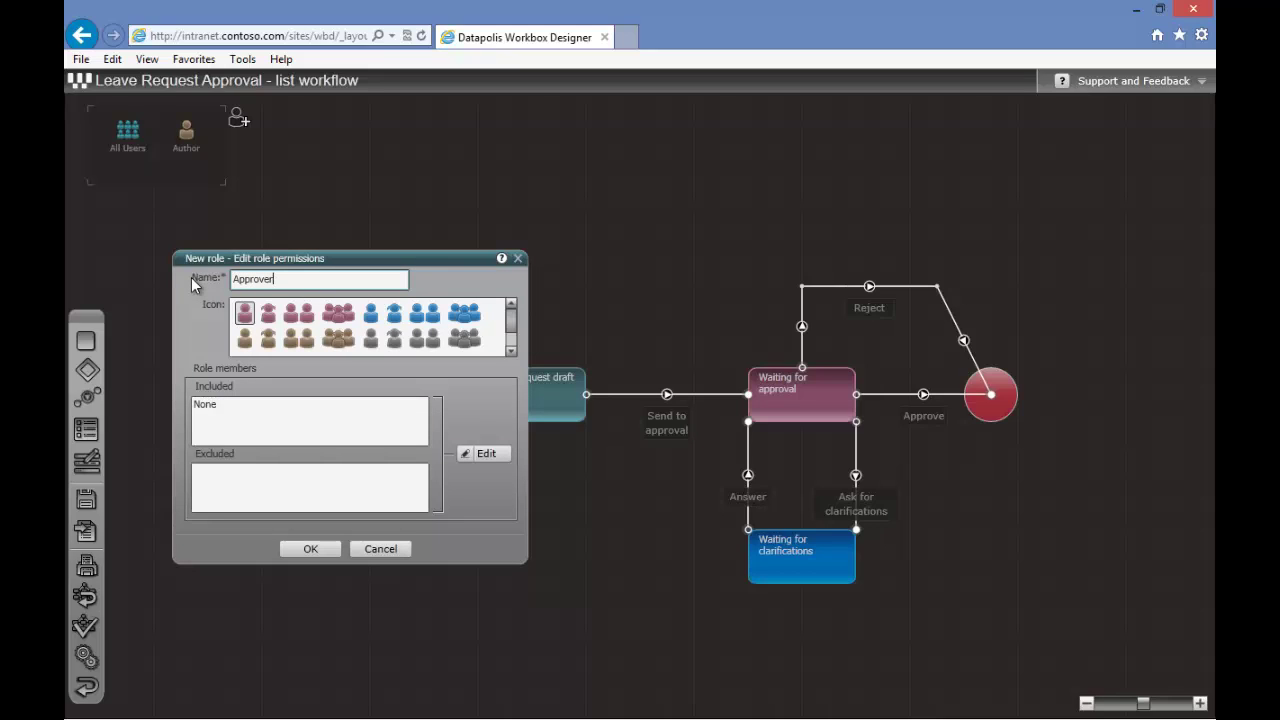
click(242, 426)
text(anna)
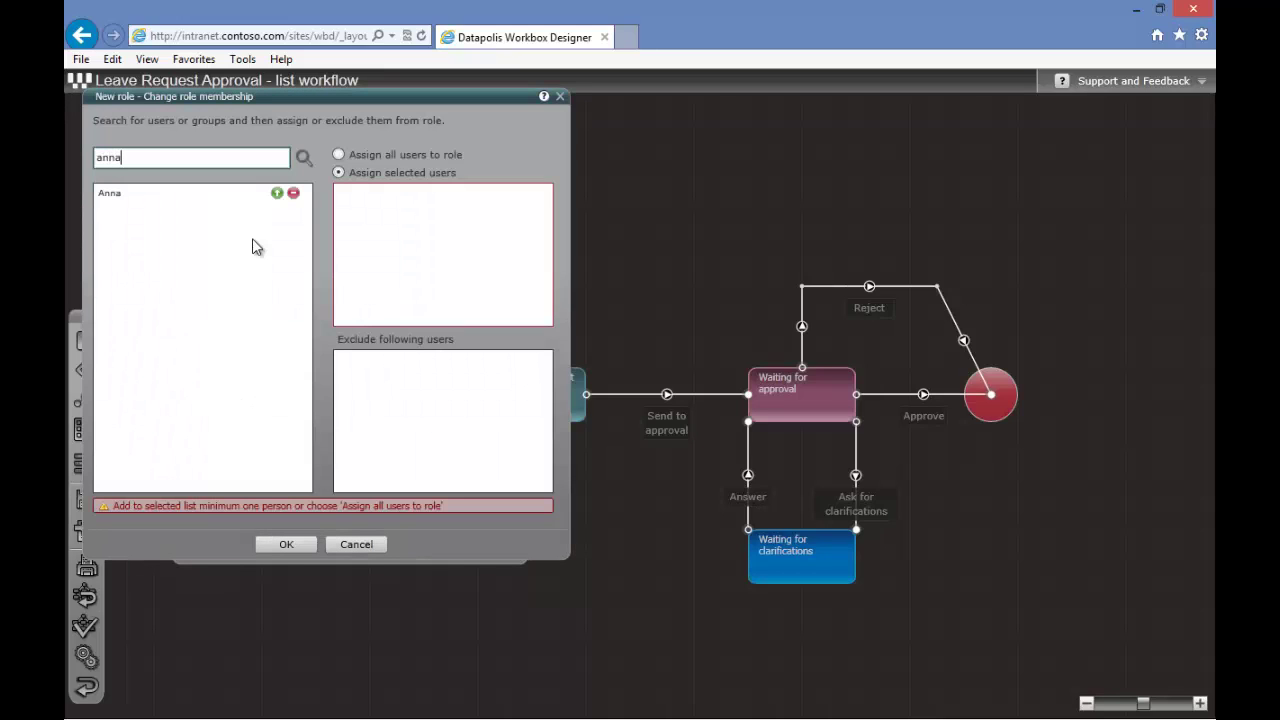
click(277, 193)
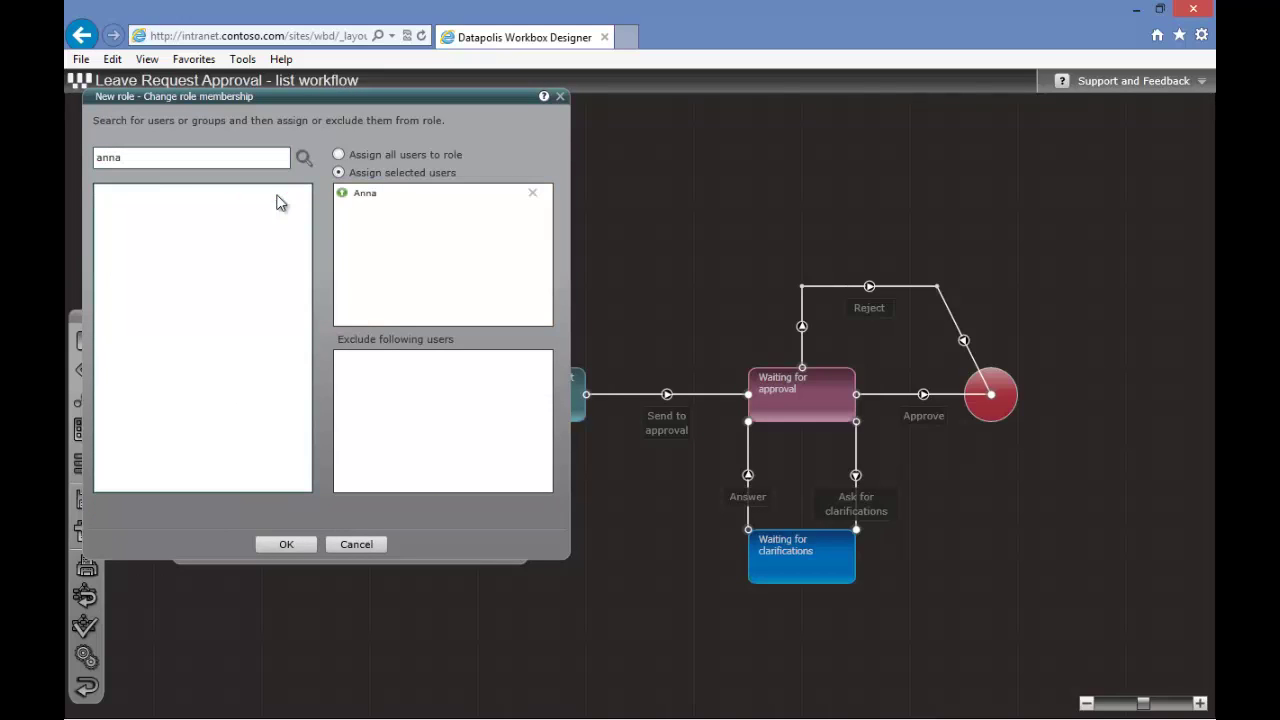
click(300, 548)
click(300, 548)
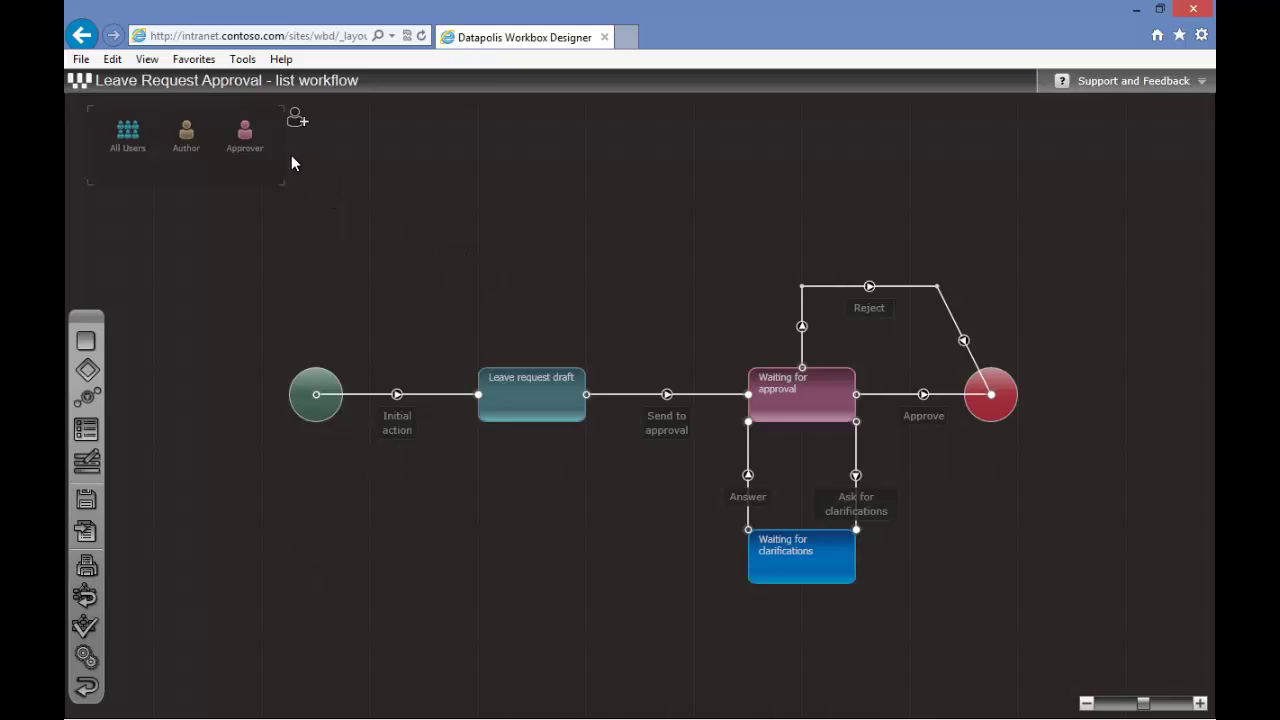
Assign the Approver role to the Approve, Reject and Ask for clarifications actions.
mouse_move(247, 135)
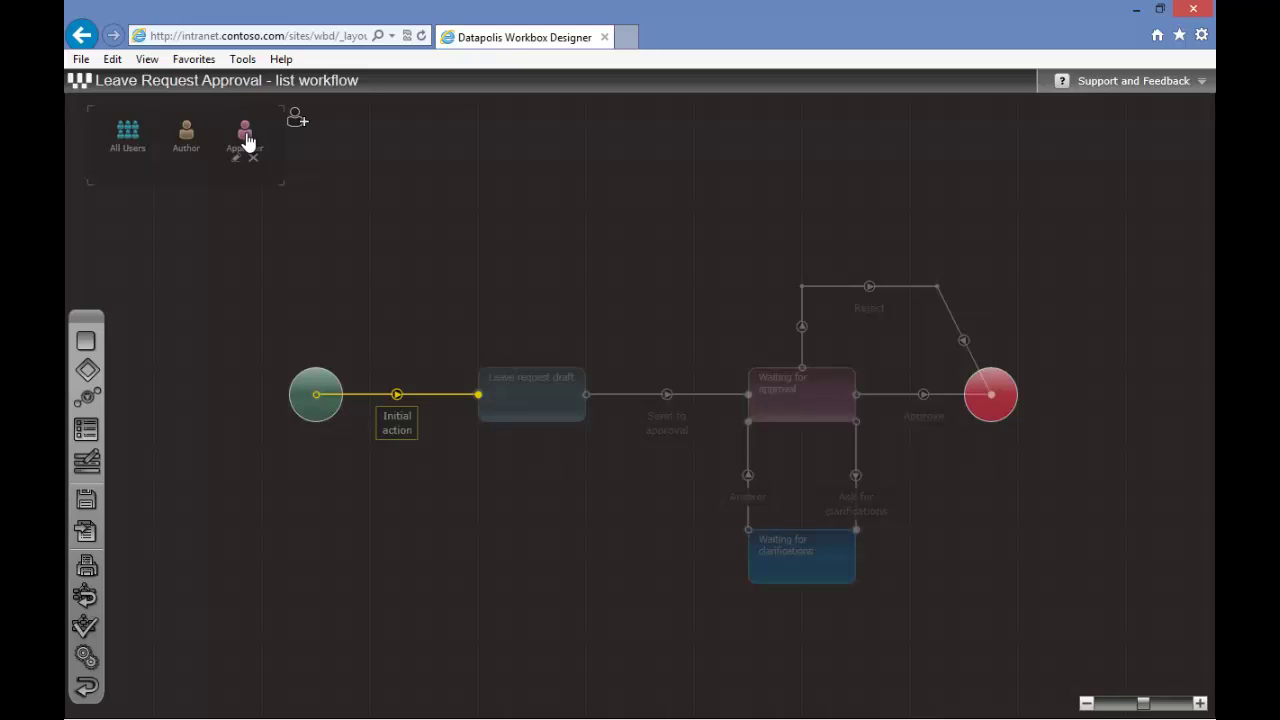
drag(246, 137, 833, 315)
drag(913, 395, 923, 405)
mouse_move(245, 135)
mouse_down()
mouse_move(534, 244)
mouse_move(876, 286)
mouse_move(860, 296)
mouse_up()
drag(245, 135, 857, 485)
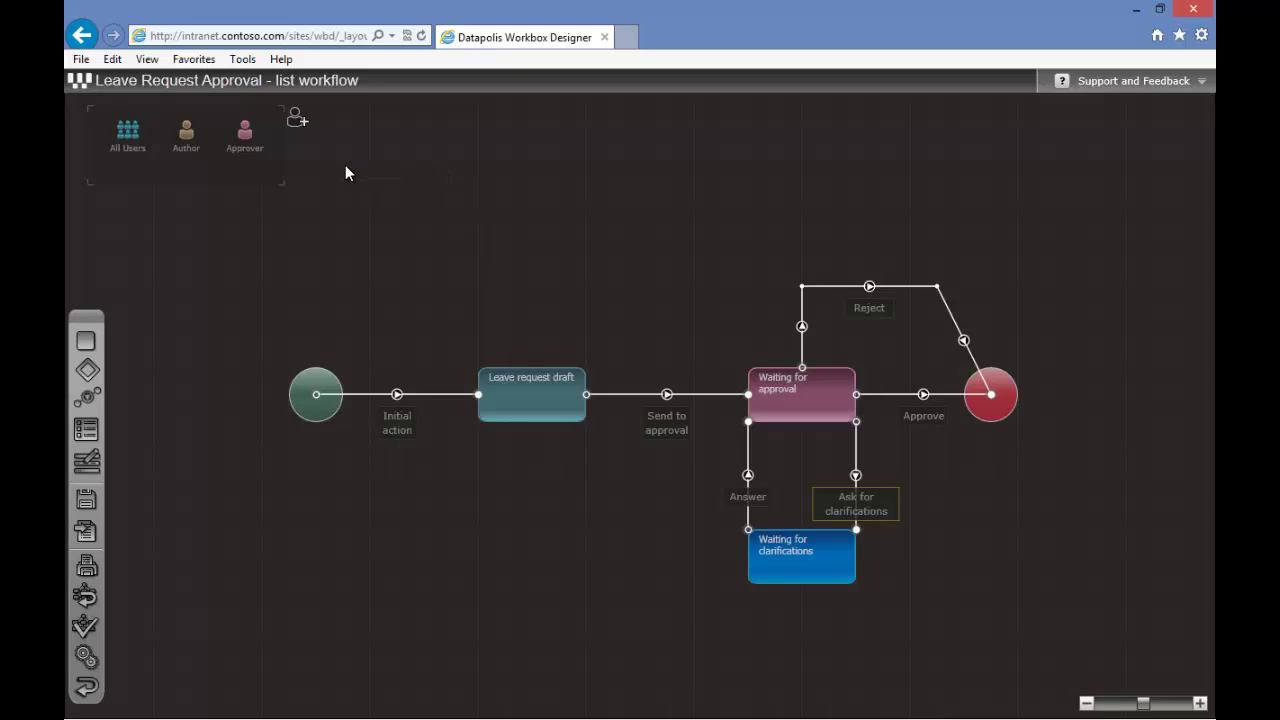
Set the Answer action's permissions so that the Author role is permitted instead of All Users.
mouse_move(245, 135)
double_click(753, 498)
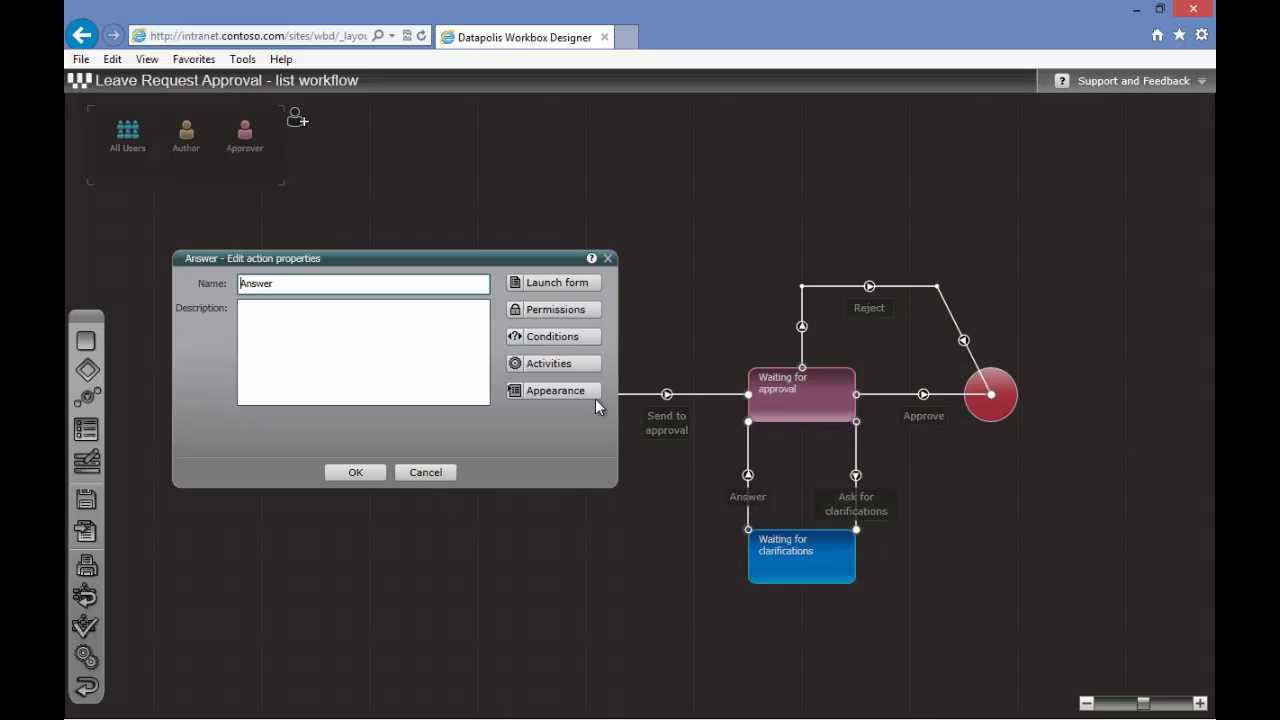
click(559, 309)
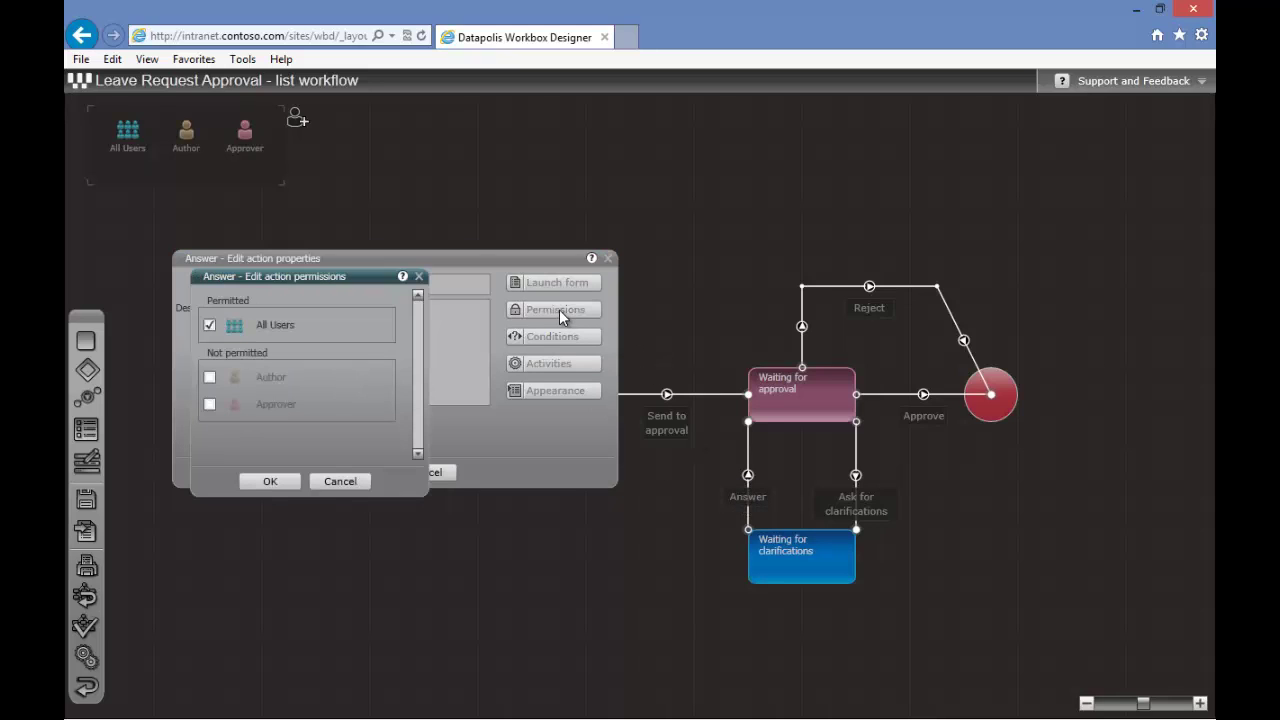
click(210, 377)
click(289, 481)
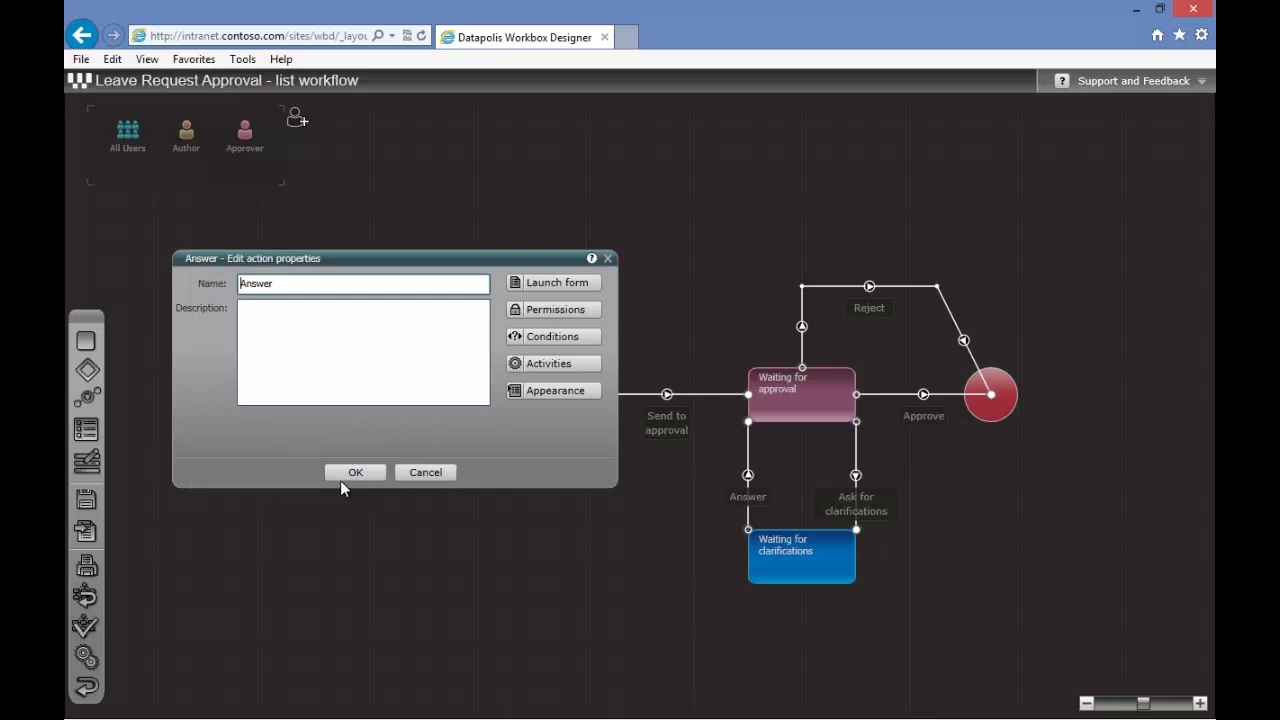
click(351, 476)
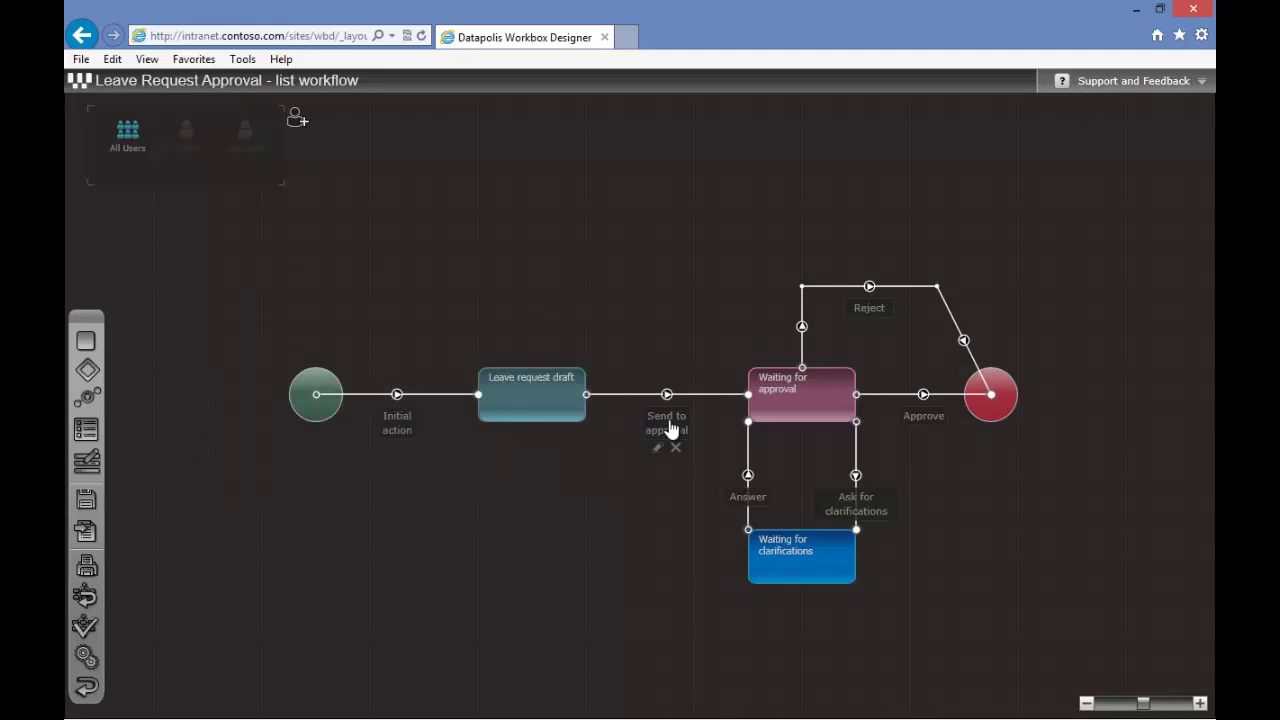
Permit the Author role instead of All Users to perform the Send to approval action.
click(657, 447)
click(560, 314)
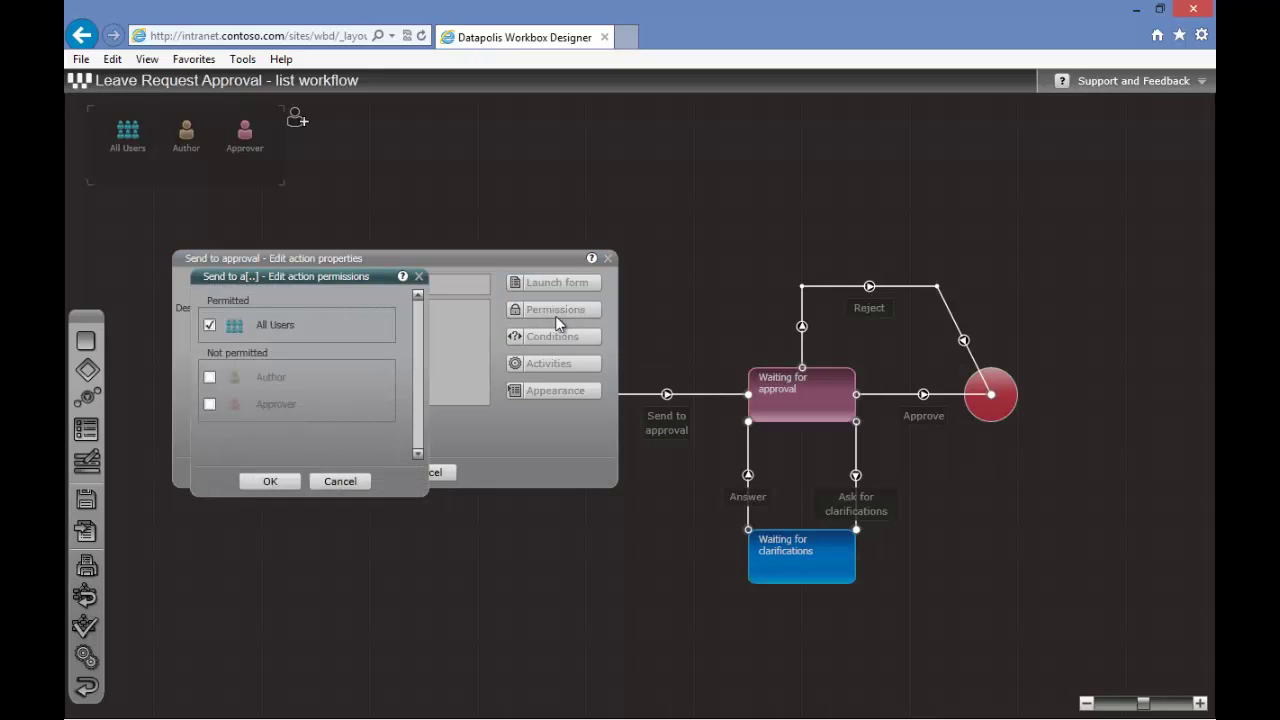
click(210, 376)
click(270, 482)
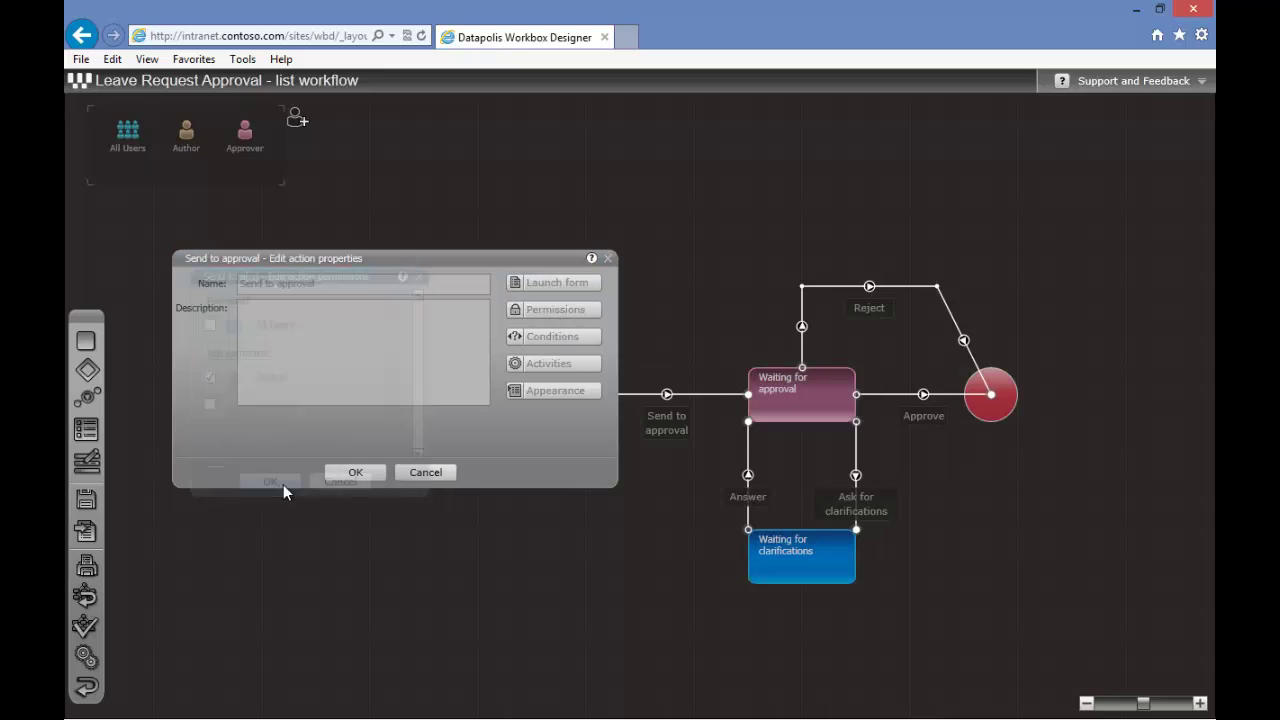
click(356, 472)
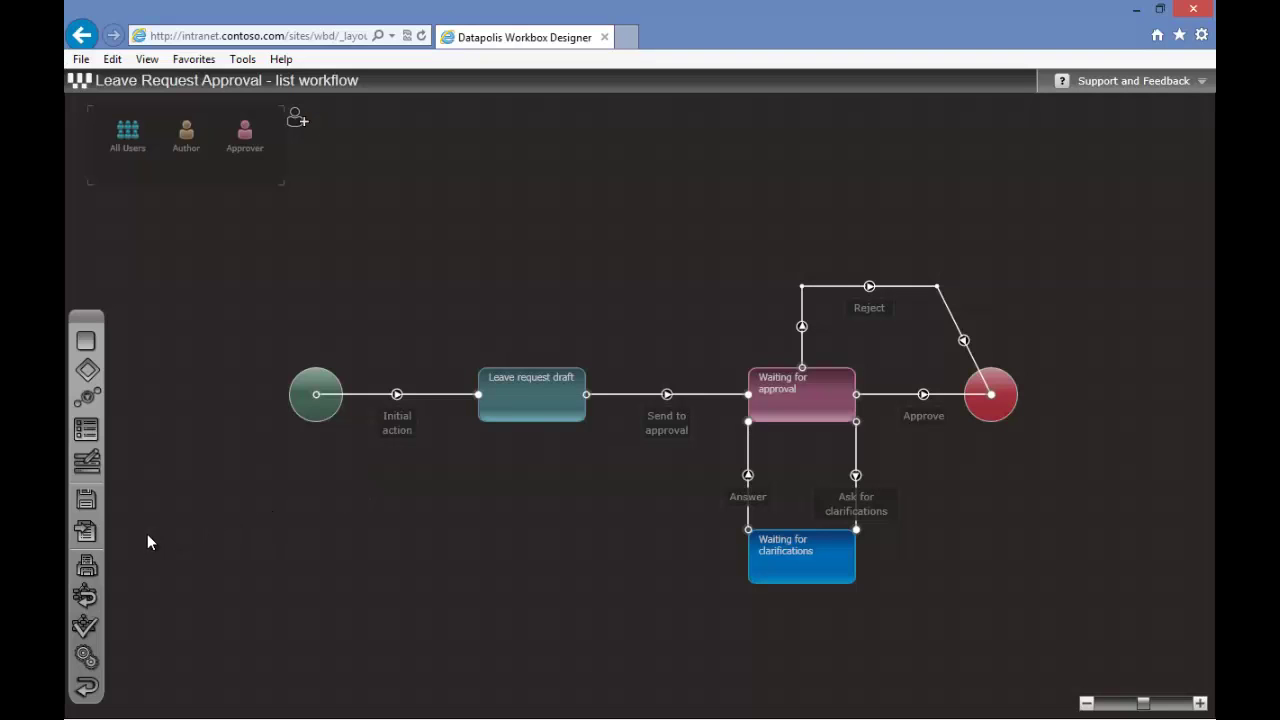
Deploy the Leave Request Approval workflow and dismiss the completion message.
click(84, 535)
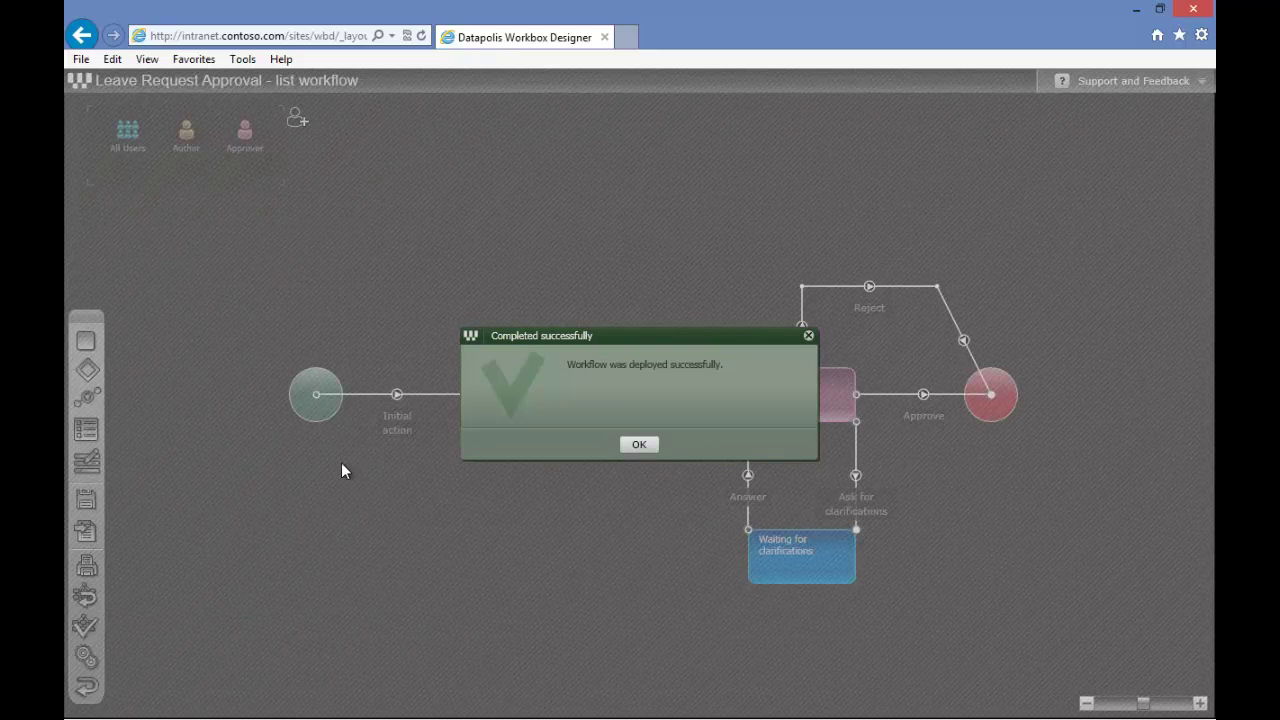
click(631, 444)
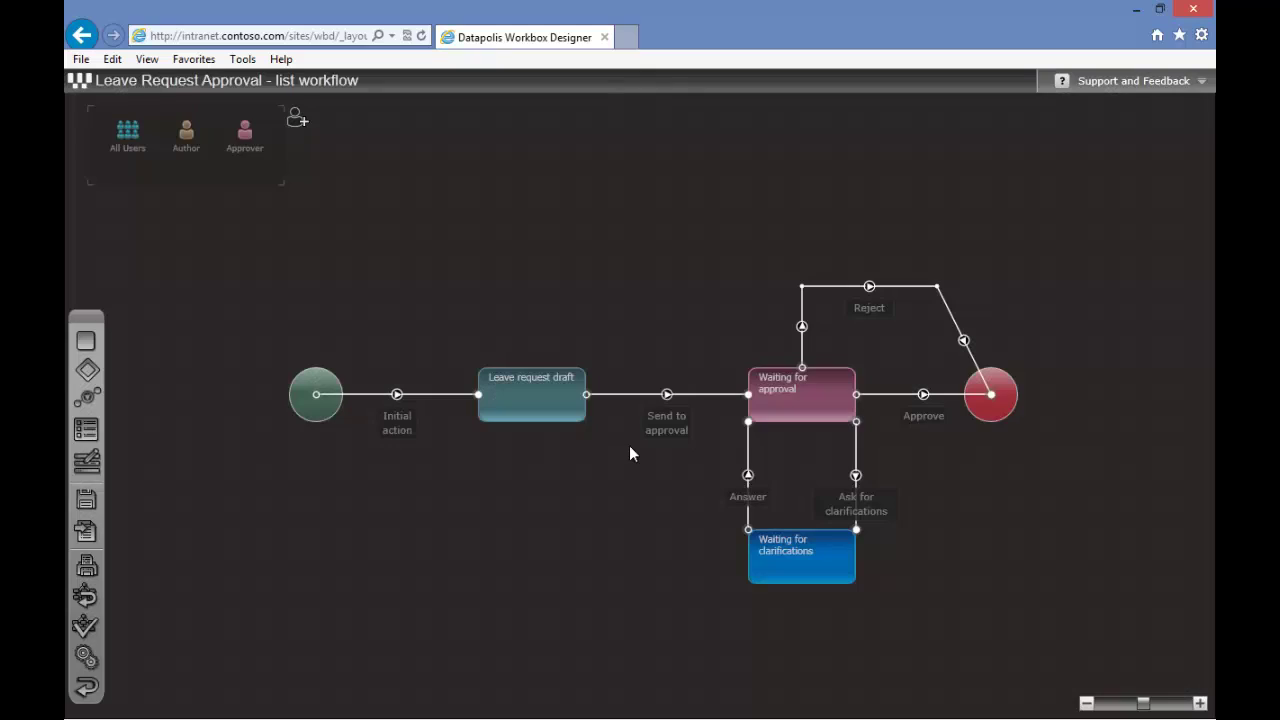
click(627, 38)
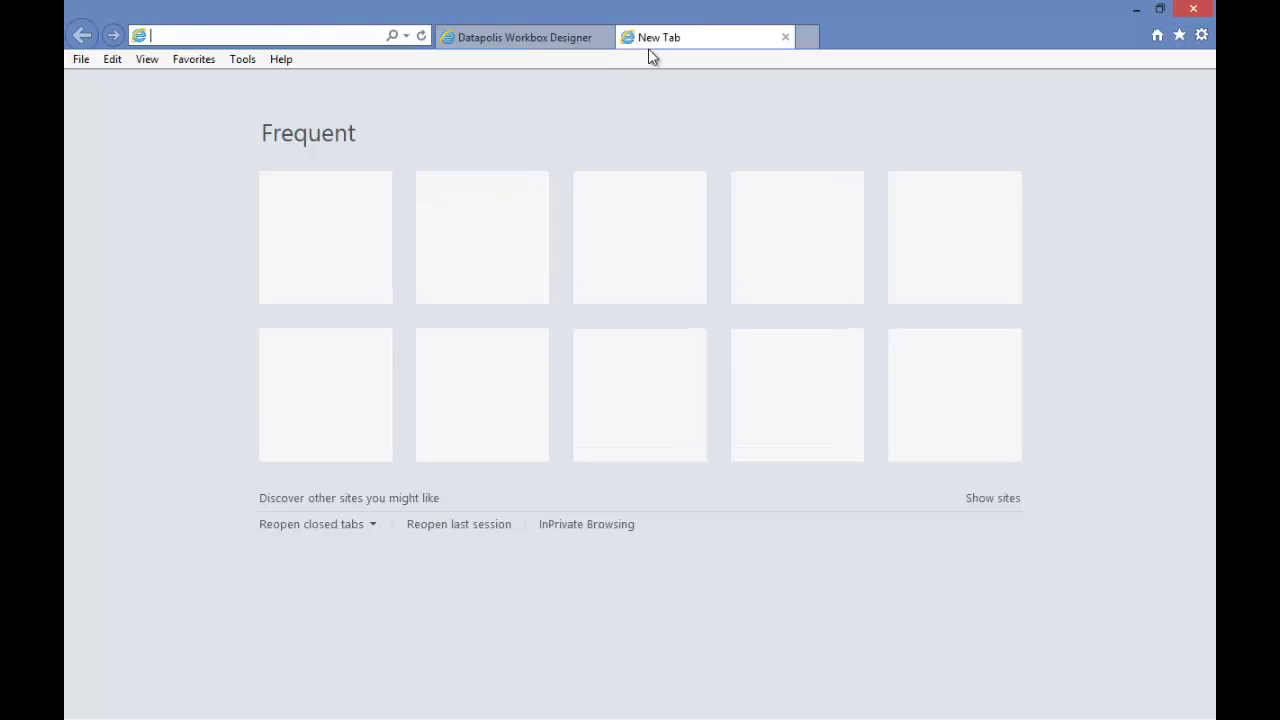
text(intr)
key(Down)
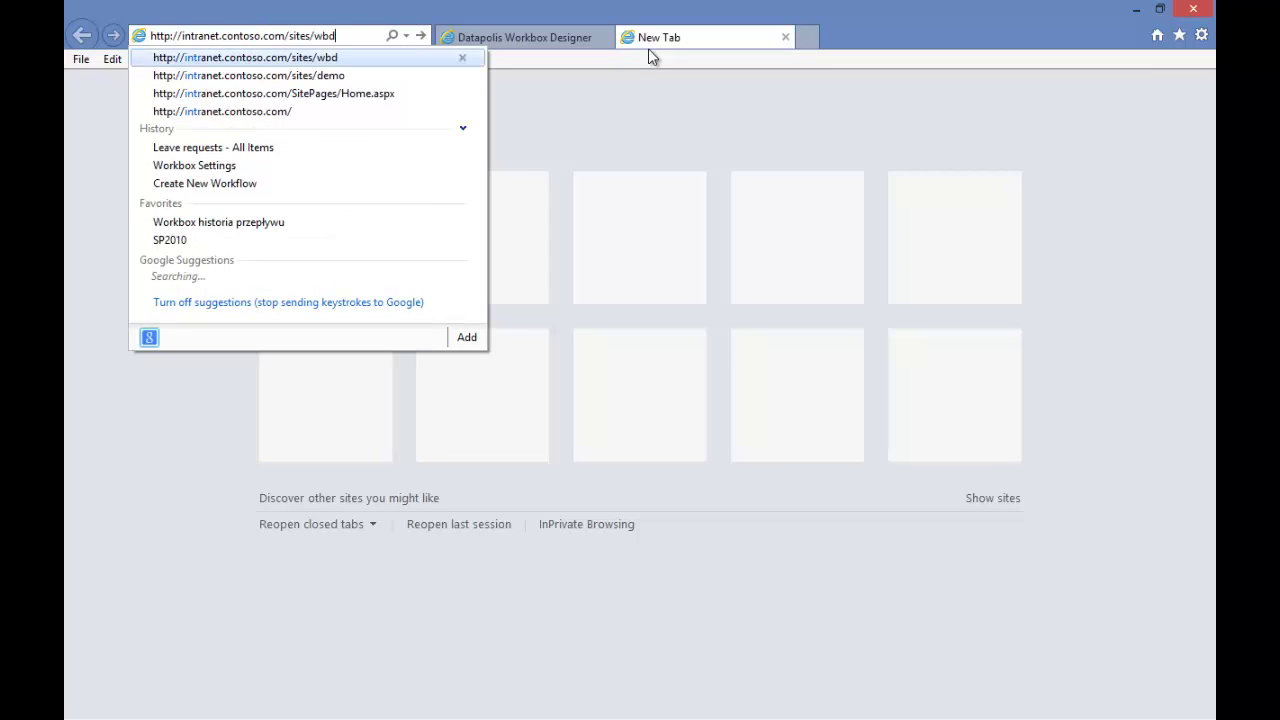
key(Return)
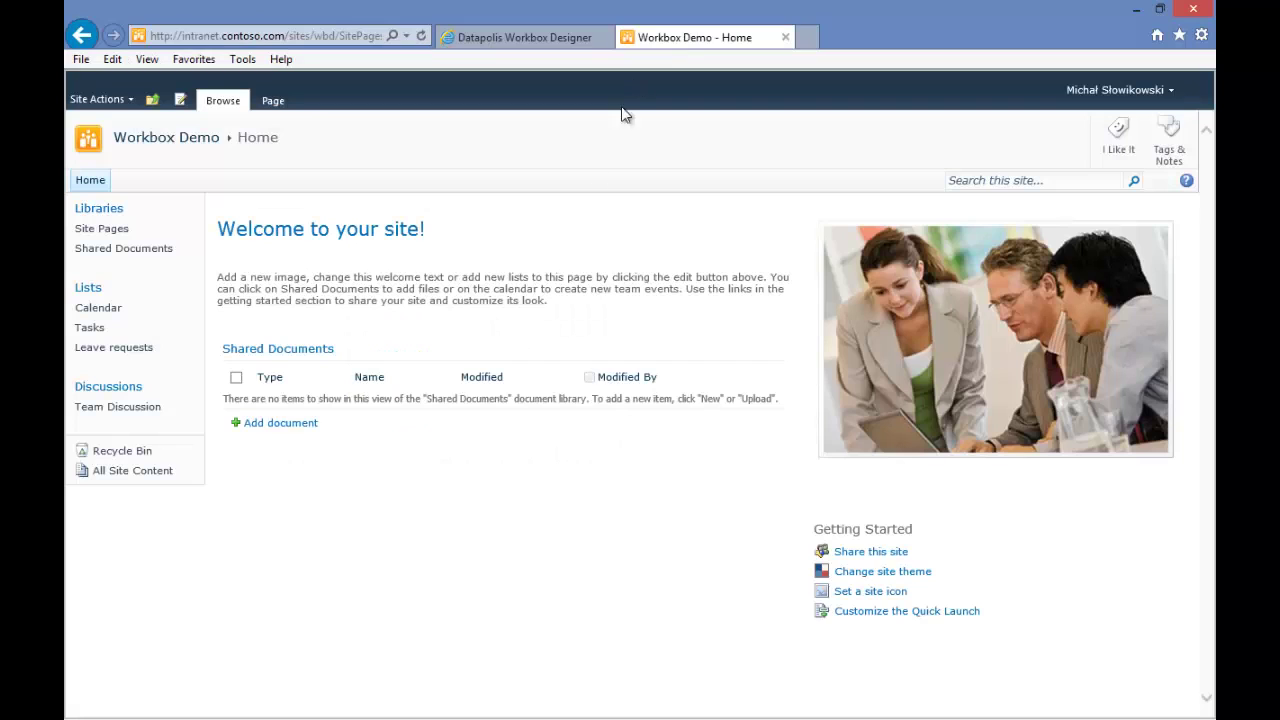
click(135, 352)
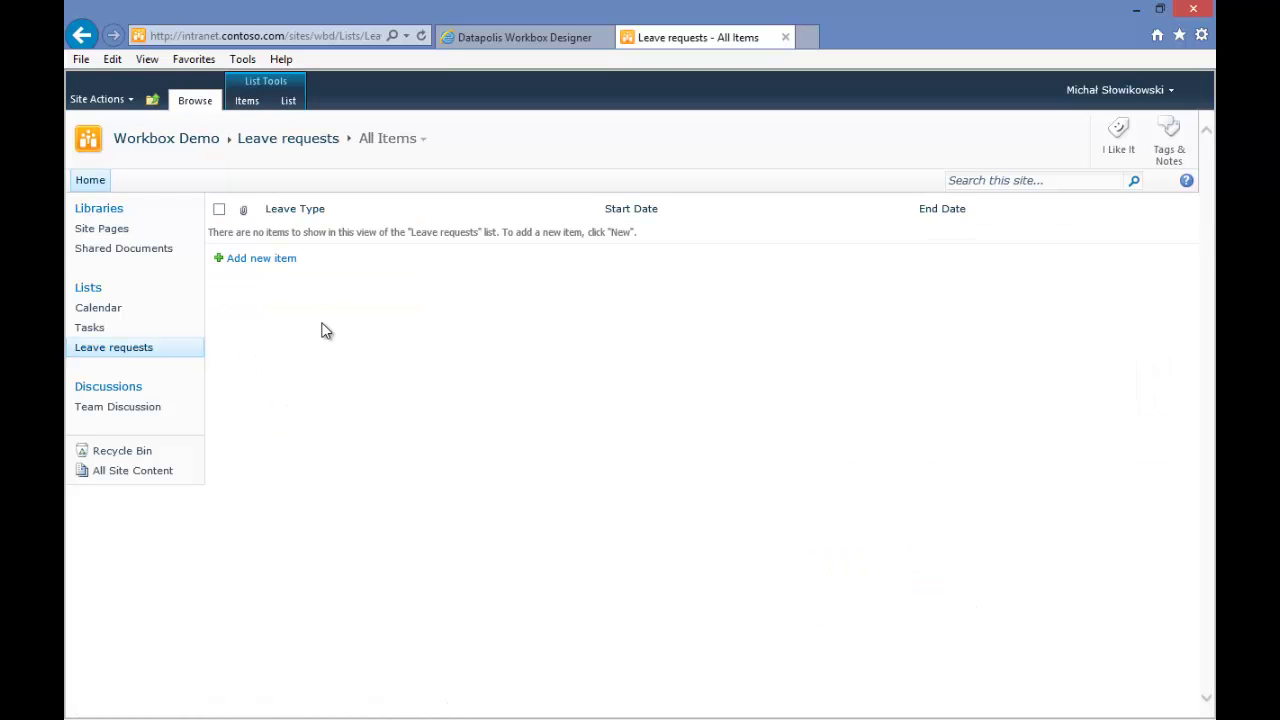
Add a "Sick Leave" leave request starting 4/19/2013 and ending 4/25/2013, save it and reload the list.
click(281, 264)
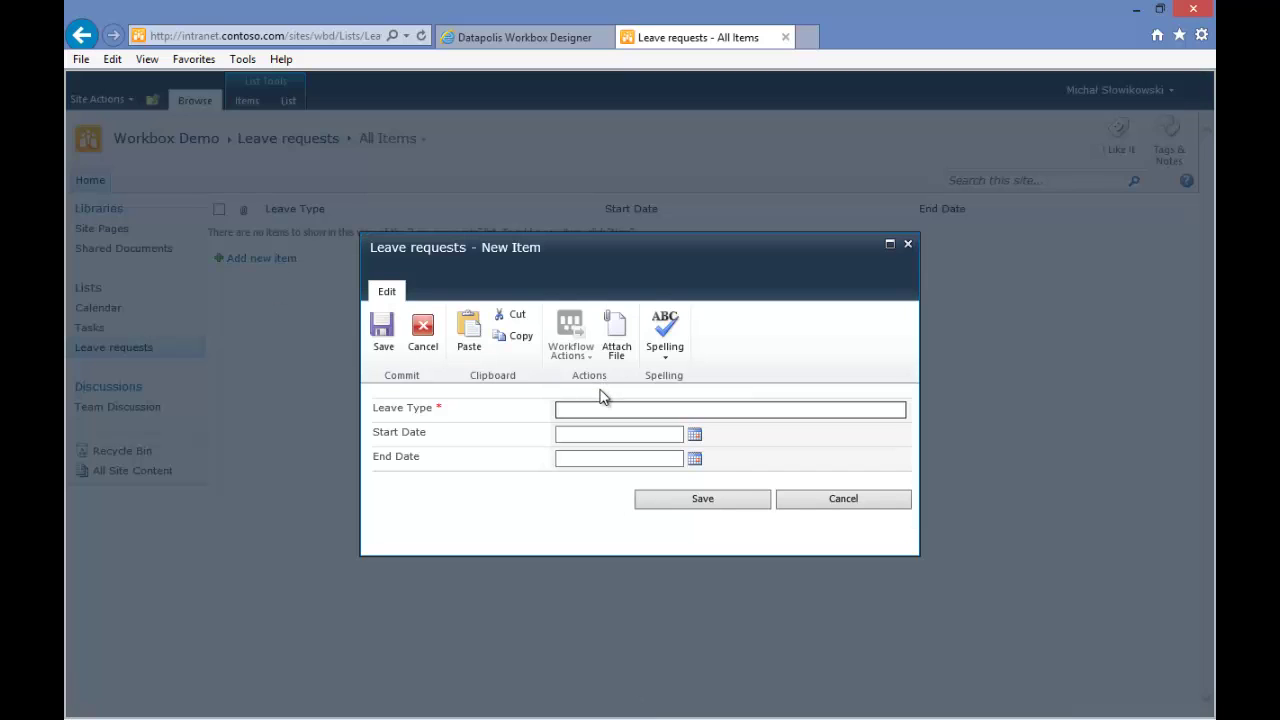
text(Sick Leave)
click(695, 436)
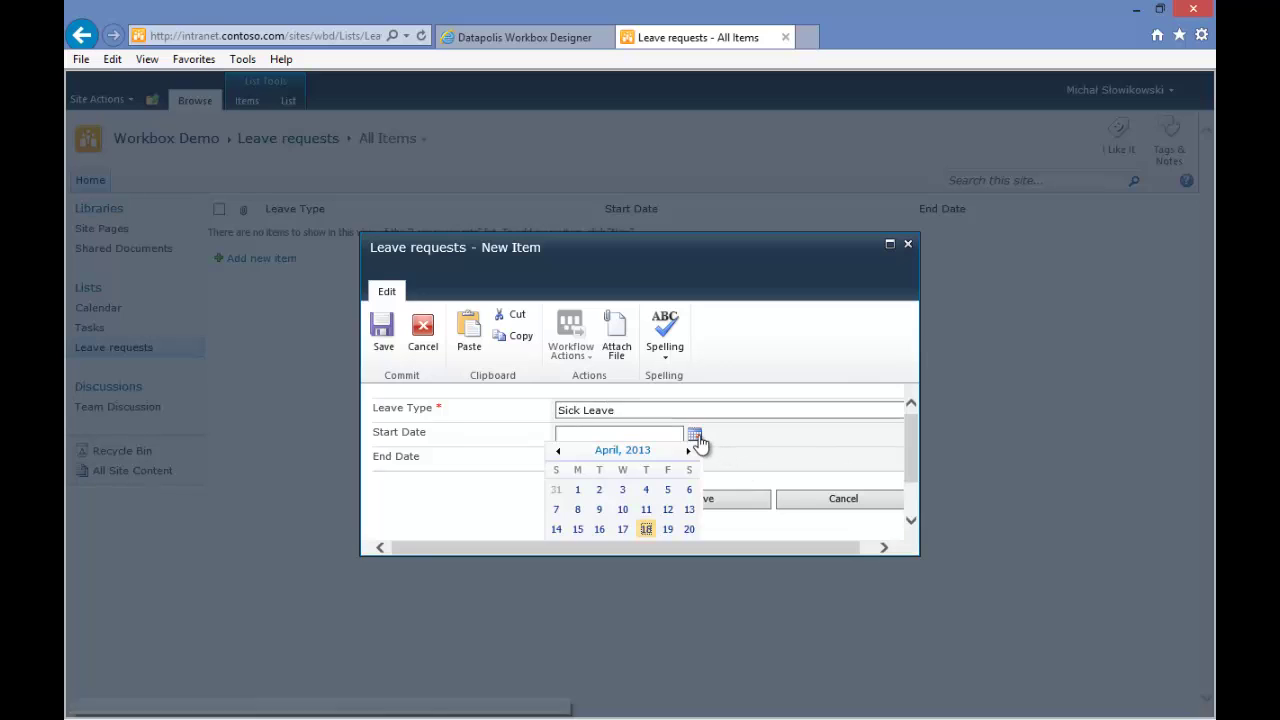
click(666, 530)
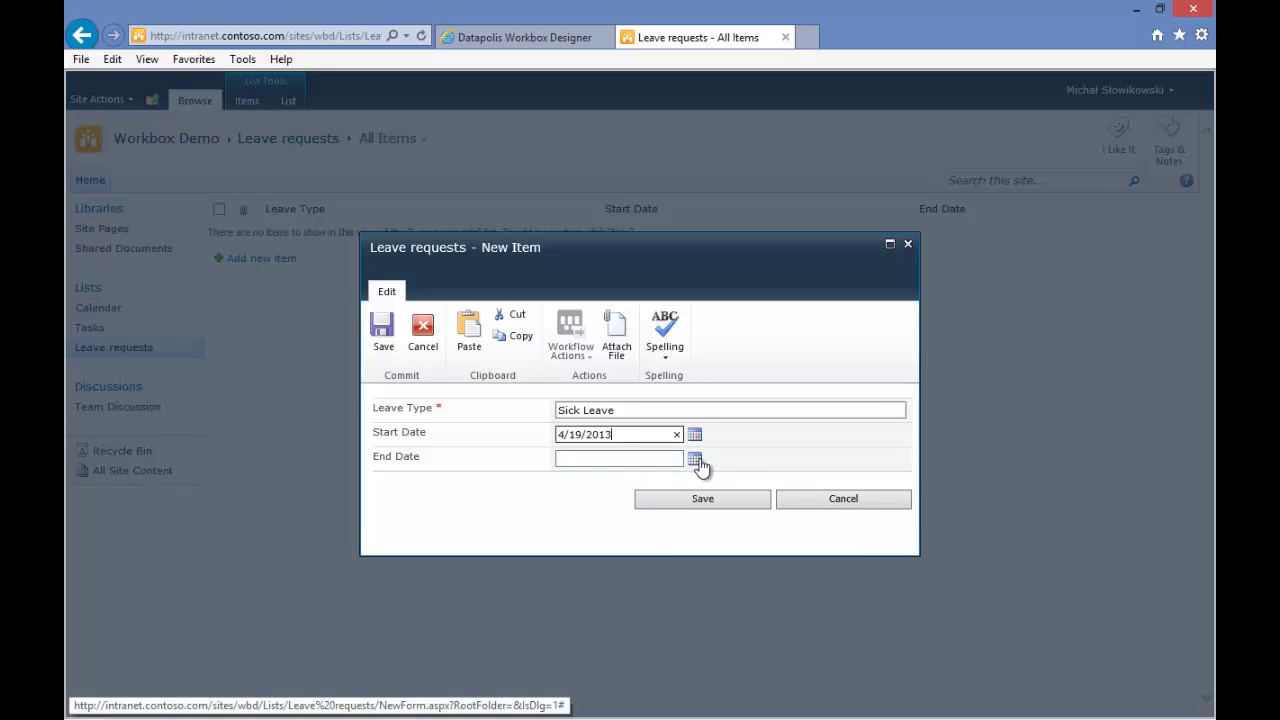
click(693, 458)
scroll(690, 488, down, 1)
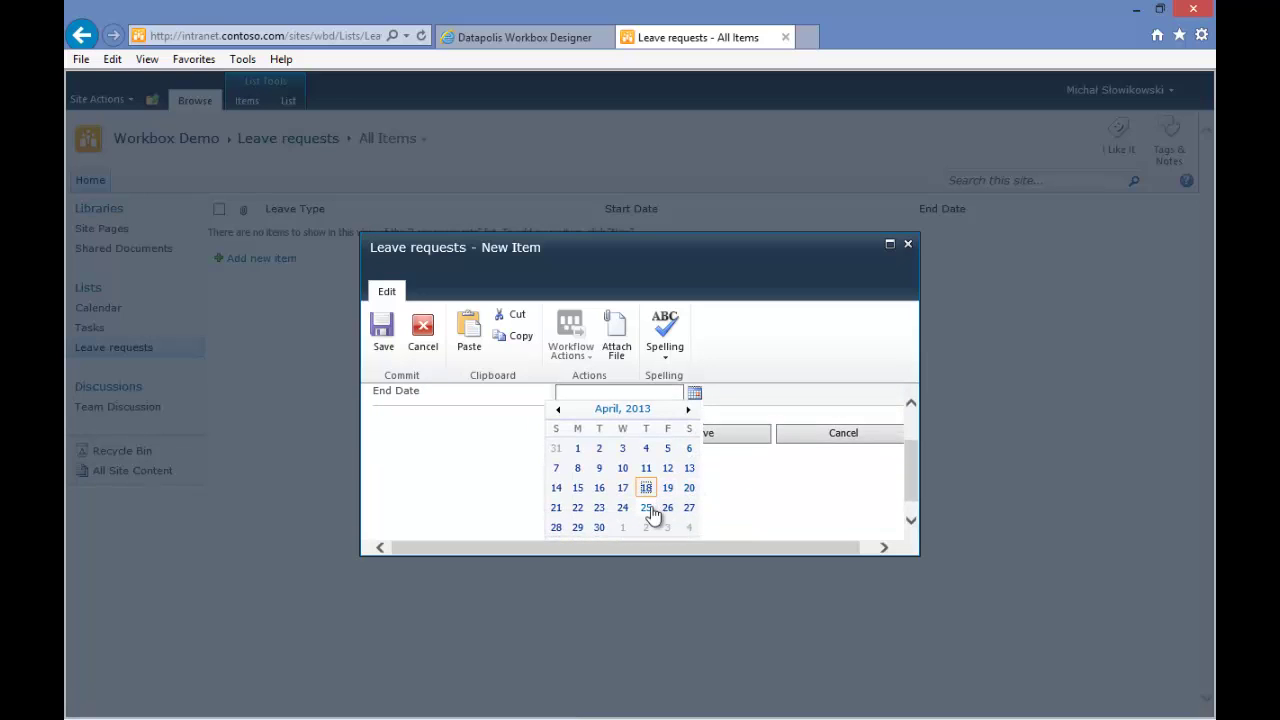
click(651, 518)
click(695, 500)
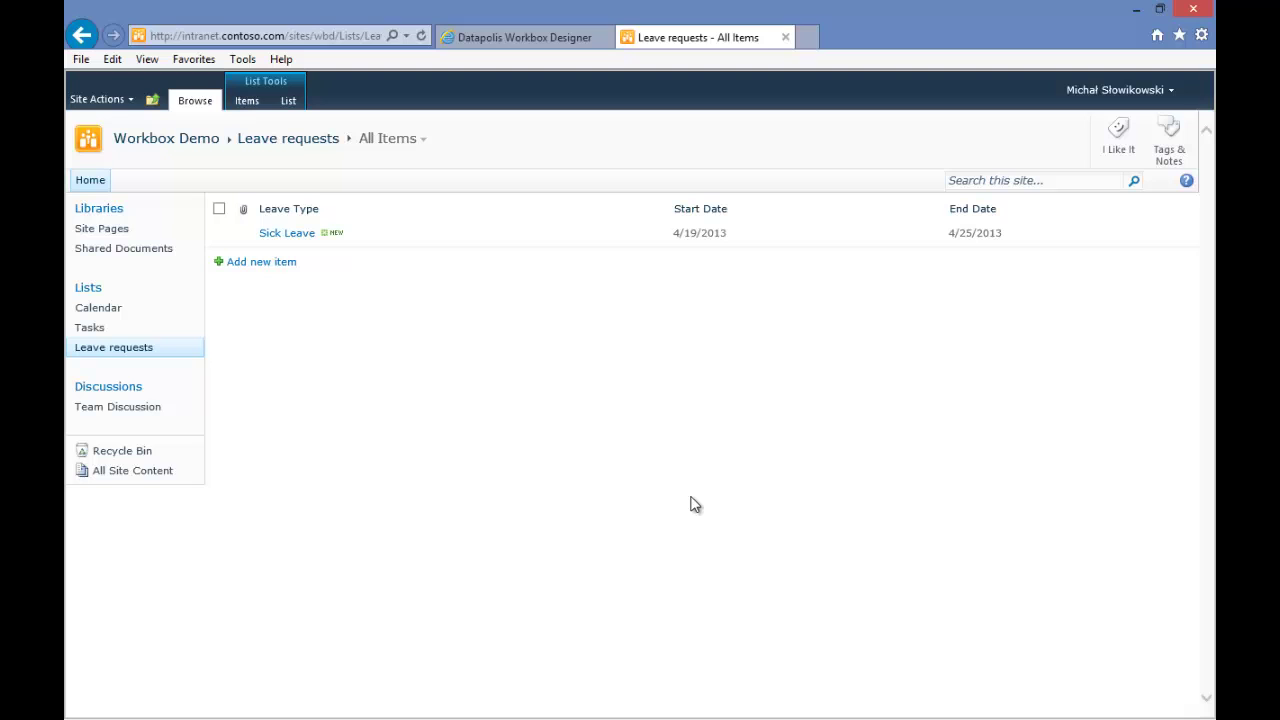
key(F5)
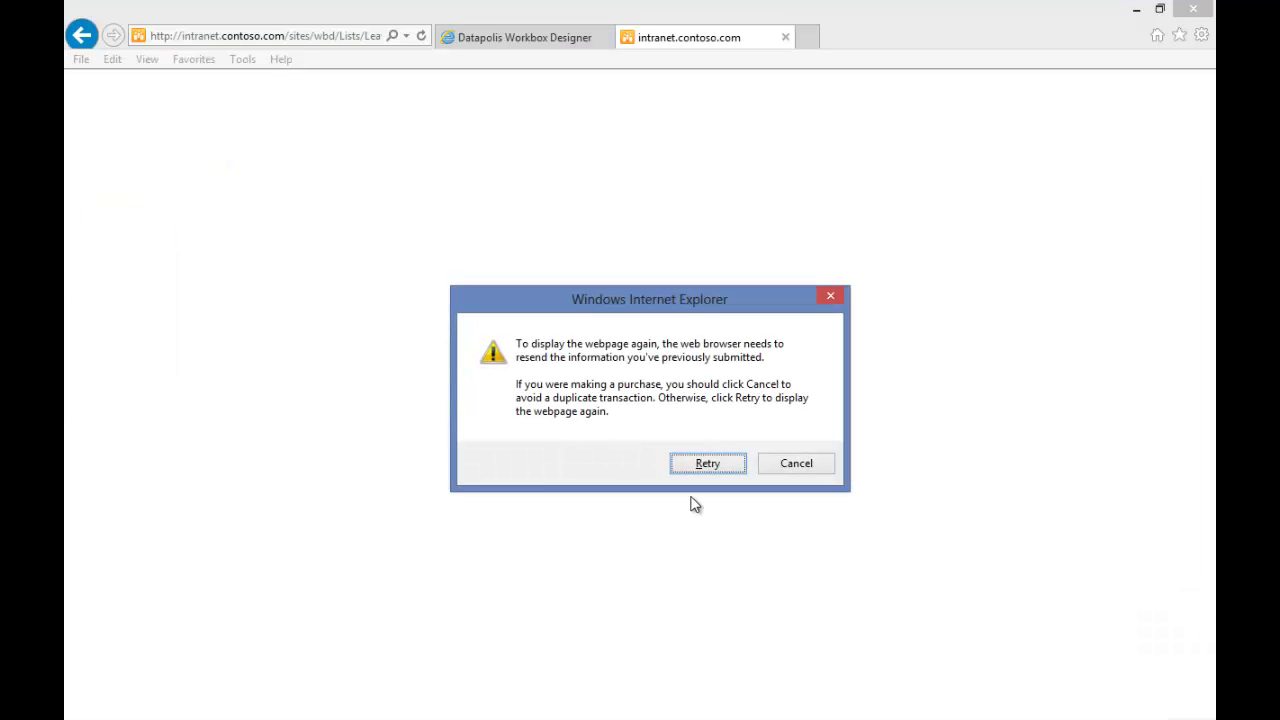
key(Return)
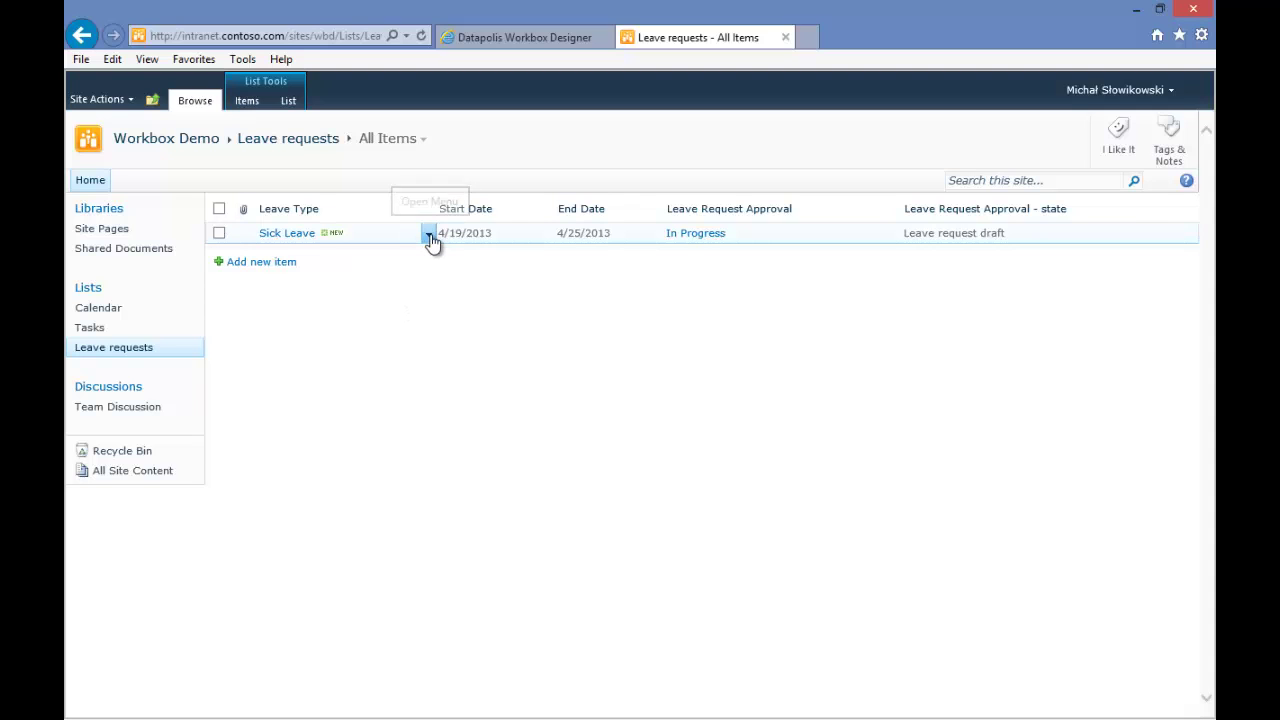
Launch the Send to approval workflow action on the Sick Leave request and confirm it.
click(430, 240)
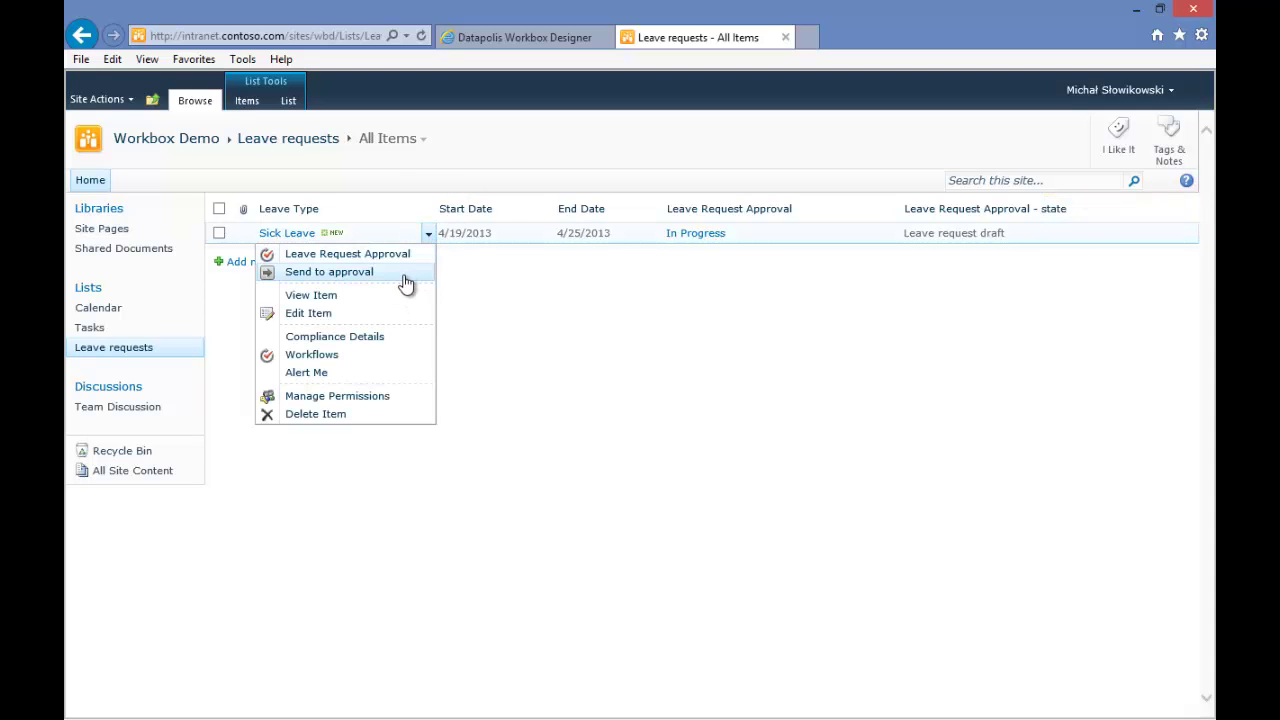
click(357, 238)
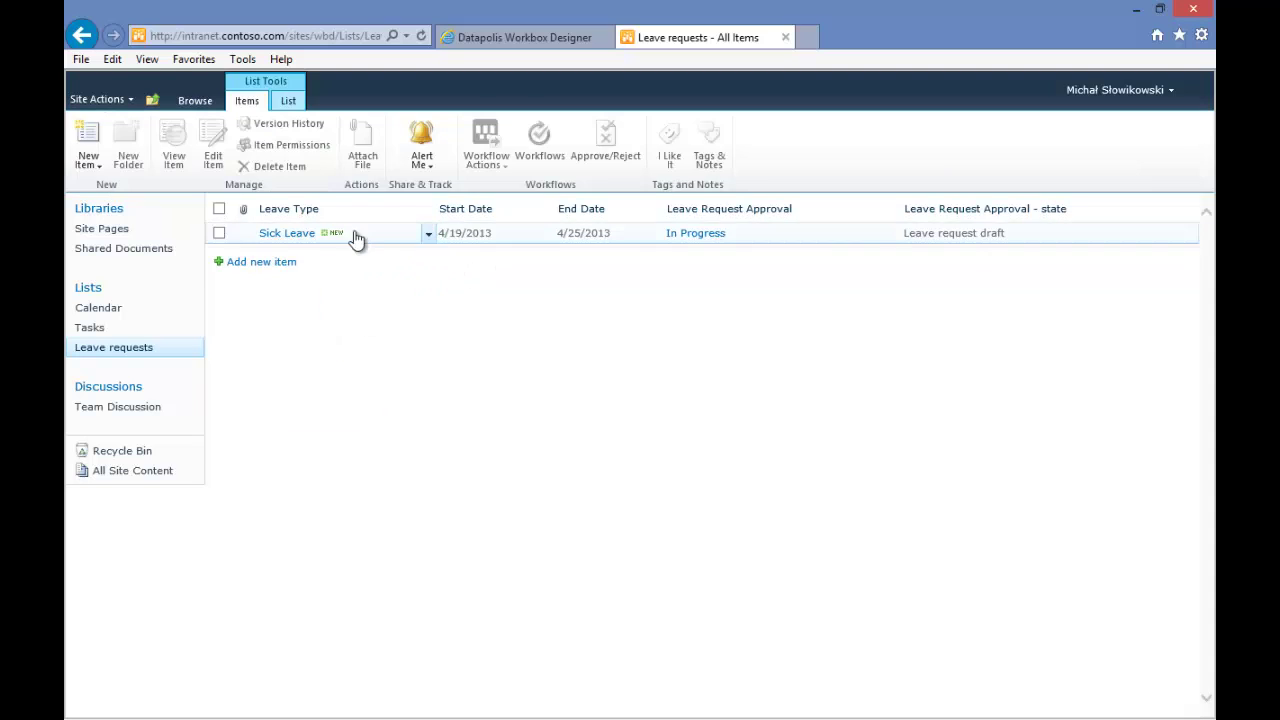
click(299, 233)
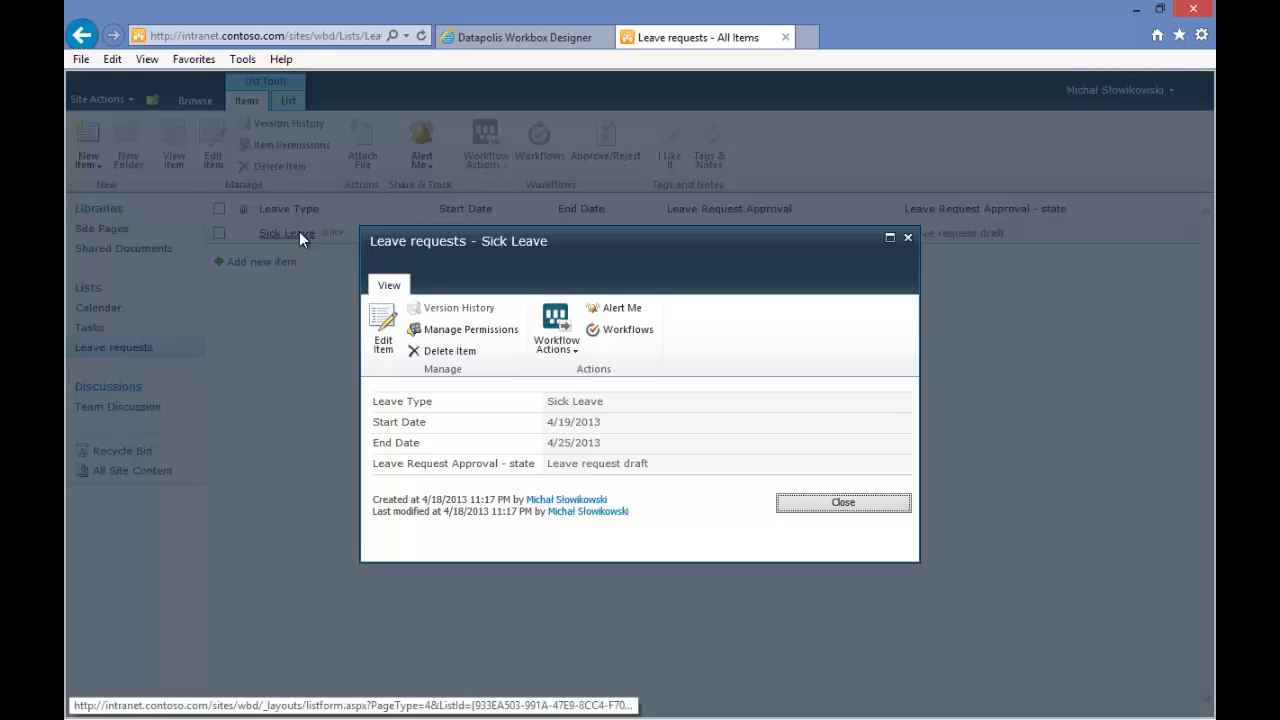
click(558, 345)
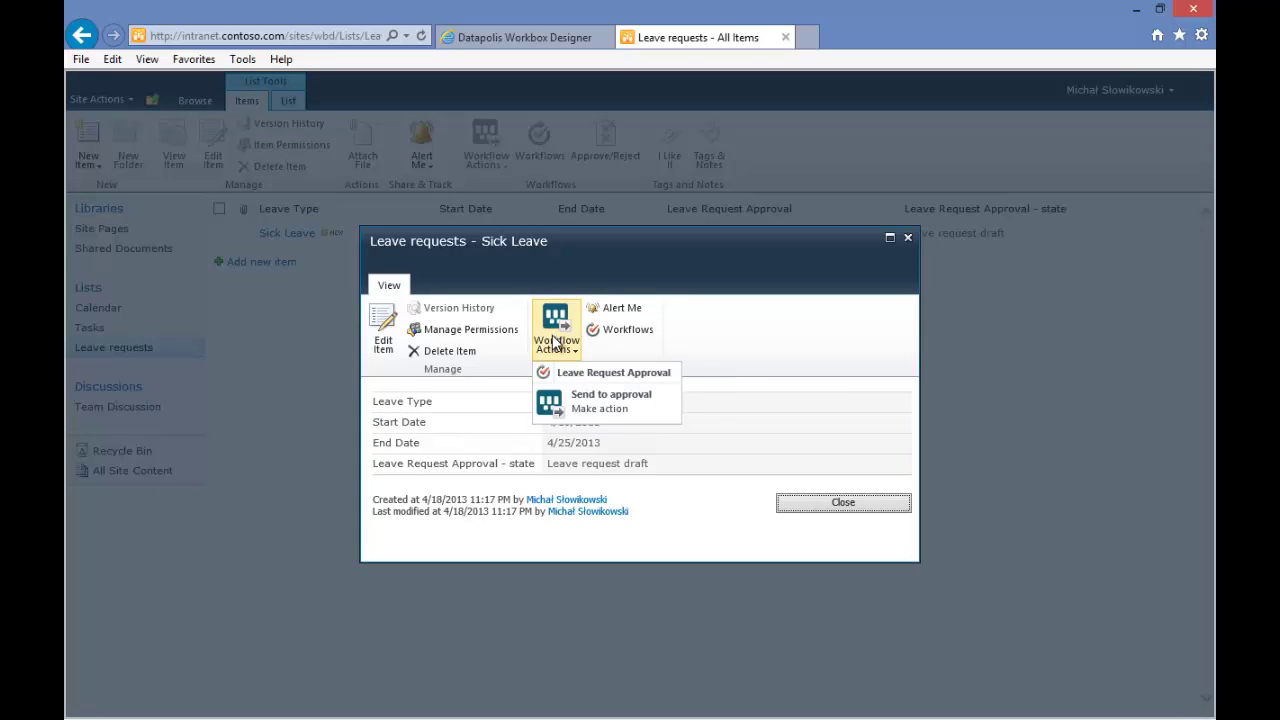
click(620, 404)
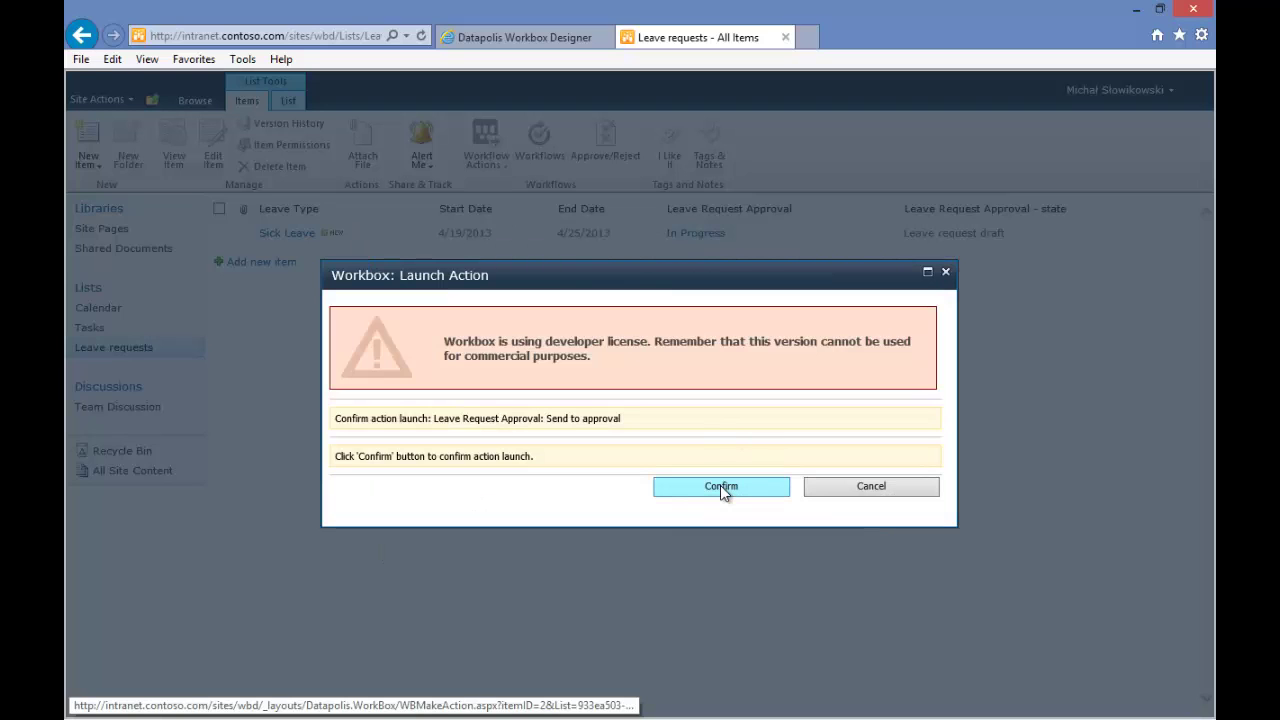
click(722, 488)
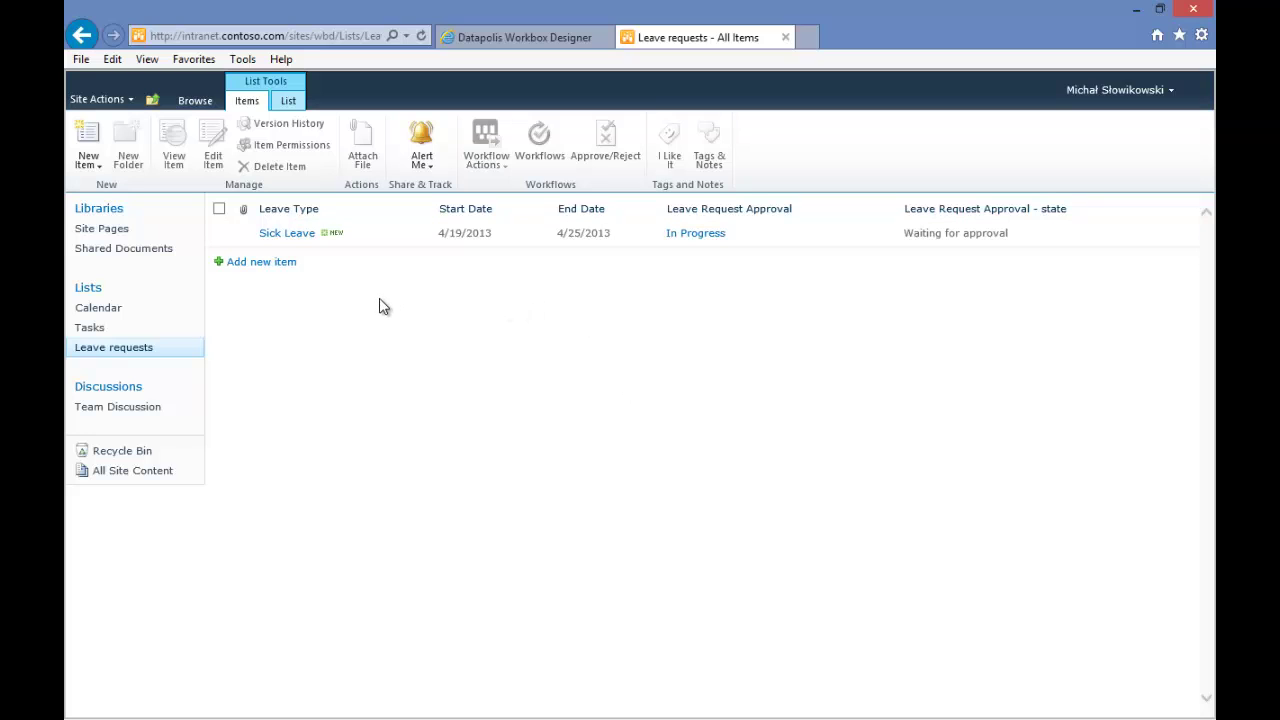
Check which workflow actions the requester has on the Sick Leave request, in its item menu and its item view.
click(428, 236)
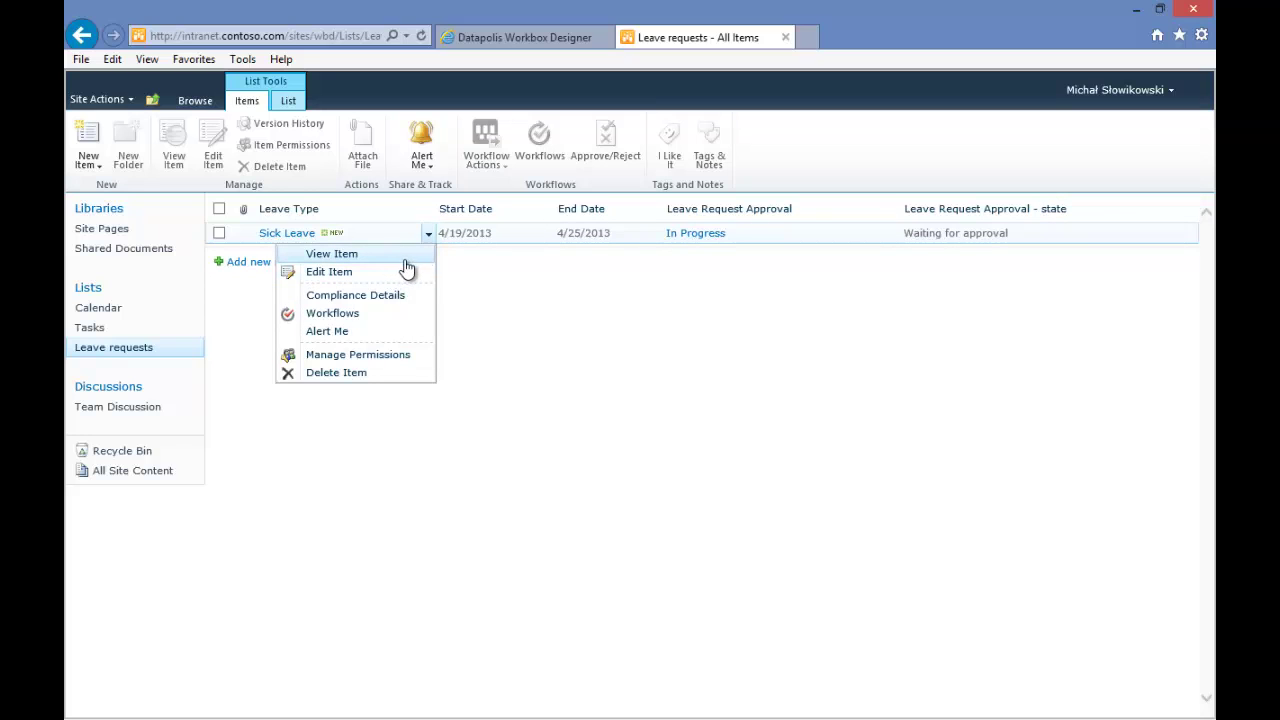
click(289, 234)
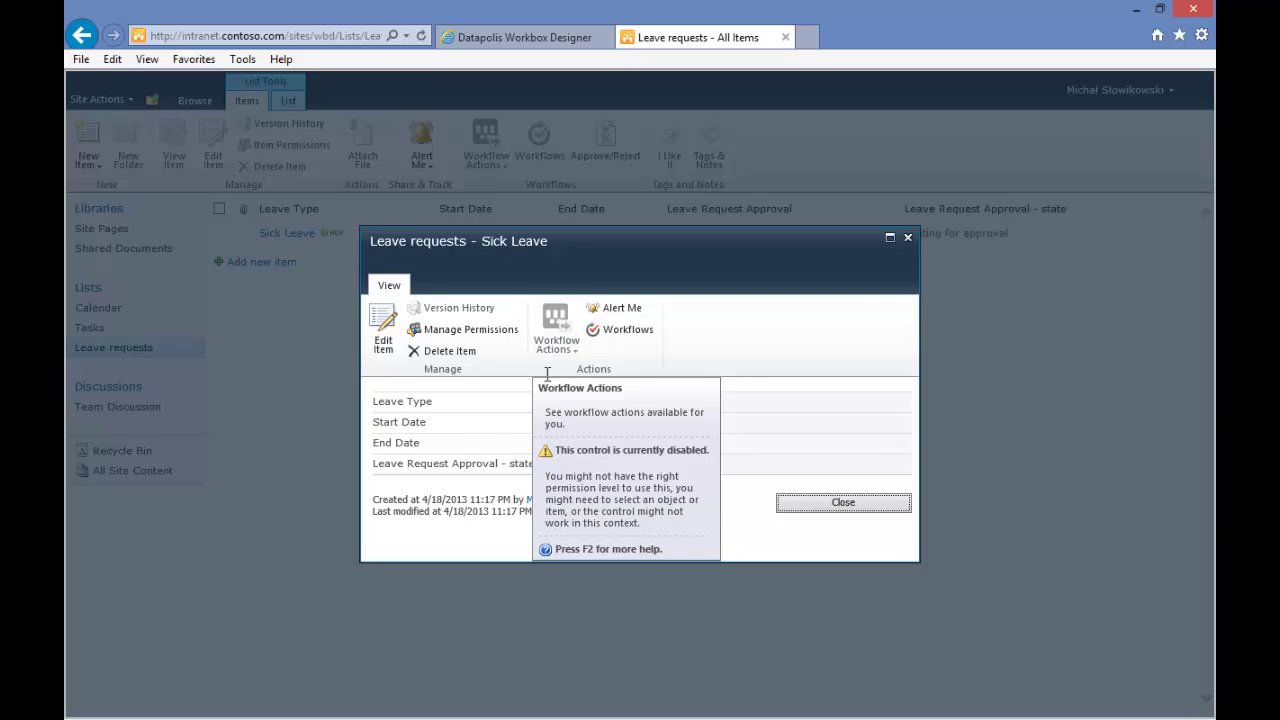
click(841, 506)
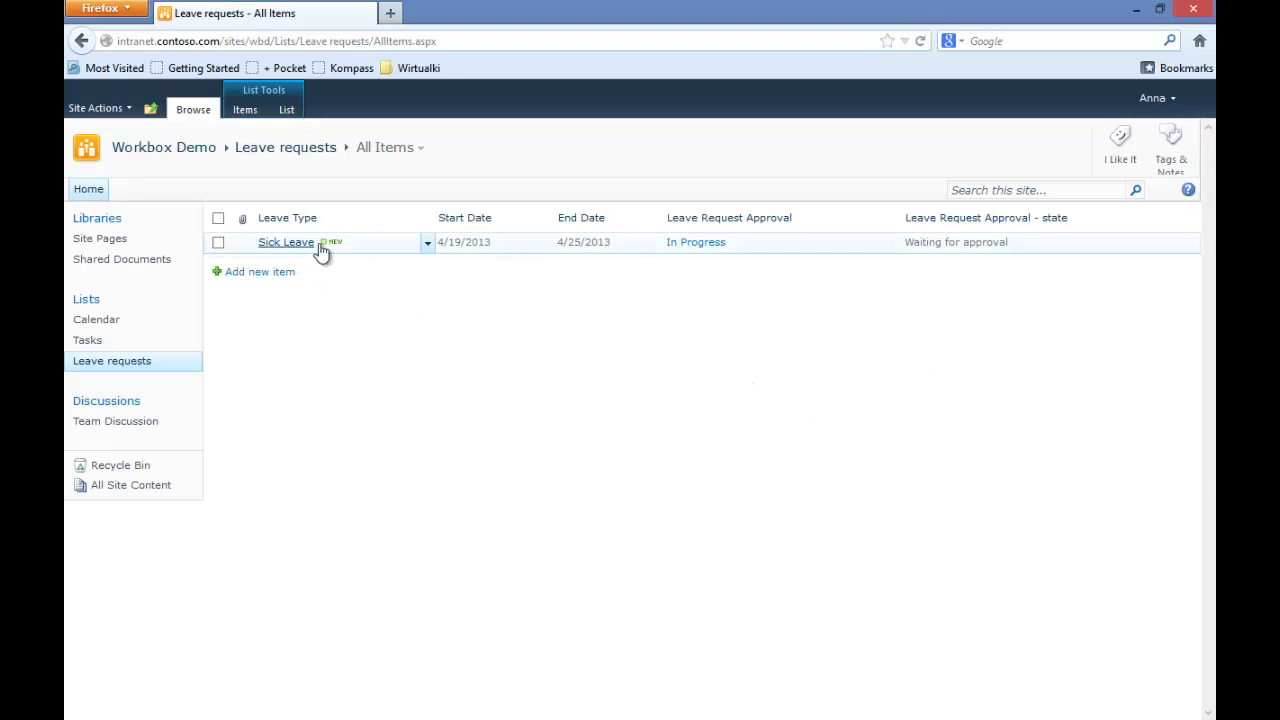
In the approver's Firefox session, launch the Approve workflow action on the Sick Leave request and confirm it.
click(428, 245)
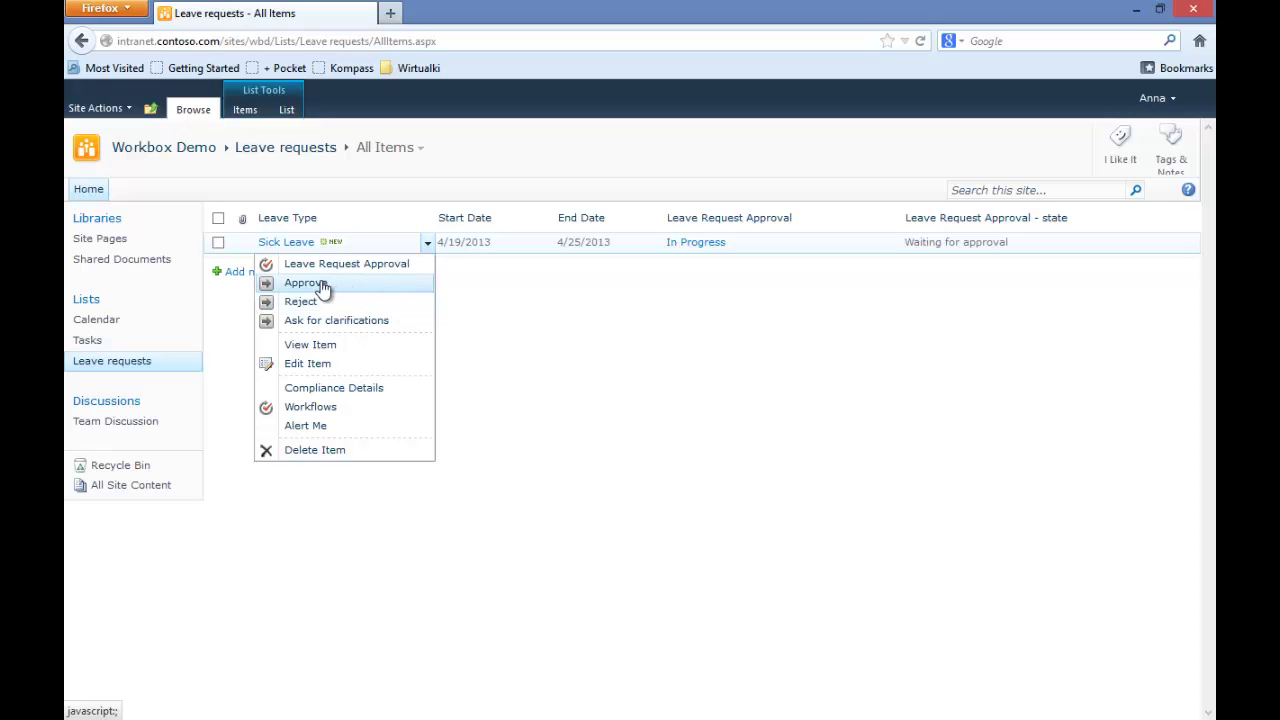
click(323, 289)
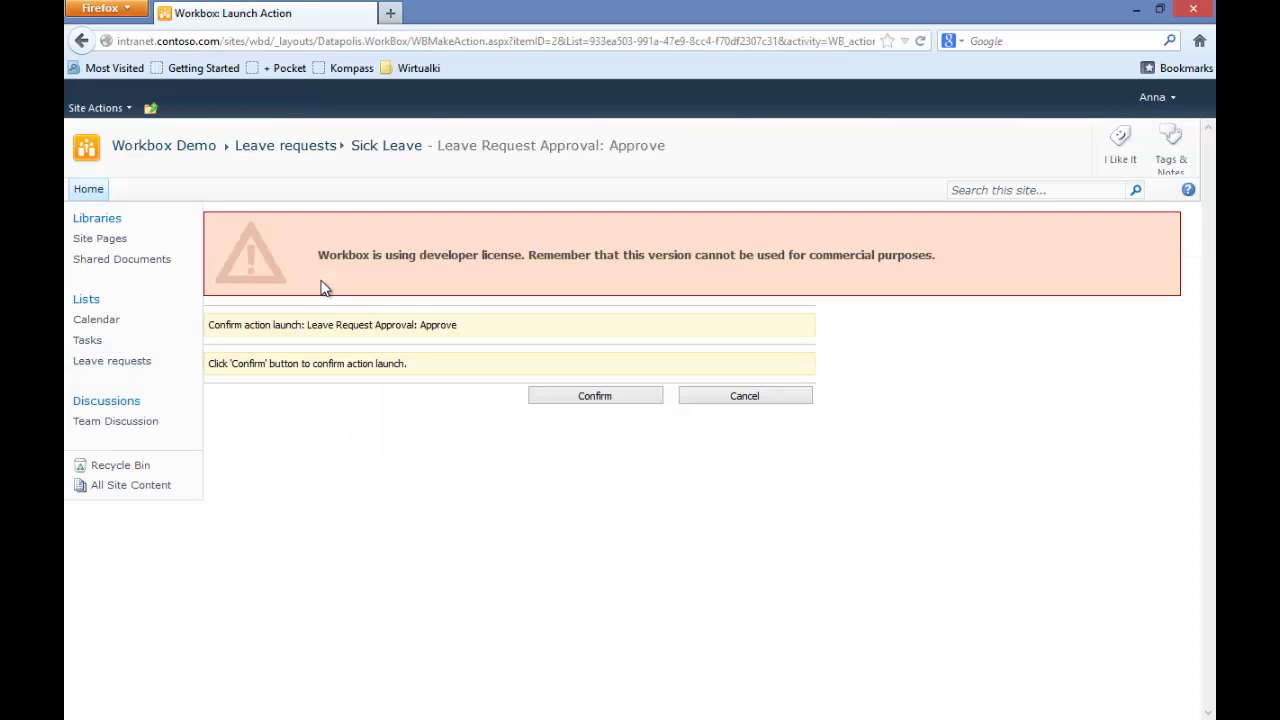
click(592, 396)
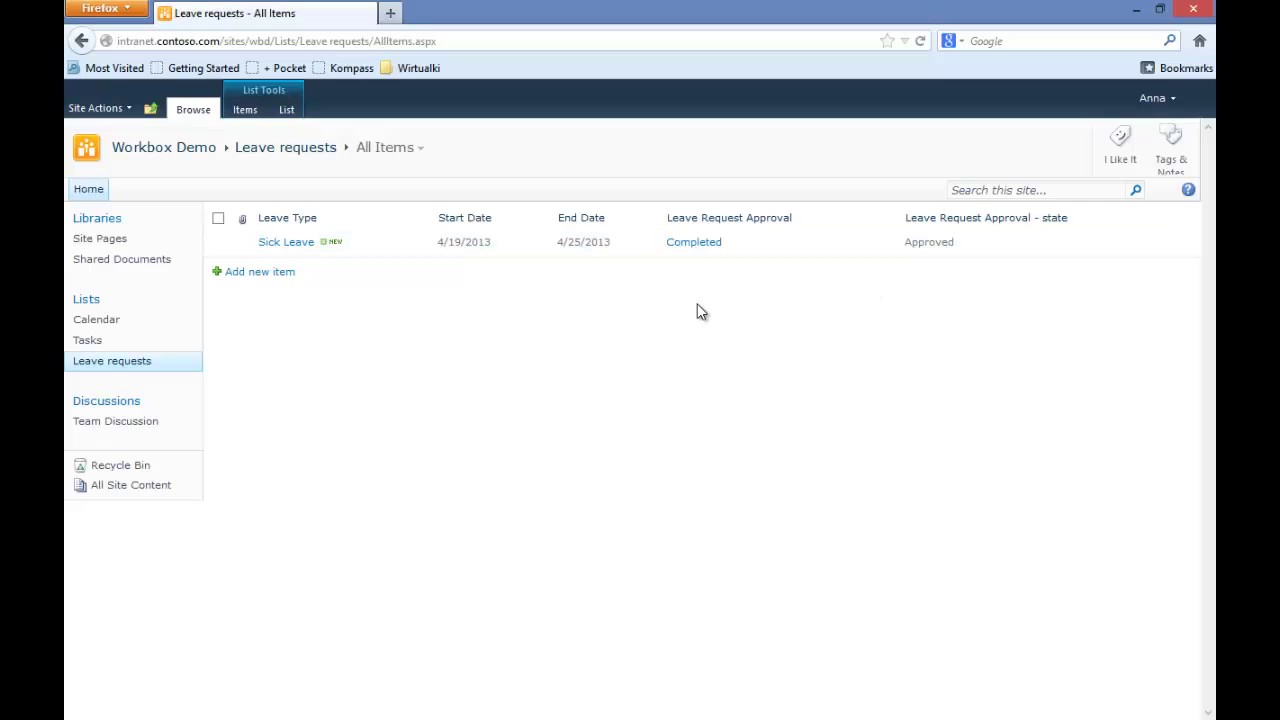
Open the Leave Request Approval history of the Sick Leave request, review its statistics and action diagram, and close it.
click(700, 250)
right_click(698, 250)
key(Escape)
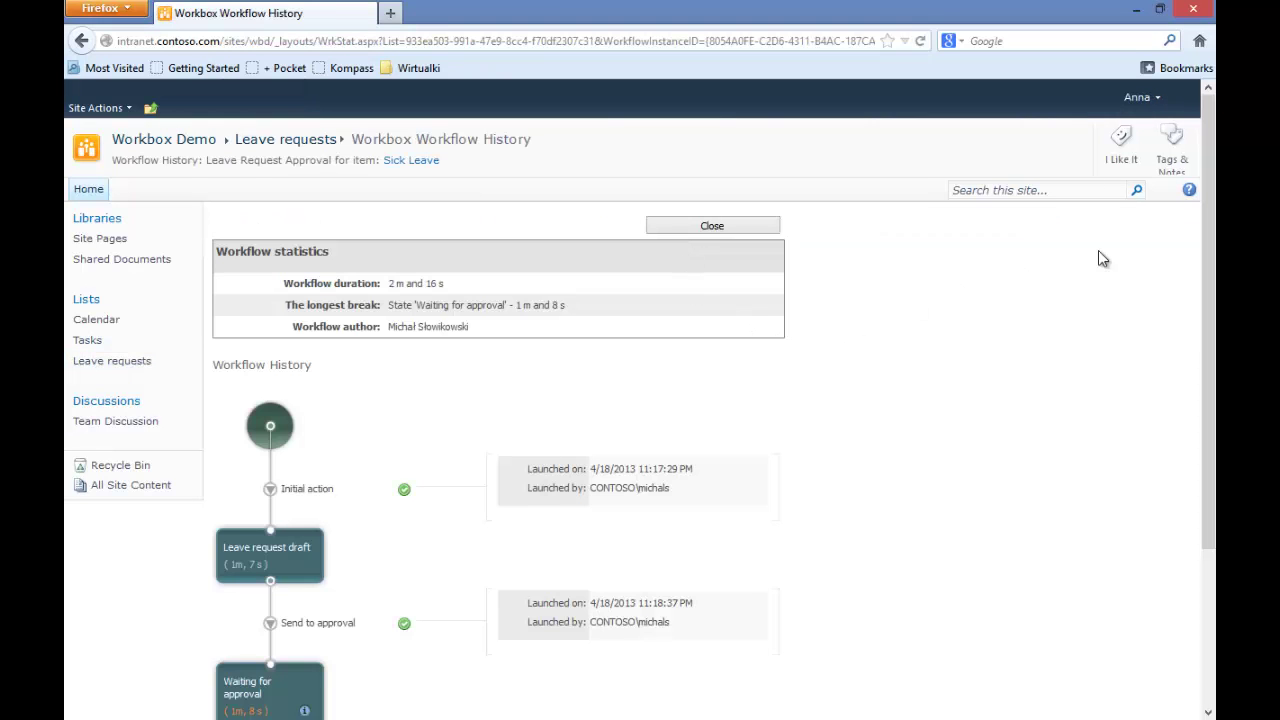
drag(1205, 237, 1211, 397)
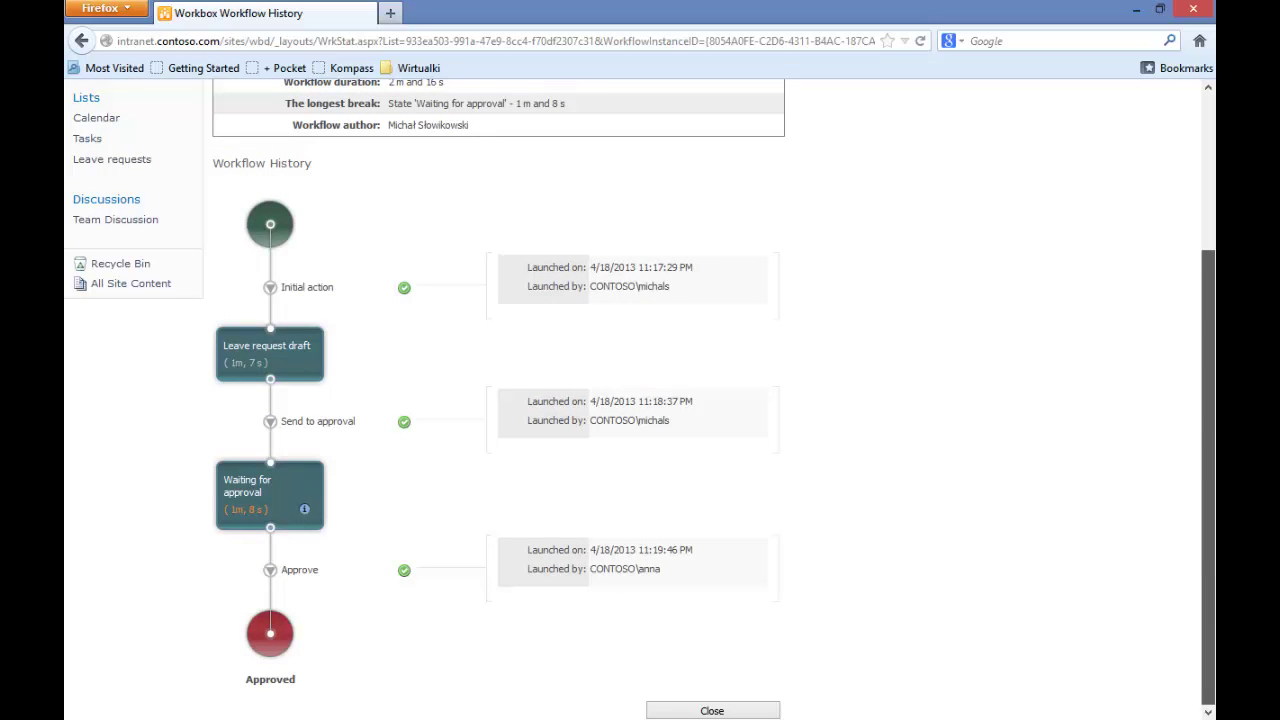
scroll(640, 400, up, 4)
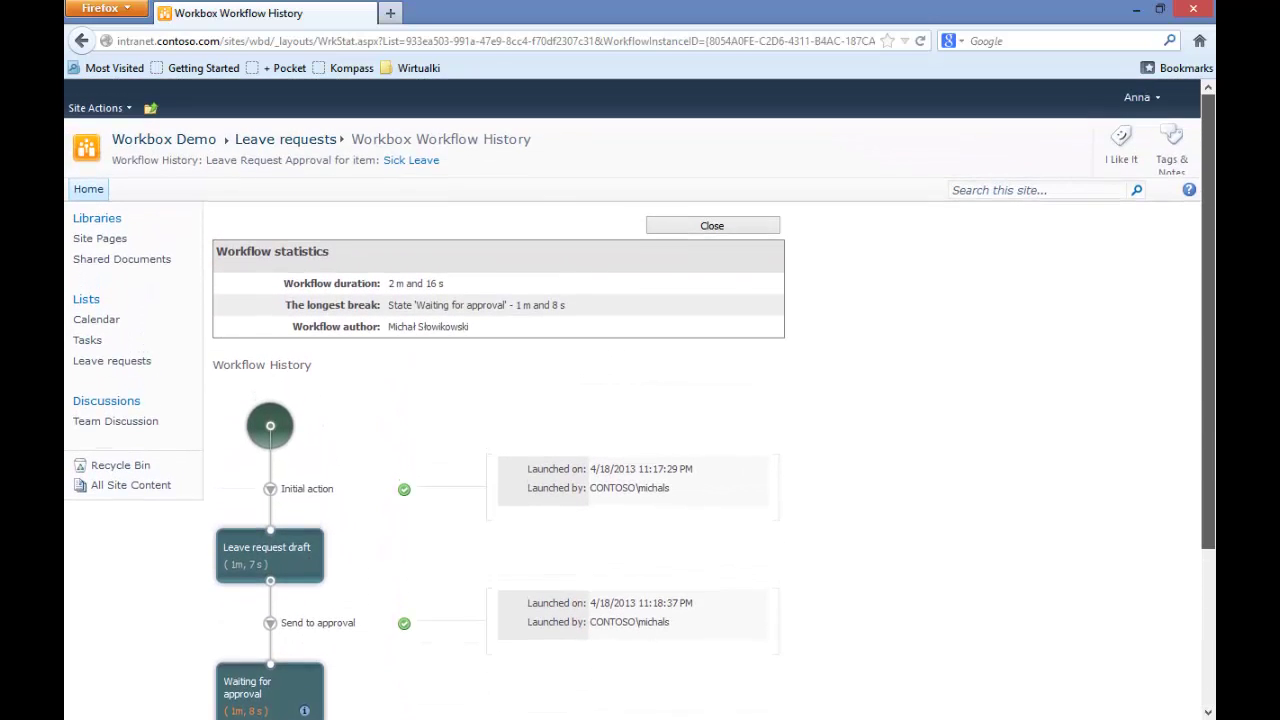
click(707, 228)
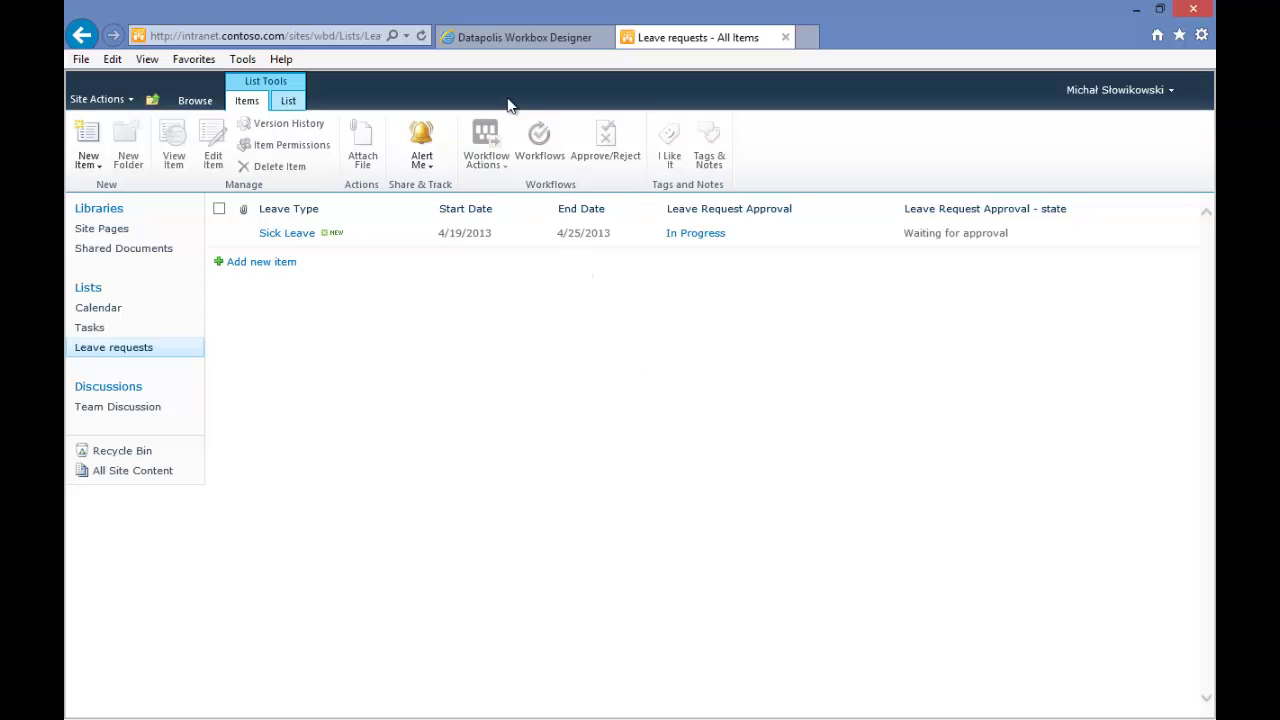
Return to the Workbox Designer in Internet Explorer and give the Send to approval action the document icon with a green right arrow.
click(513, 42)
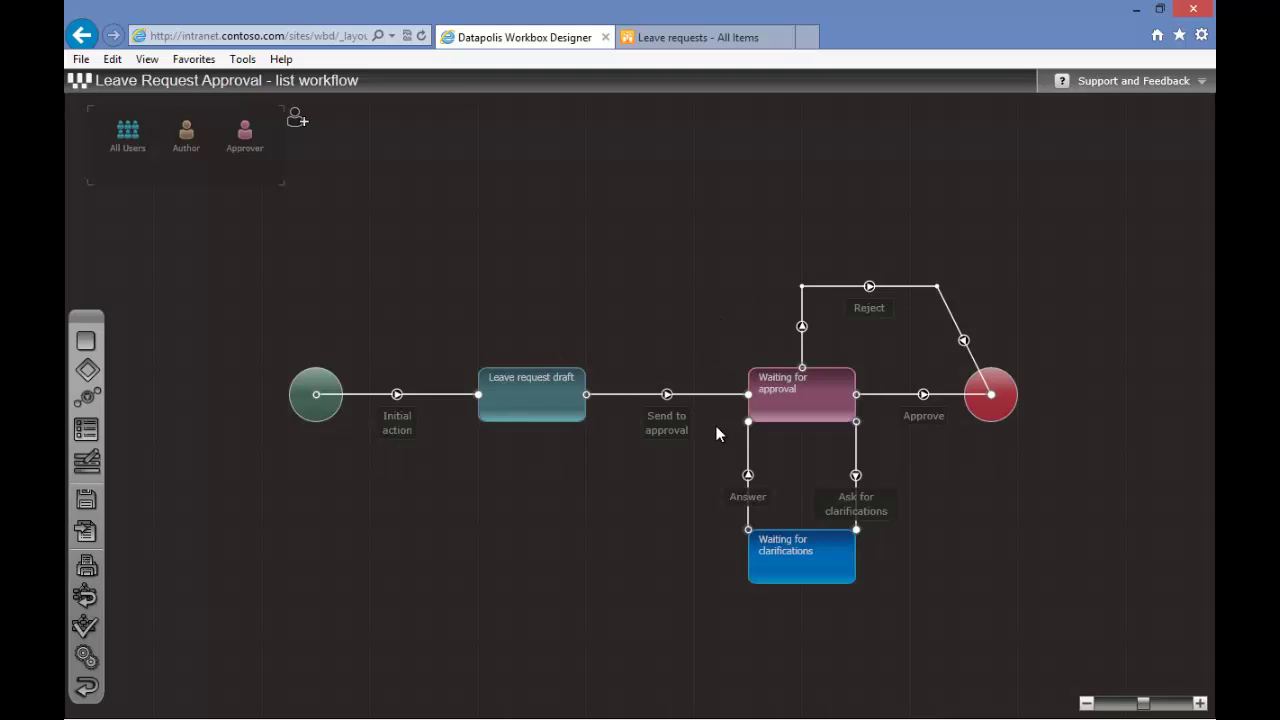
double_click(670, 428)
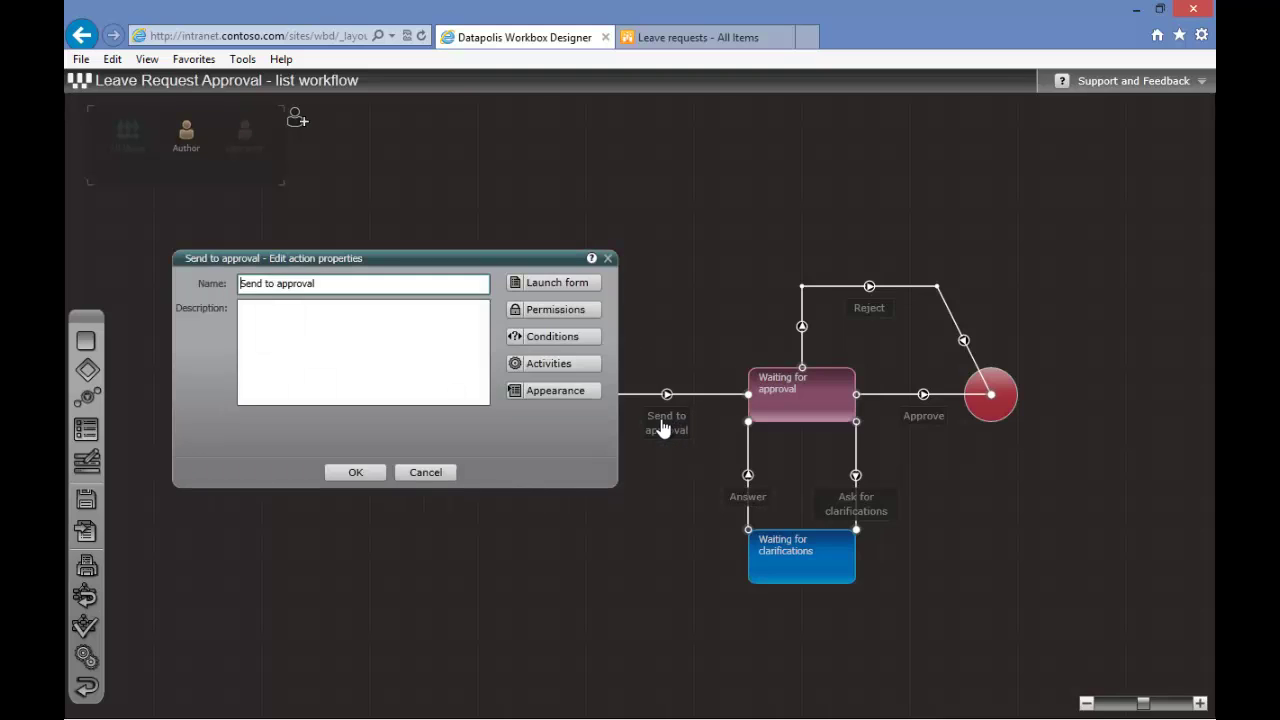
click(580, 393)
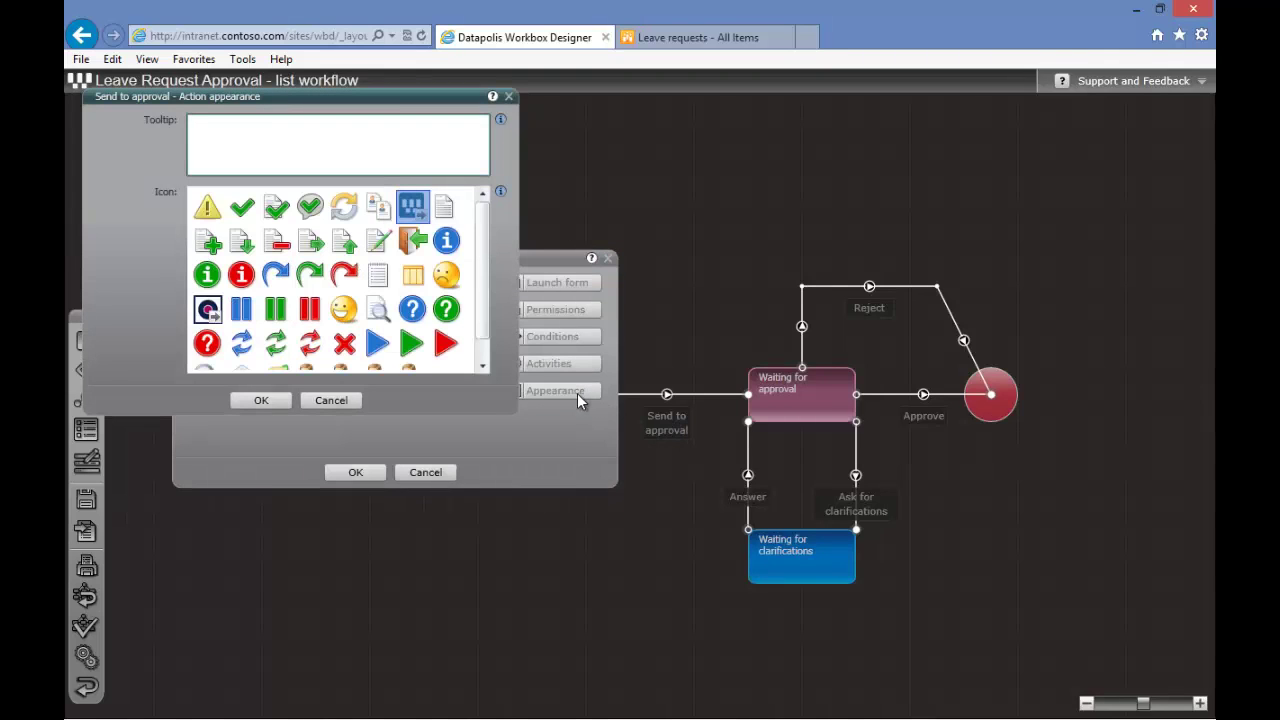
mouse_move(495, 215)
mouse_down()
mouse_move(486, 280)
mouse_move(483, 211)
mouse_up()
click(308, 241)
click(258, 401)
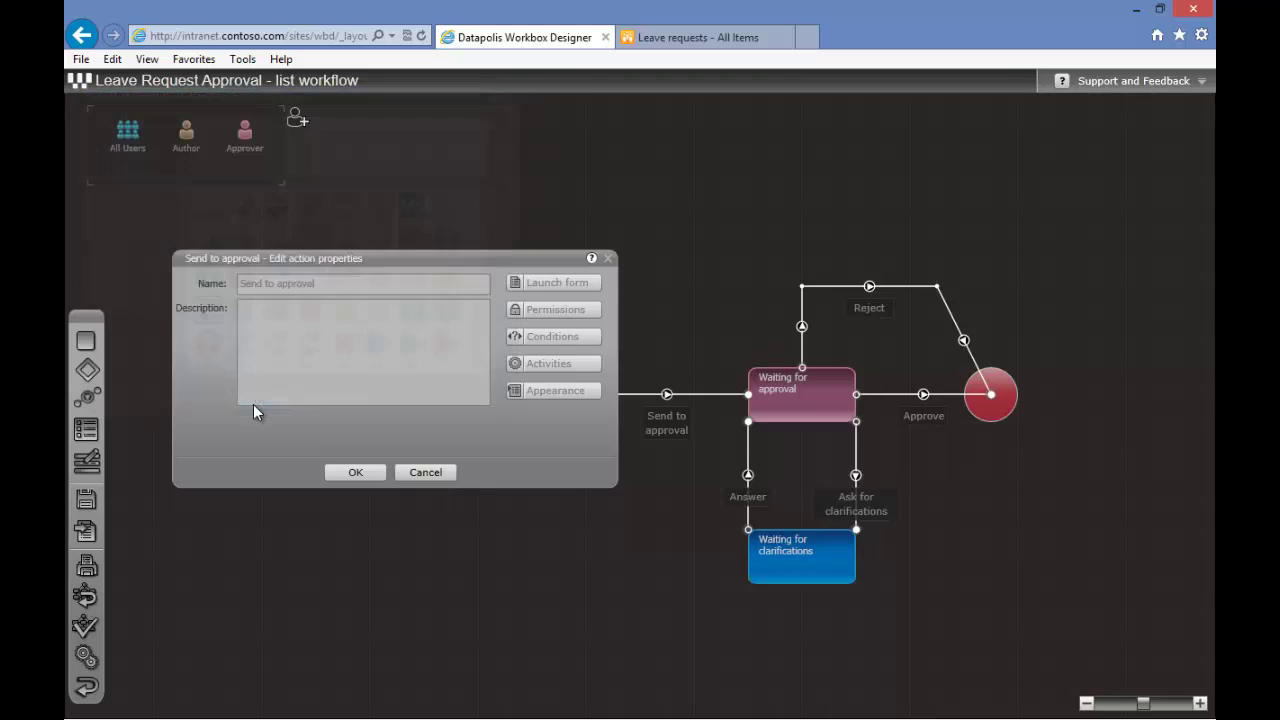
click(336, 477)
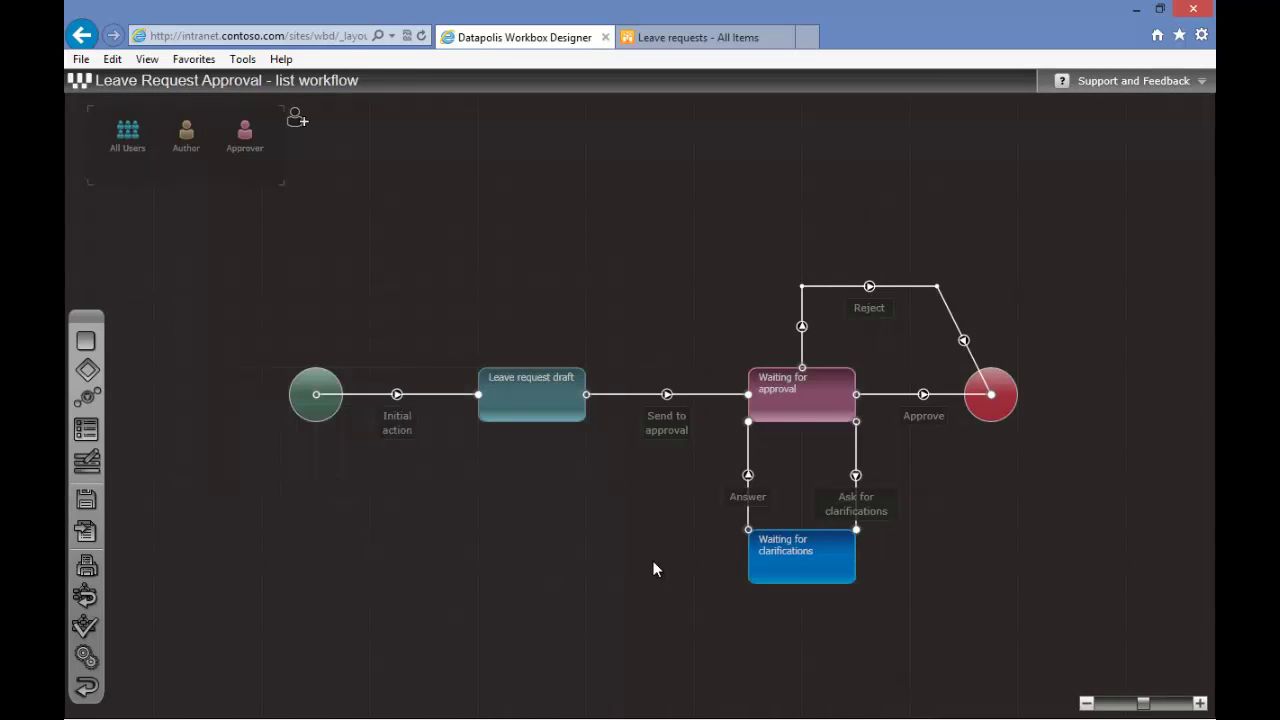
Set the icon of the Approve action to the plain green check mark.
double_click(916, 418)
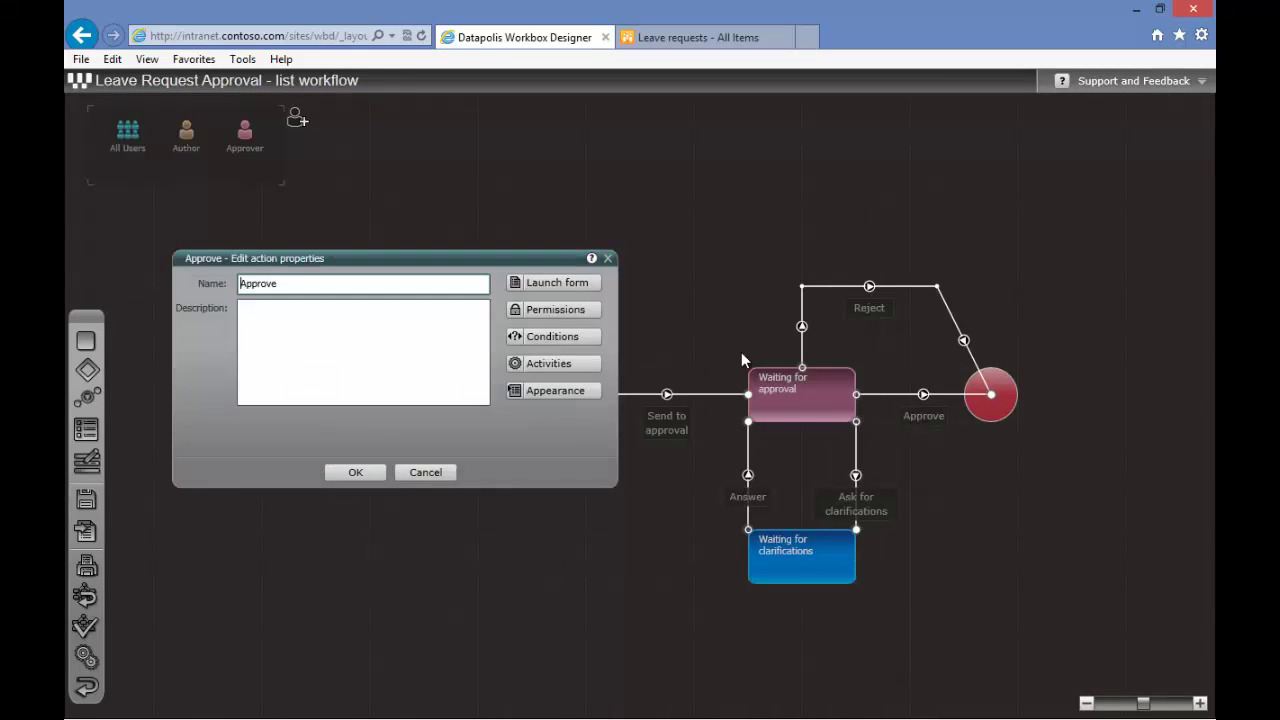
click(555, 390)
click(241, 210)
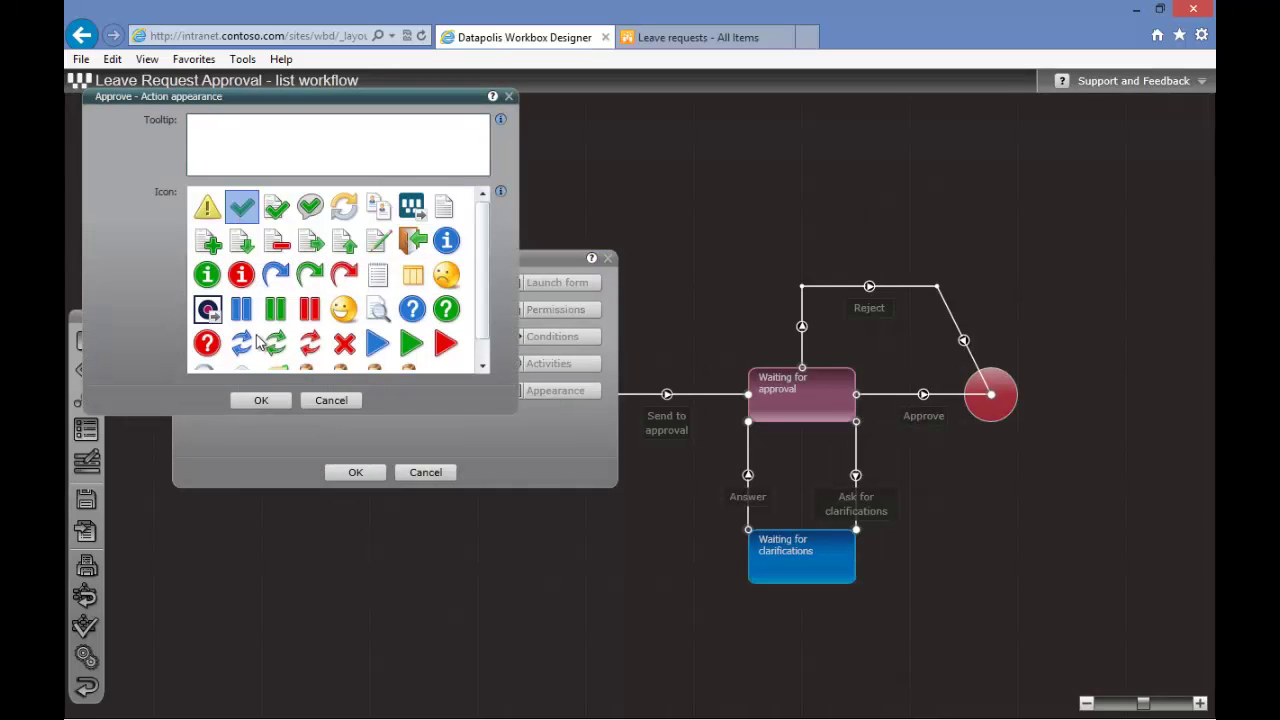
click(261, 400)
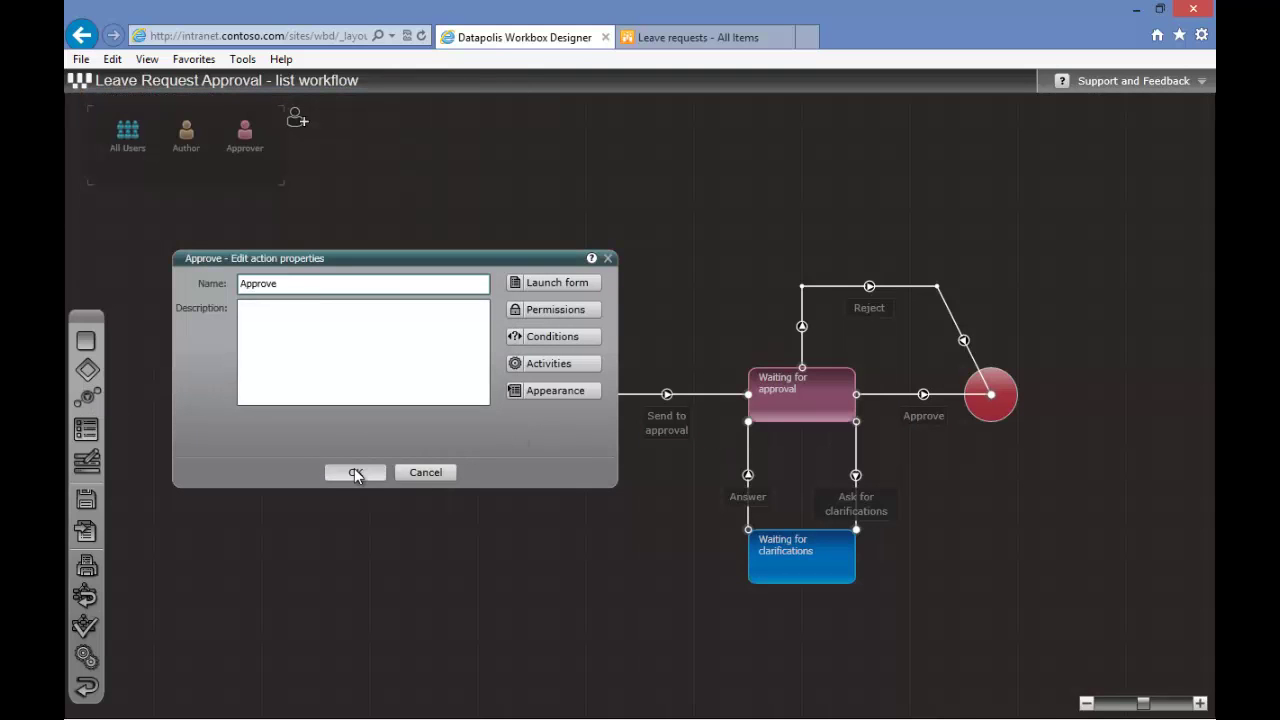
click(355, 472)
Set the icon of the Reject action to the red X.
double_click(874, 322)
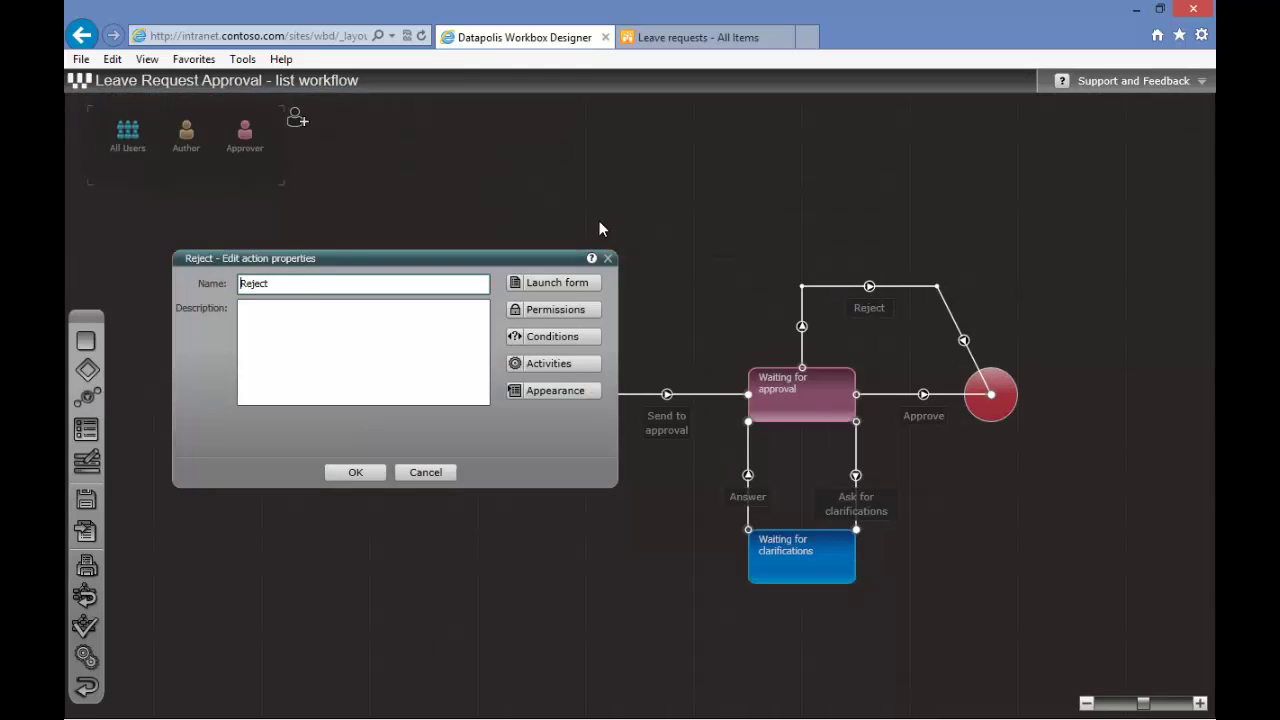
click(557, 282)
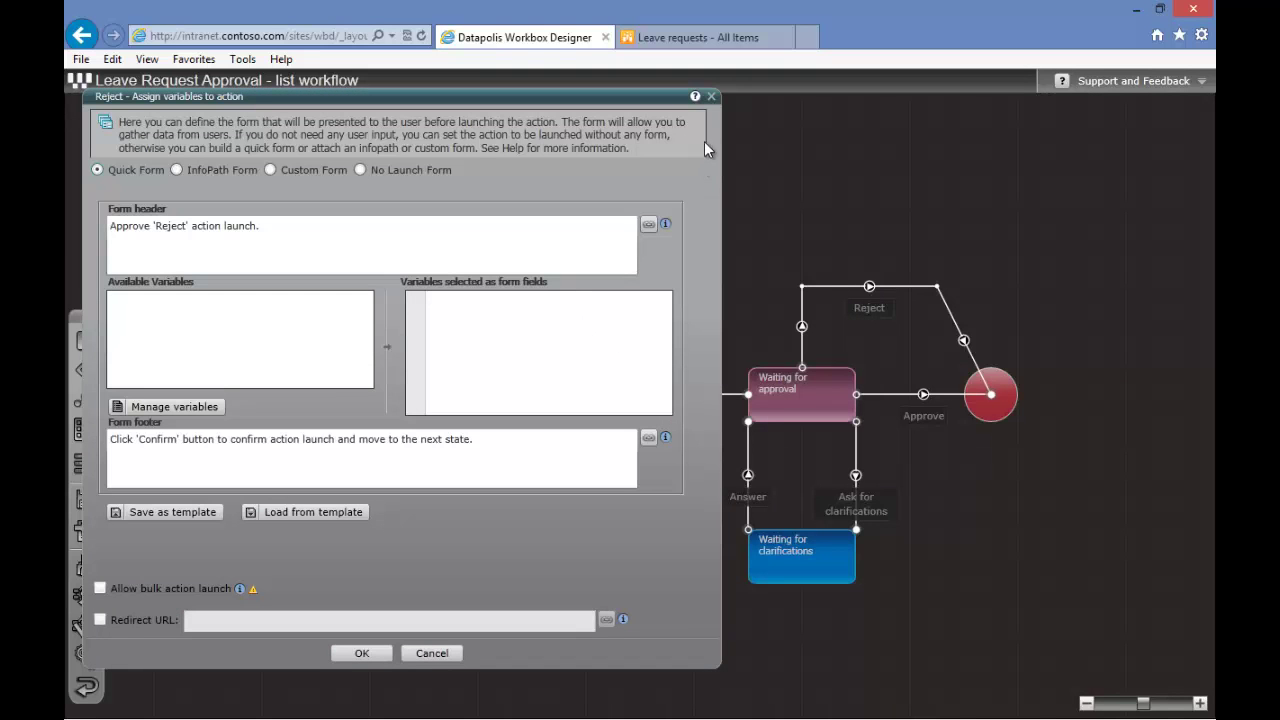
click(711, 97)
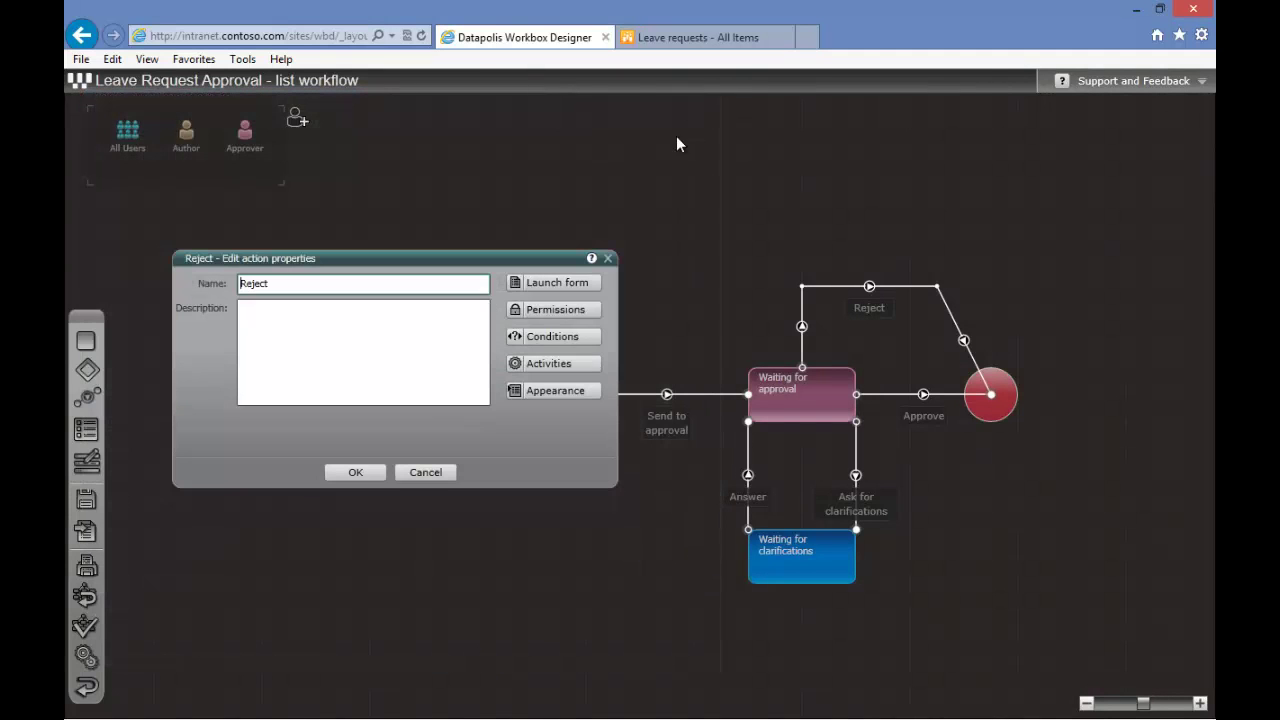
click(542, 389)
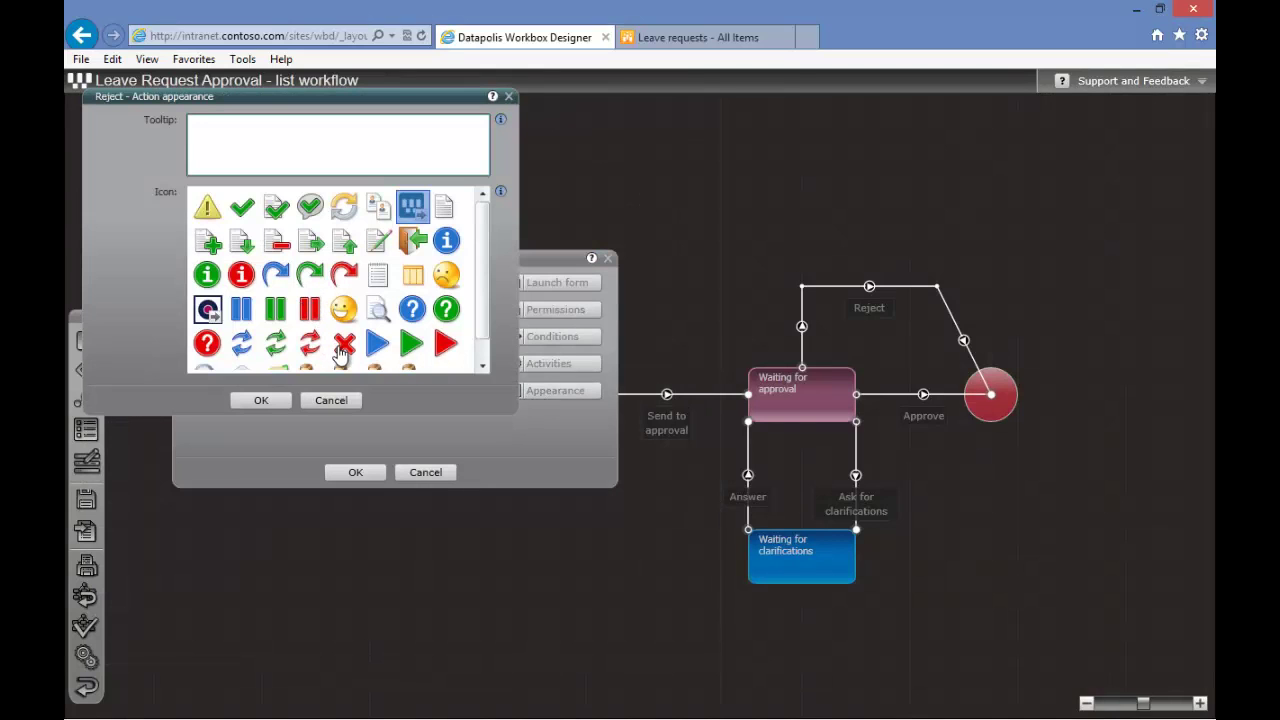
click(343, 343)
click(261, 400)
click(336, 474)
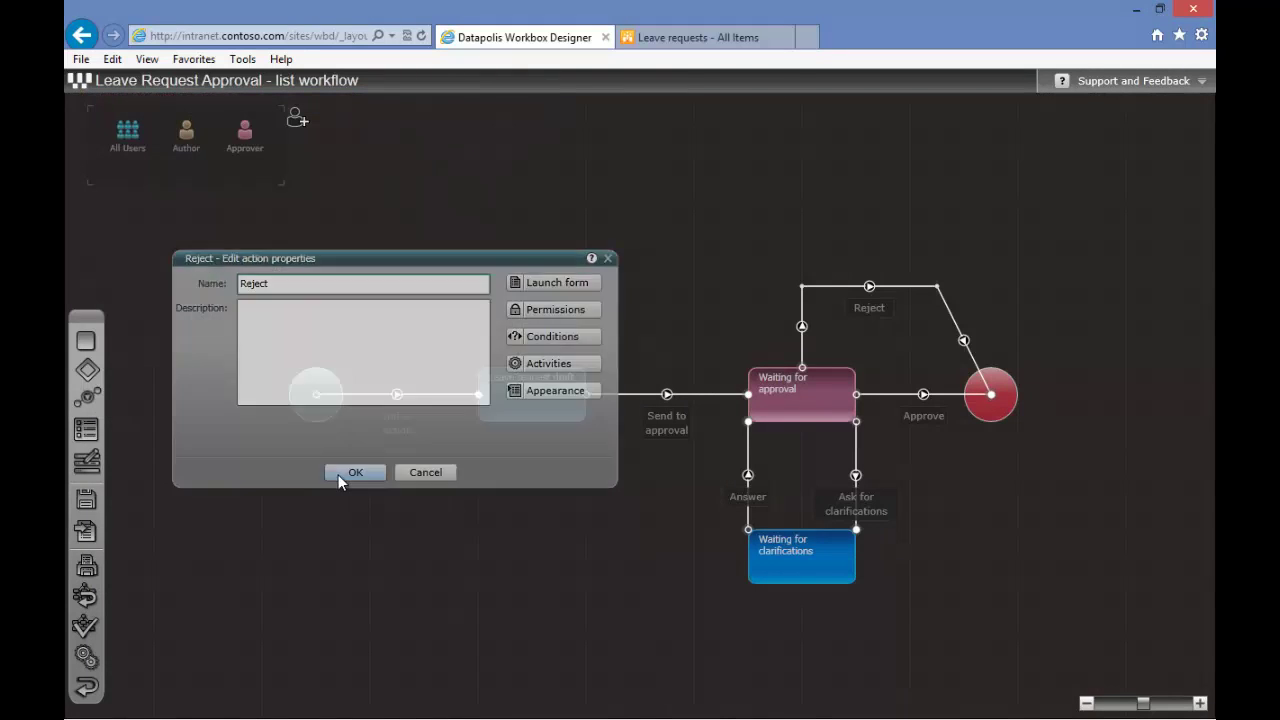
Set the icon of the Ask for clarifications action to the blue question mark.
double_click(857, 480)
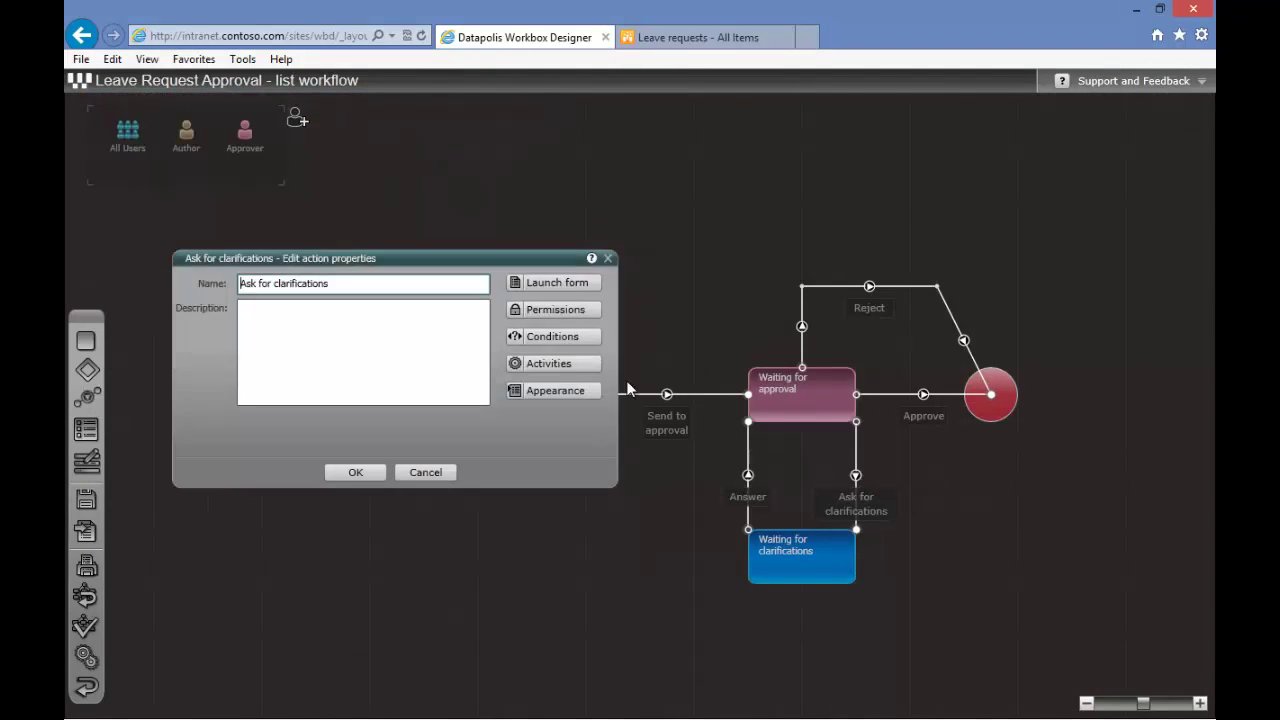
click(546, 387)
click(413, 310)
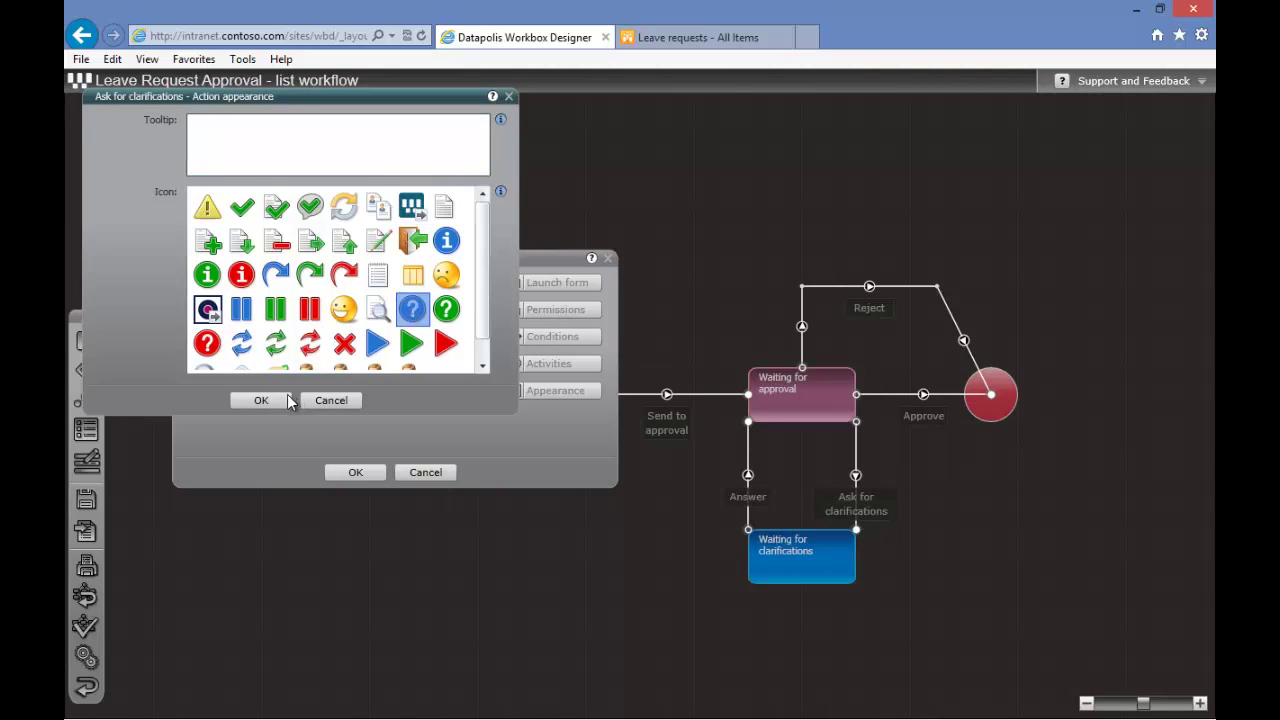
click(261, 400)
click(359, 480)
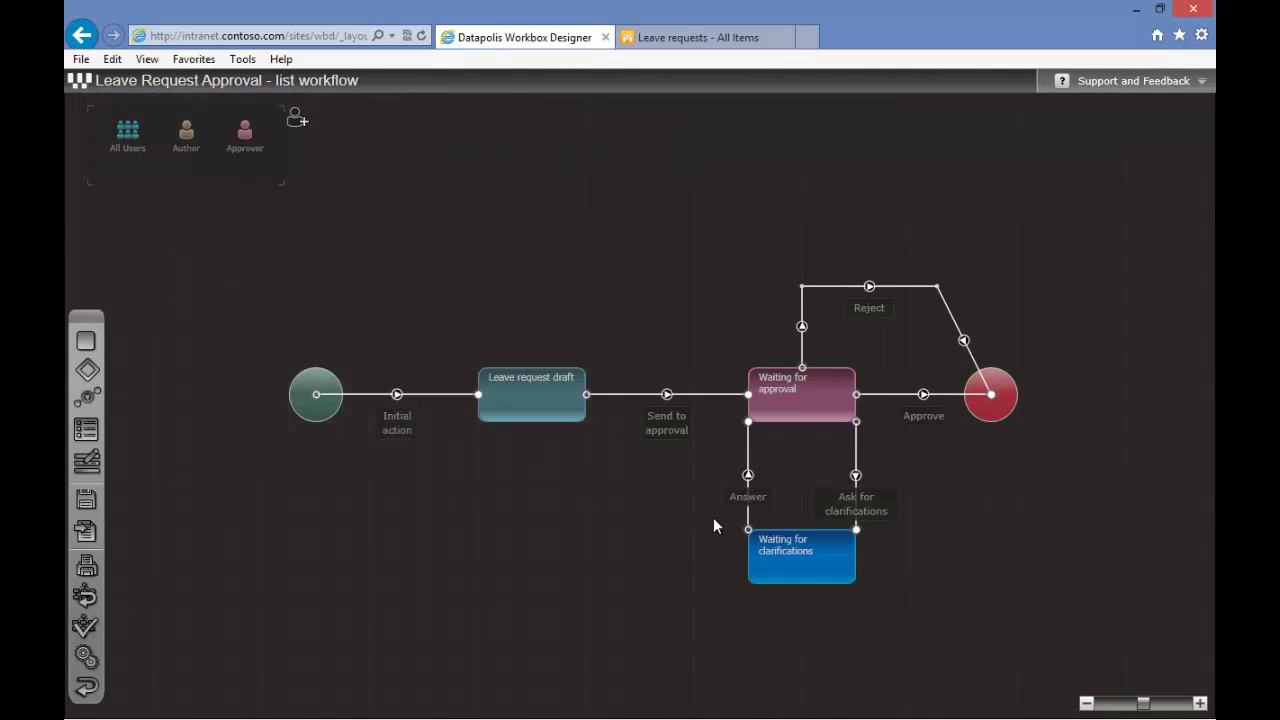
Set the icon of the Answer action to the green information sign.
double_click(754, 490)
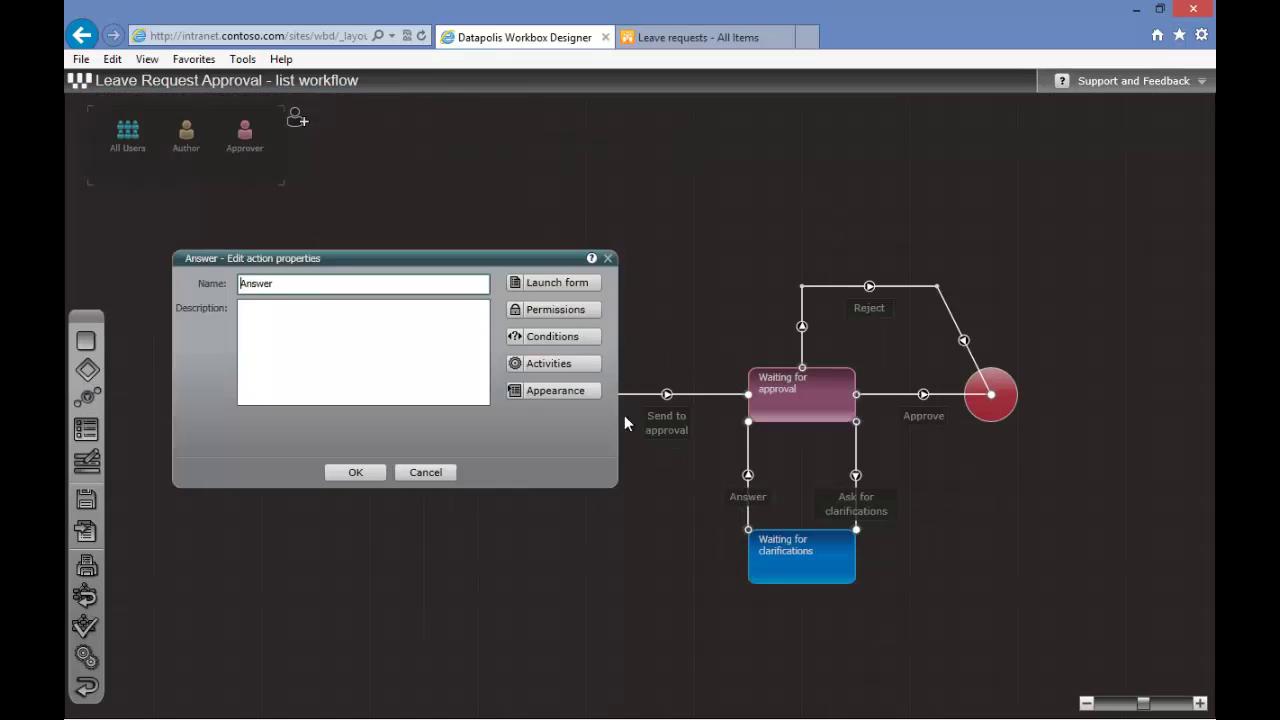
click(569, 391)
drag(486, 265, 483, 332)
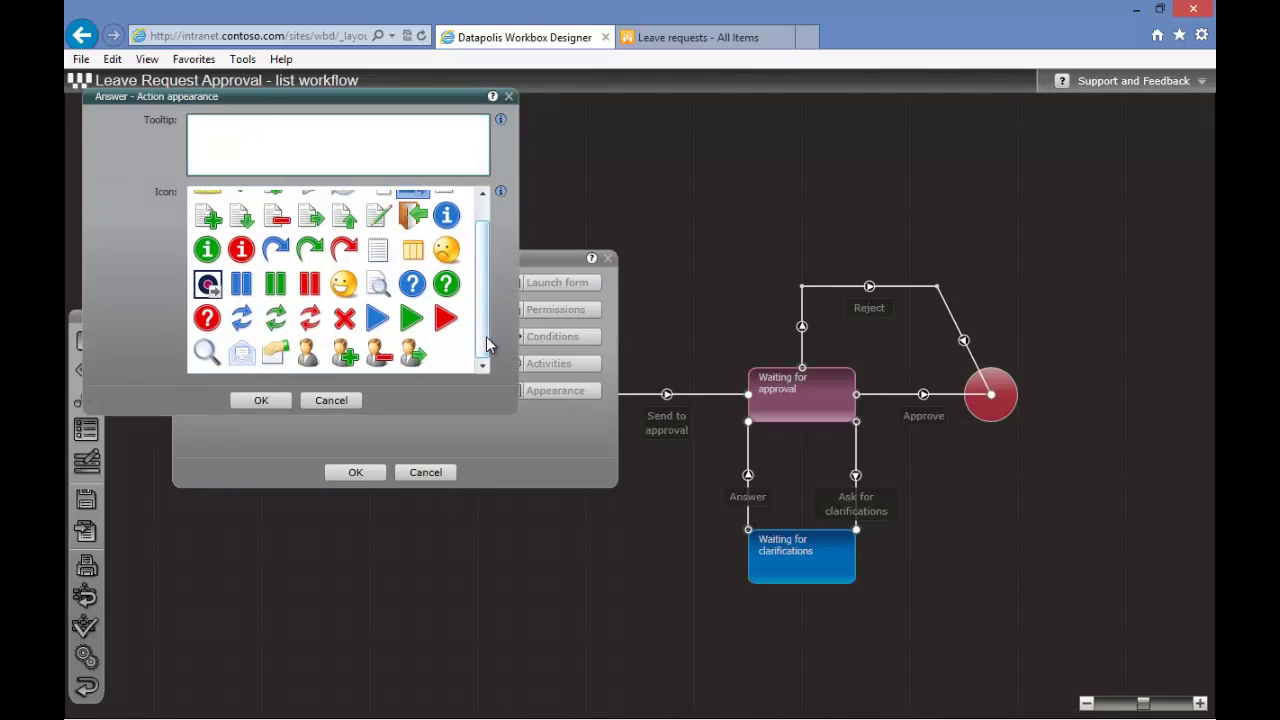
click(205, 248)
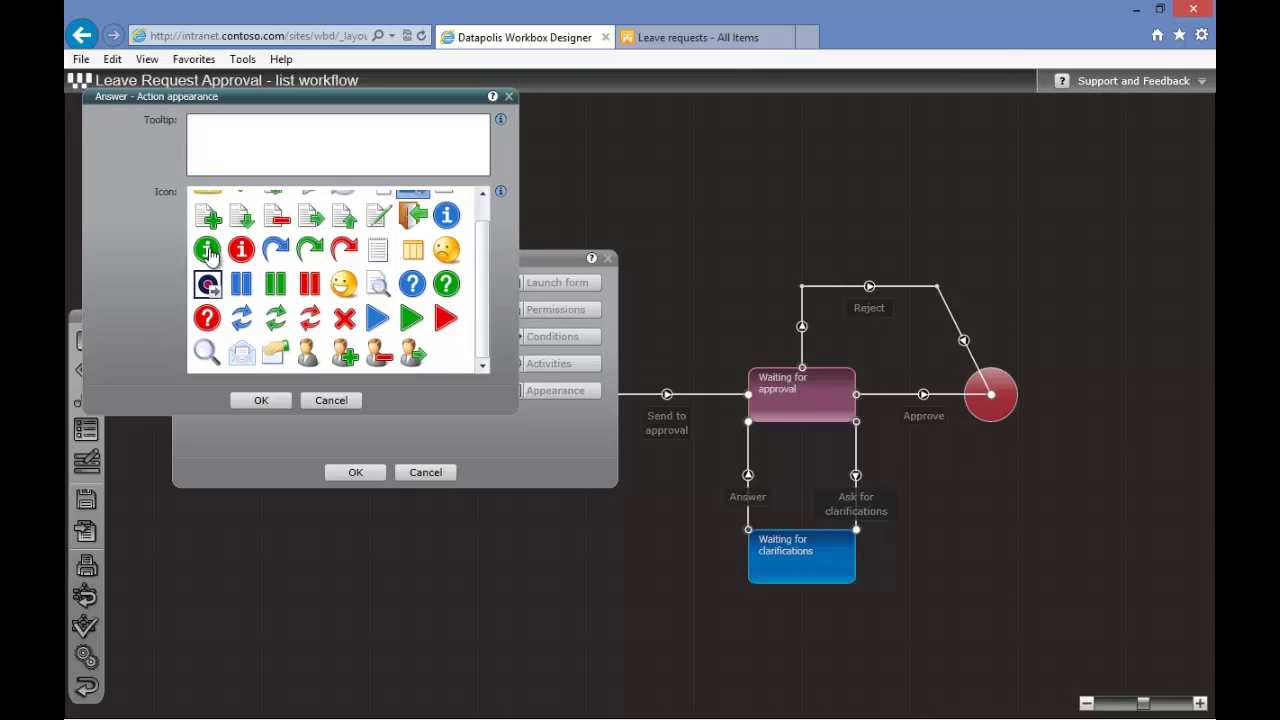
click(259, 401)
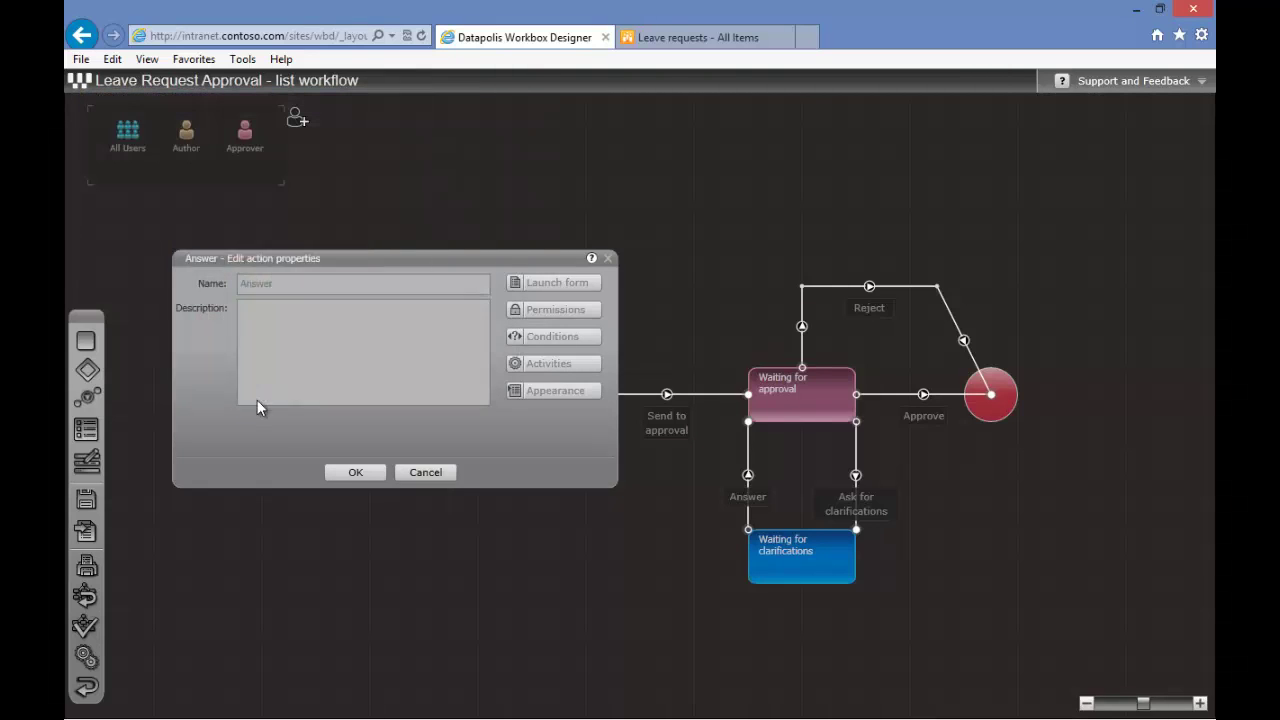
click(333, 474)
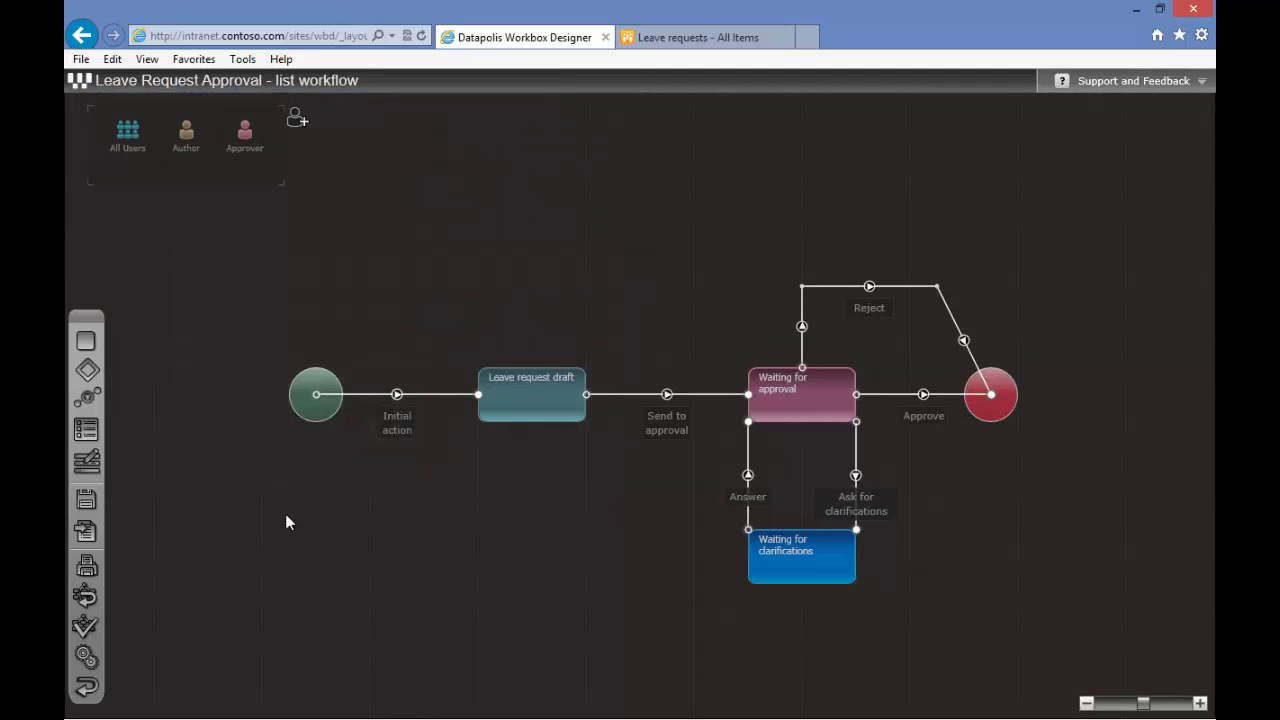
Redeploy the Leave Request Approval workflow with the new action icons and dismiss the completion message.
click(94, 531)
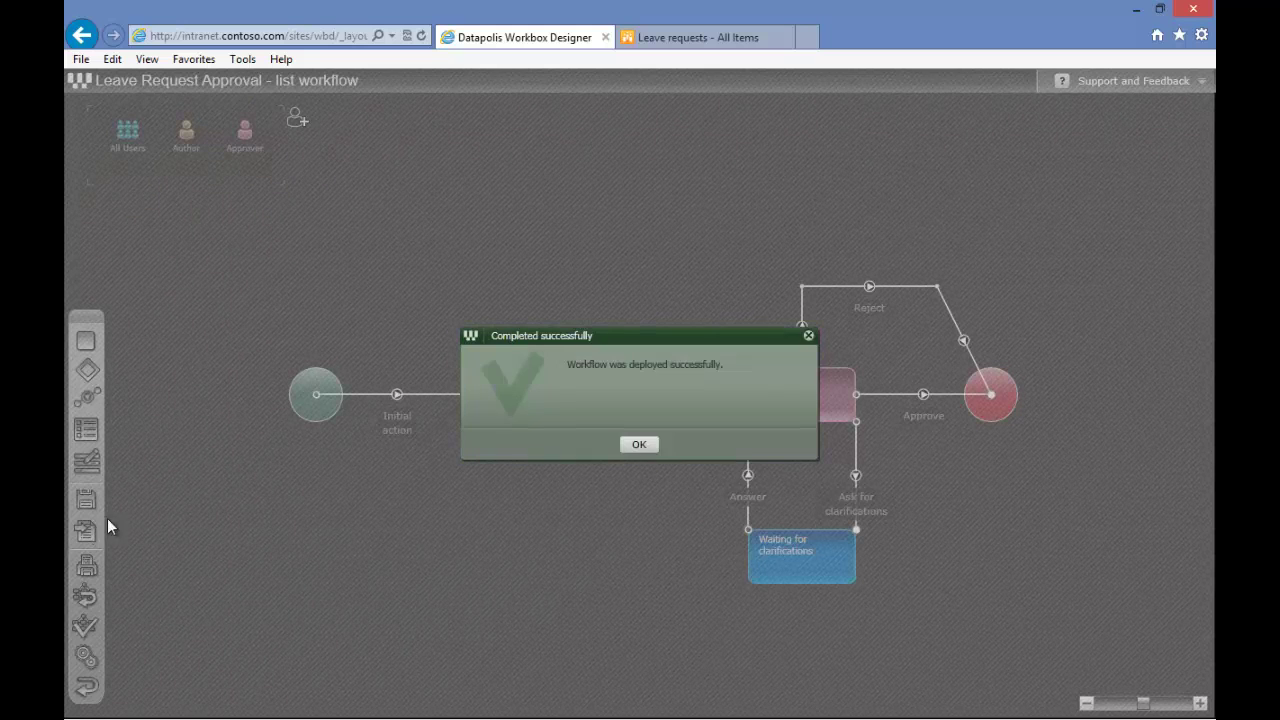
click(643, 448)
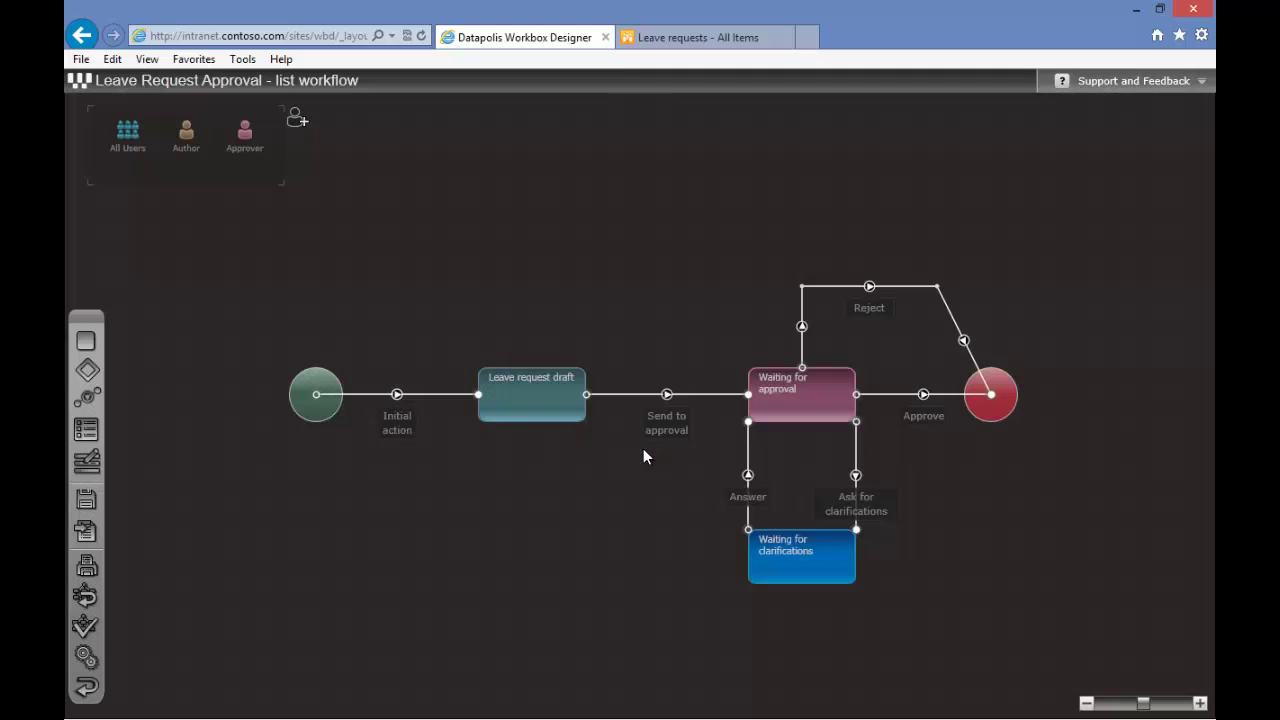
Add an Annual leave request from 4/18/2013 to 4/30/2013 to the Leave requests list, save it and refresh the list.
click(702, 40)
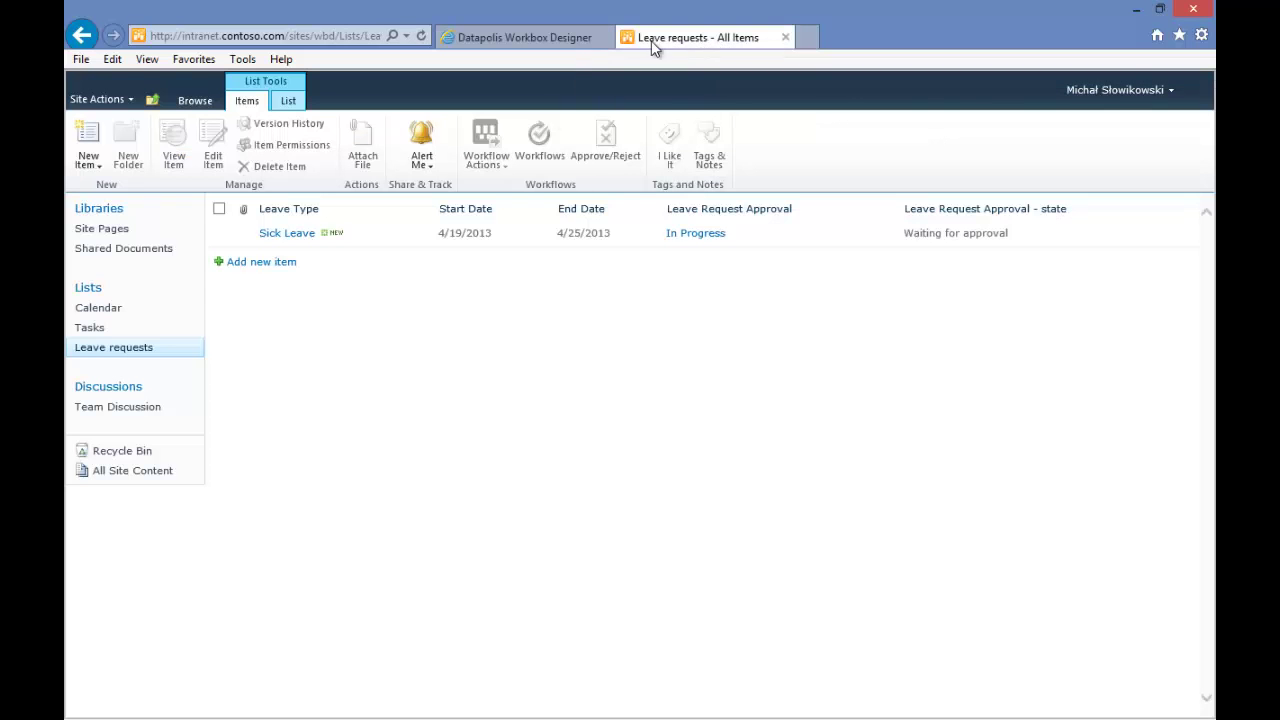
click(281, 263)
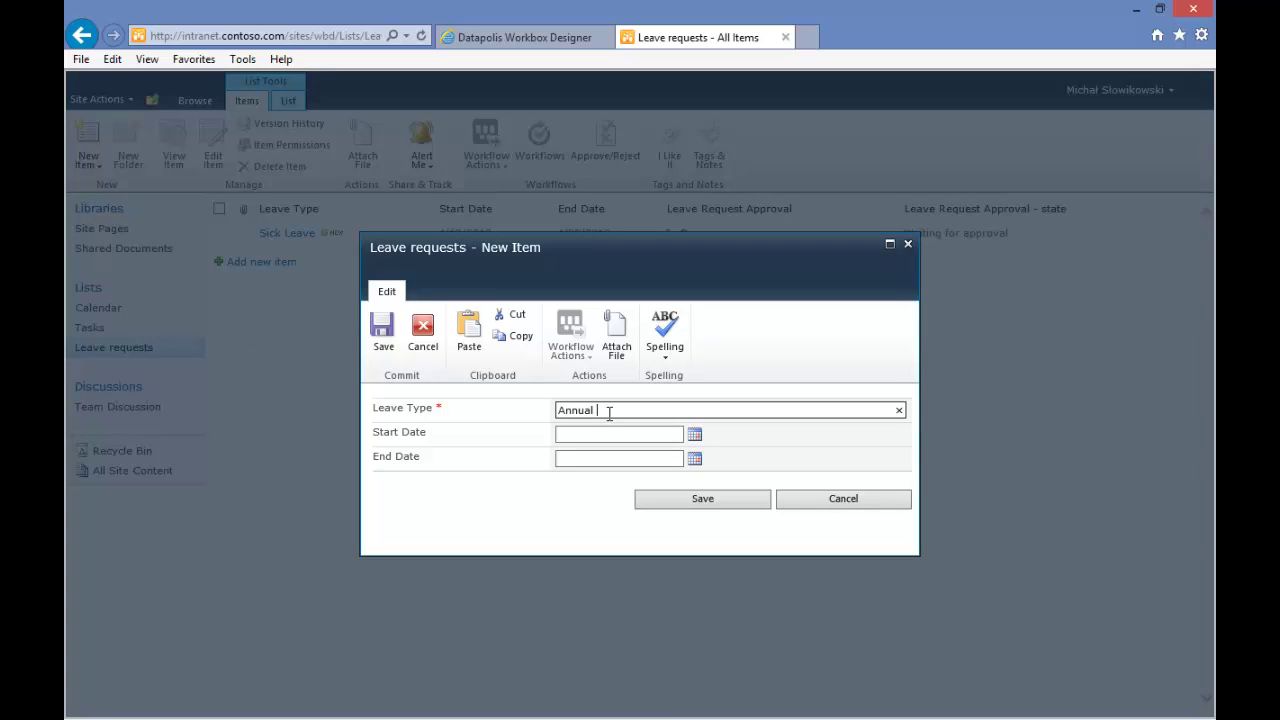
click(694, 434)
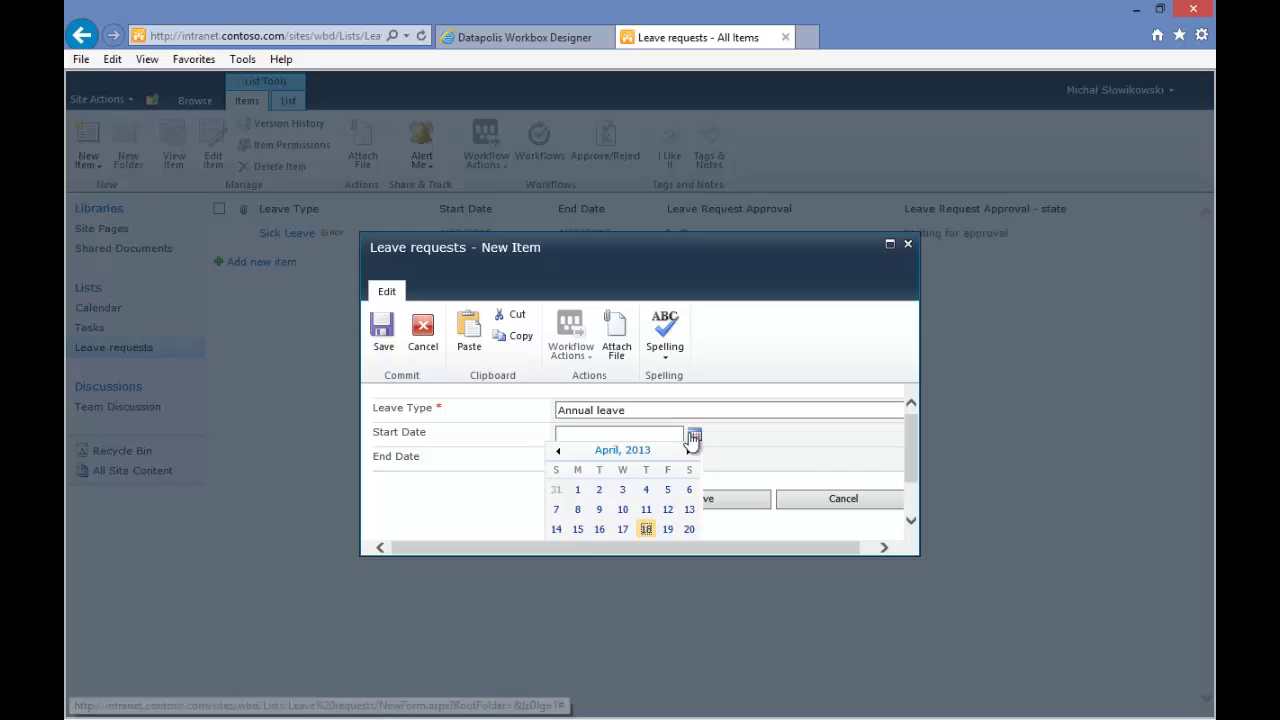
click(646, 530)
click(697, 462)
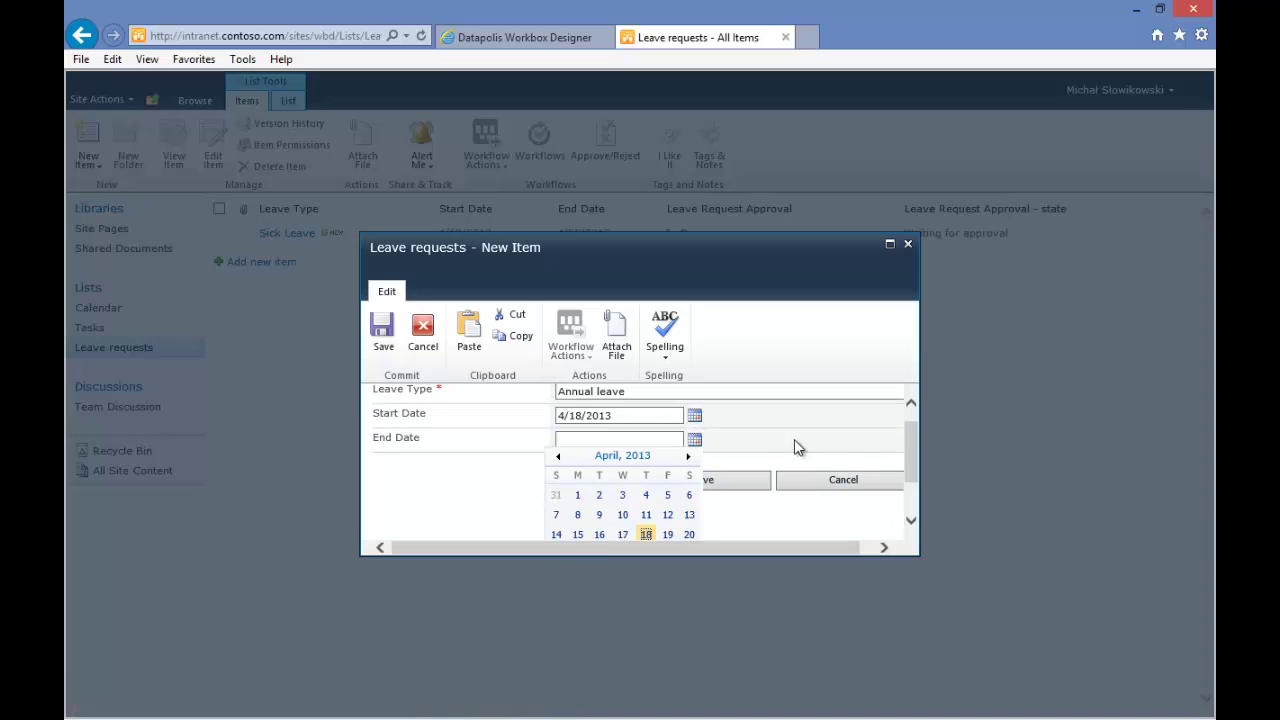
scroll(720, 480, down, 1)
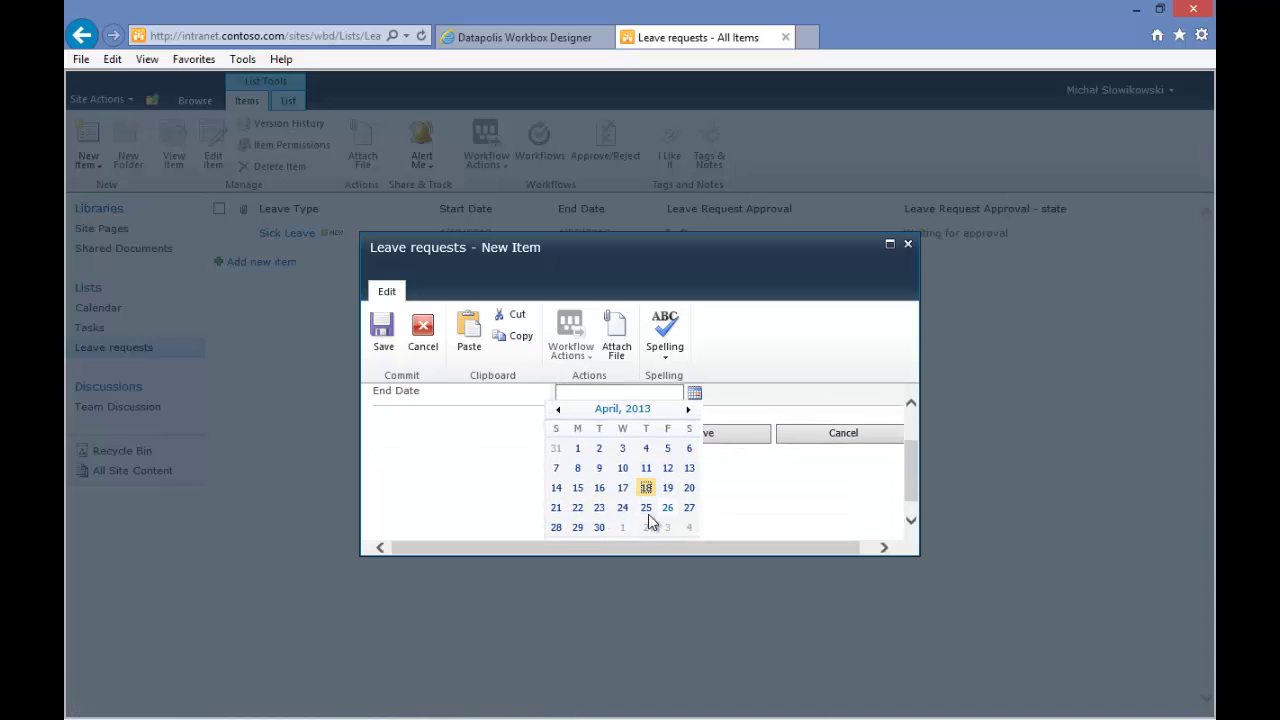
click(599, 528)
click(697, 500)
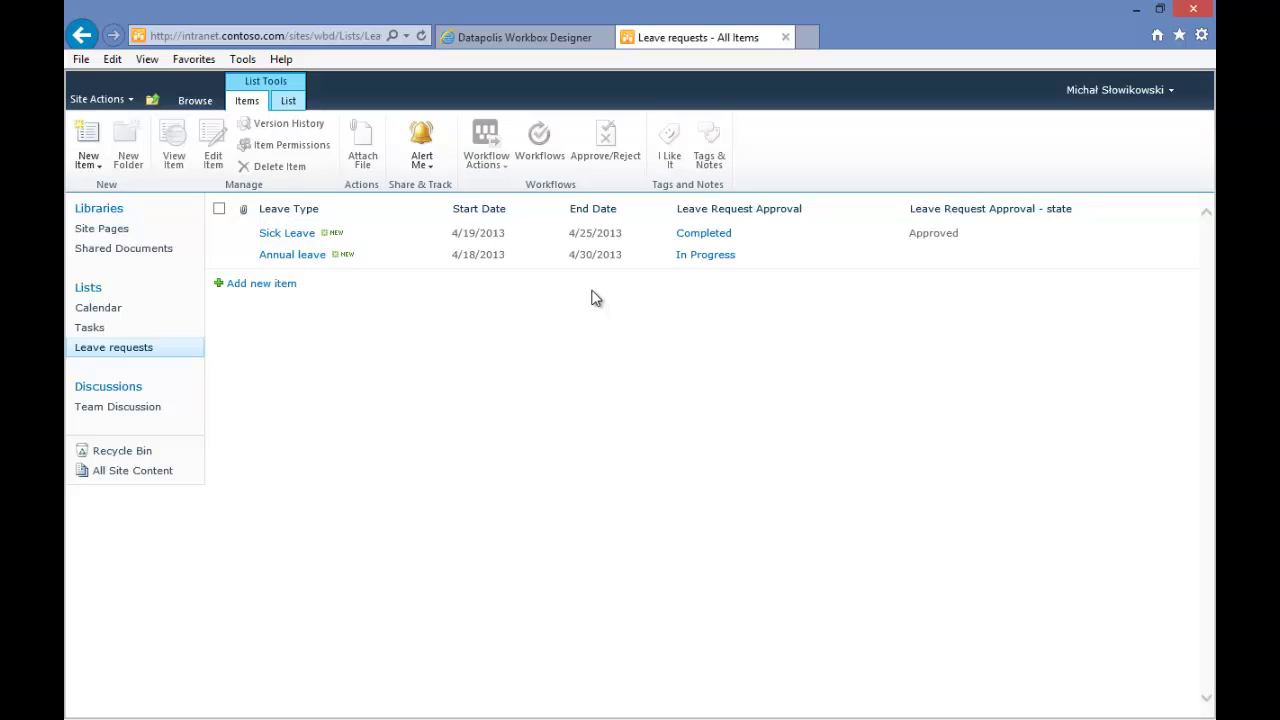
key(F5)
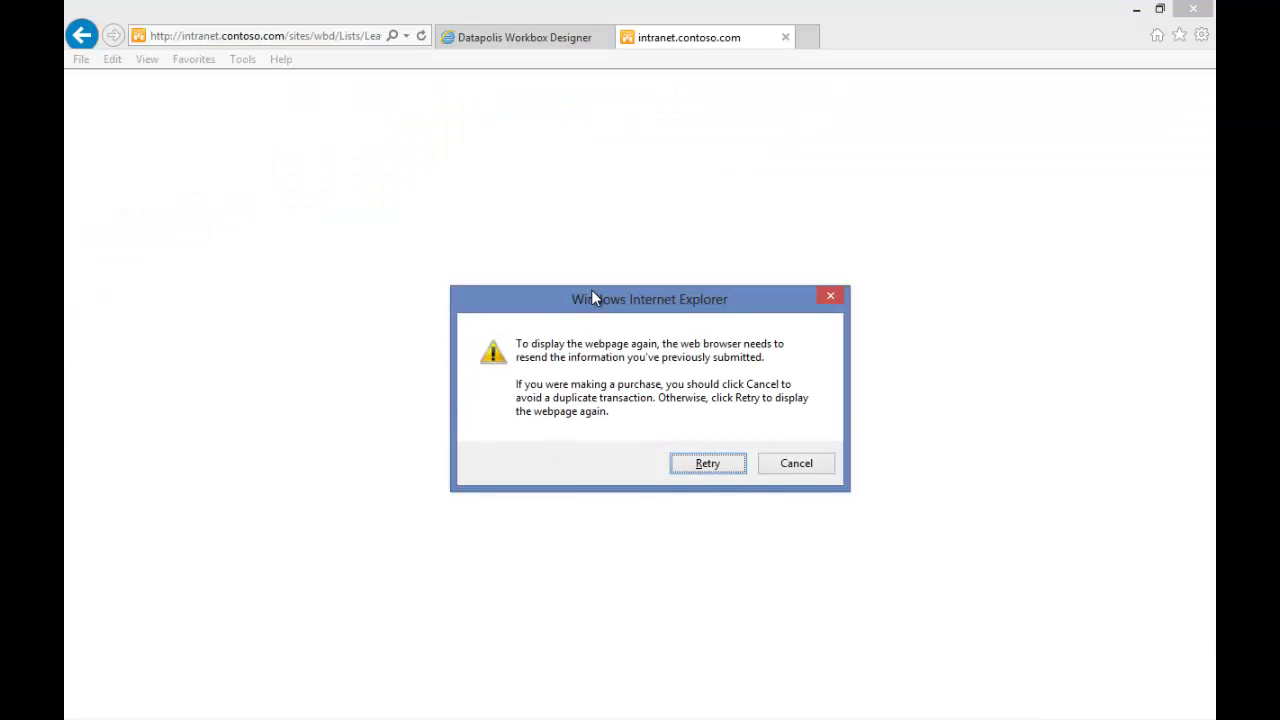
key(Return)
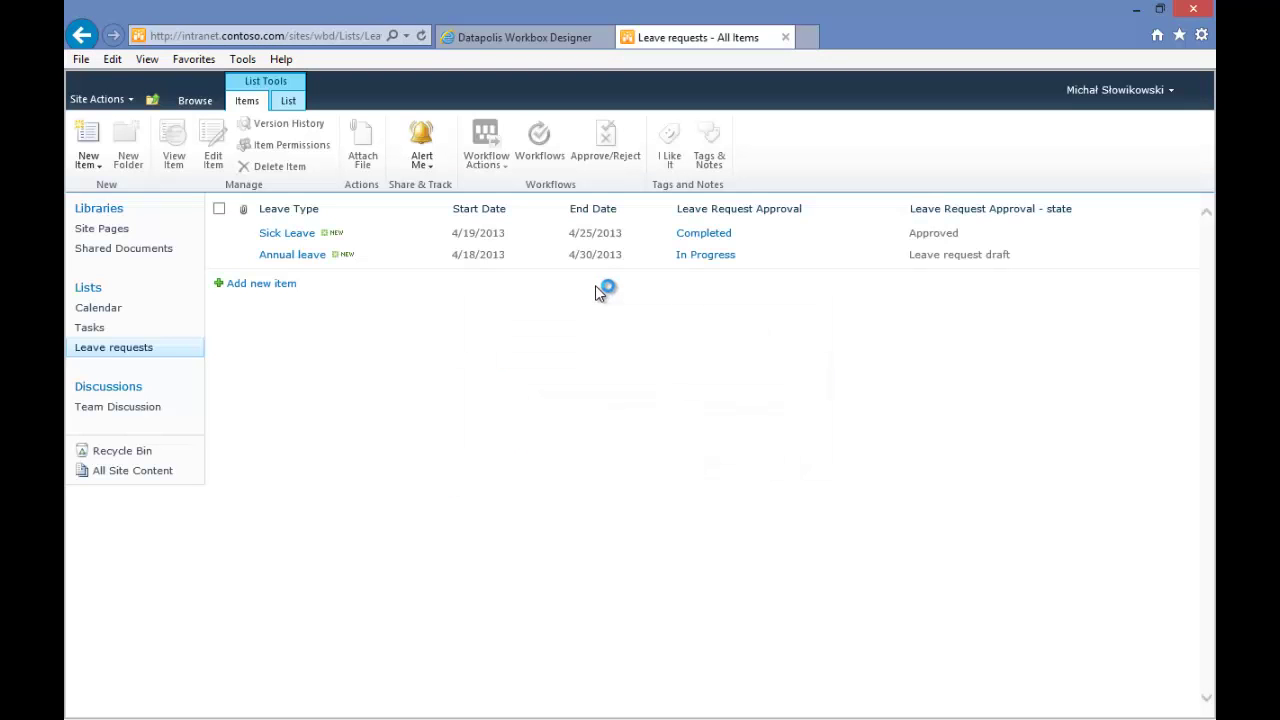
Check the workflow actions offered for the Annual leave request, then launch its Send to approval action and confirm.
mouse_move(445, 258)
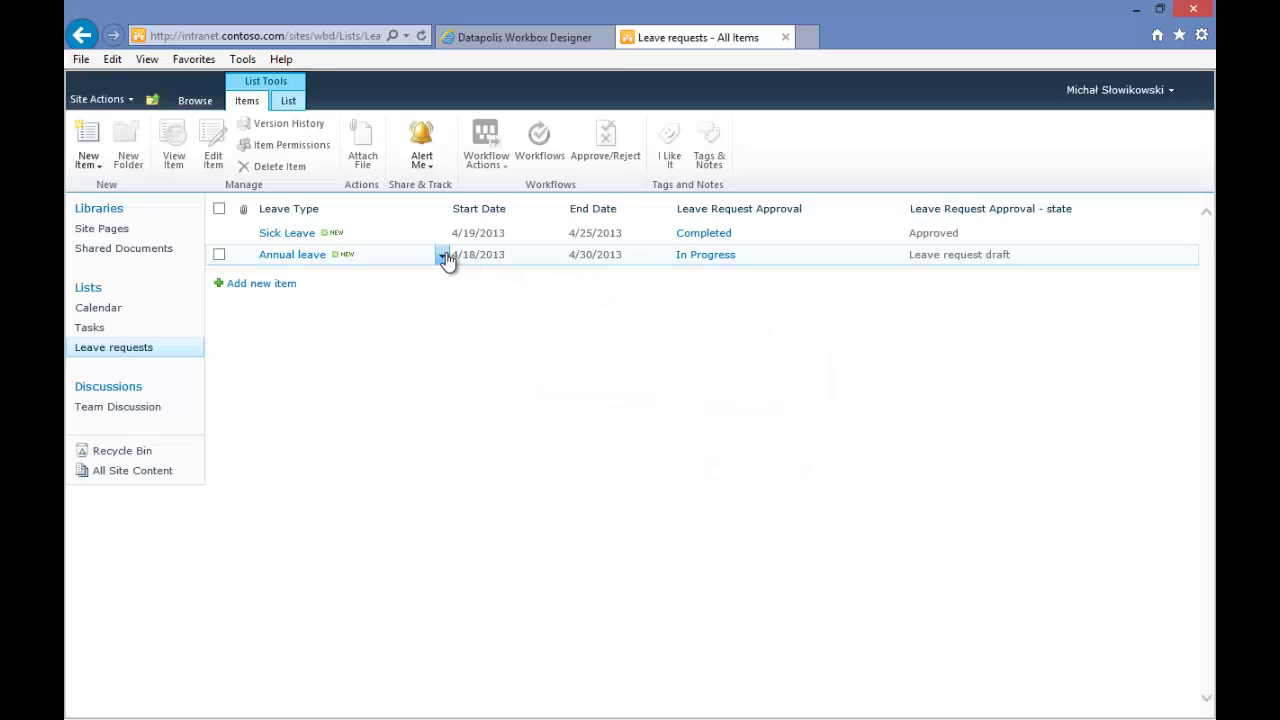
click(443, 257)
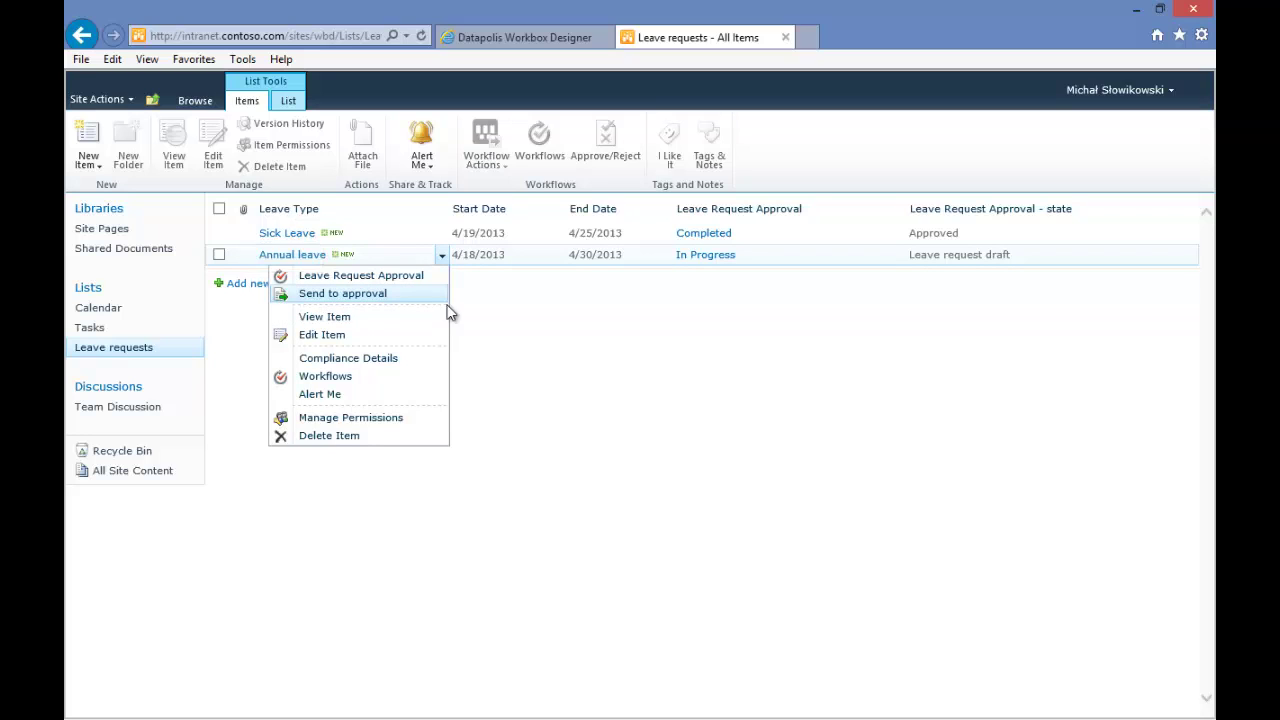
click(480, 314)
click(293, 255)
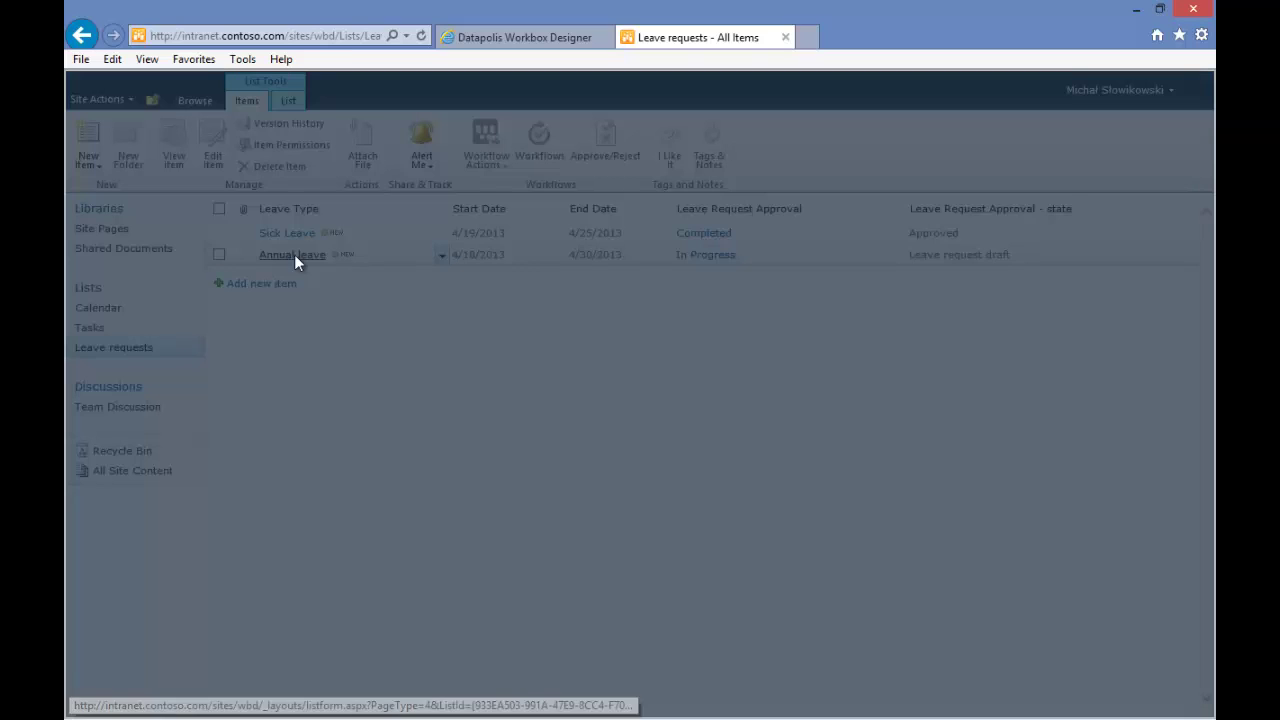
click(563, 346)
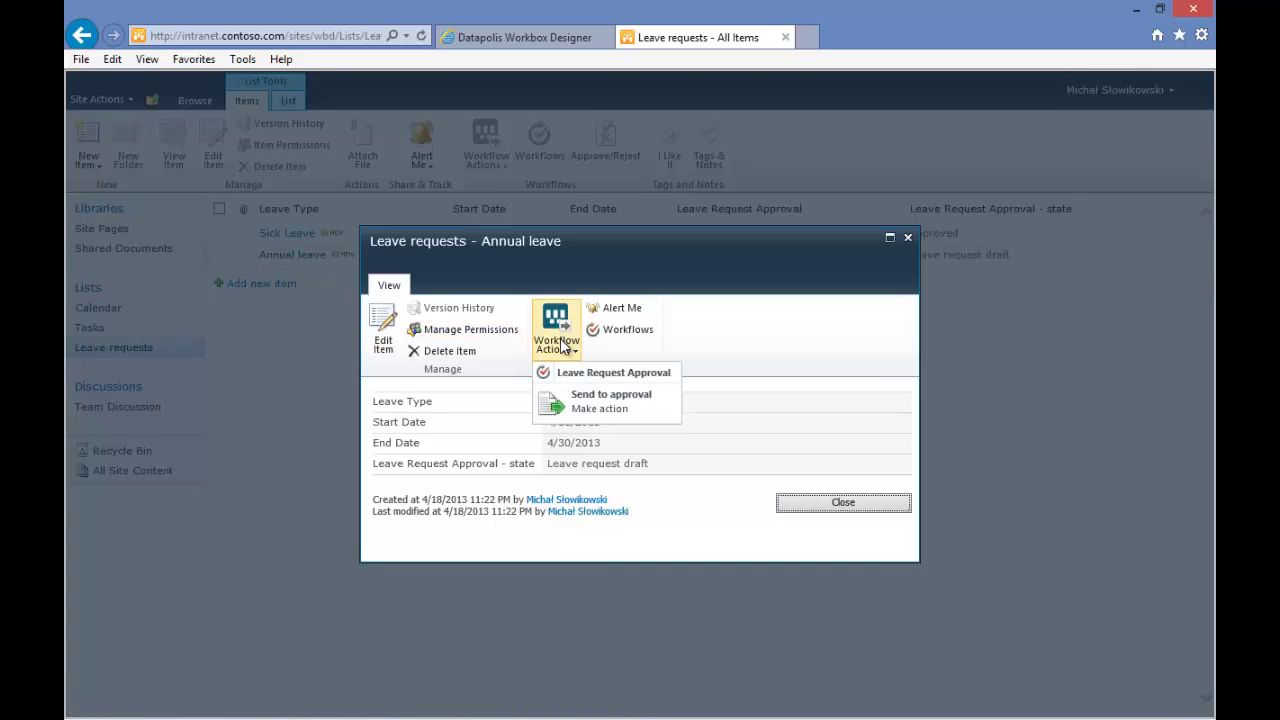
click(587, 412)
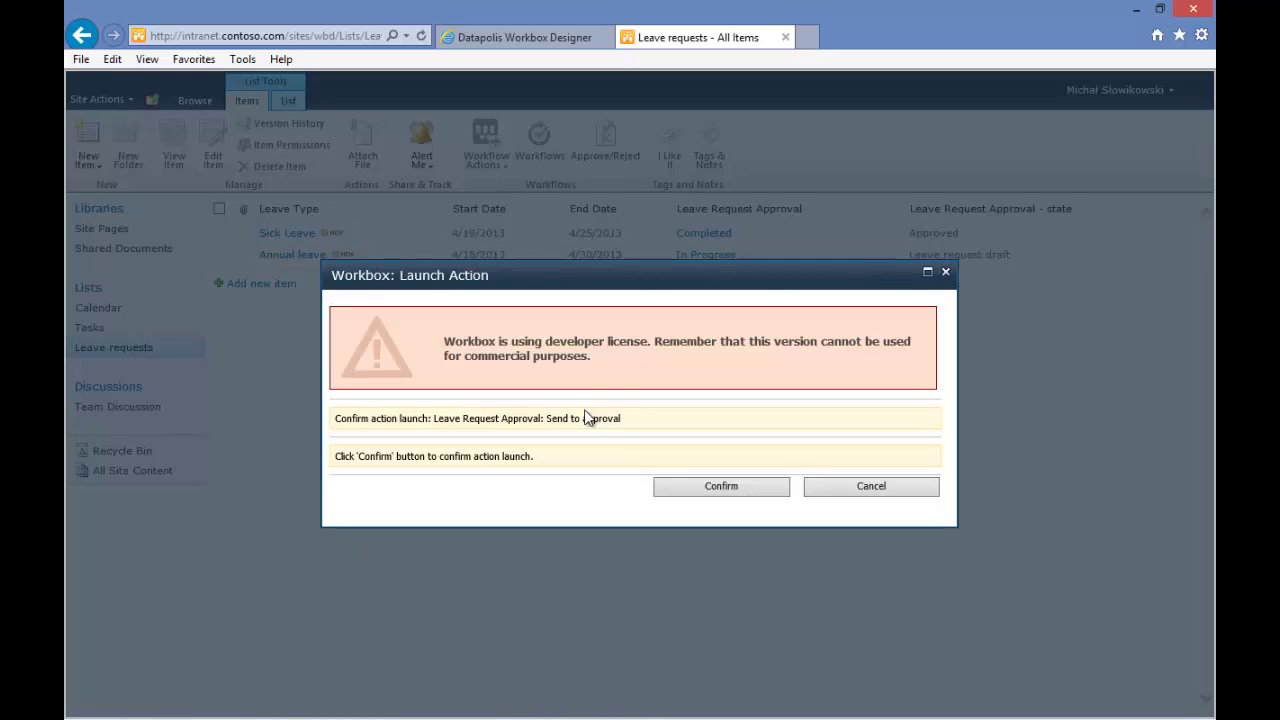
click(748, 488)
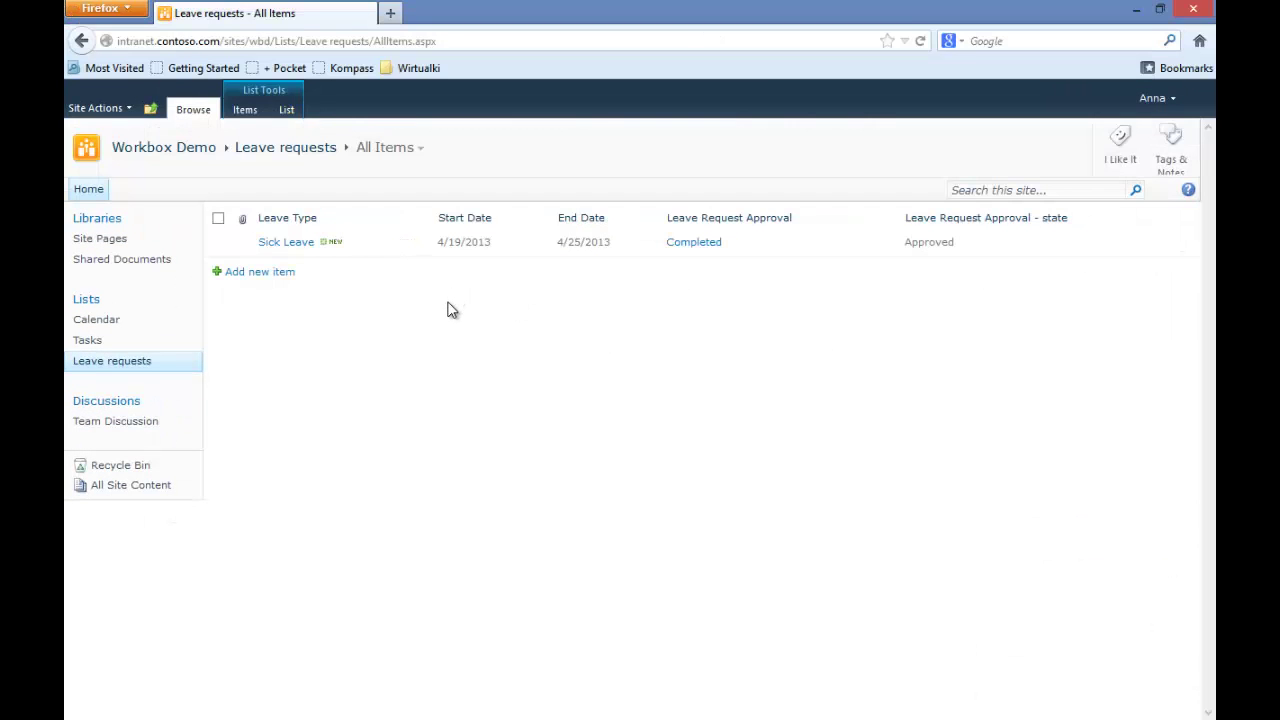
In the approver's Firefox session, refresh the Leave requests list and approve the Annual leave request, confirming the action.
key(F5)
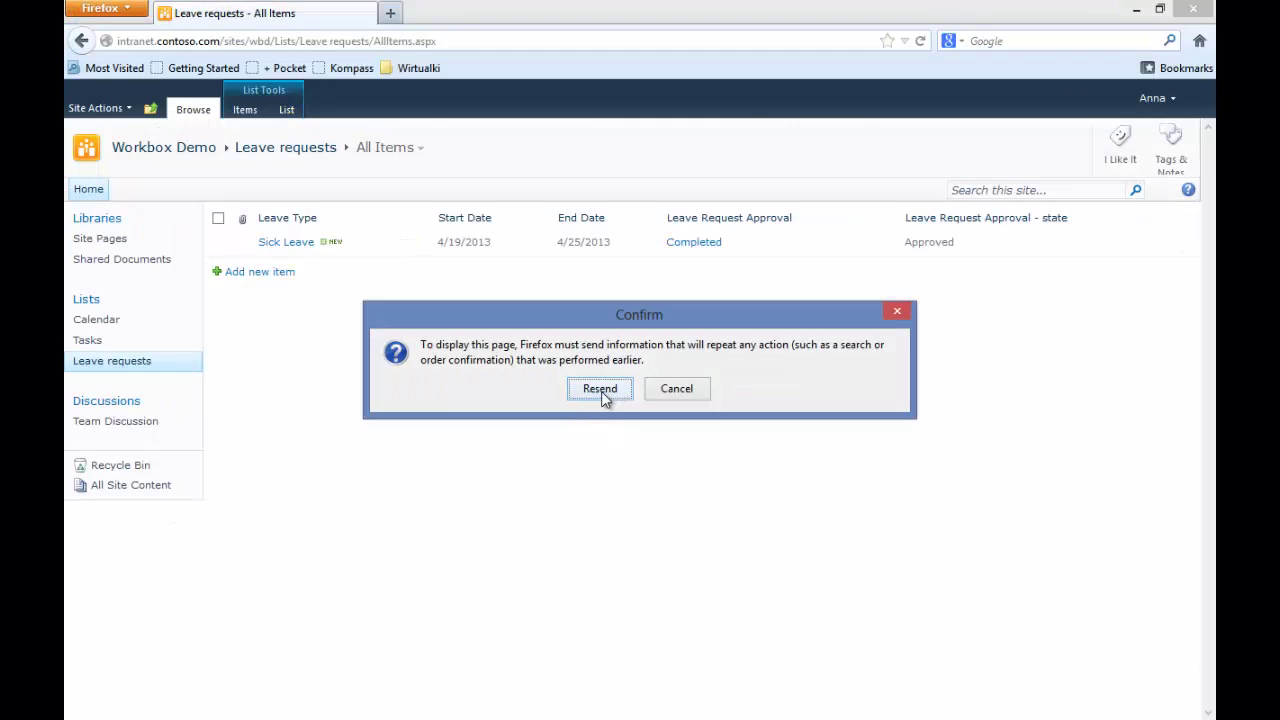
click(601, 391)
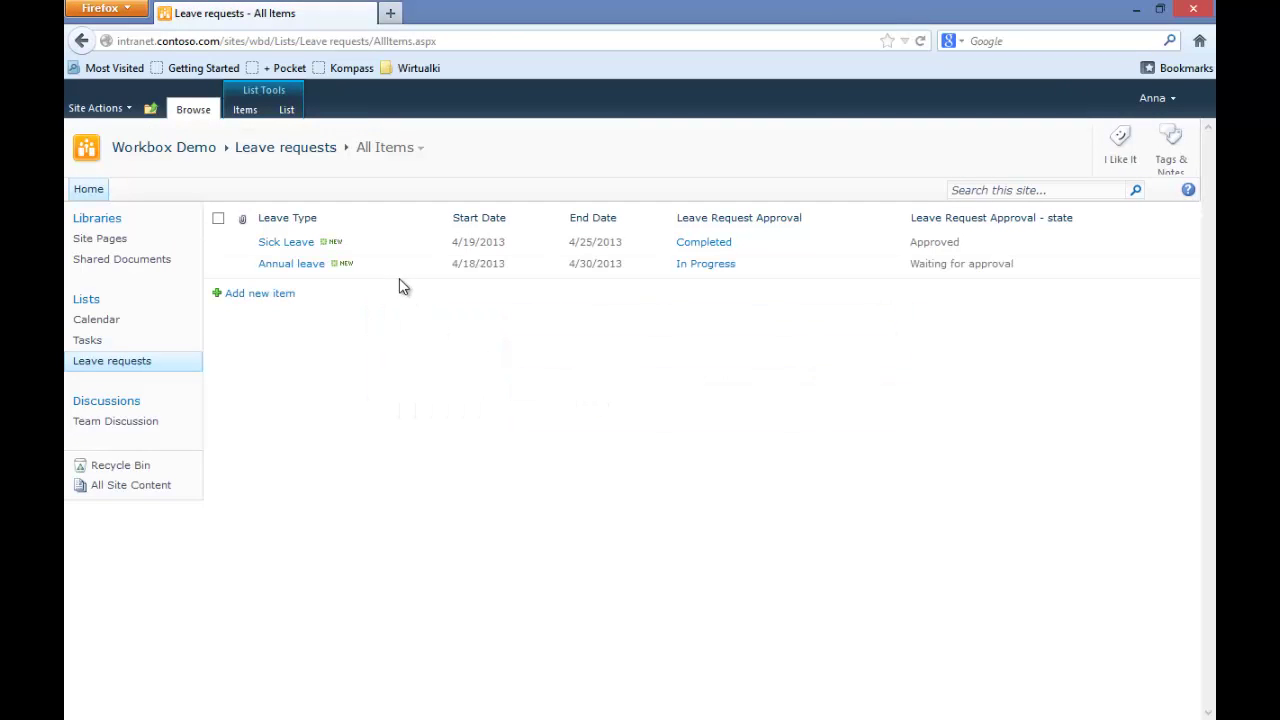
click(443, 266)
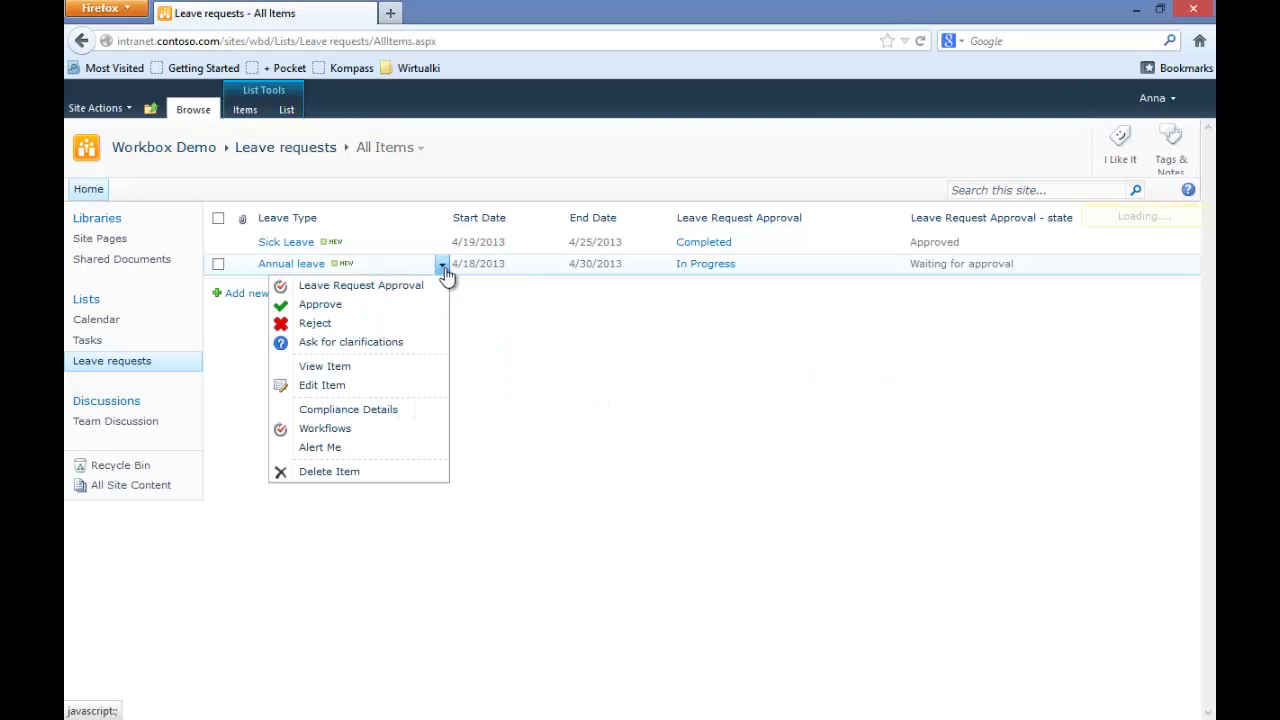
click(400, 311)
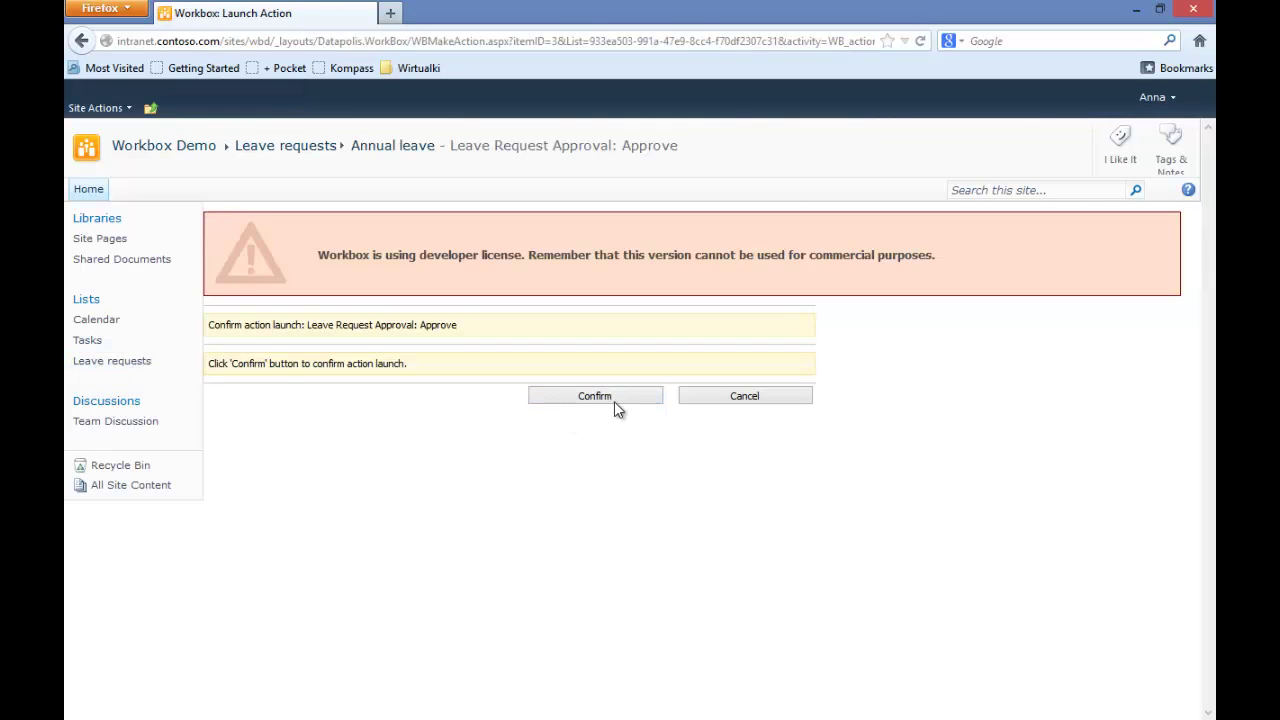
click(614, 401)
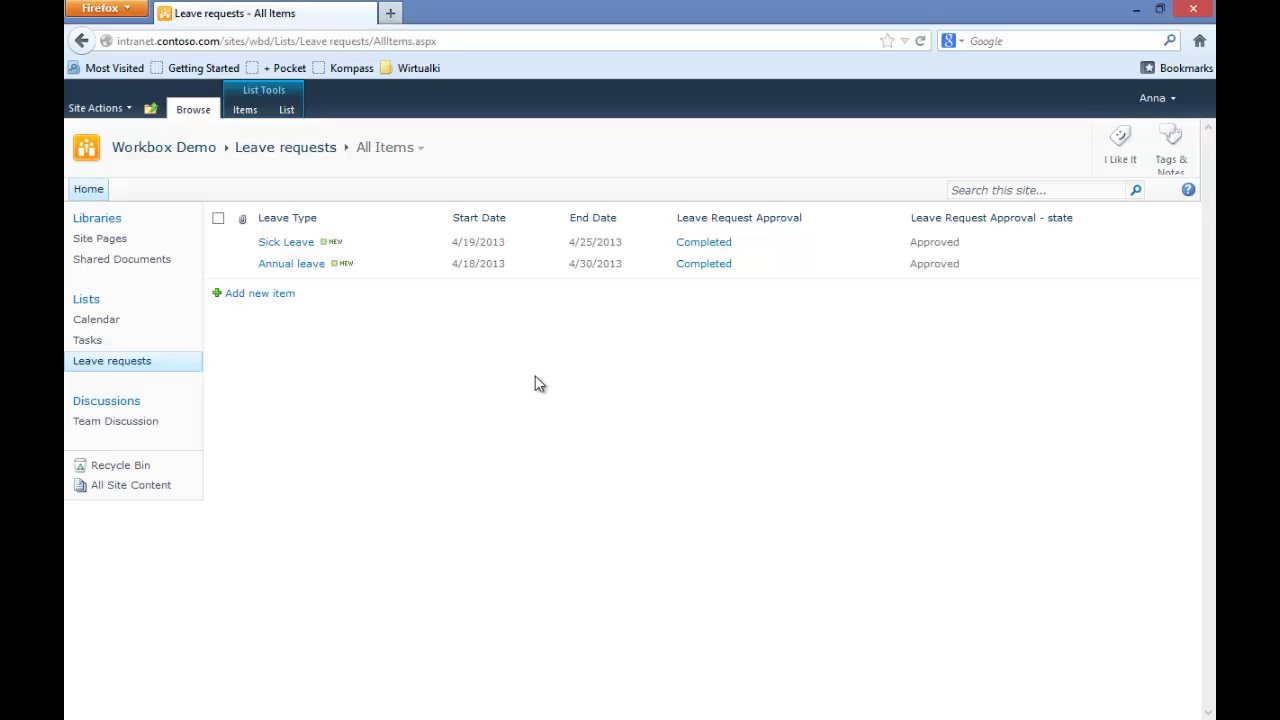
Open the site's overview of lists and view the Organization Structure list, each in its own browser tab.
middle_click(84, 300)
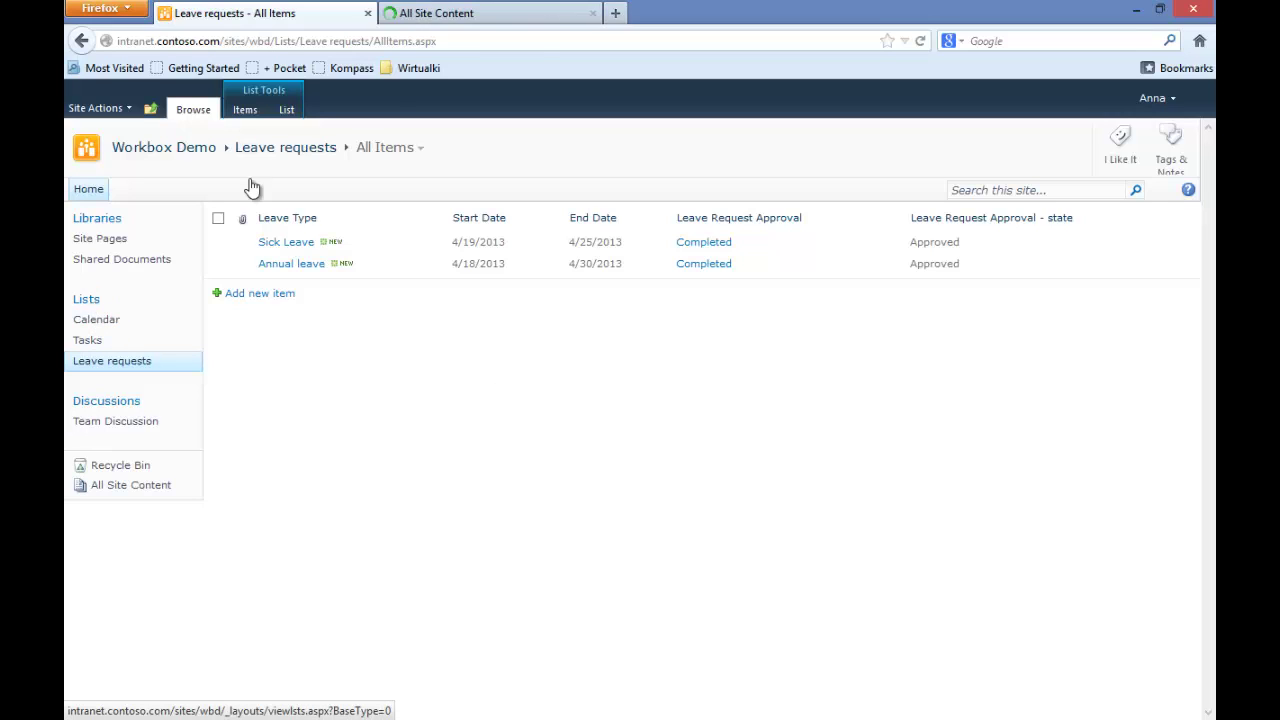
click(440, 14)
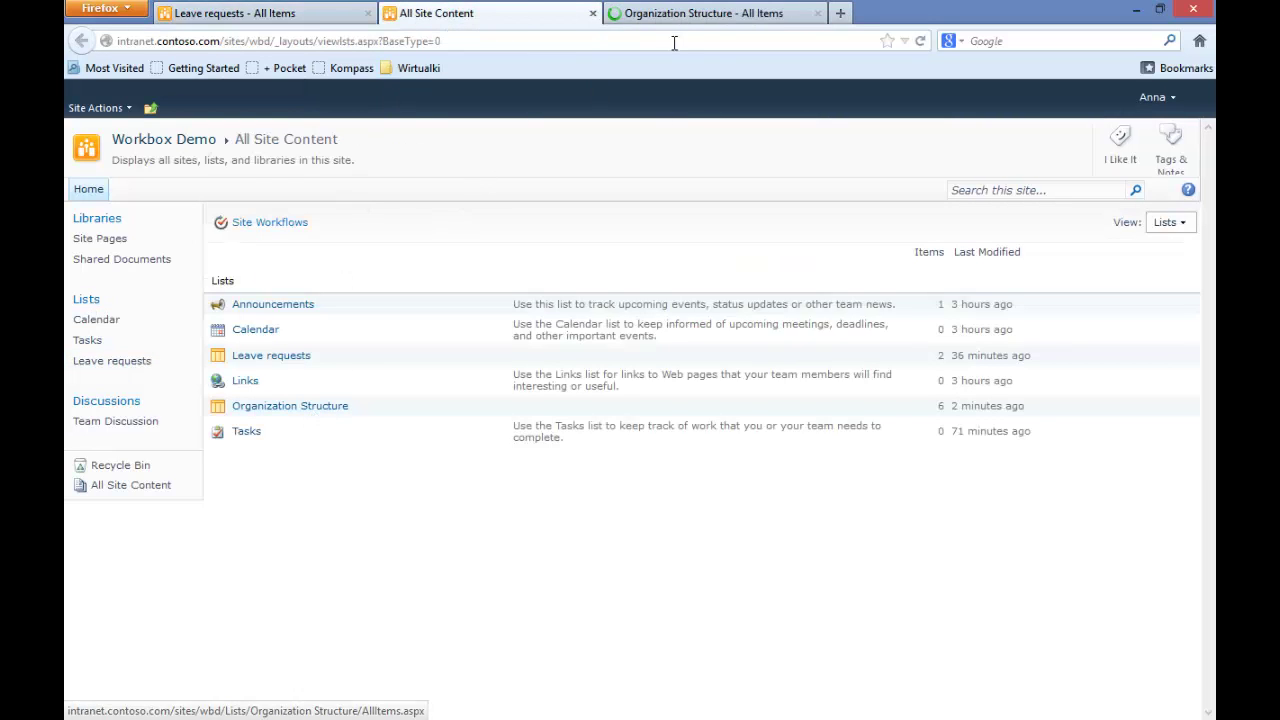
click(683, 16)
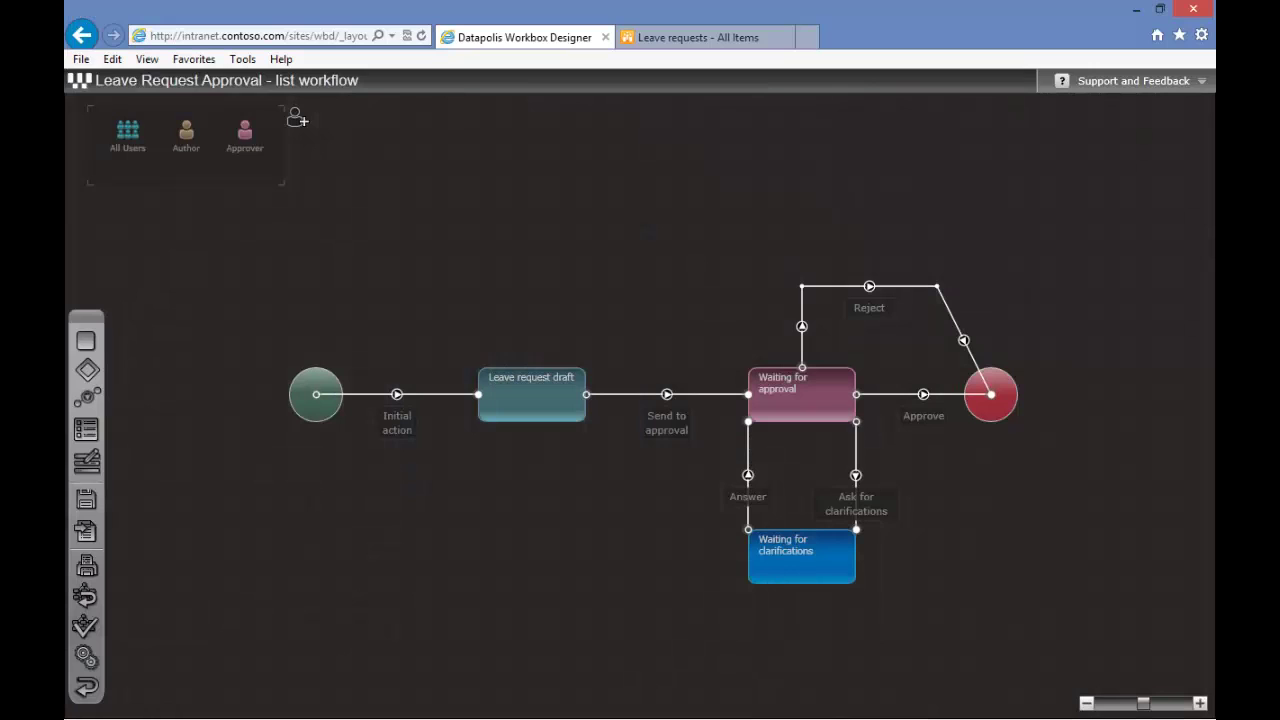
In Workbox Designer, remove the assigned user from the Approver role's members and save the role.
double_click(250, 135)
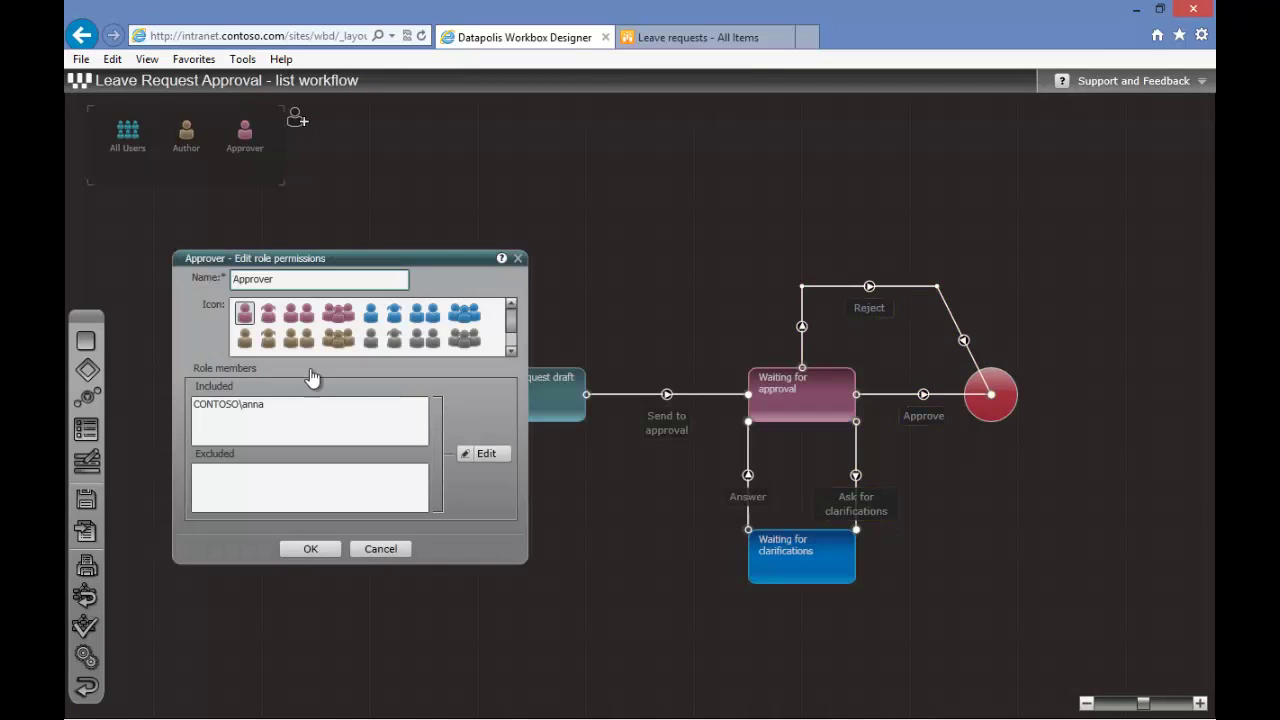
double_click(354, 428)
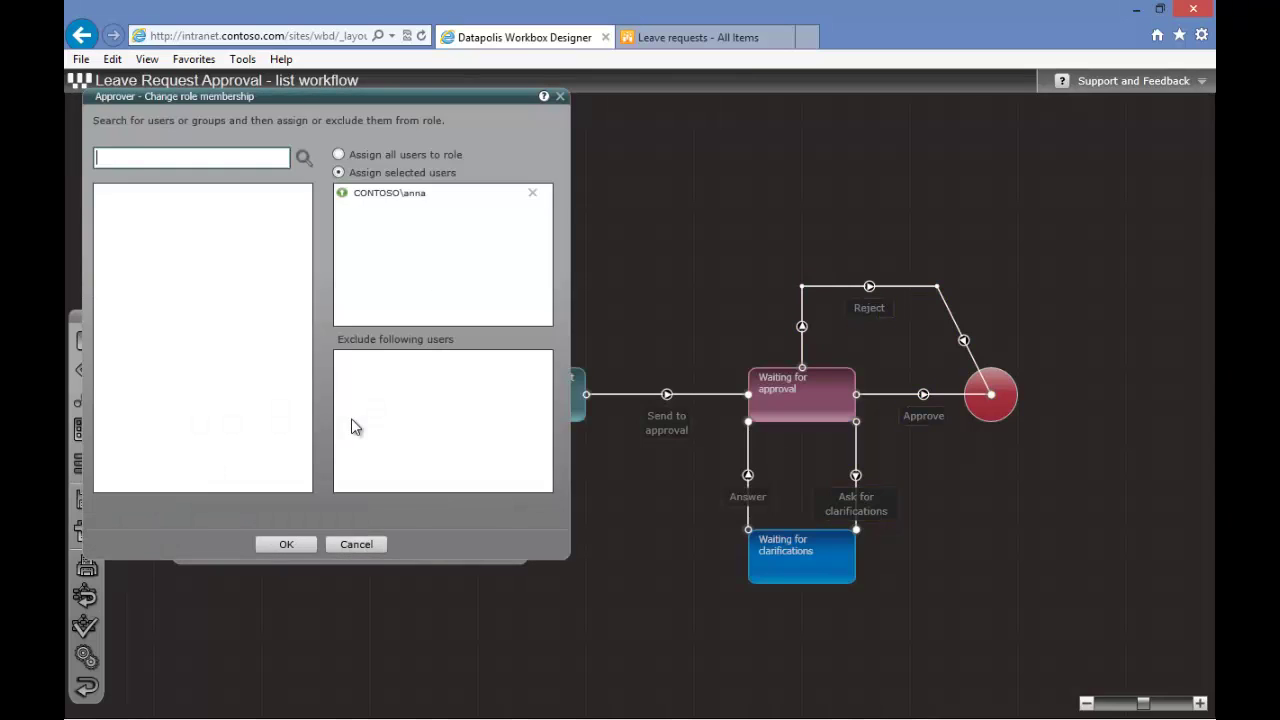
click(533, 193)
click(286, 544)
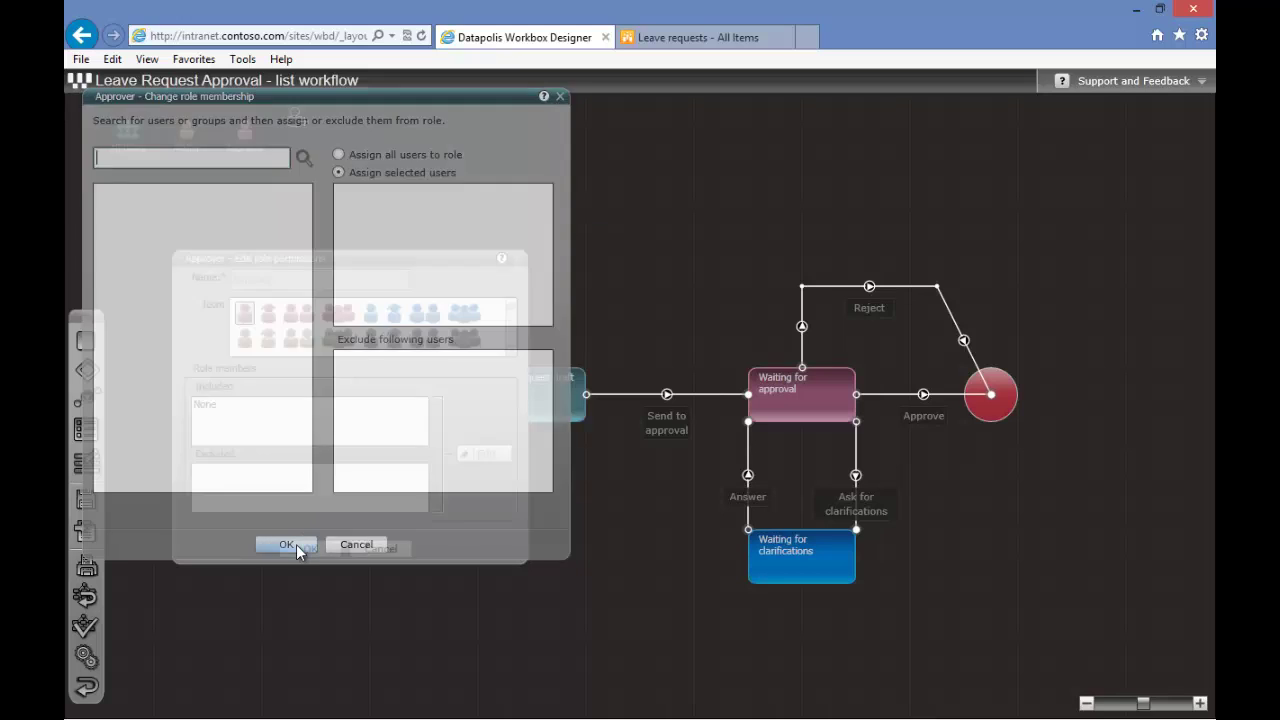
click(301, 550)
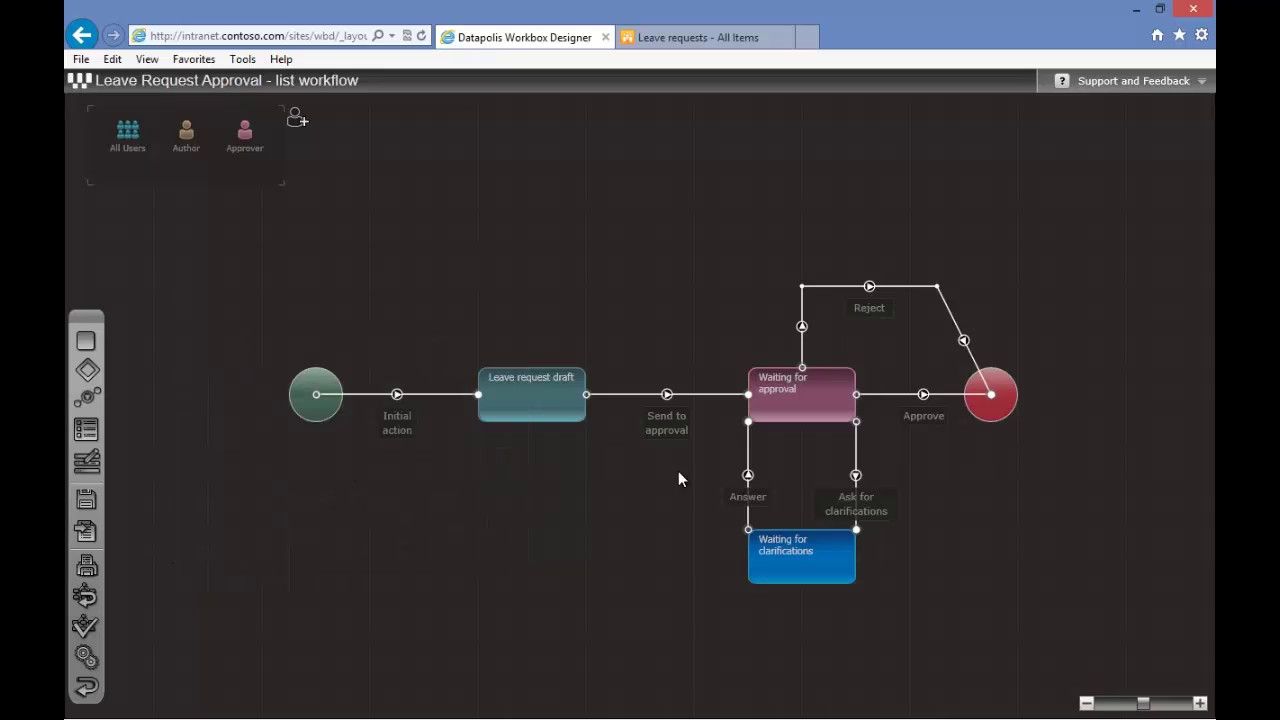
Insert an Add to role permissions activity into the activity diagram of the Send to approval action.
double_click(671, 428)
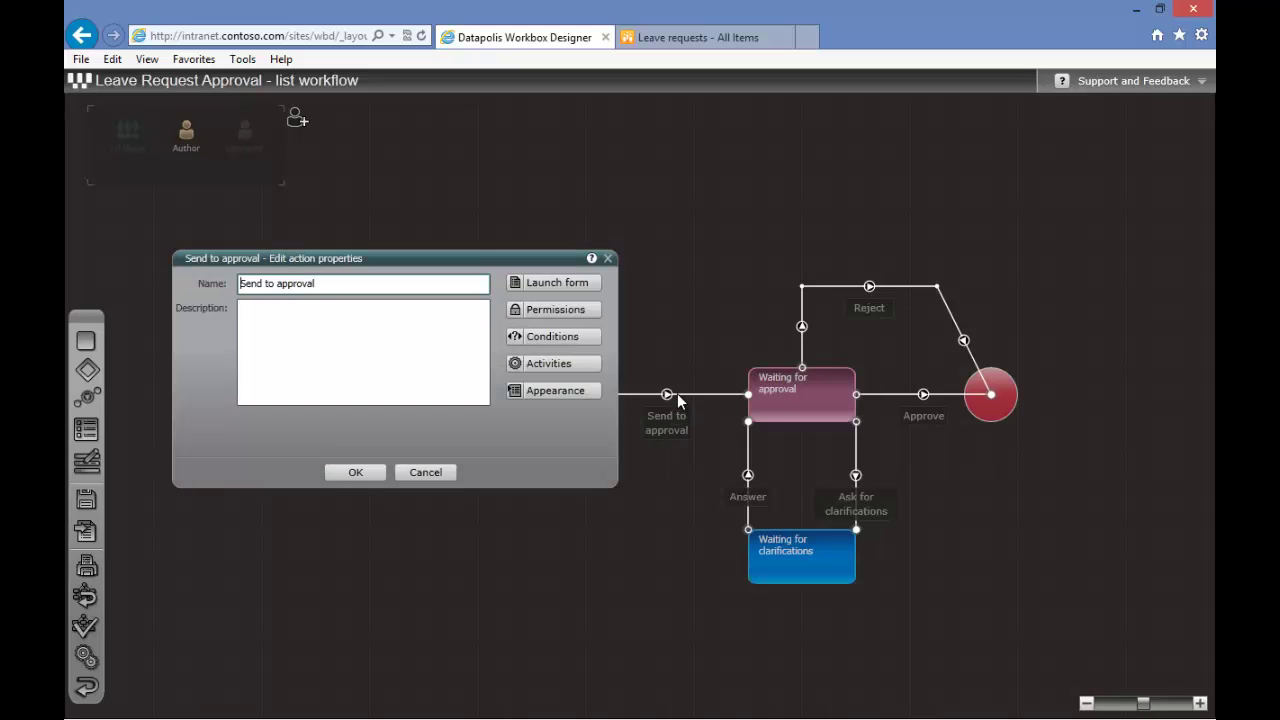
click(552, 363)
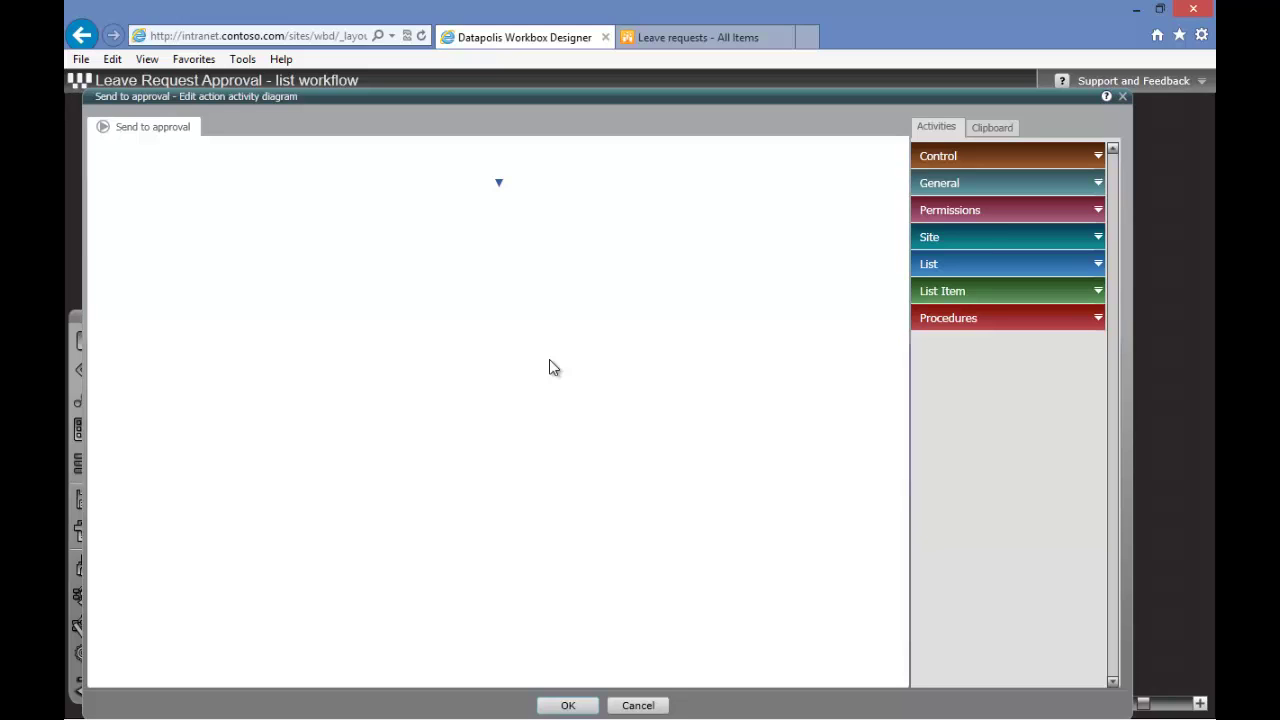
click(1086, 213)
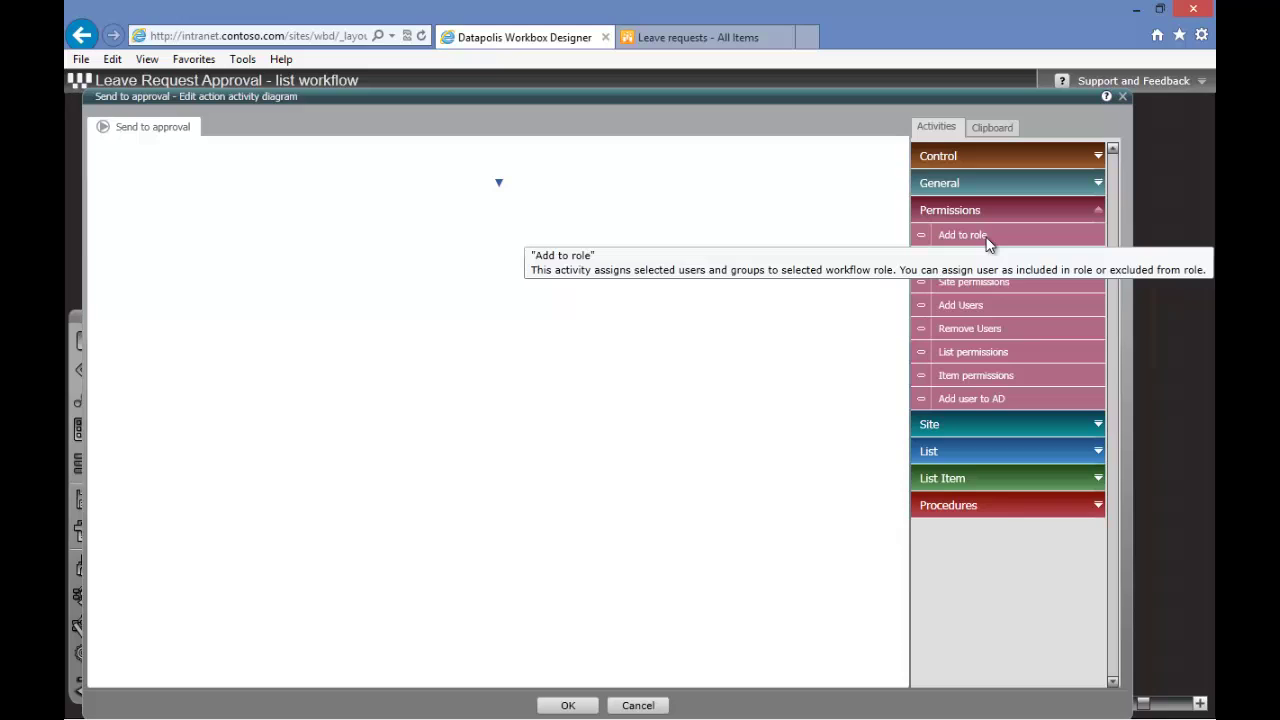
drag(986, 245, 499, 171)
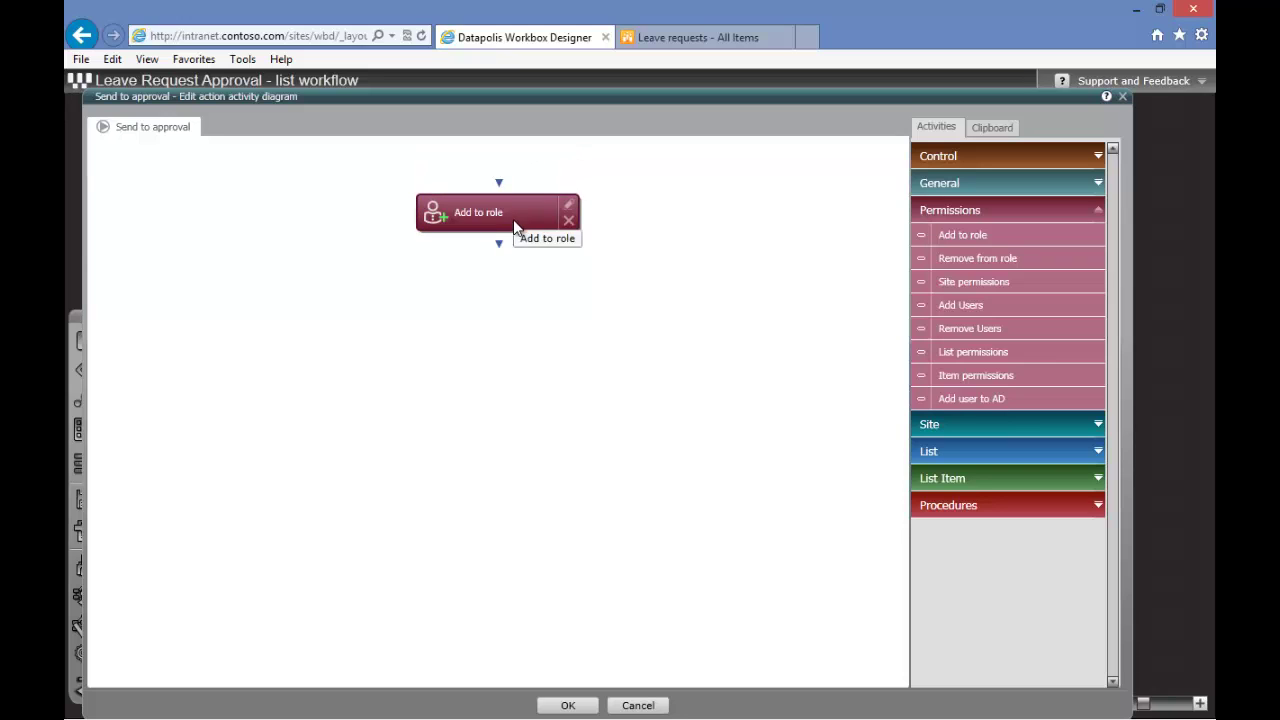
Rename the Add to role activity as "Assign approver" and set its role to the Workflow Roles - Approver lookup.
click(570, 205)
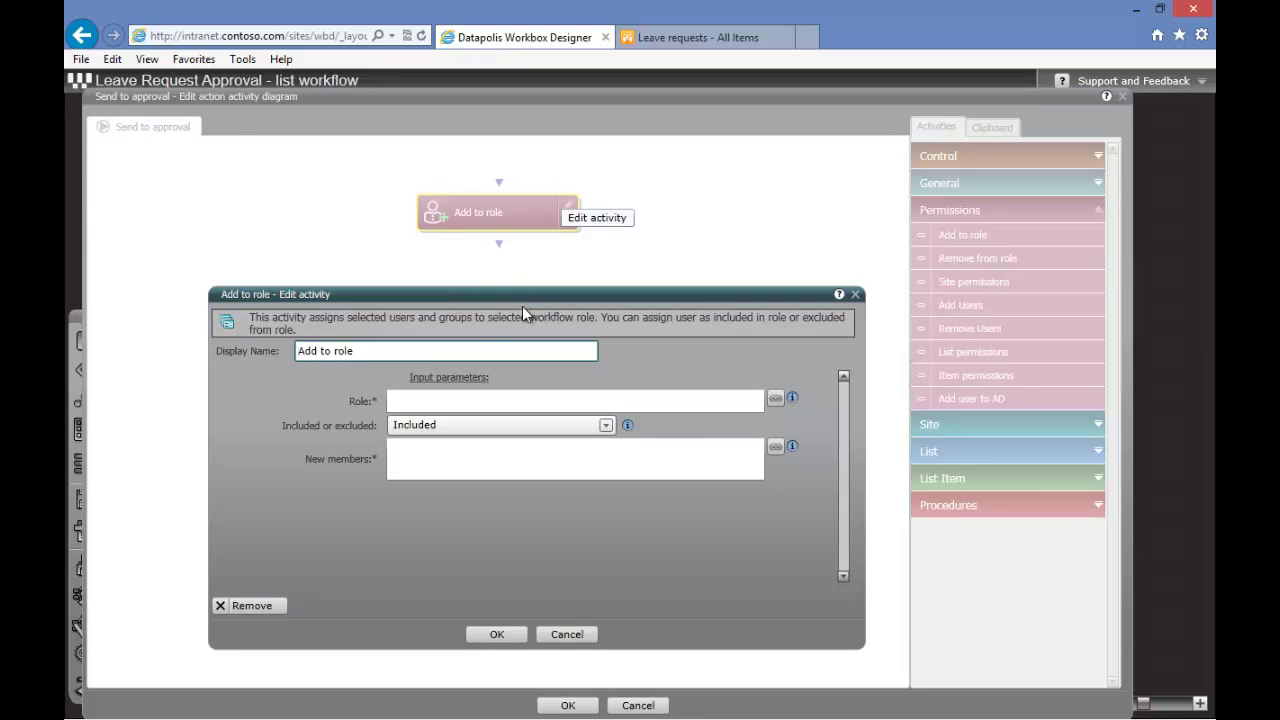
click(382, 351)
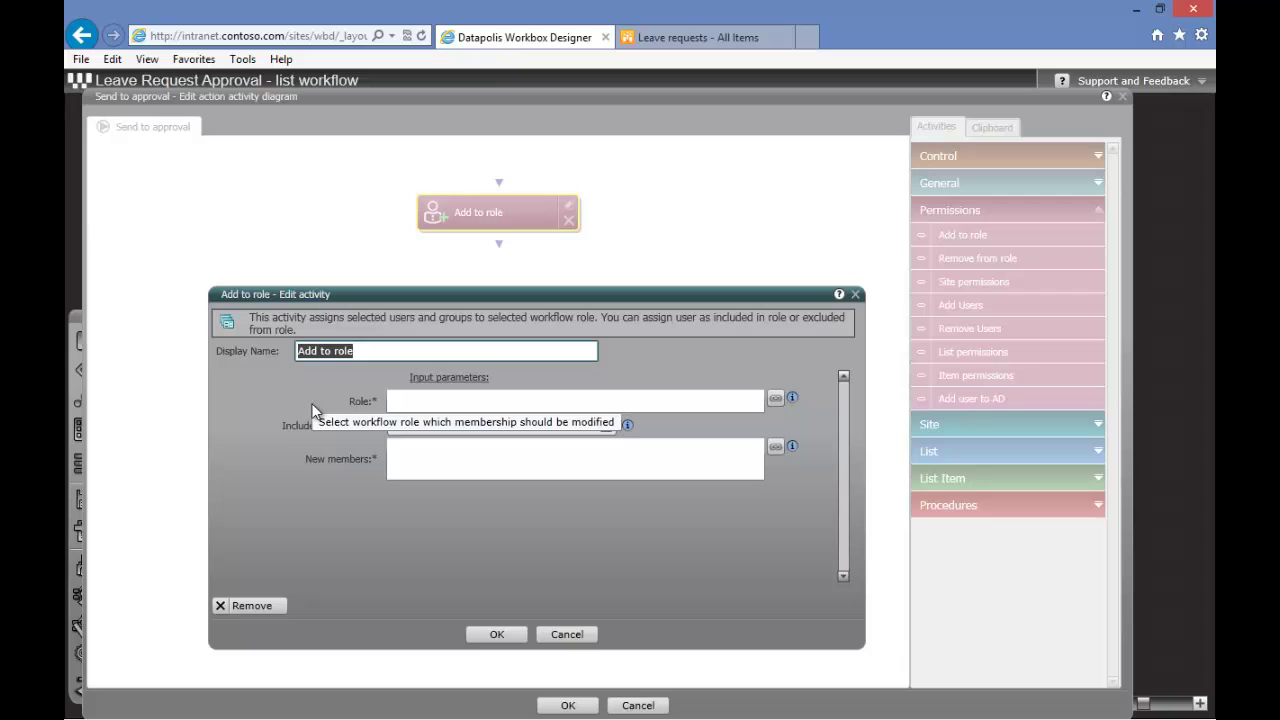
text(Assig)
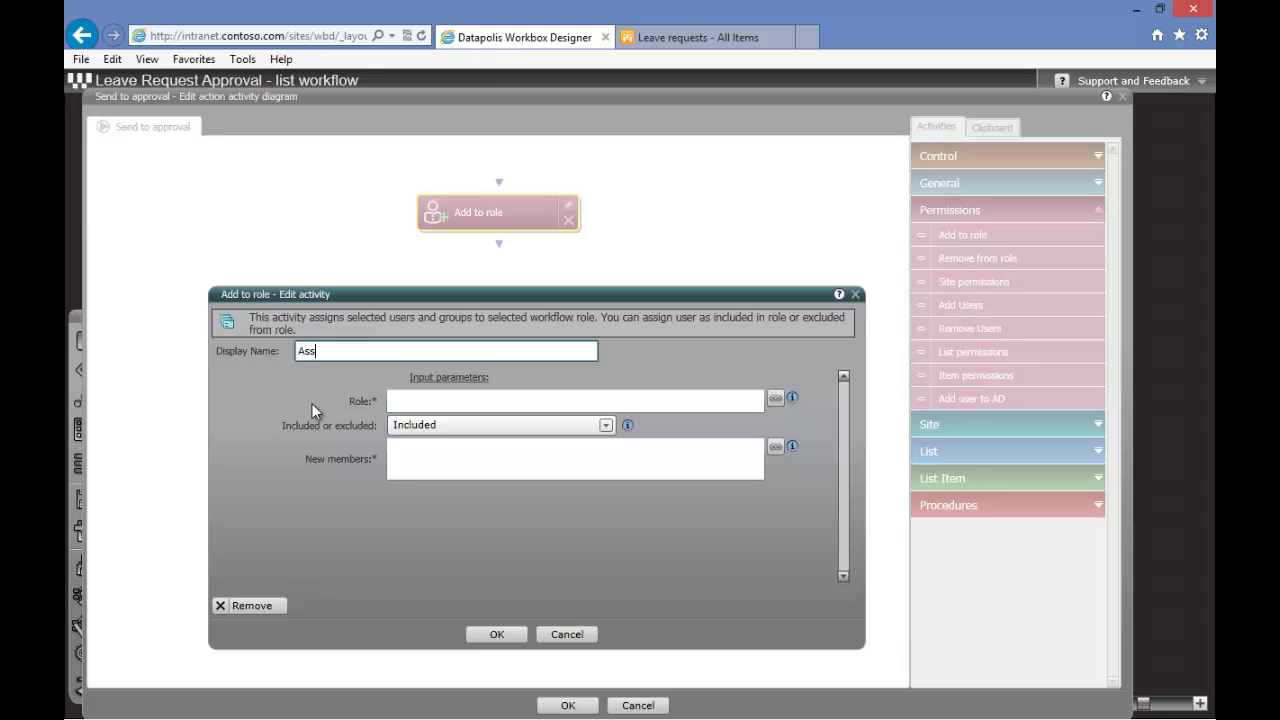
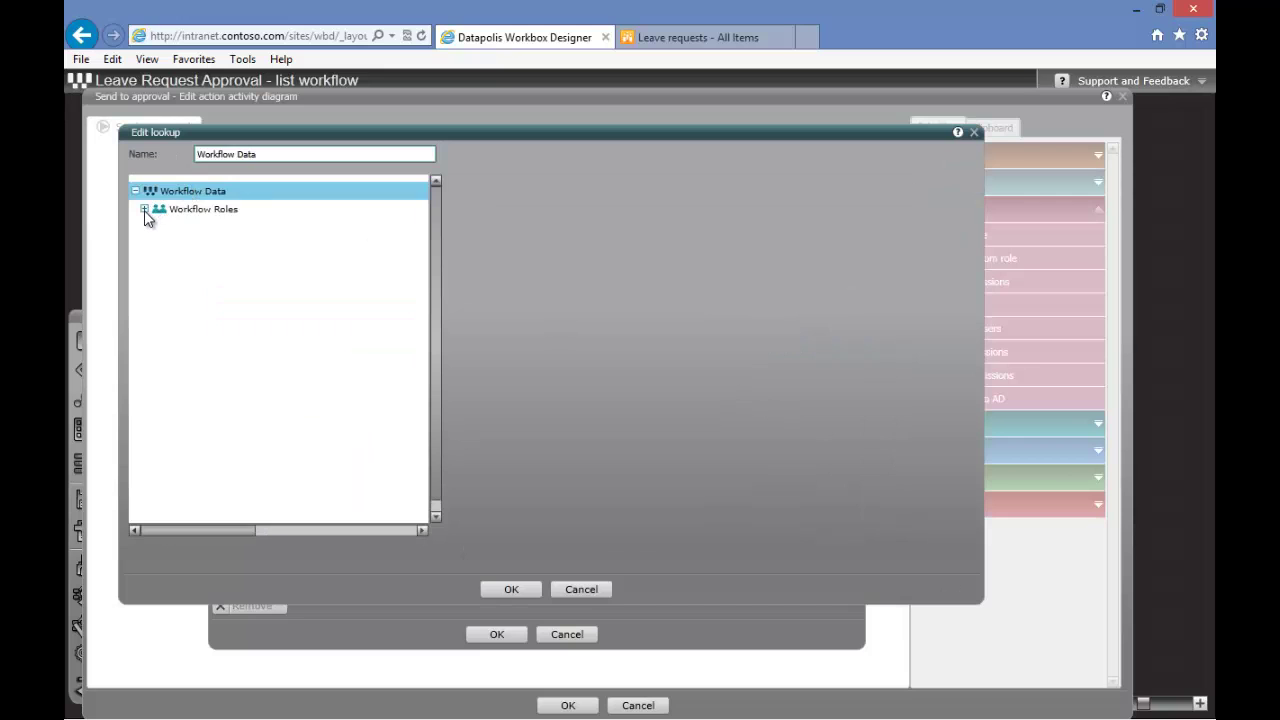
click(144, 210)
click(152, 227)
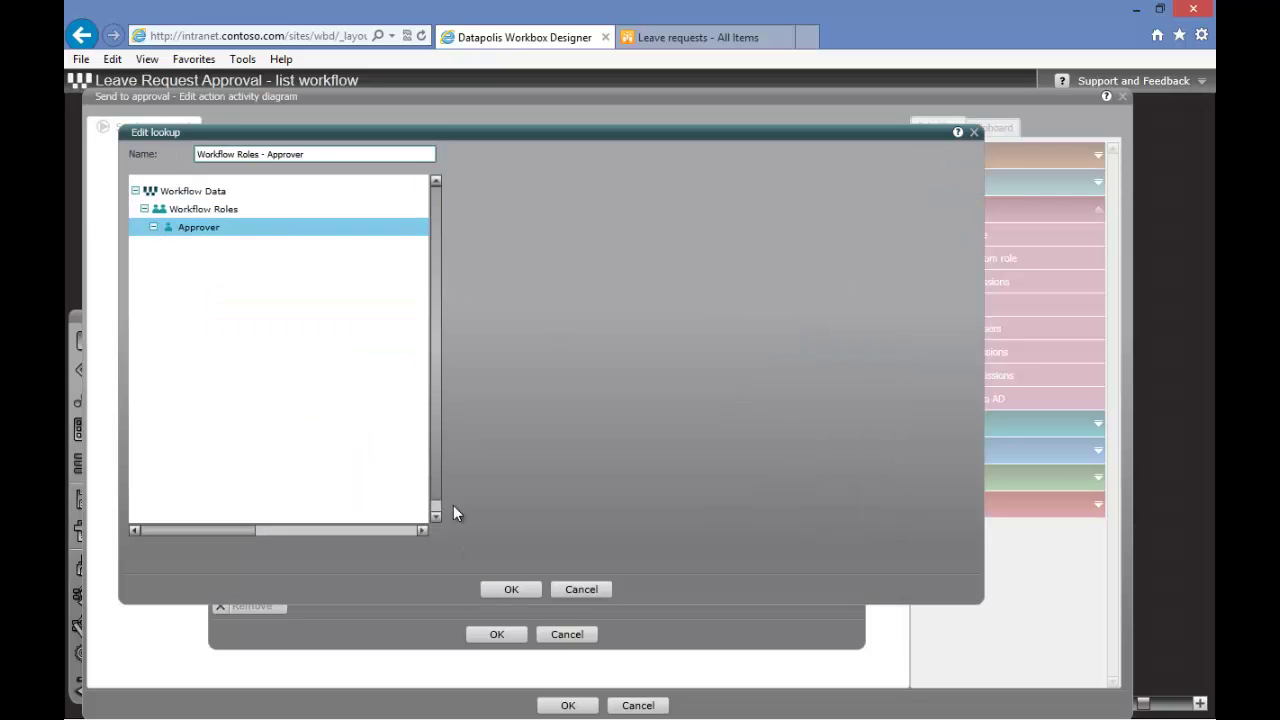
click(511, 591)
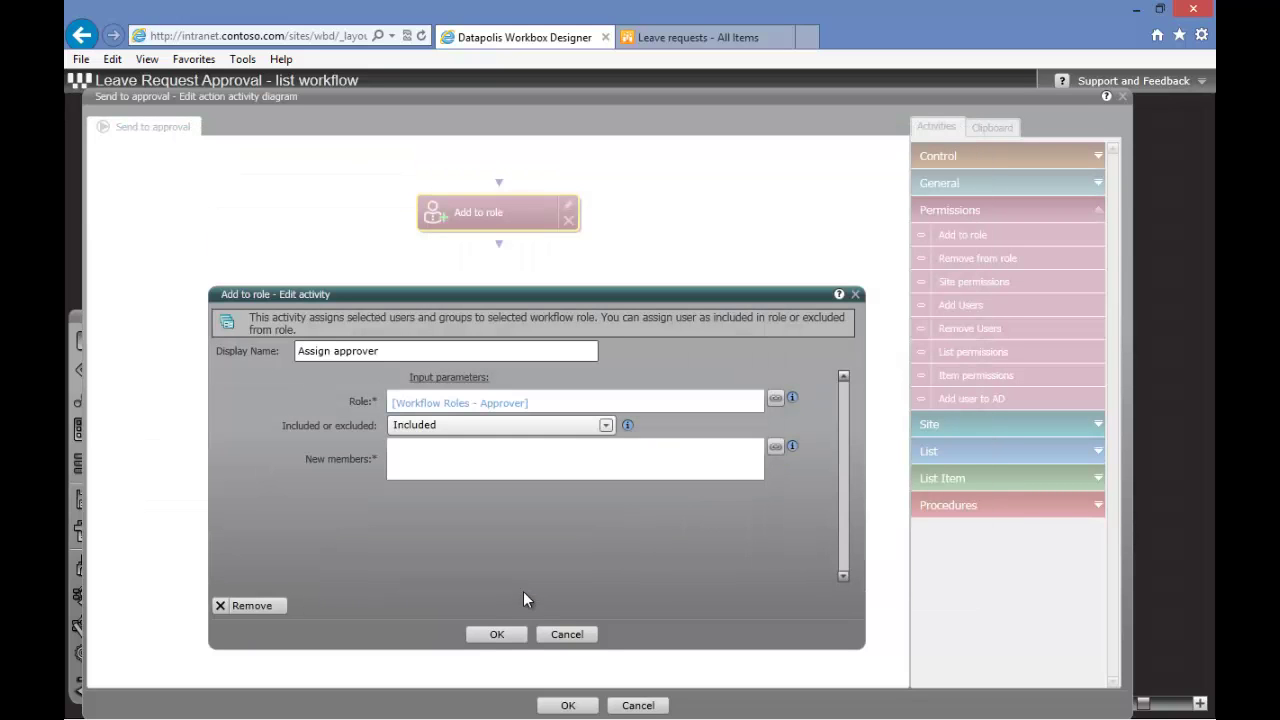
Create a new lookup for the activity's new members, pointing to the Manager column of the current site's Organization Structure list items.
click(726, 457)
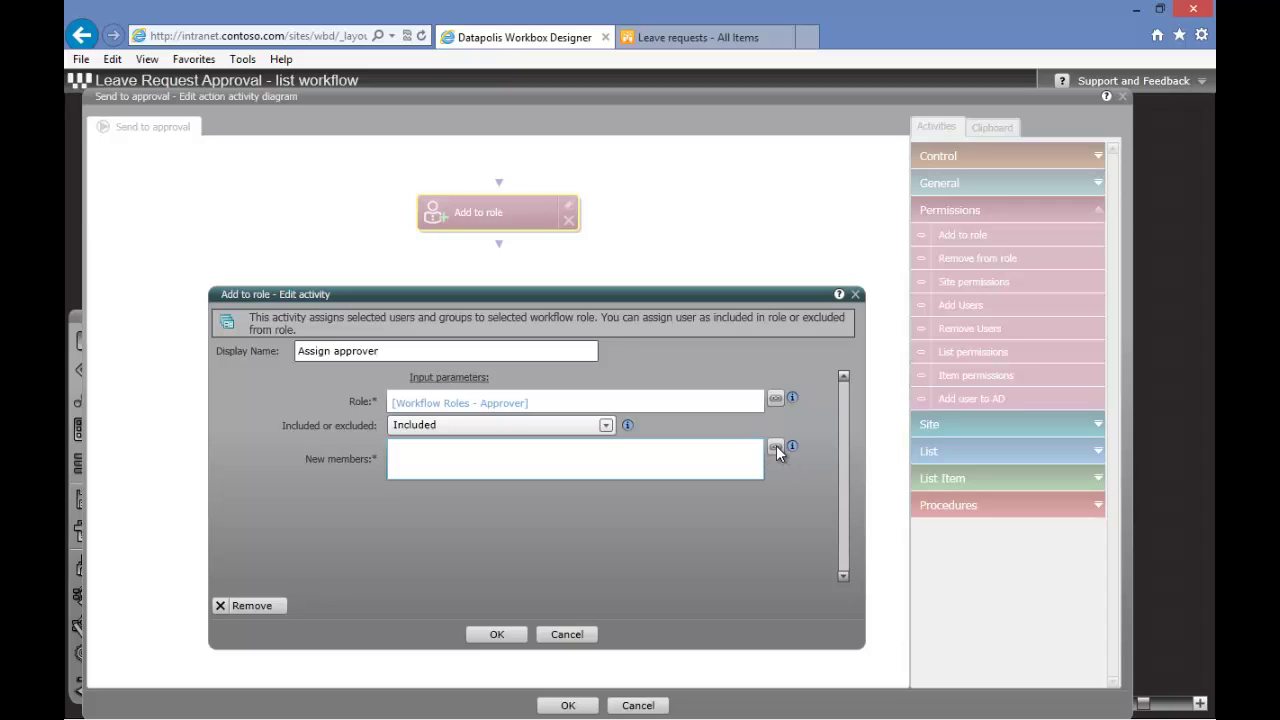
click(776, 447)
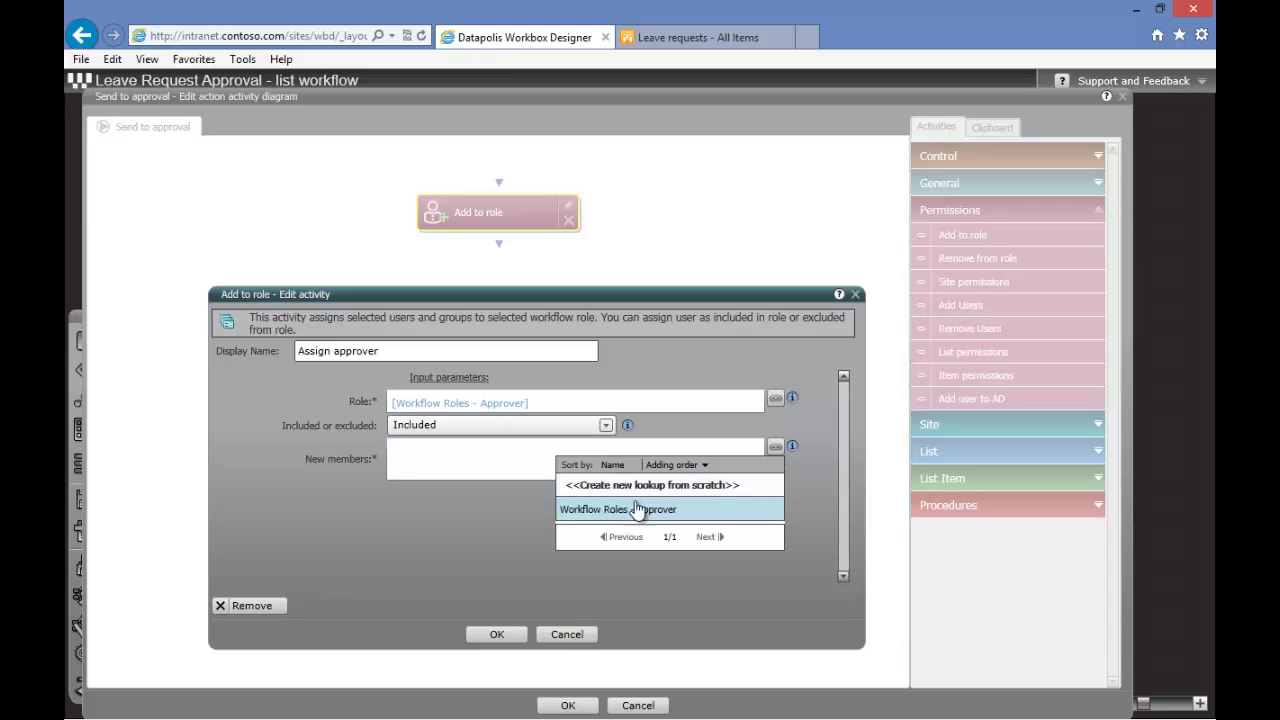
click(697, 488)
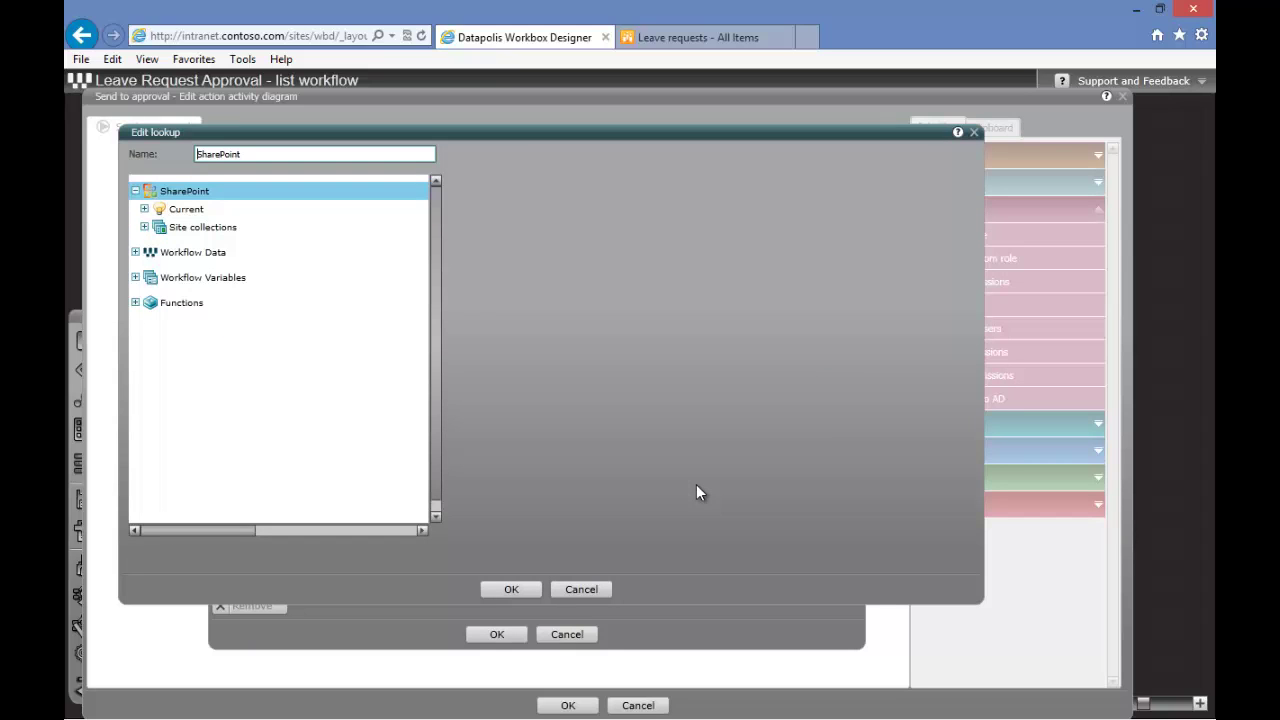
click(144, 209)
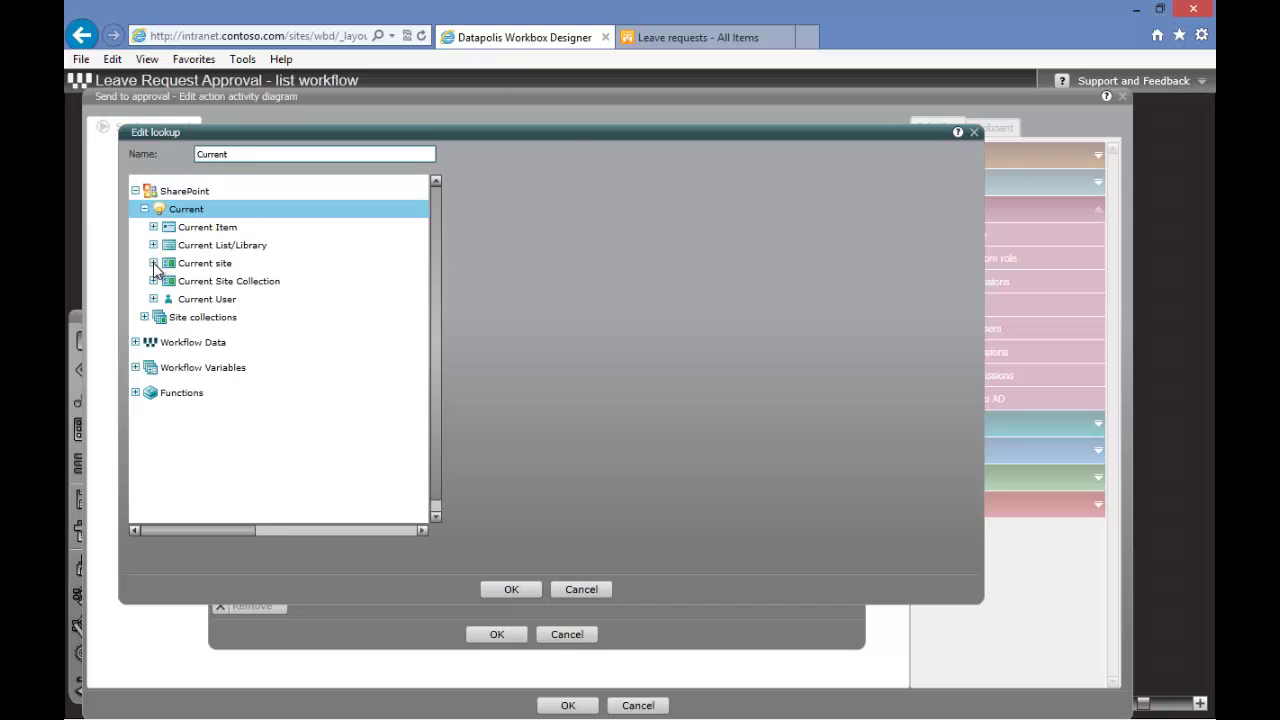
click(153, 264)
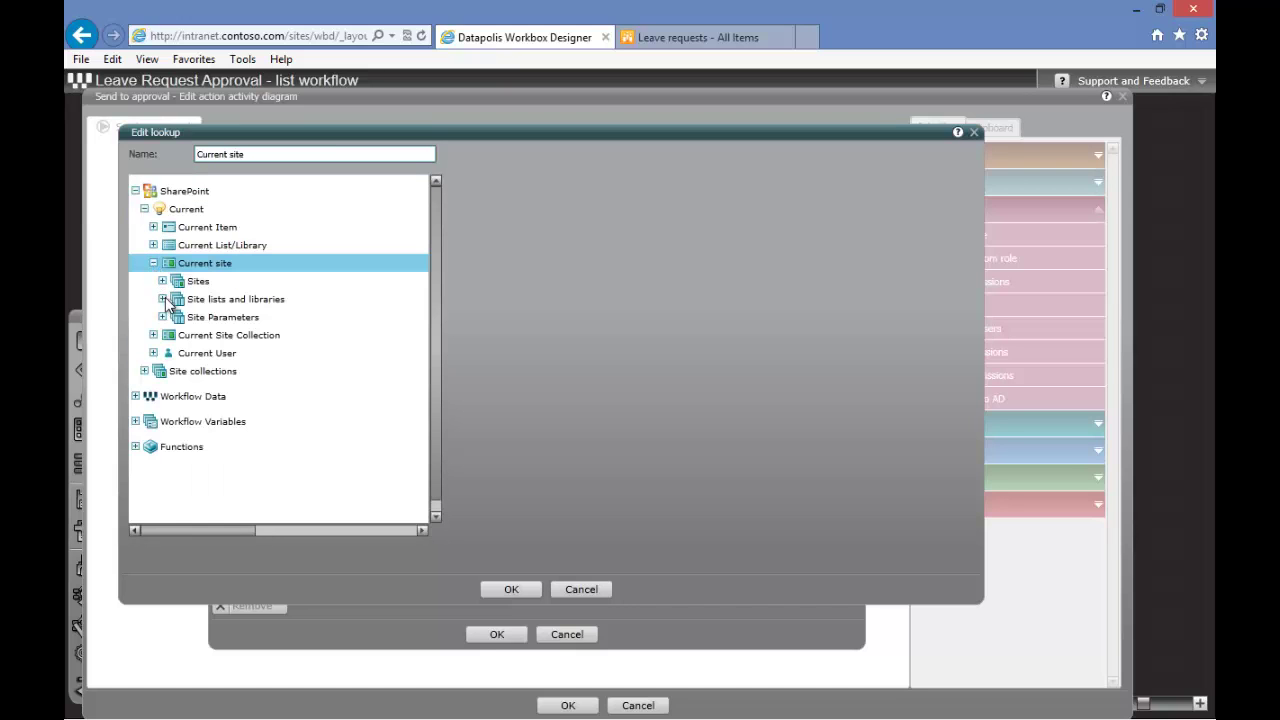
click(163, 300)
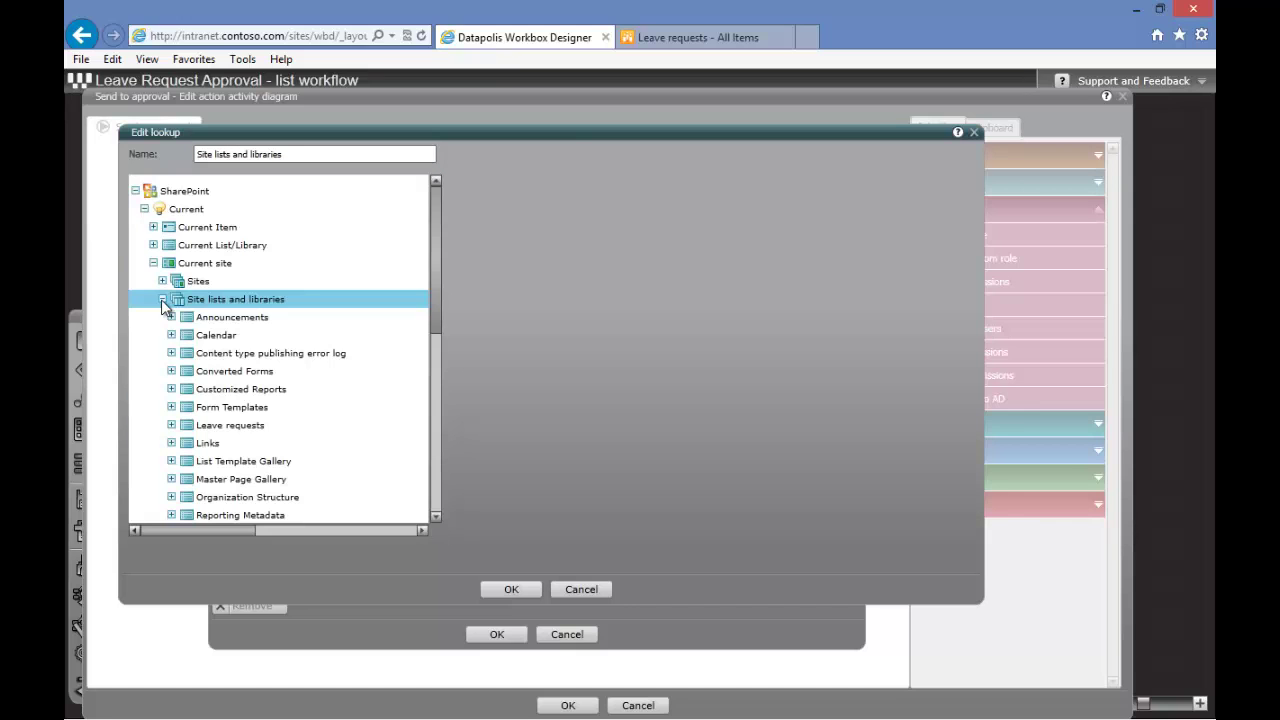
click(172, 498)
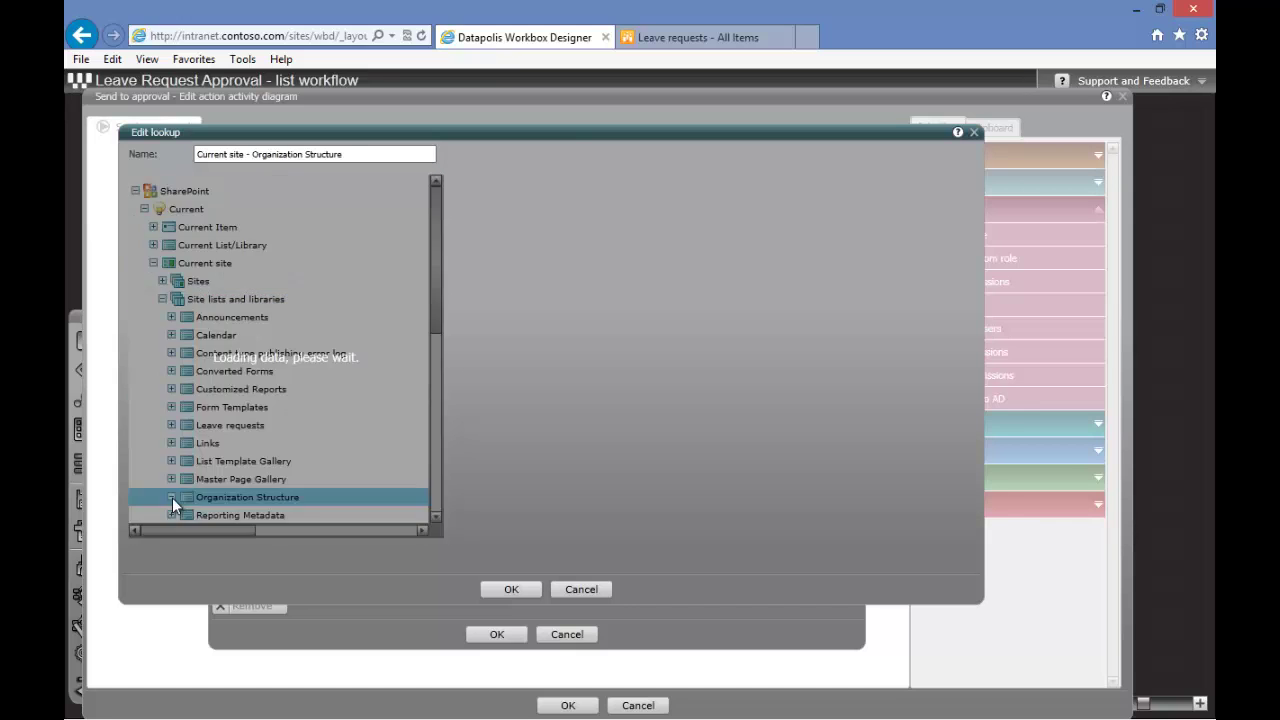
scroll(180, 480, down, 3)
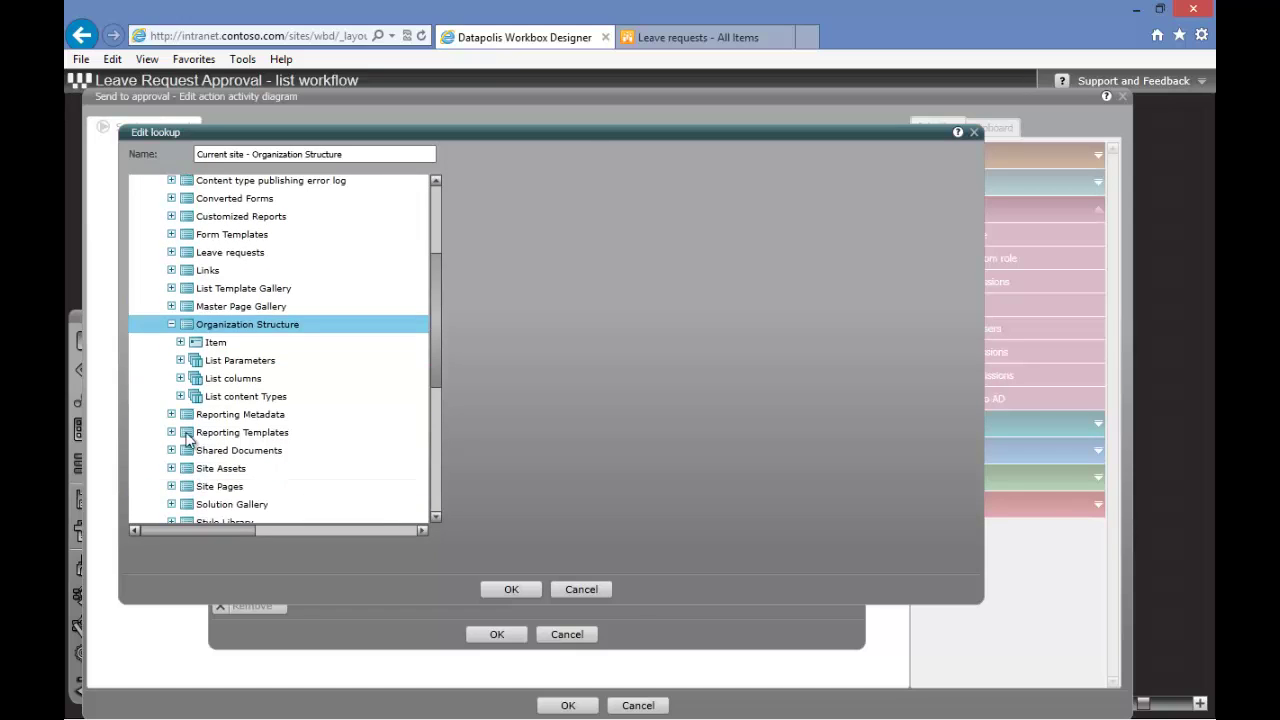
click(181, 343)
scroll(197, 400, down, 1)
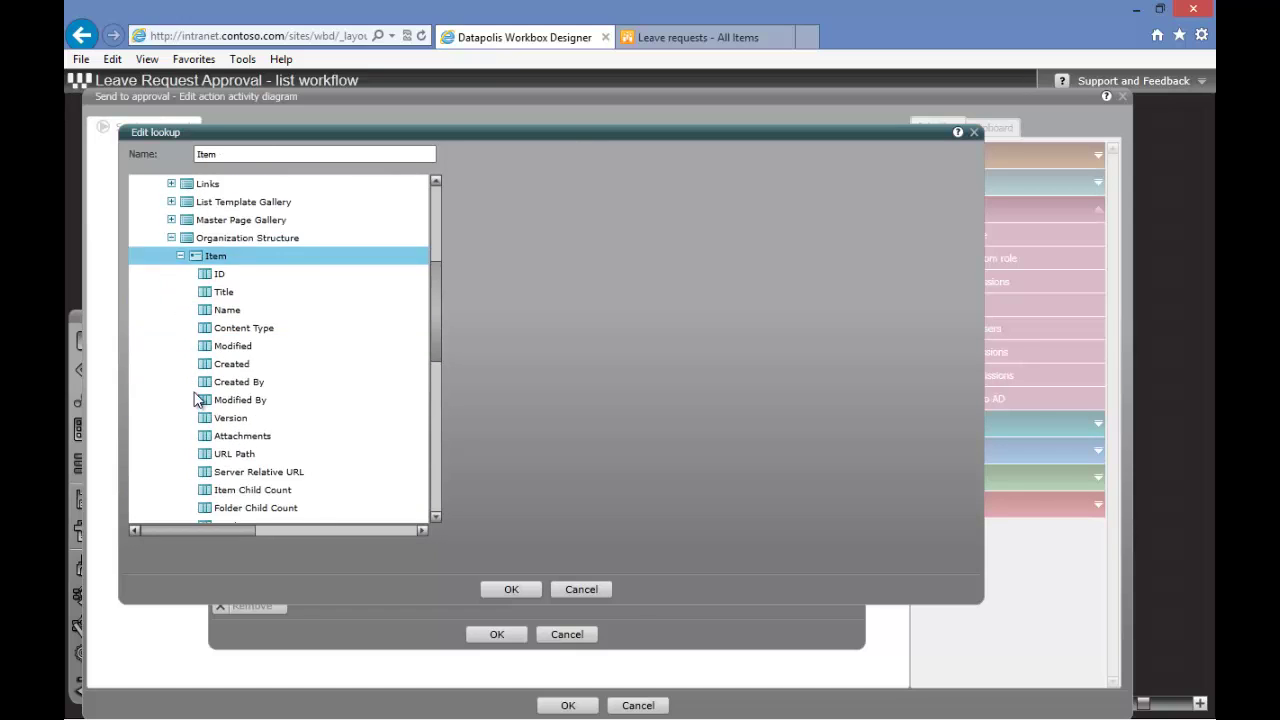
scroll(197, 400, down, 2)
click(240, 460)
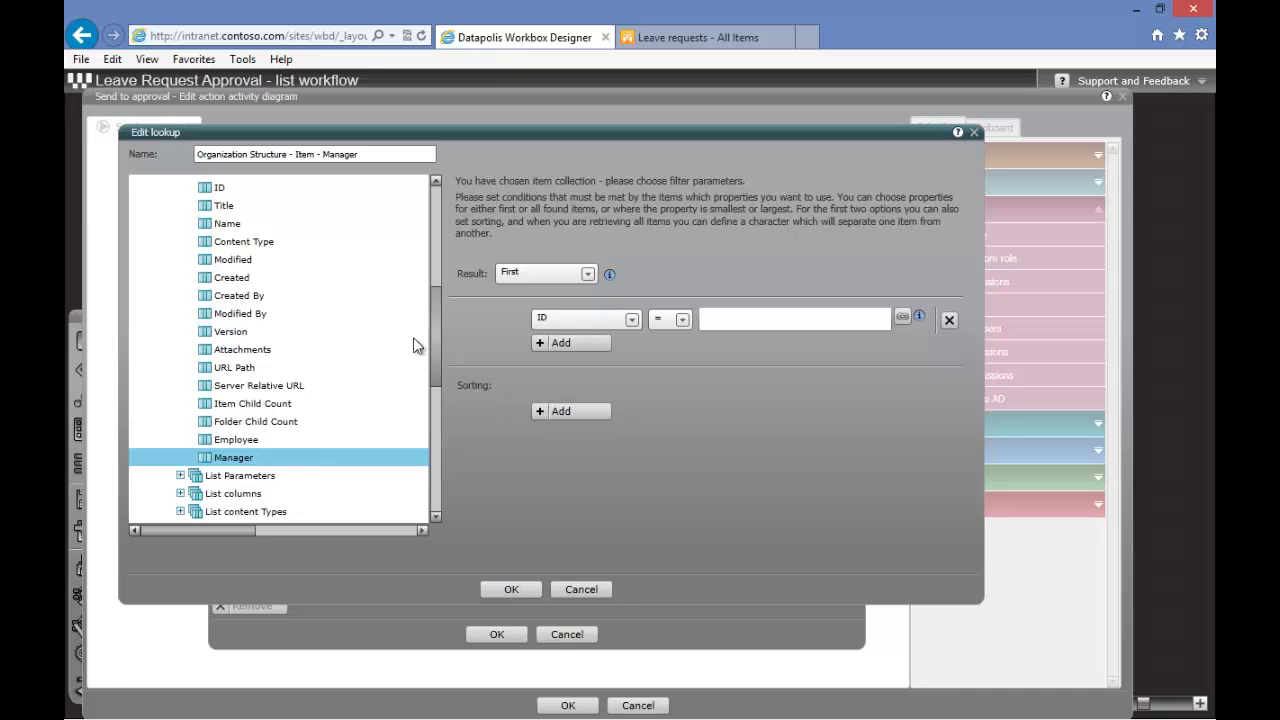
Filter the Manager lookup by the condition Employee = Current User and confirm the lookup.
click(594, 330)
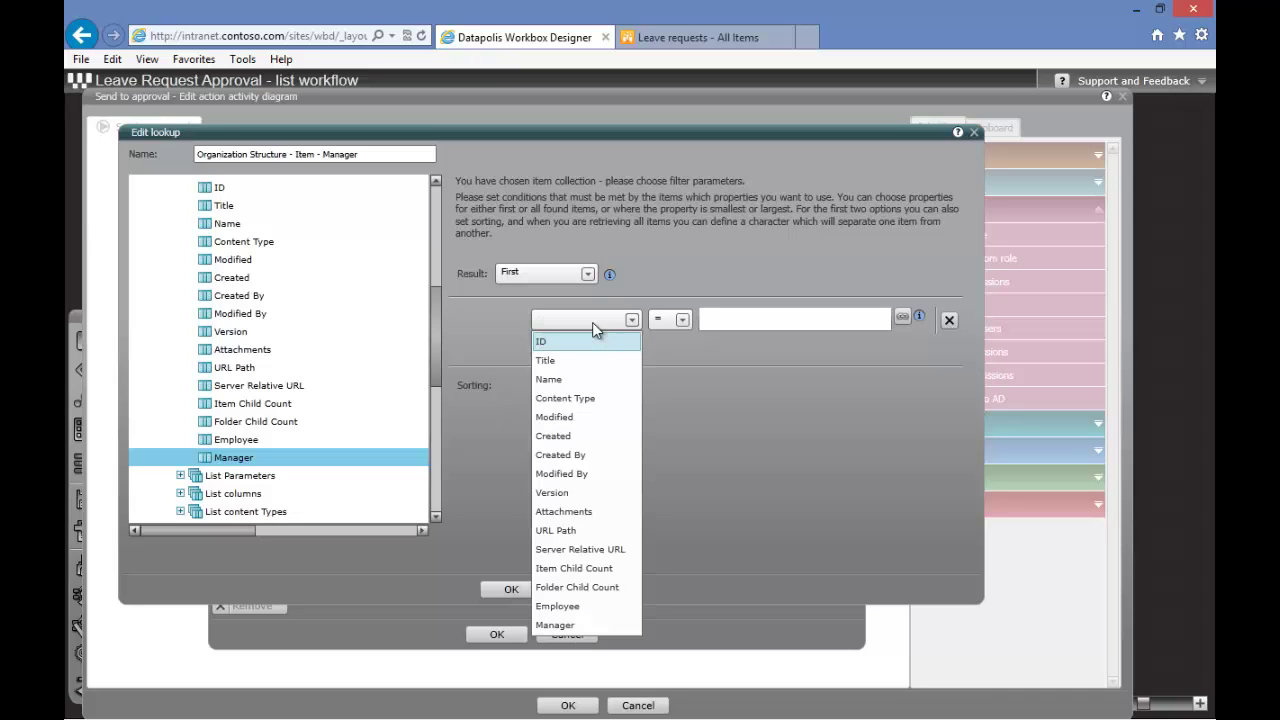
click(560, 607)
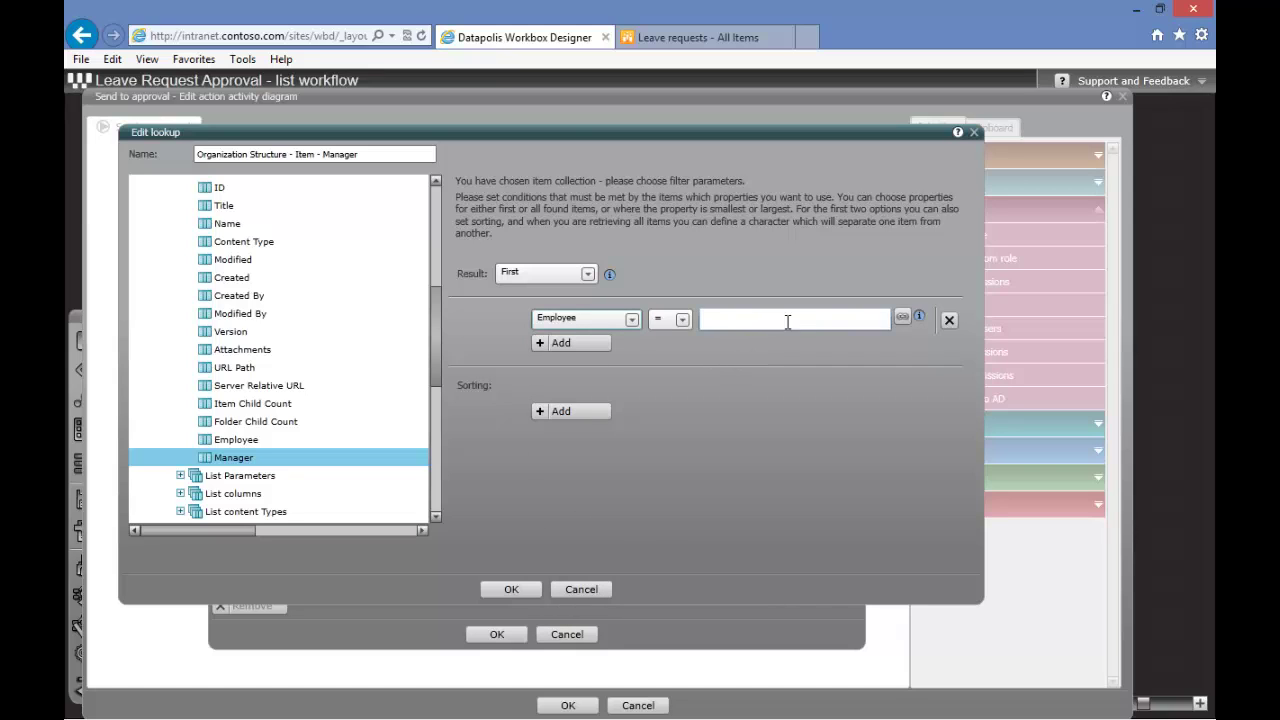
click(901, 318)
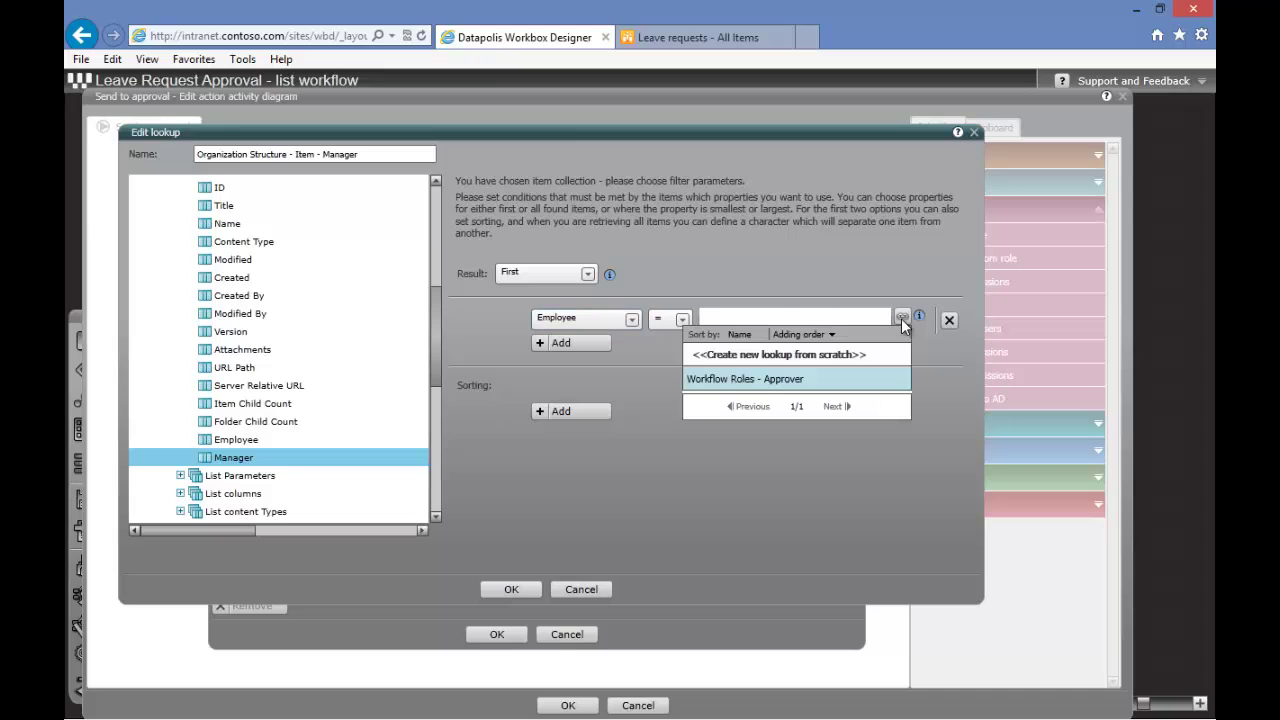
click(824, 356)
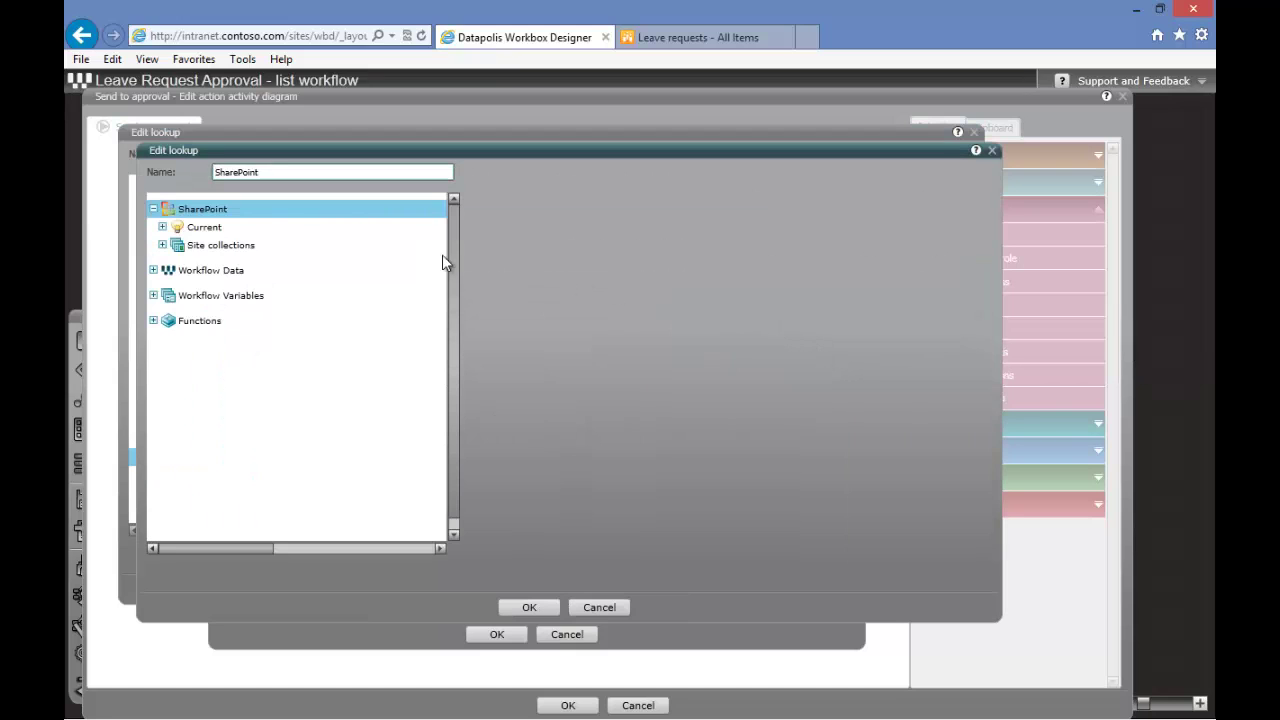
click(162, 227)
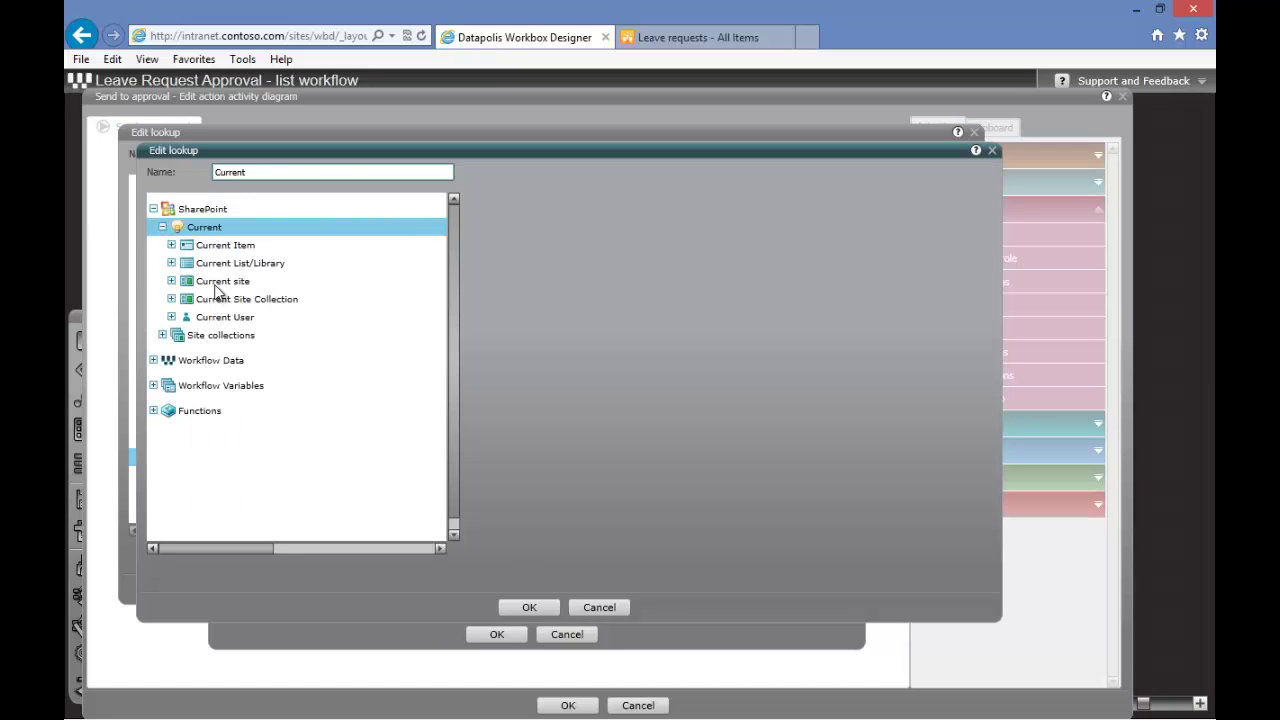
click(240, 322)
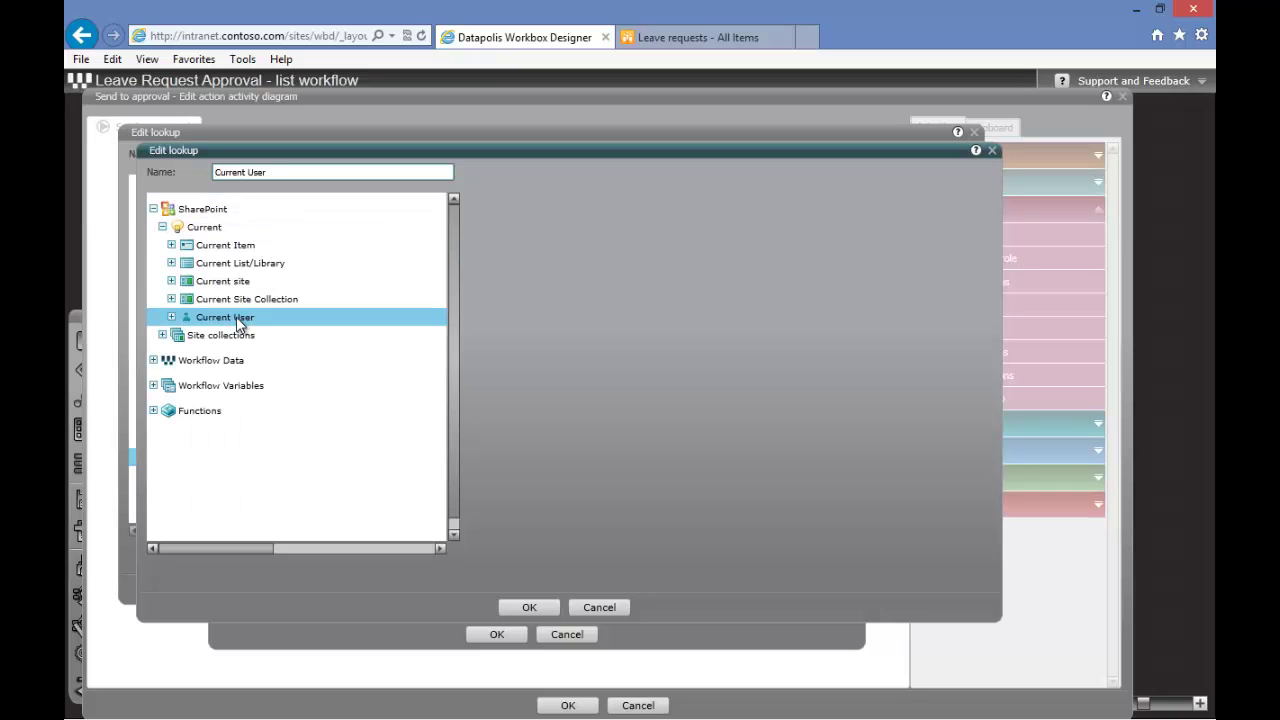
click(511, 607)
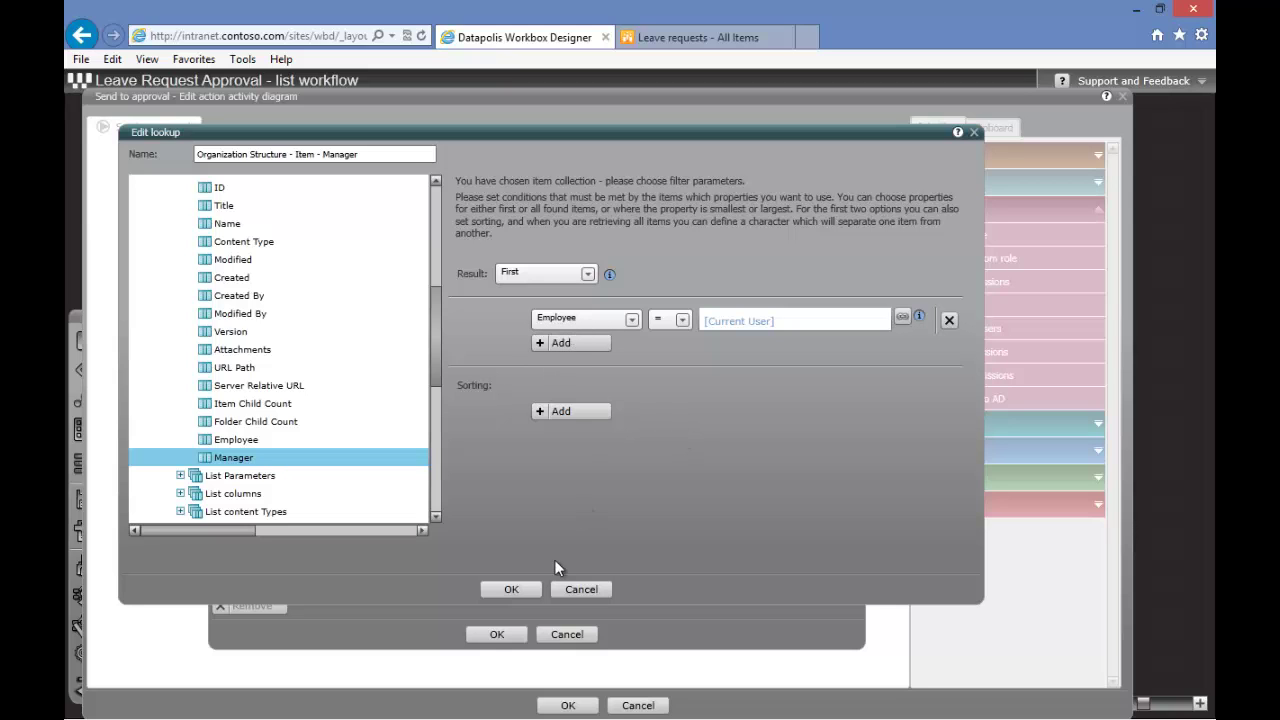
click(505, 589)
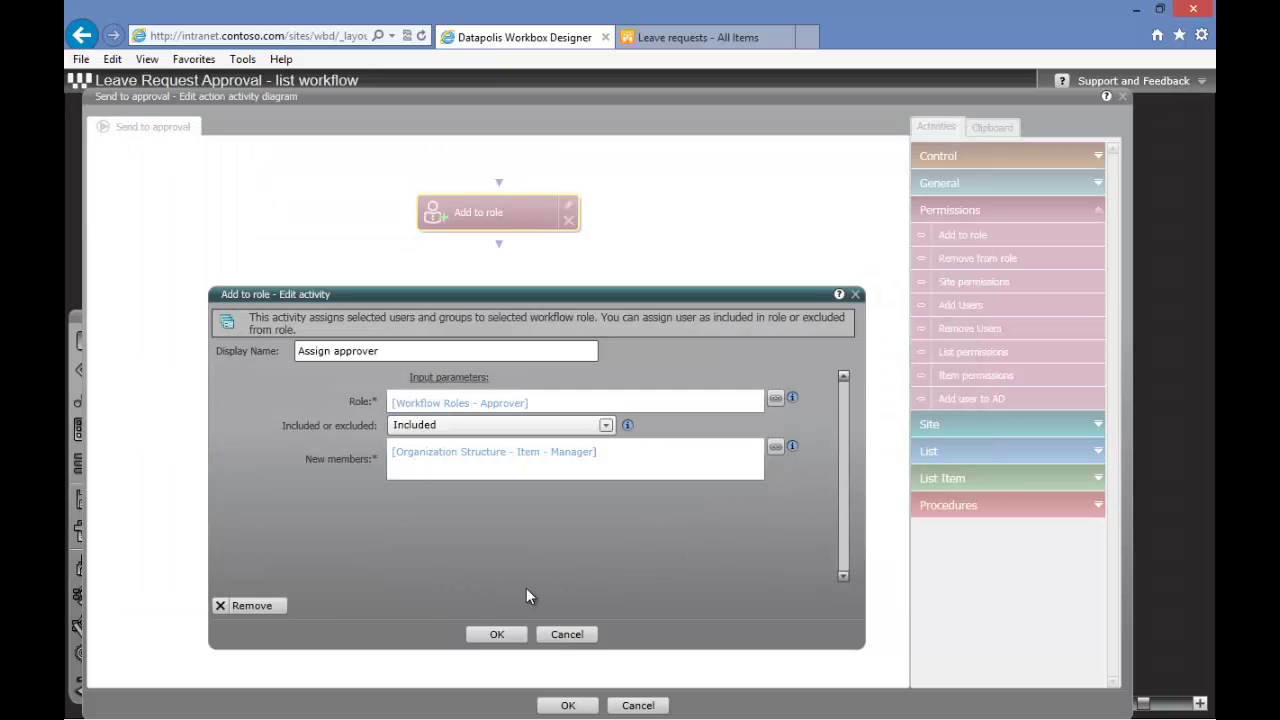
Confirm the Assign approver activity and the Send to approval action's changes, and deploy the workflow.
click(496, 636)
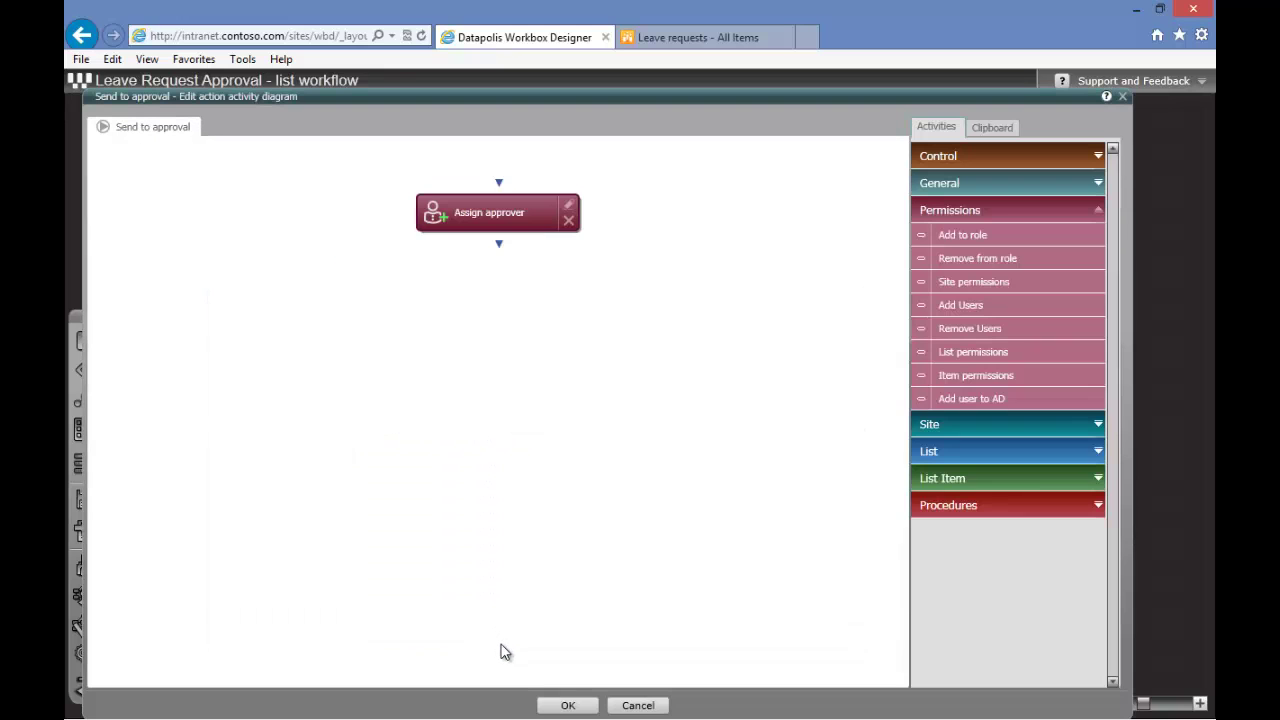
click(566, 705)
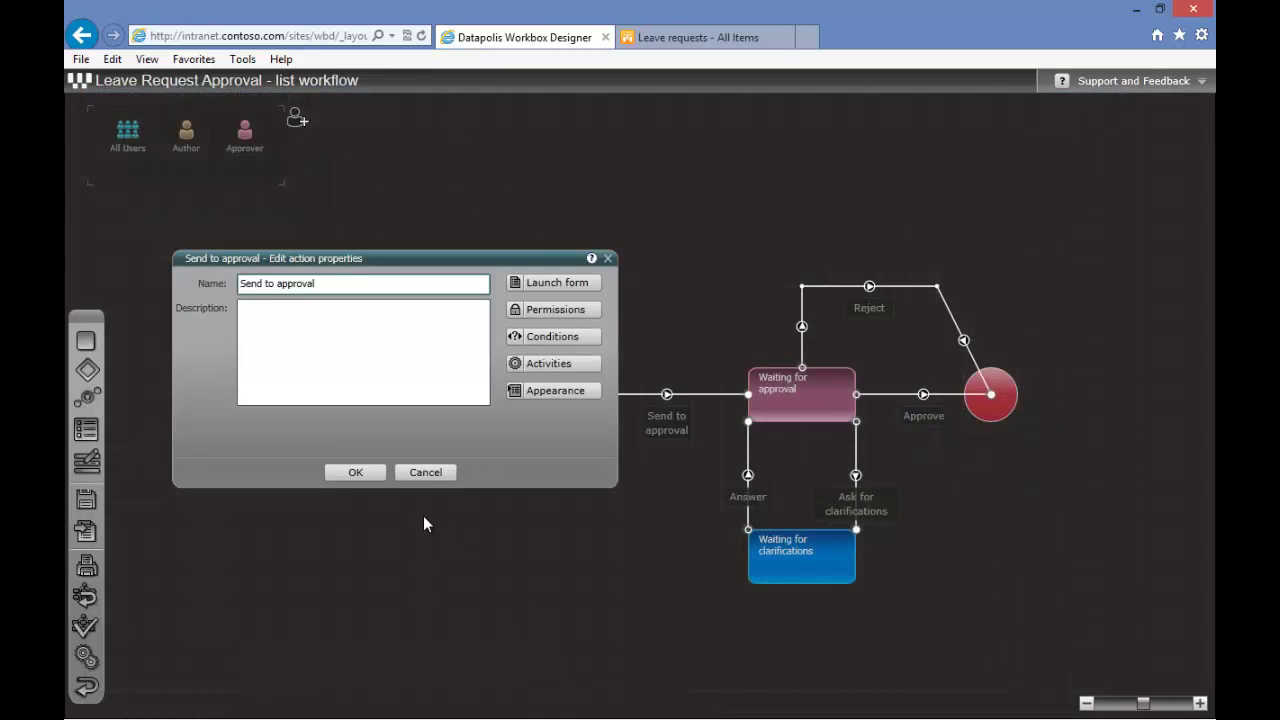
click(360, 475)
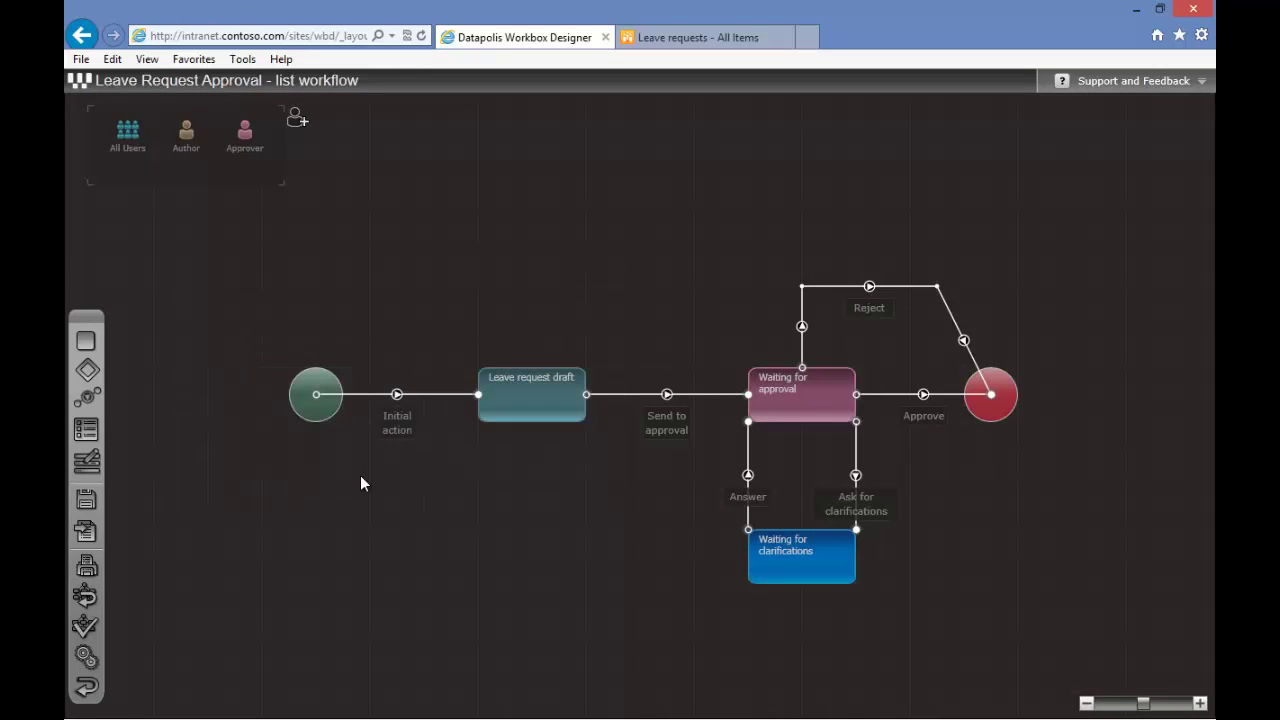
click(86, 540)
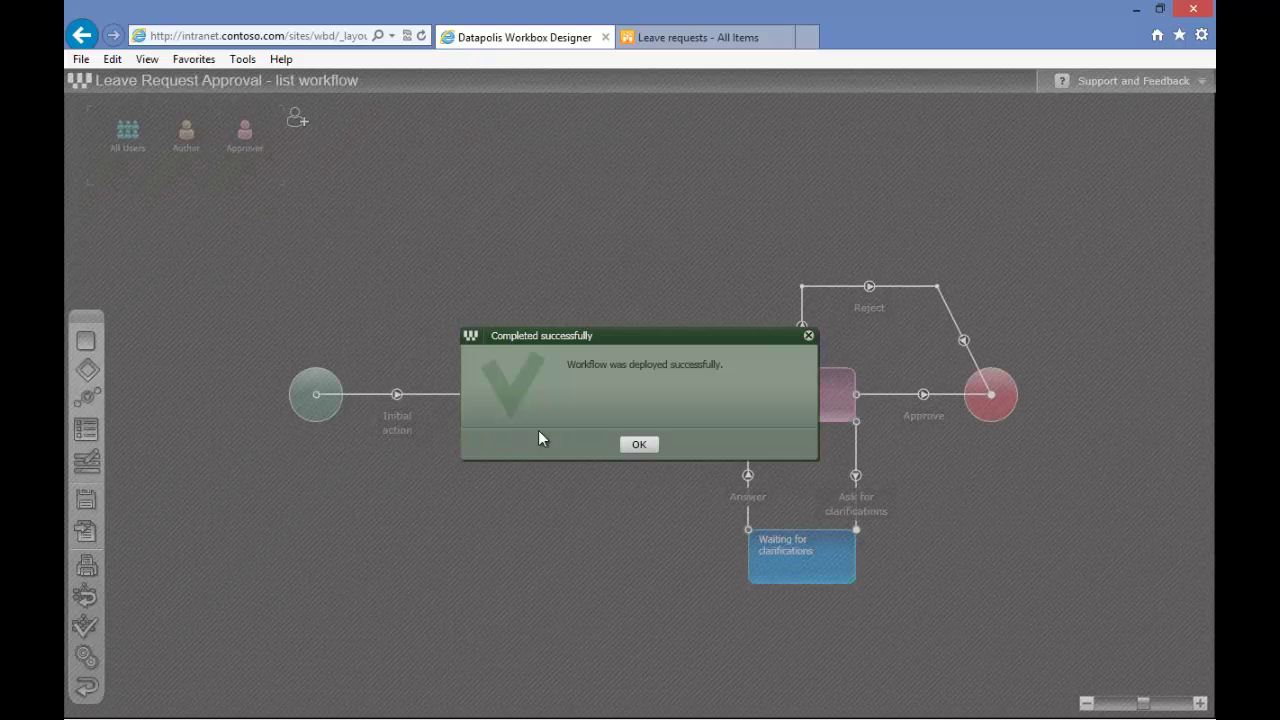
click(639, 445)
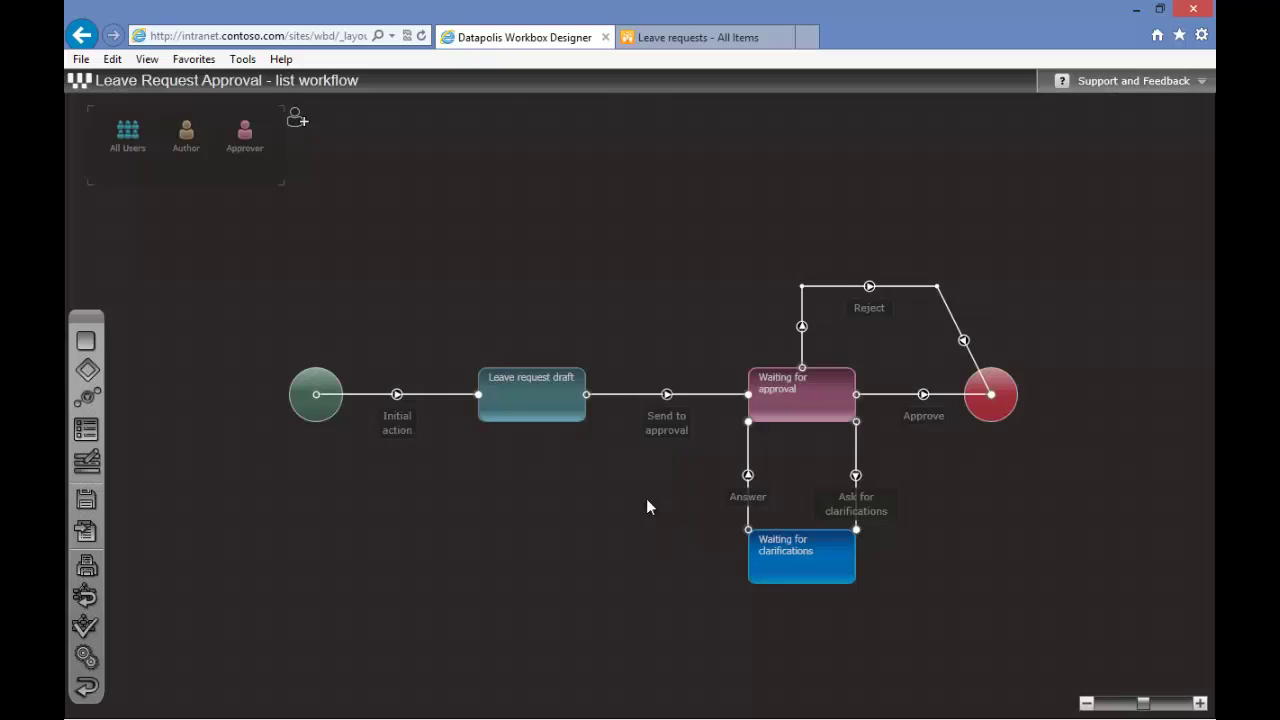
In the Leave requests list, add and save an "Annual Leave" item starting 4/19/2013 and ending 4/26/2013.
click(693, 40)
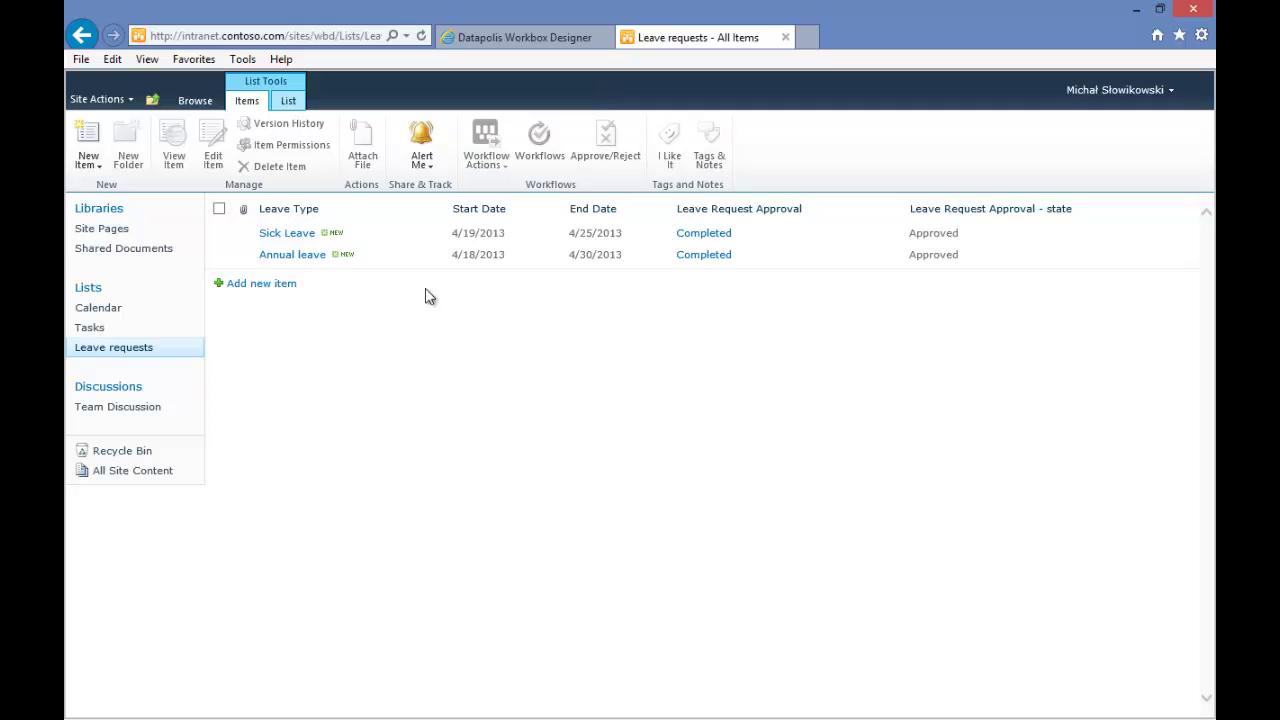
click(259, 285)
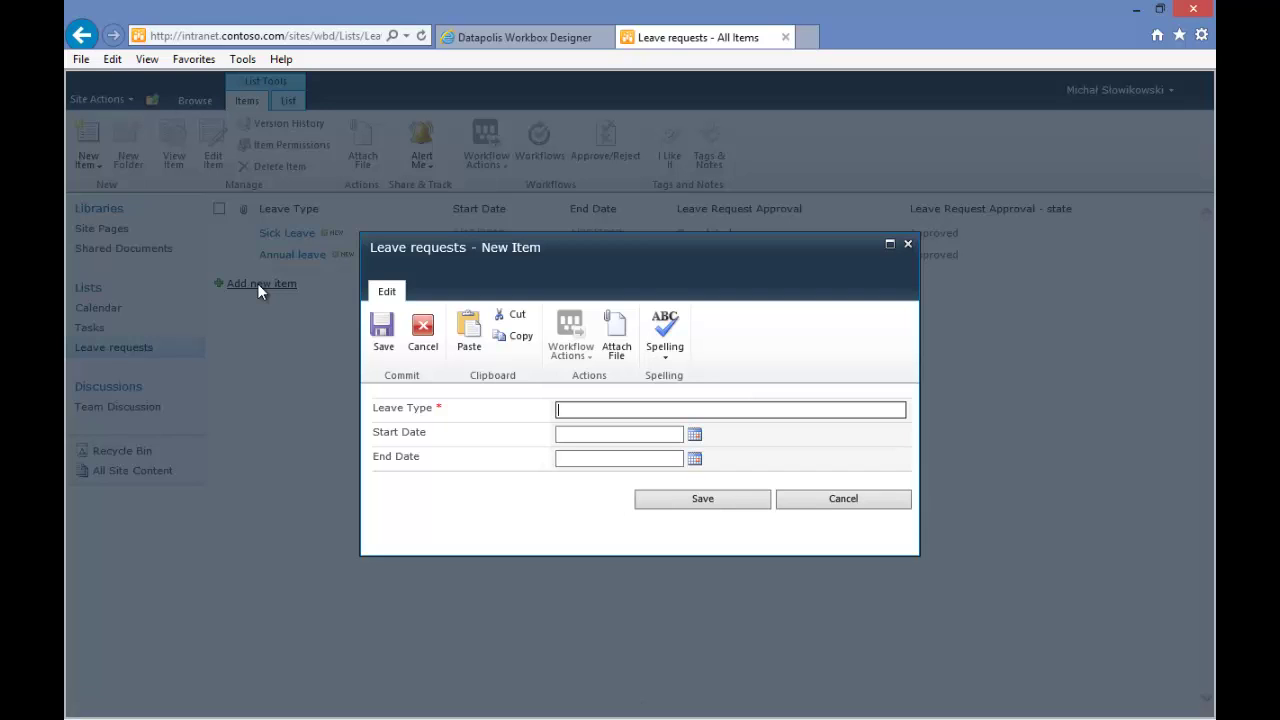
text(Annual Leave)
click(696, 438)
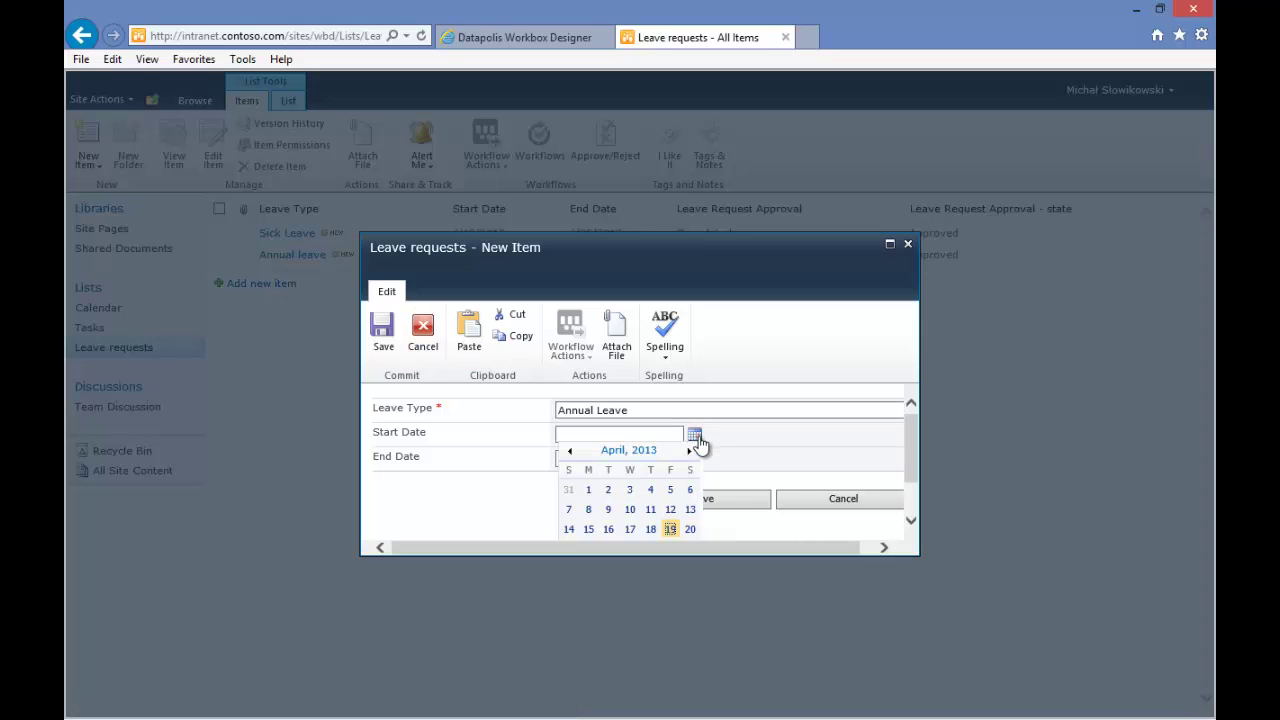
click(670, 529)
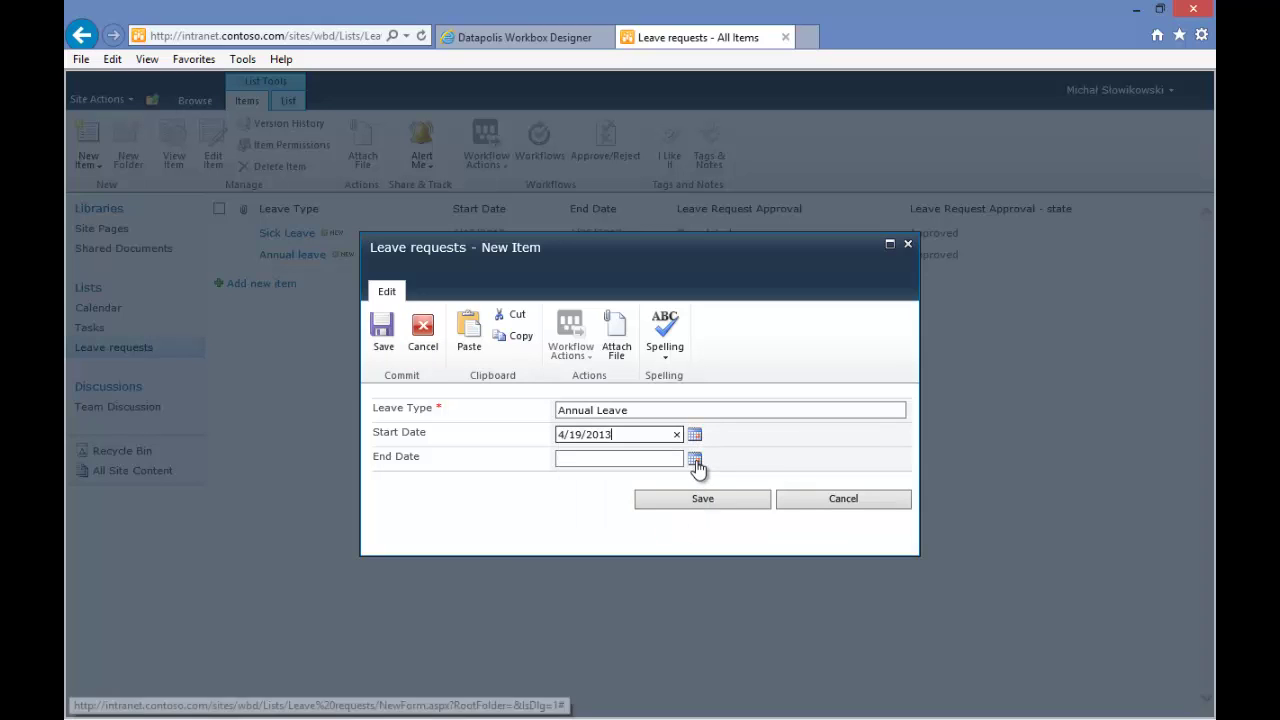
click(694, 458)
scroll(659, 503, down, 1)
click(670, 510)
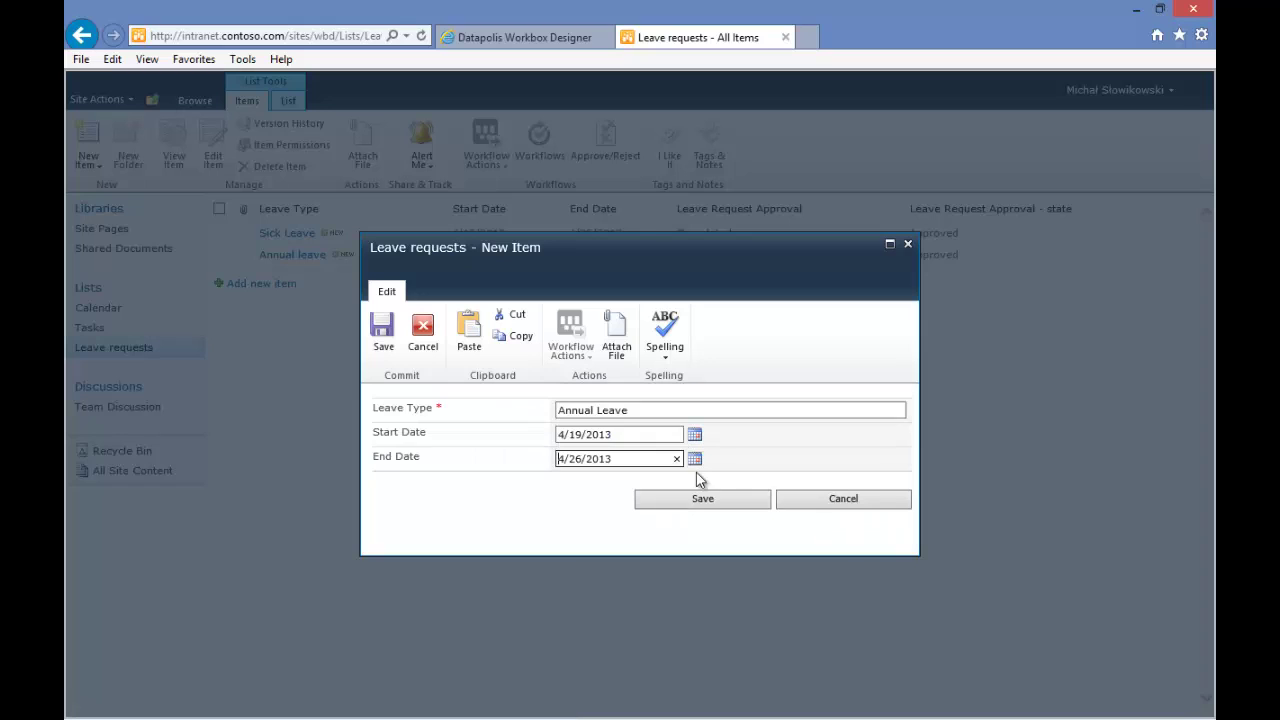
click(715, 491)
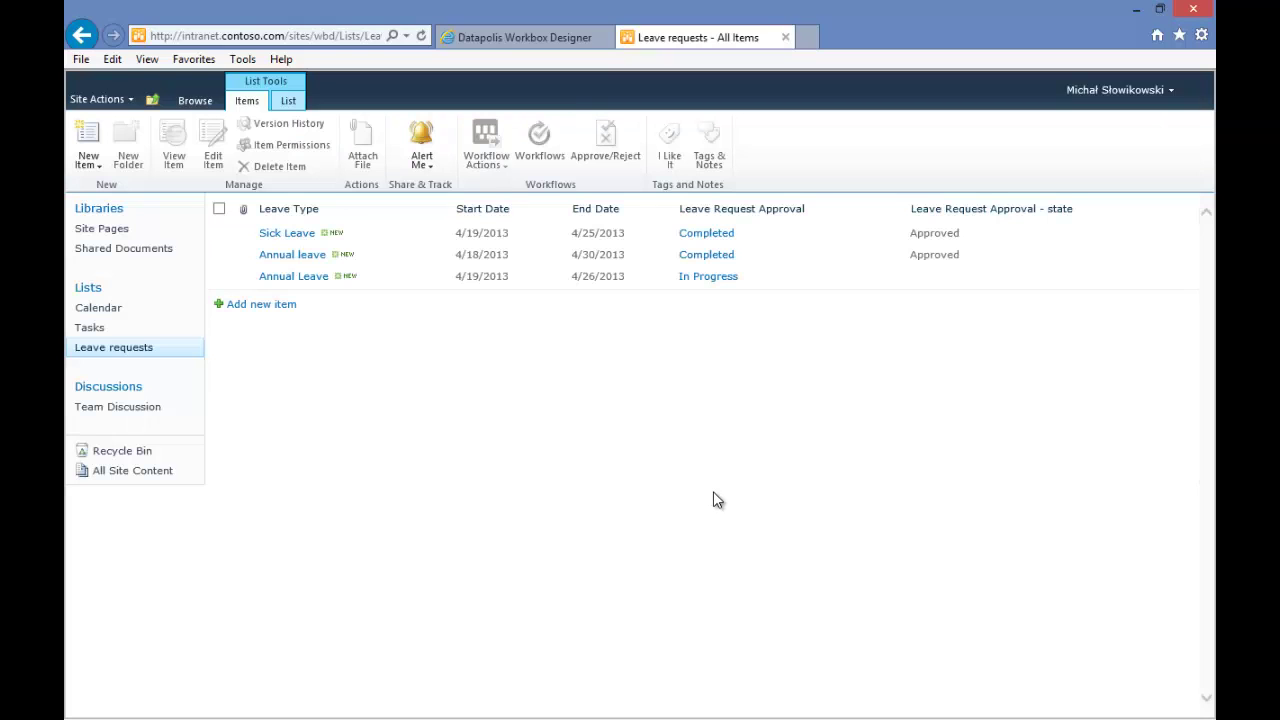
Refresh the Leave requests list, then launch and confirm the Send to approval action for the Annual Leave item ending 4/26/2013.
key(F5)
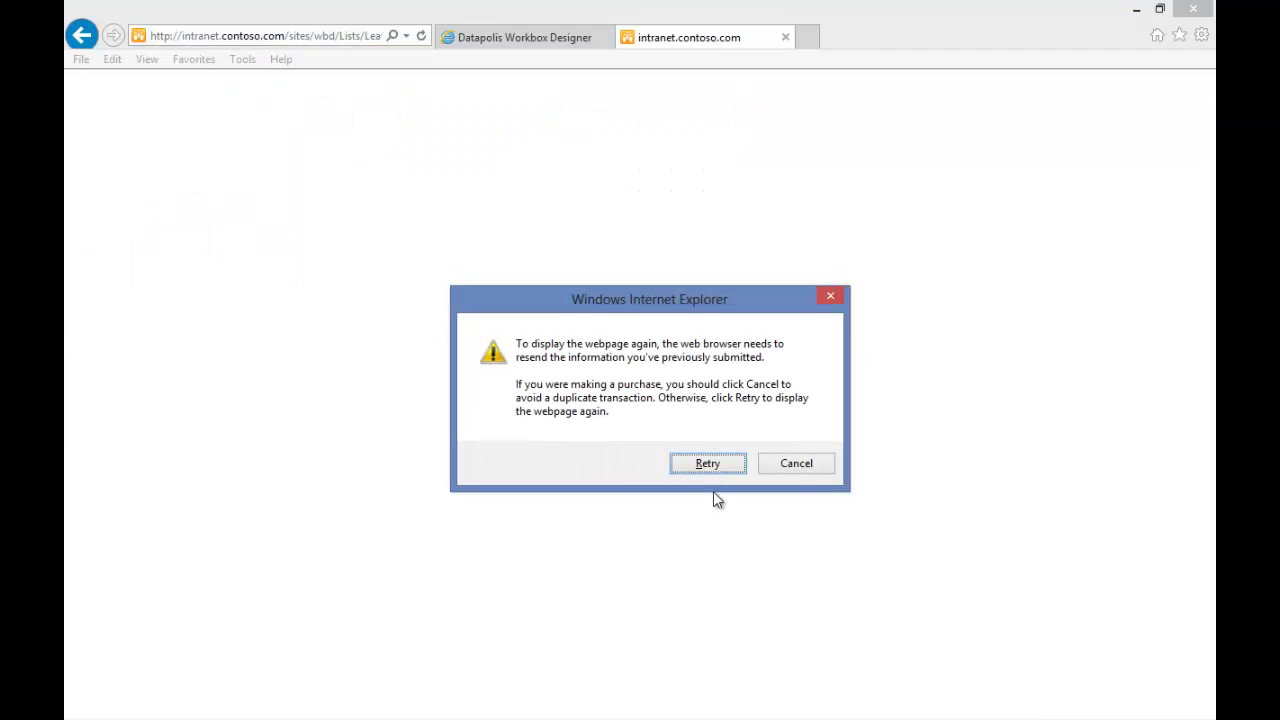
key(Return)
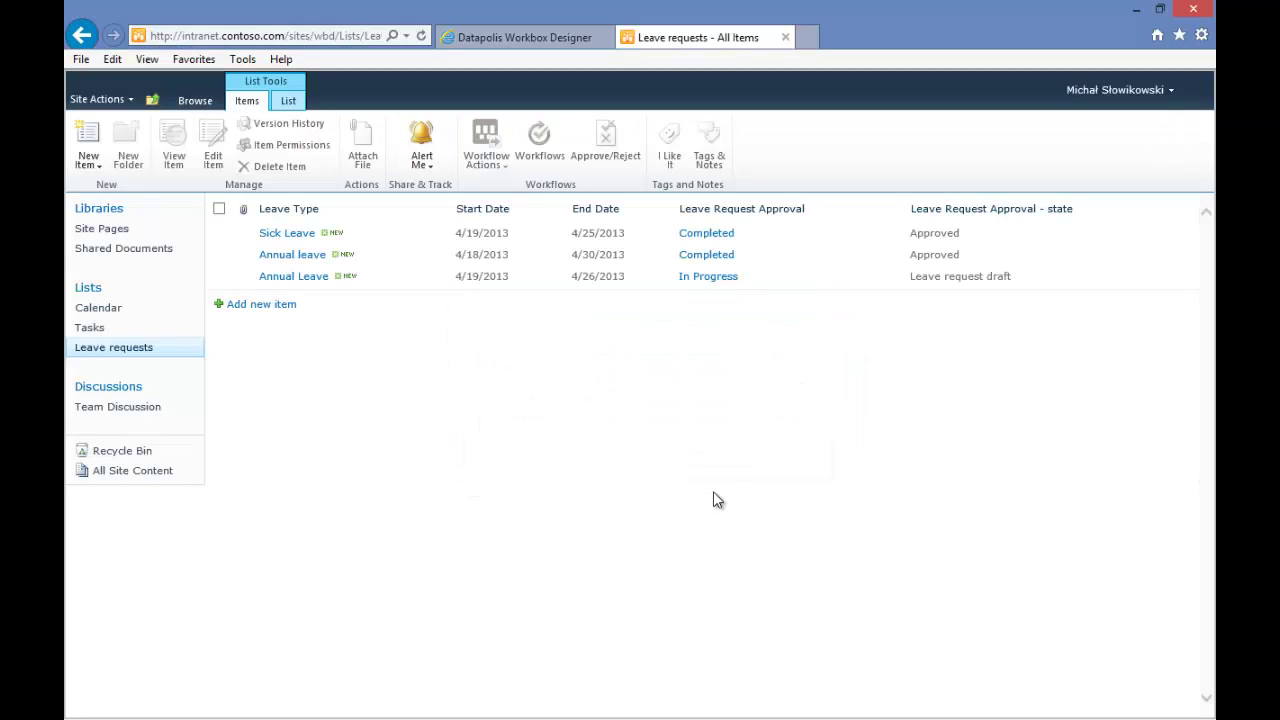
right_click(713, 491)
click(705, 497)
click(445, 280)
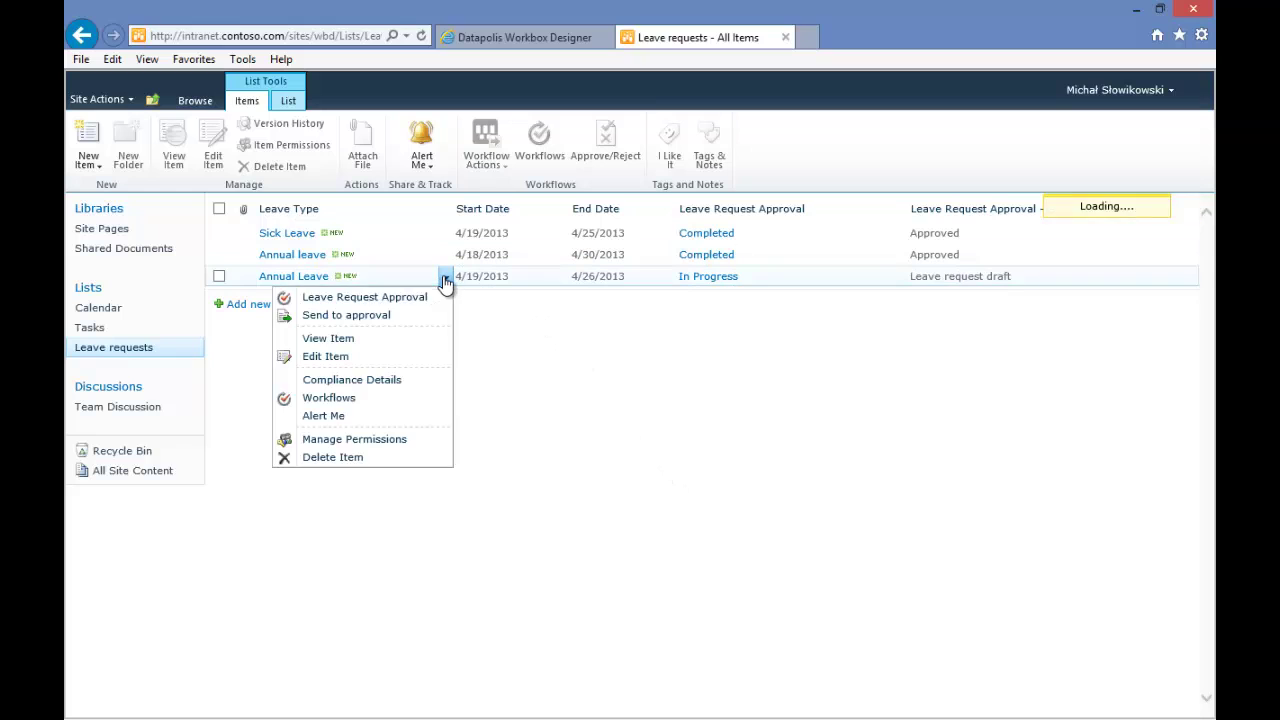
click(364, 316)
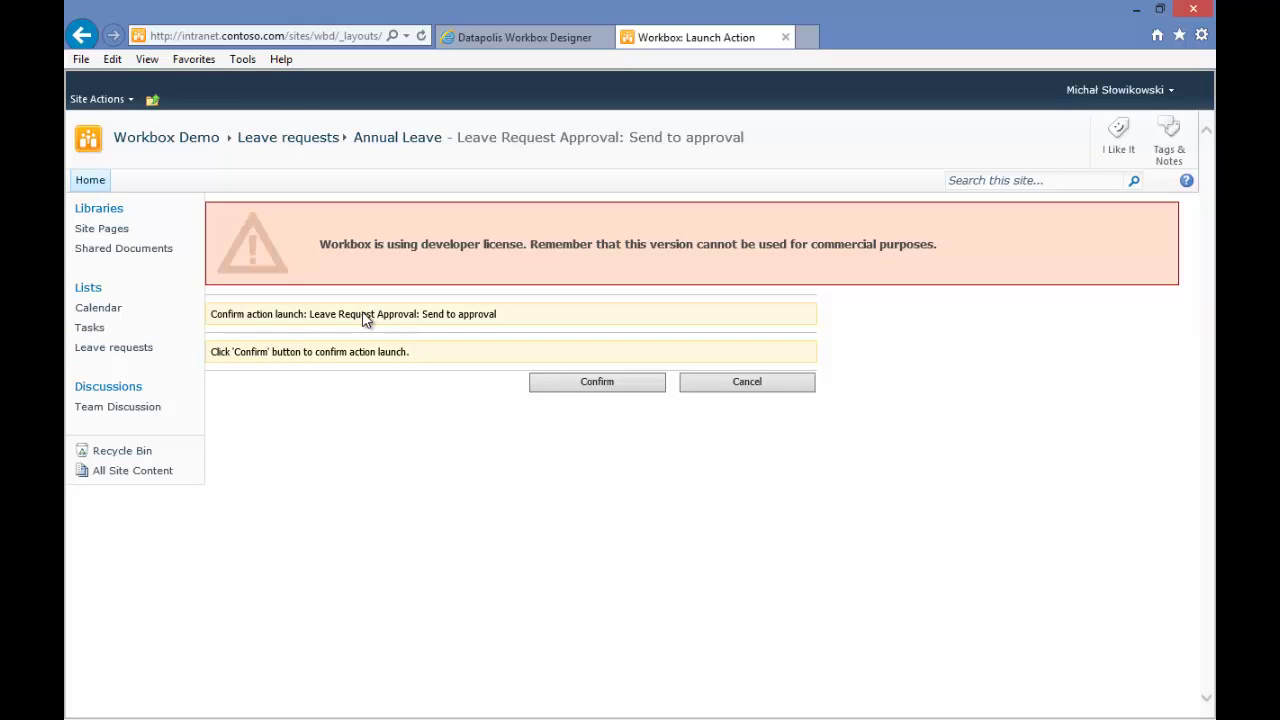
click(594, 392)
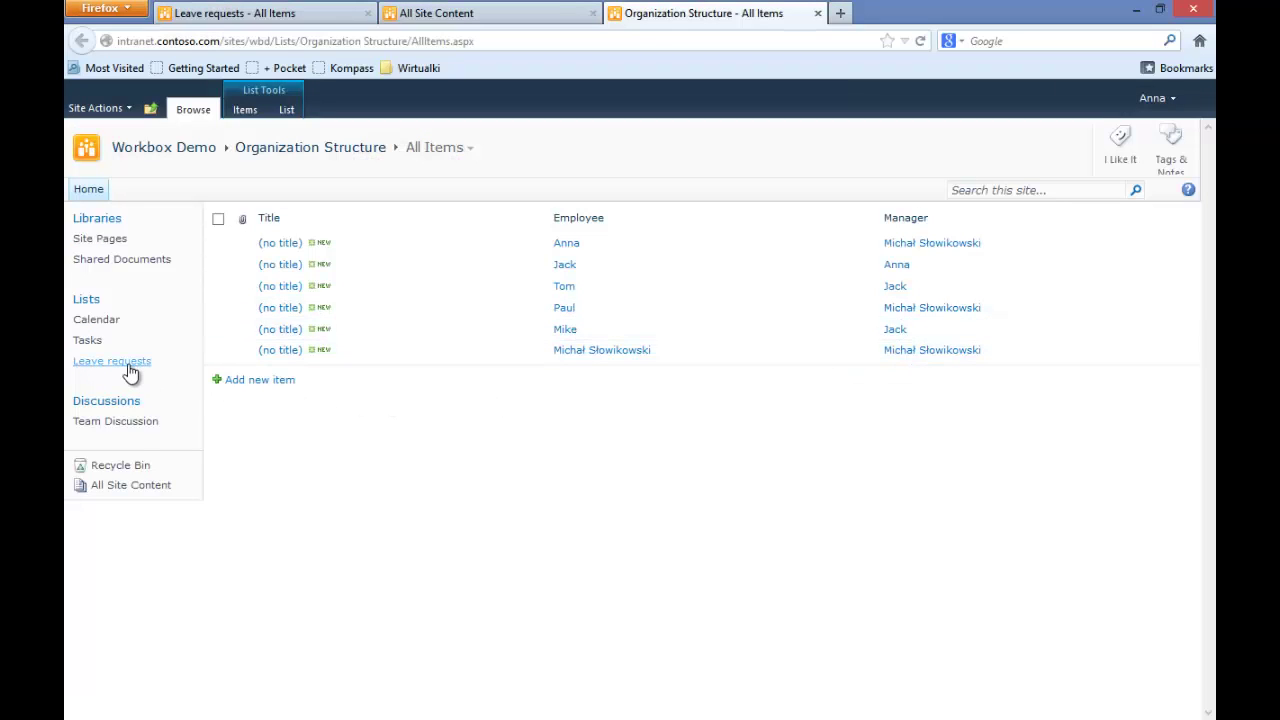
In the Firefox session, refresh Leave requests, inspect the actions offered for the Annual Leave item ending 4/26/2013, and review the Organization Structure list.
click(229, 14)
key(F5)
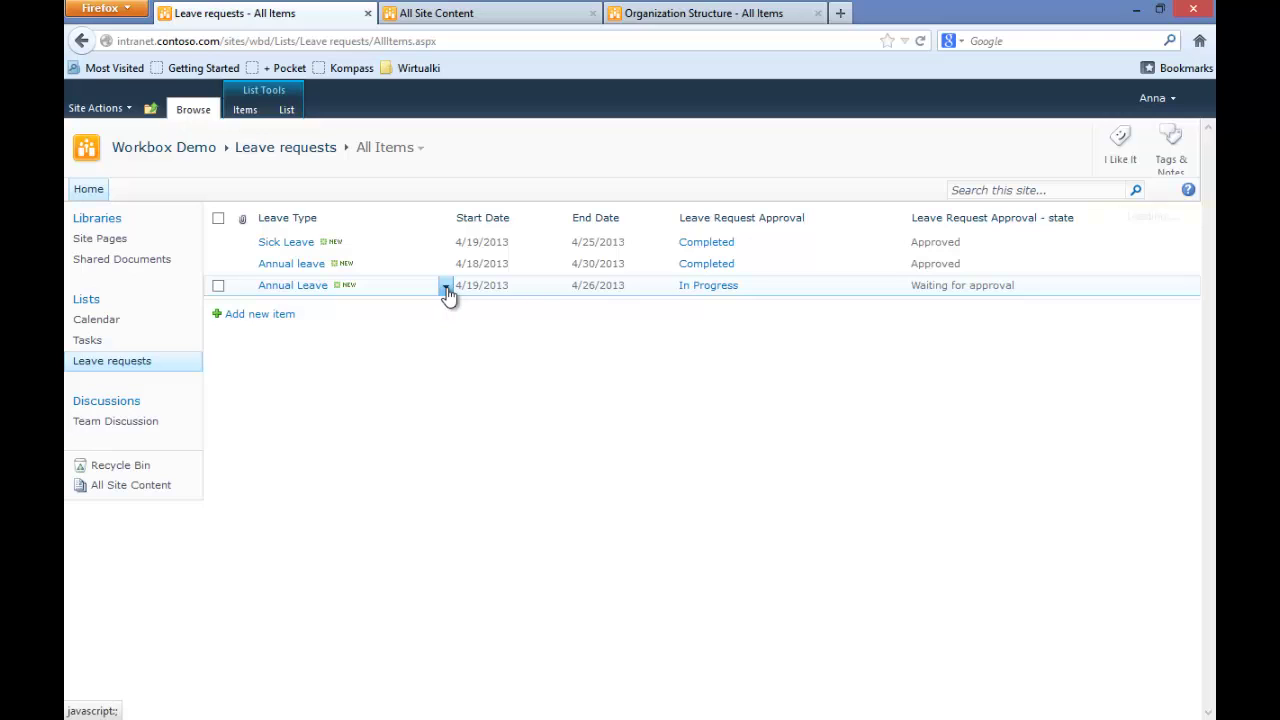
click(446, 288)
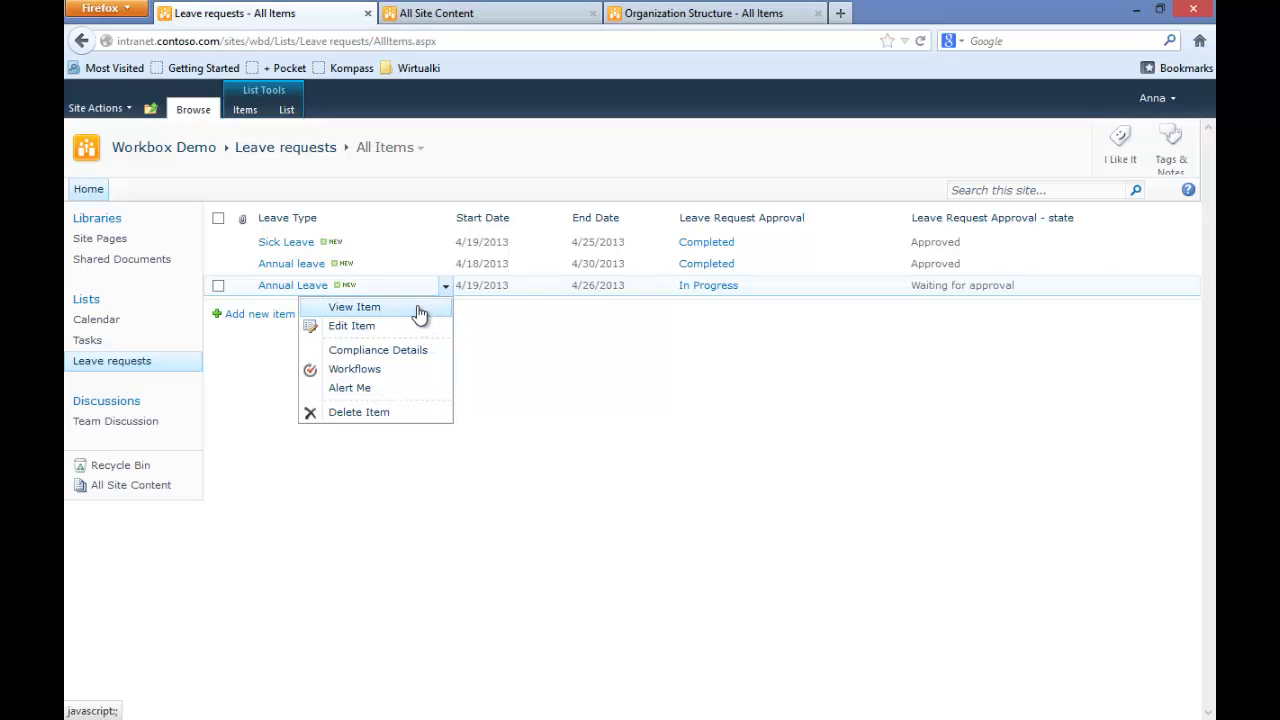
click(489, 320)
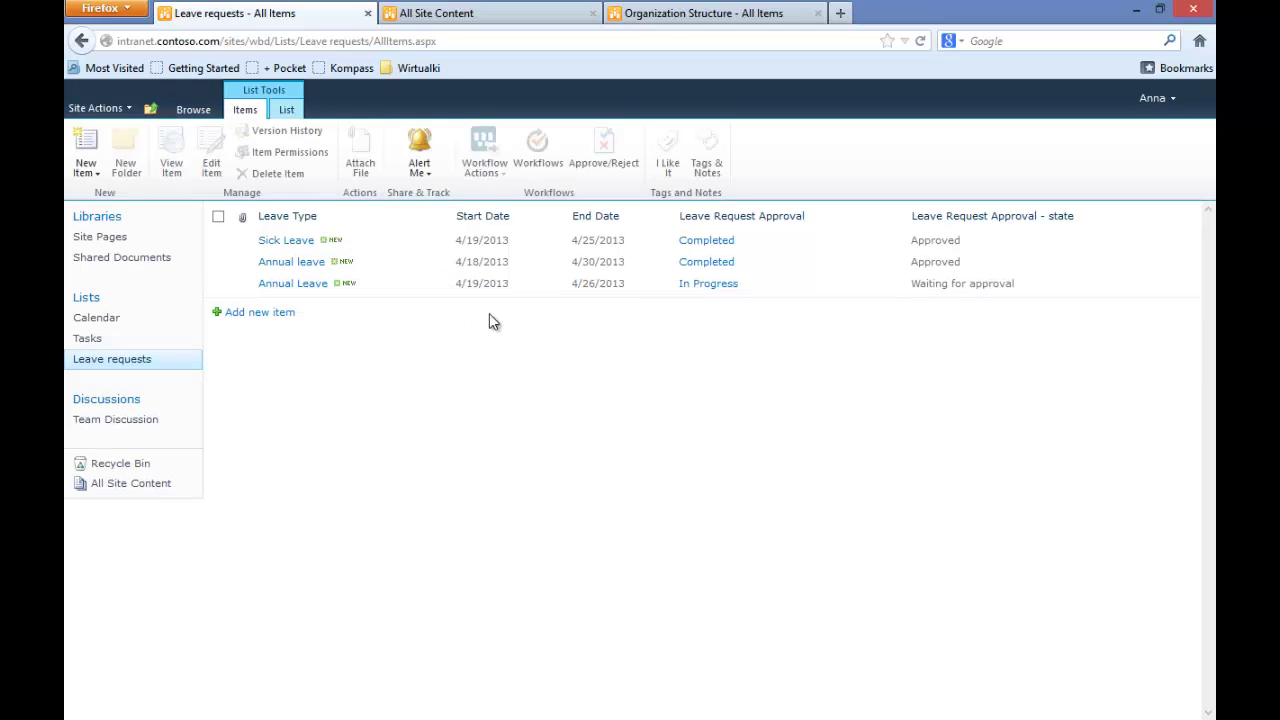
click(677, 16)
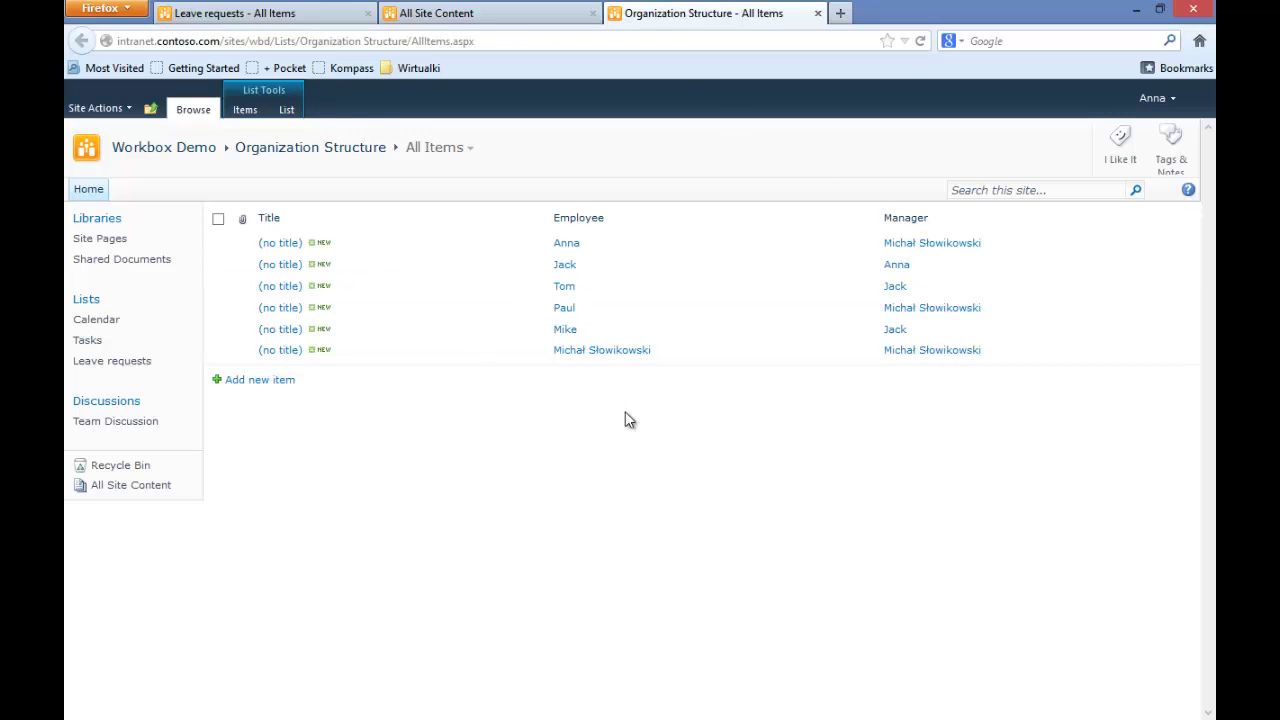
Switch back to Internet Explorer, then launch and confirm the Approve action for the Annual Leave item ending 4/26/2013.
key(alt+Tab)
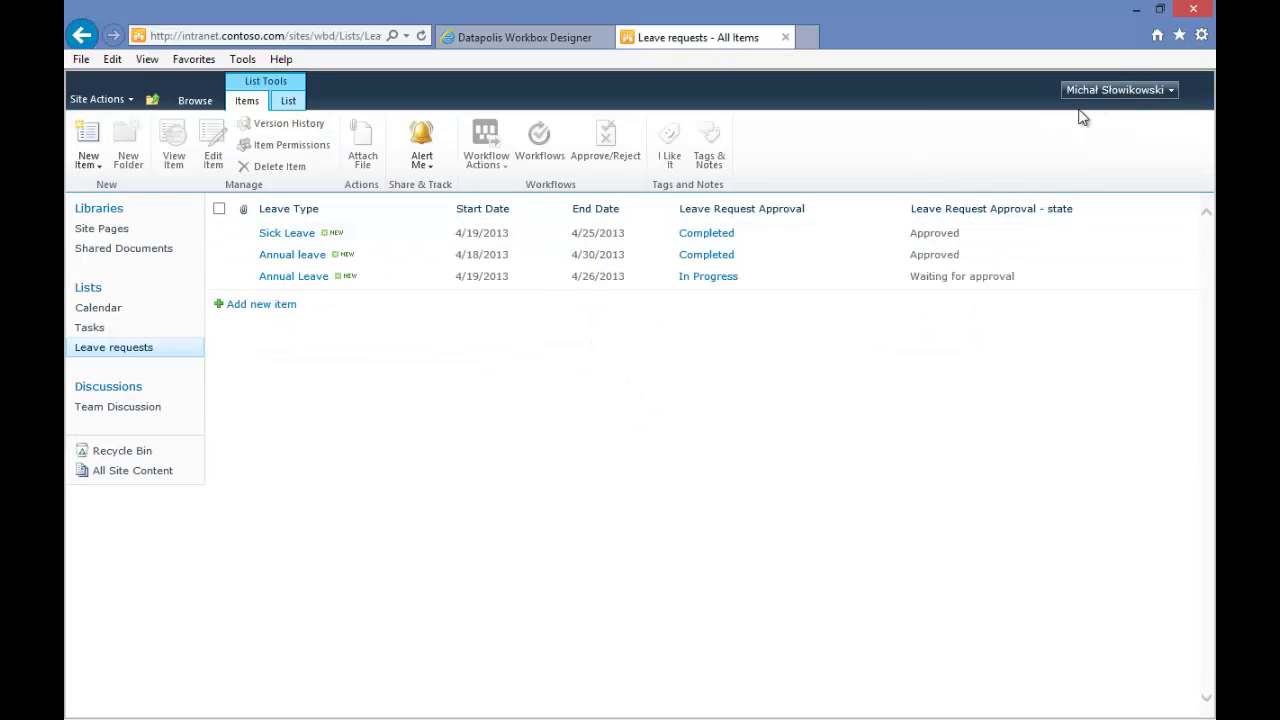
click(446, 279)
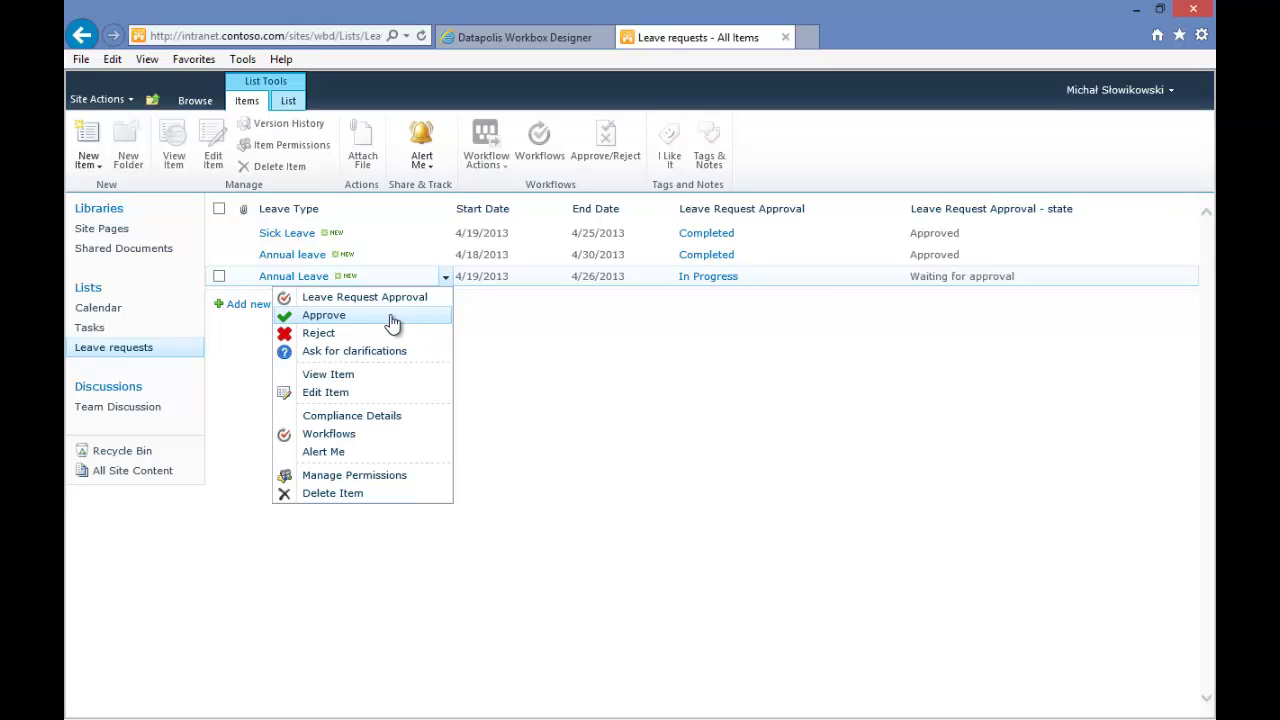
click(330, 315)
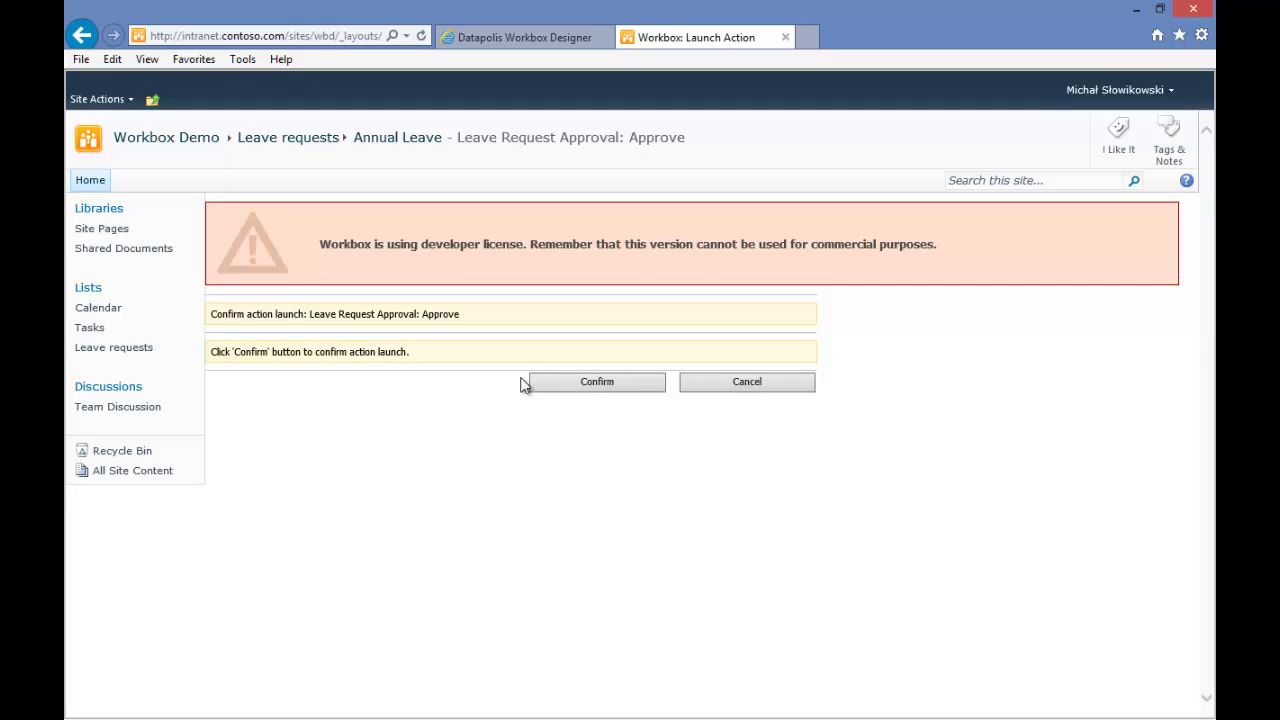
click(565, 385)
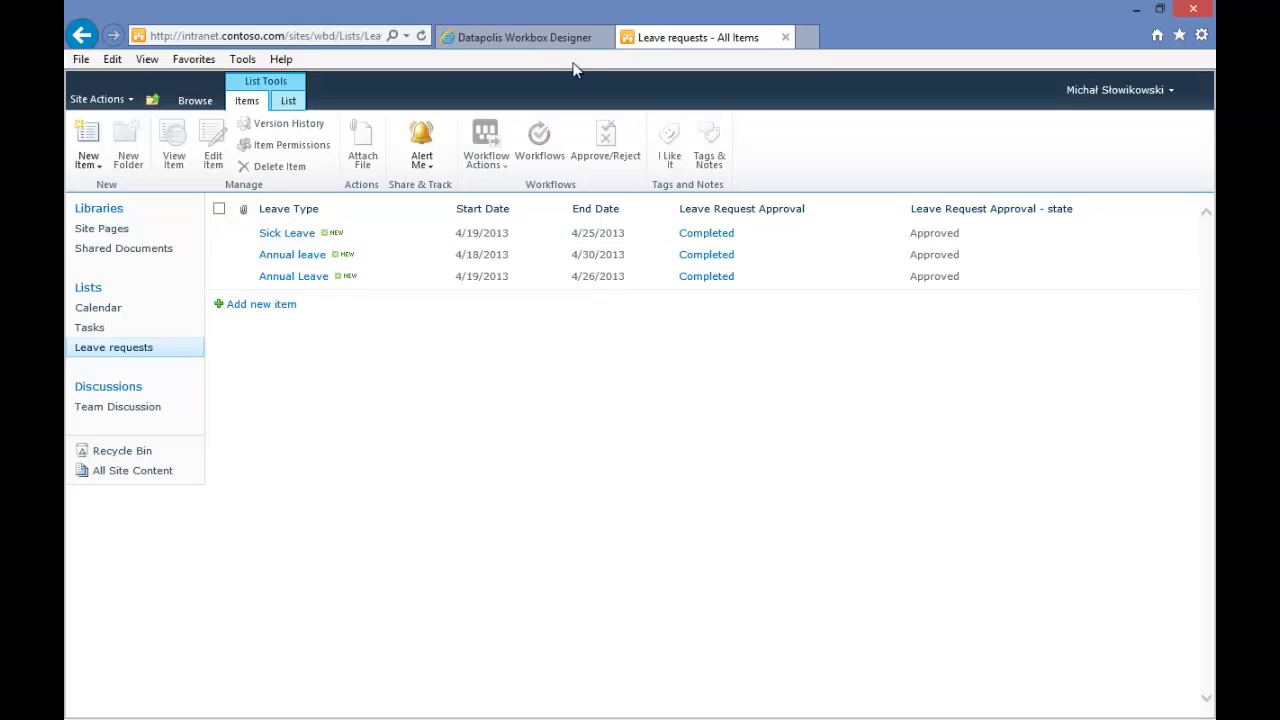
In the workflow designer, create a String workflow variable named Comment from the Ask for clarifications action's launch form.
click(534, 41)
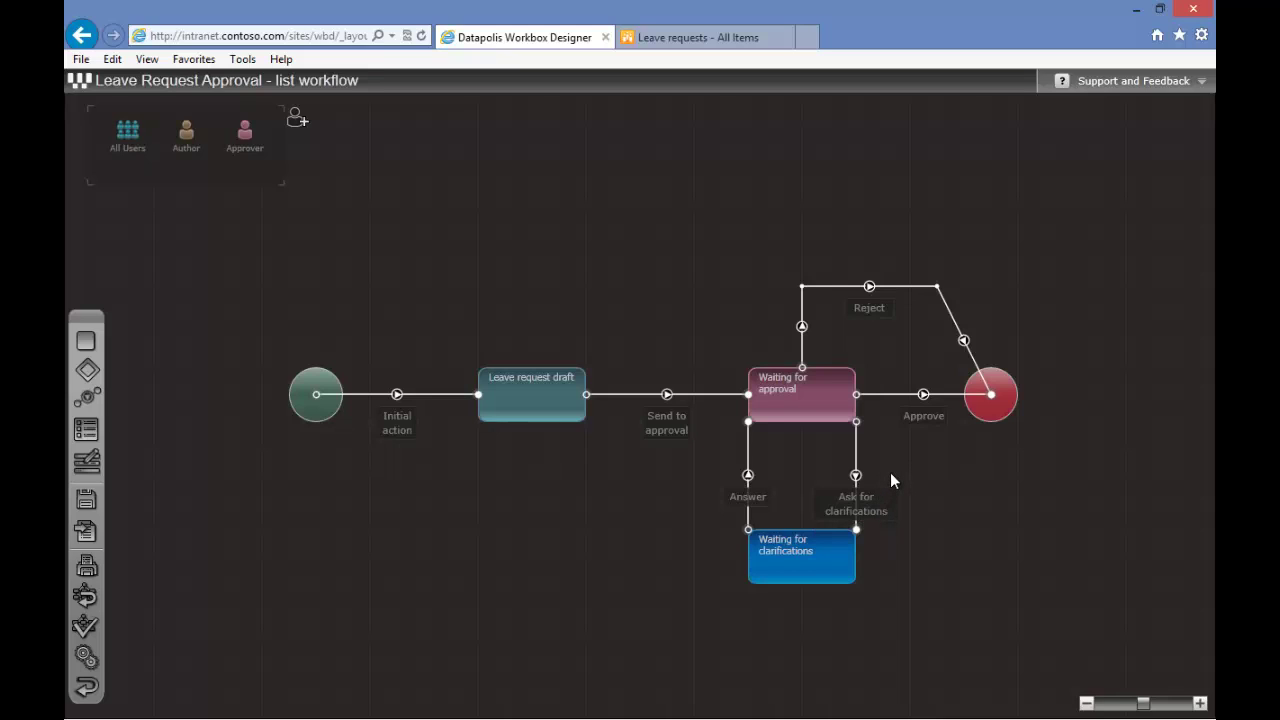
click(838, 500)
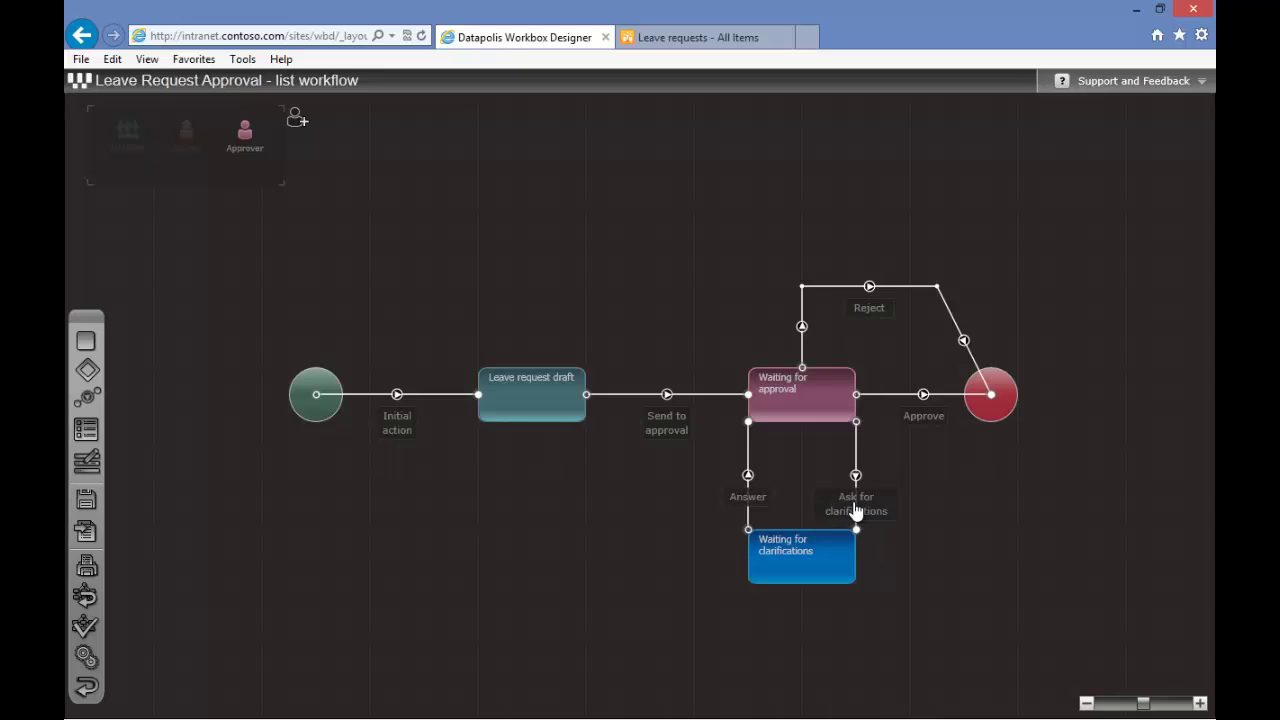
double_click(855, 511)
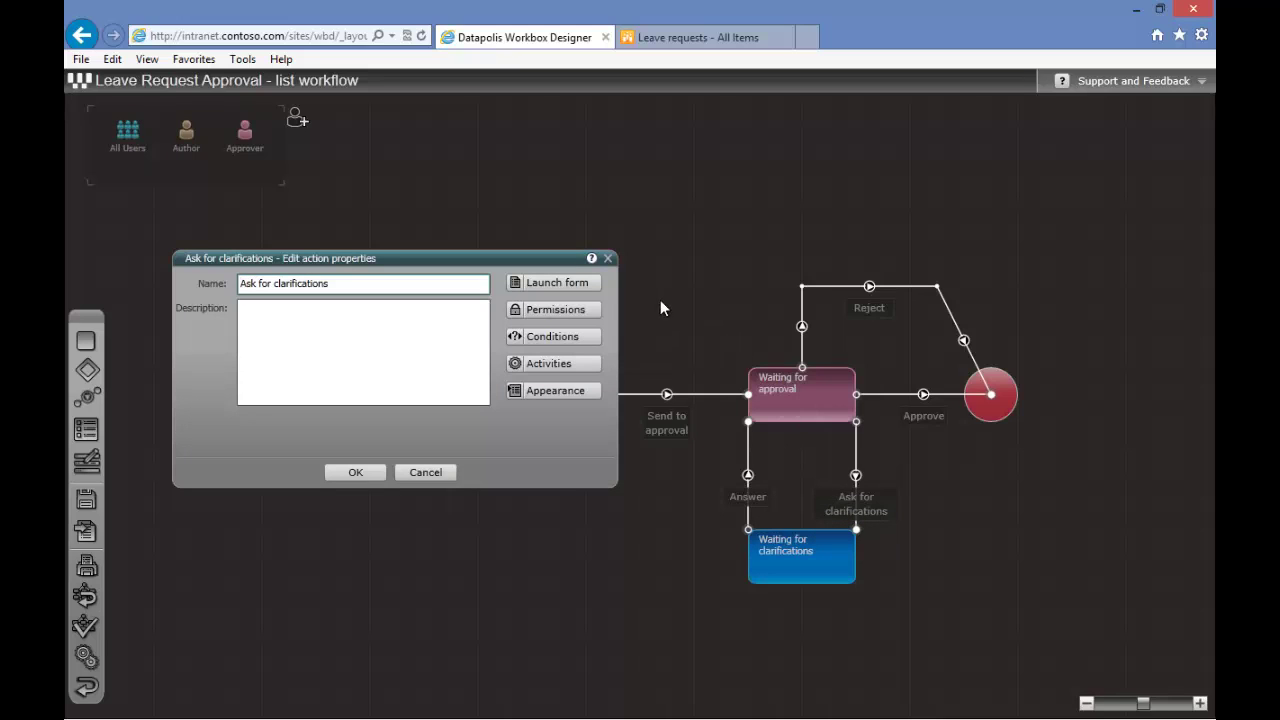
click(589, 284)
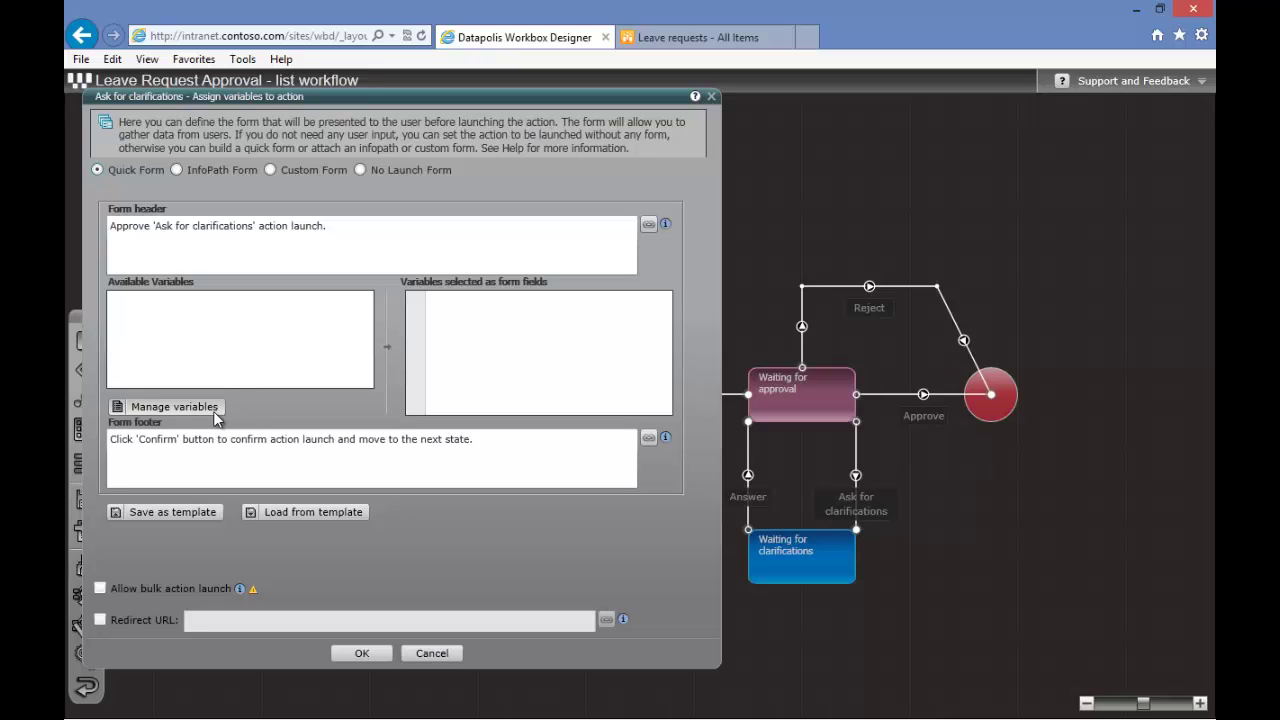
click(152, 412)
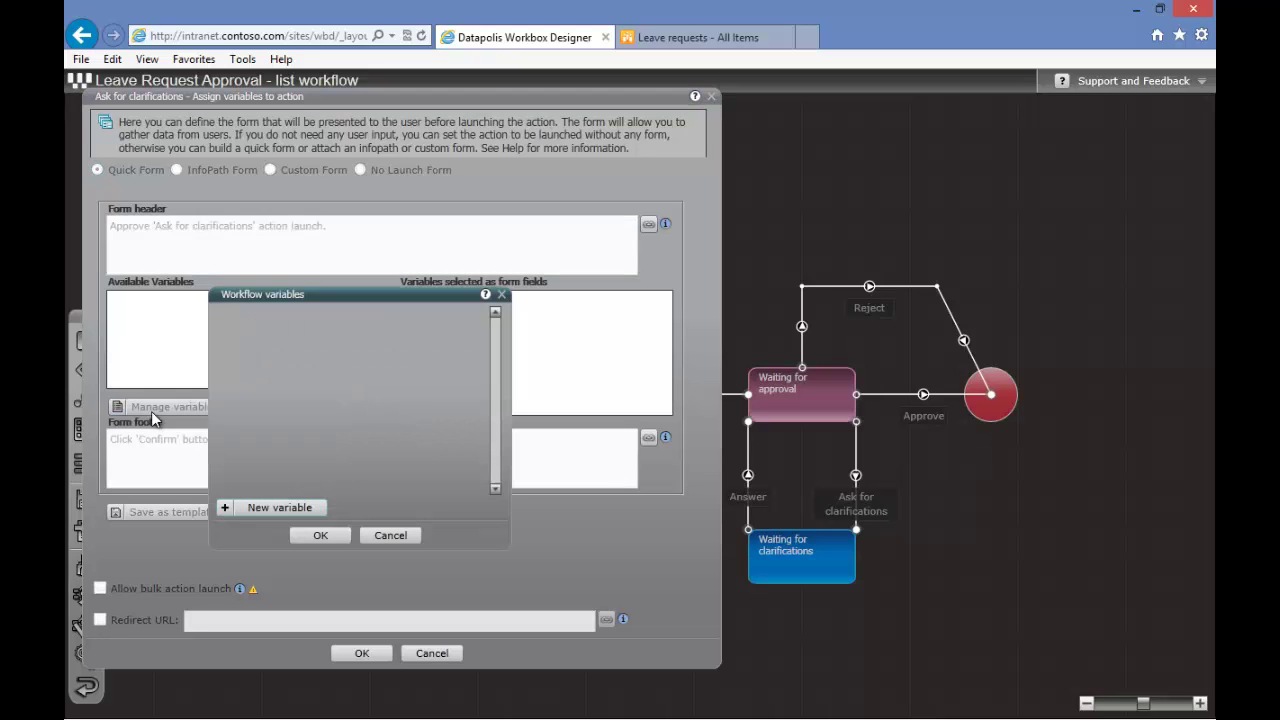
click(278, 510)
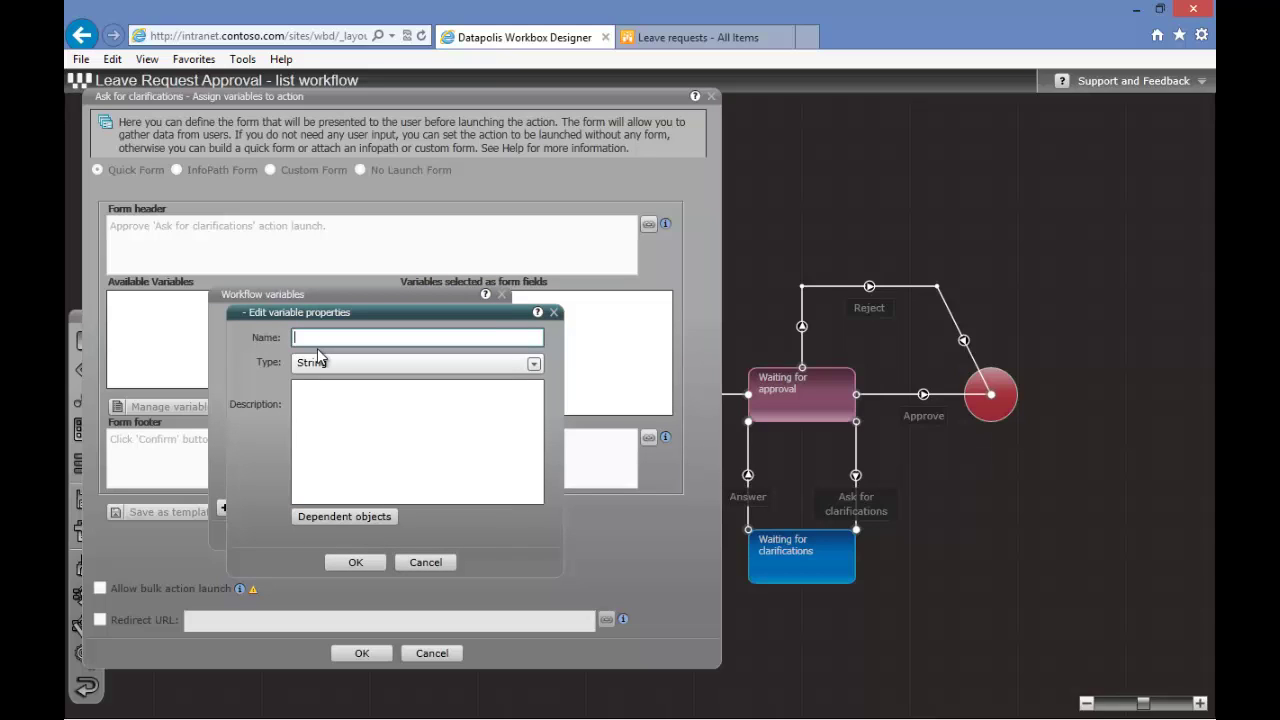
text(Comment)
click(373, 562)
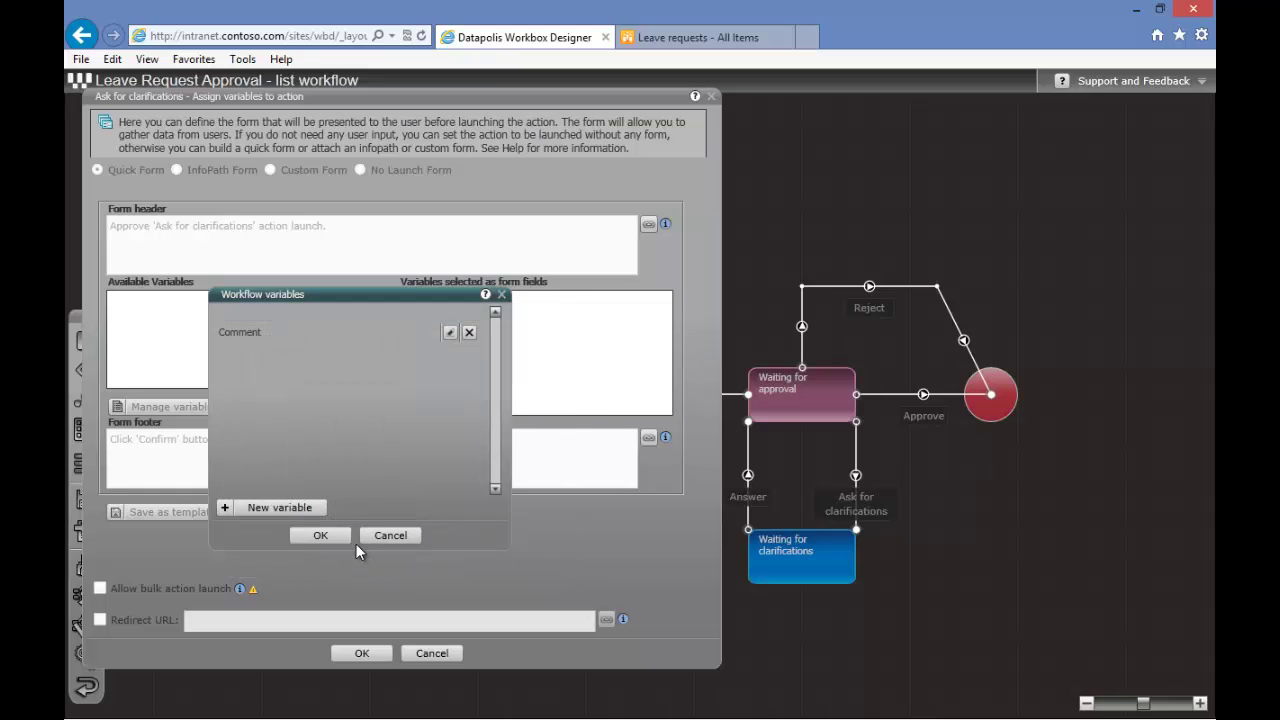
click(325, 539)
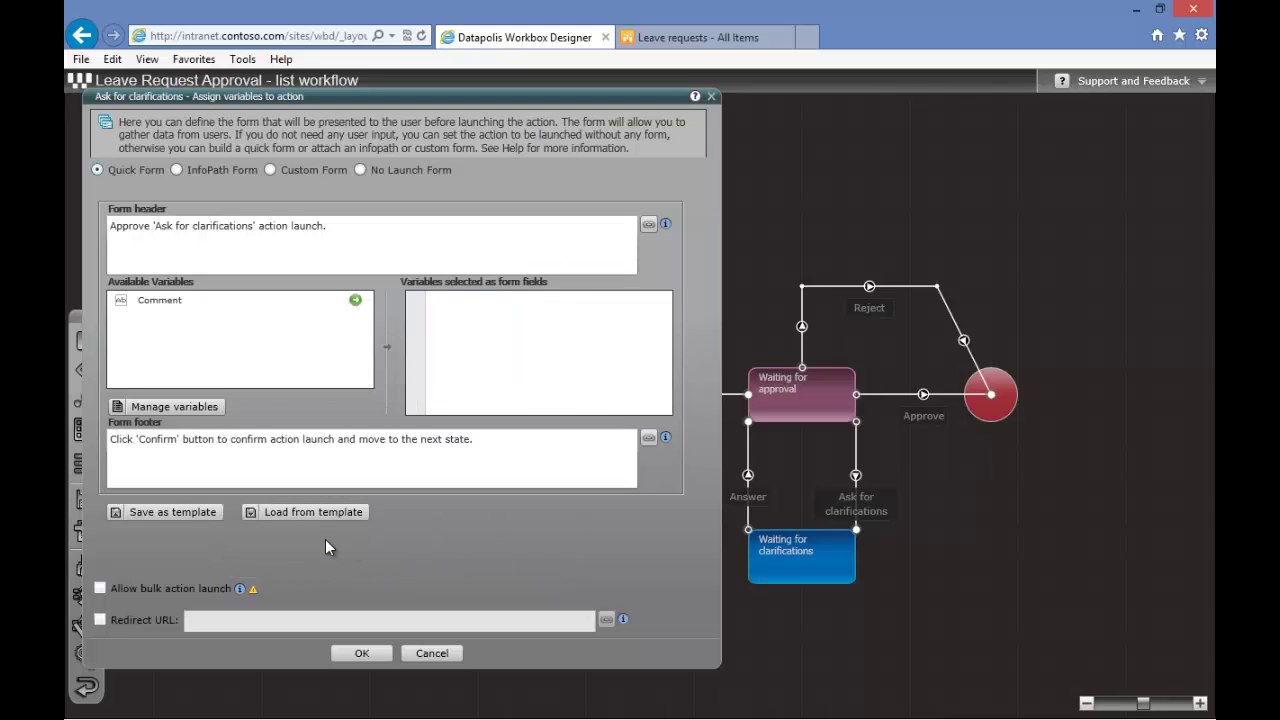
Add Comment to the launch form as a required Multiline text field and confirm the form.
click(355, 301)
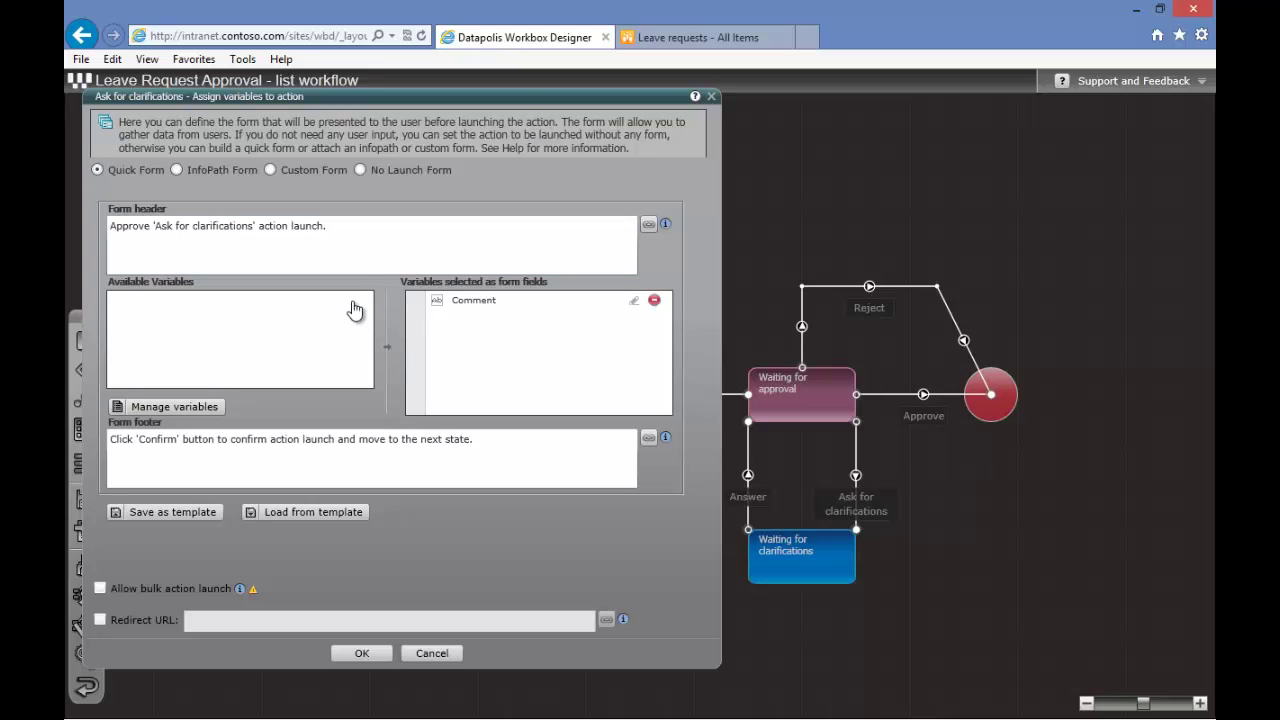
click(634, 302)
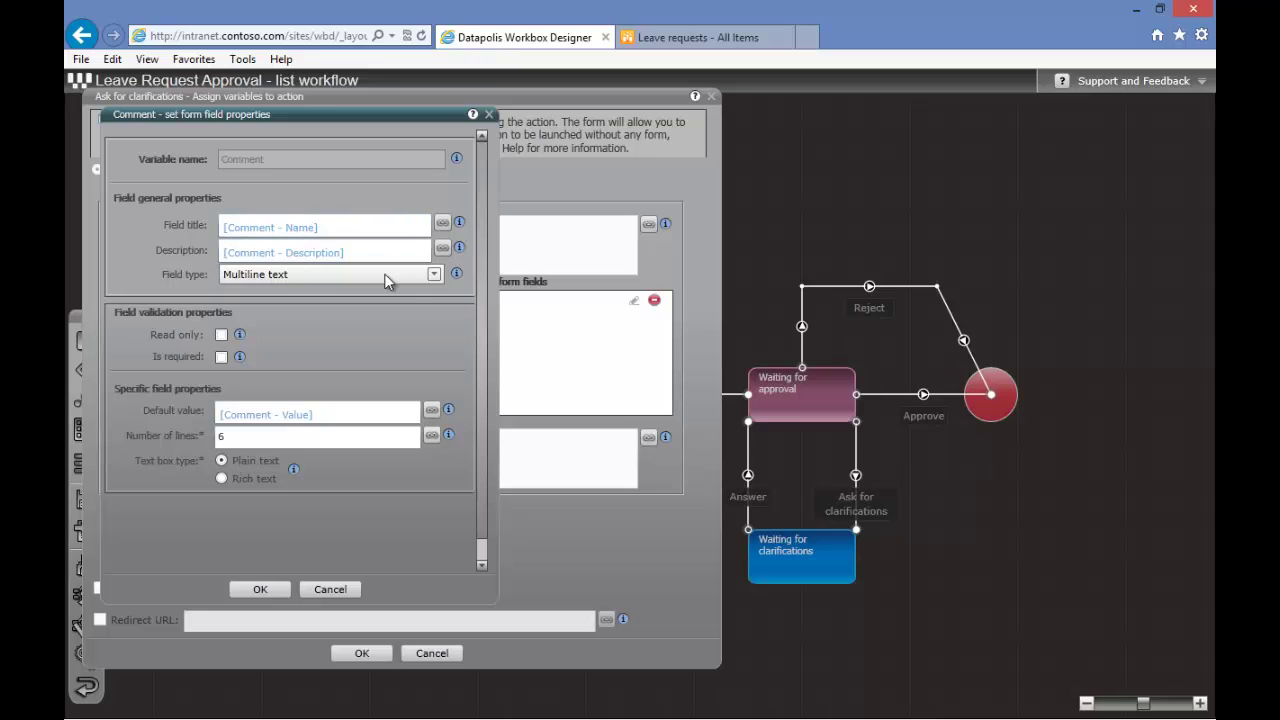
click(434, 276)
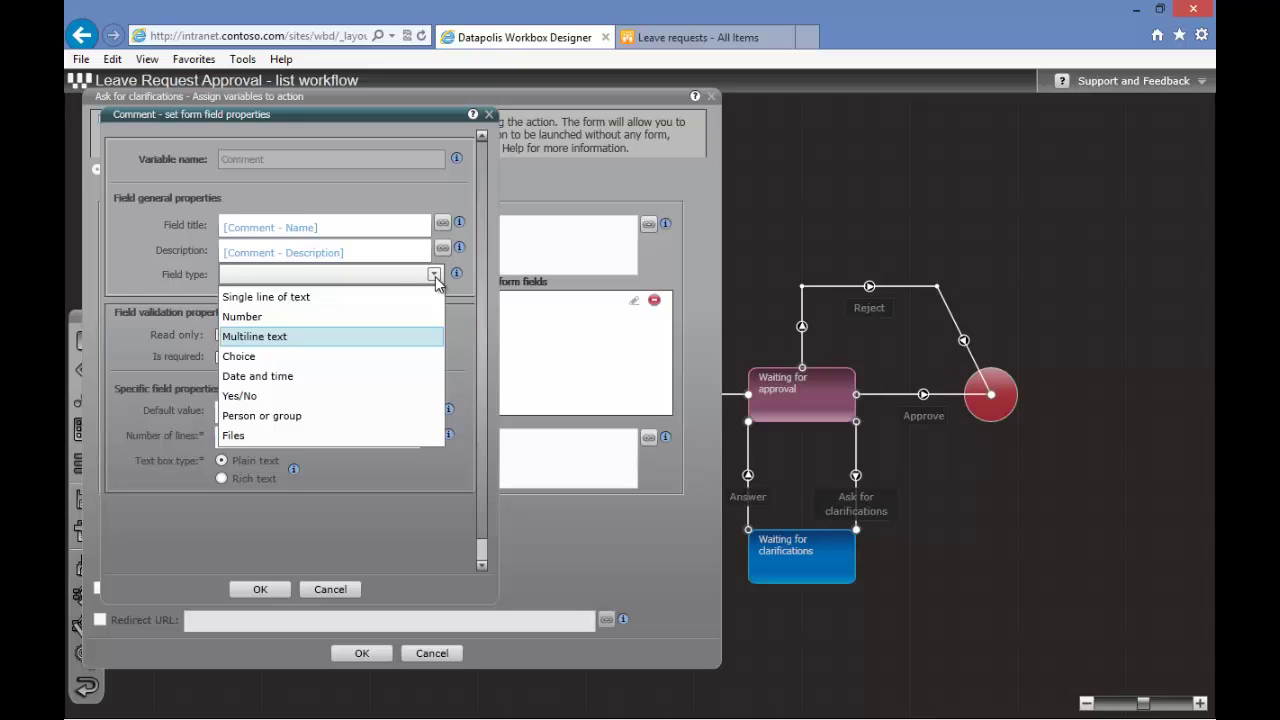
click(294, 337)
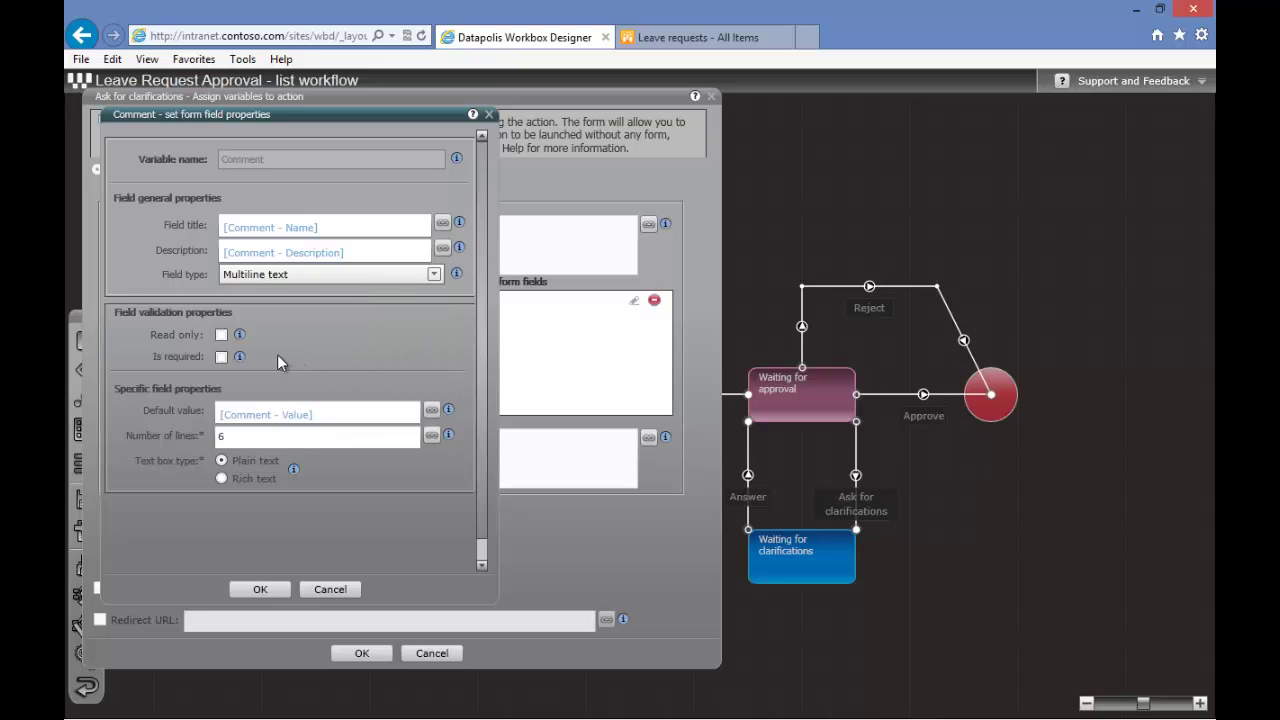
click(221, 357)
click(260, 589)
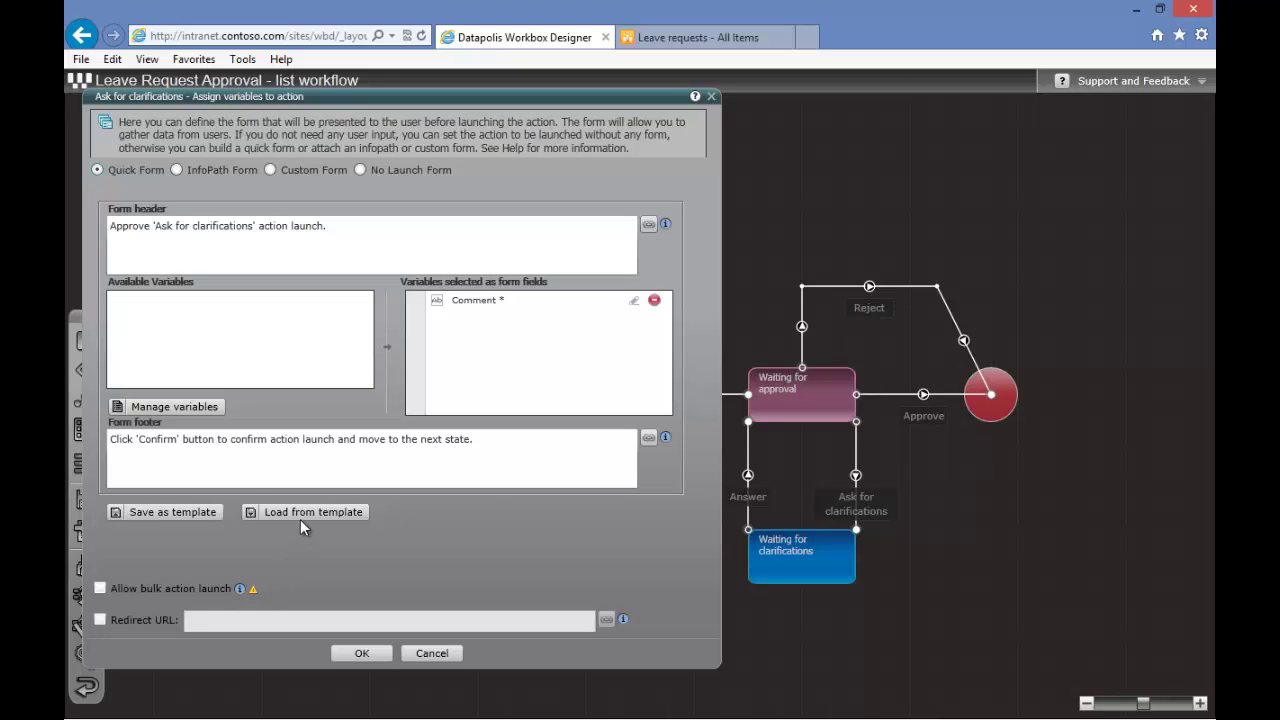
click(379, 653)
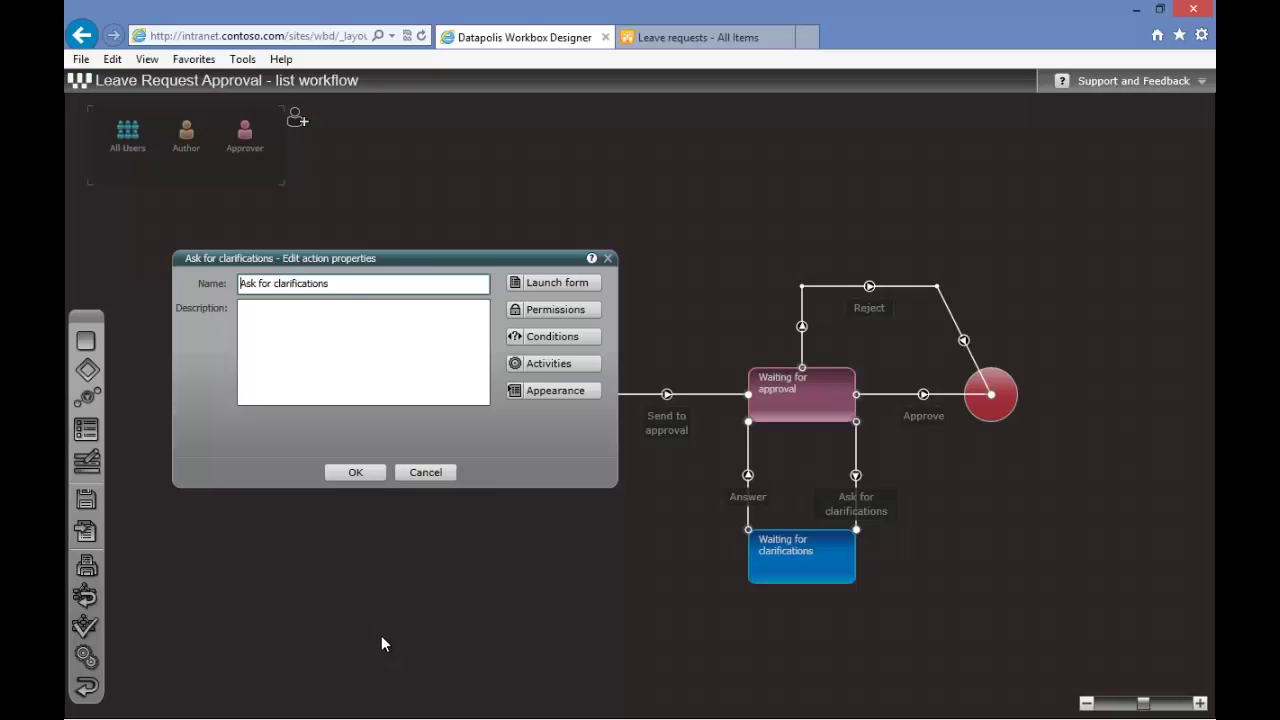
Add a Send an e-mail activity to the Ask for clarifications action's activity diagram and set its display name to Notify Requester.
click(561, 365)
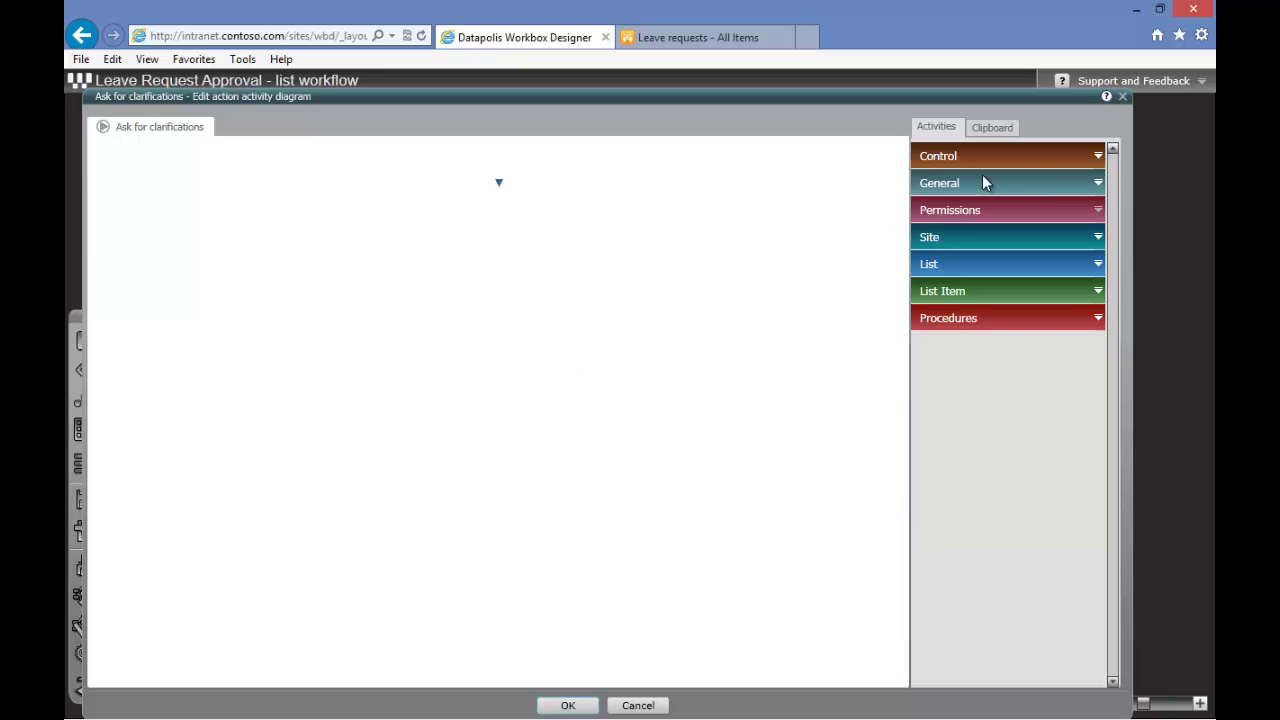
click(1096, 184)
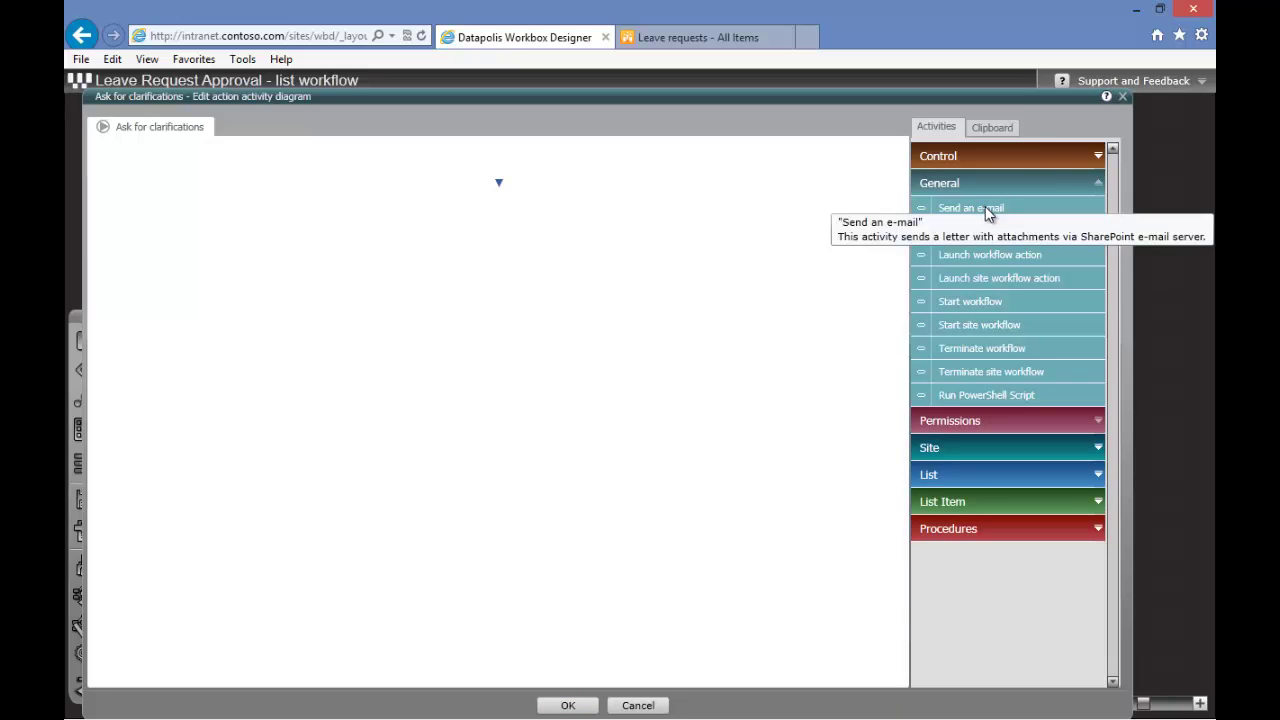
mouse_move(985, 208)
mouse_down()
mouse_move(925, 214)
mouse_move(601, 177)
mouse_move(503, 183)
mouse_up()
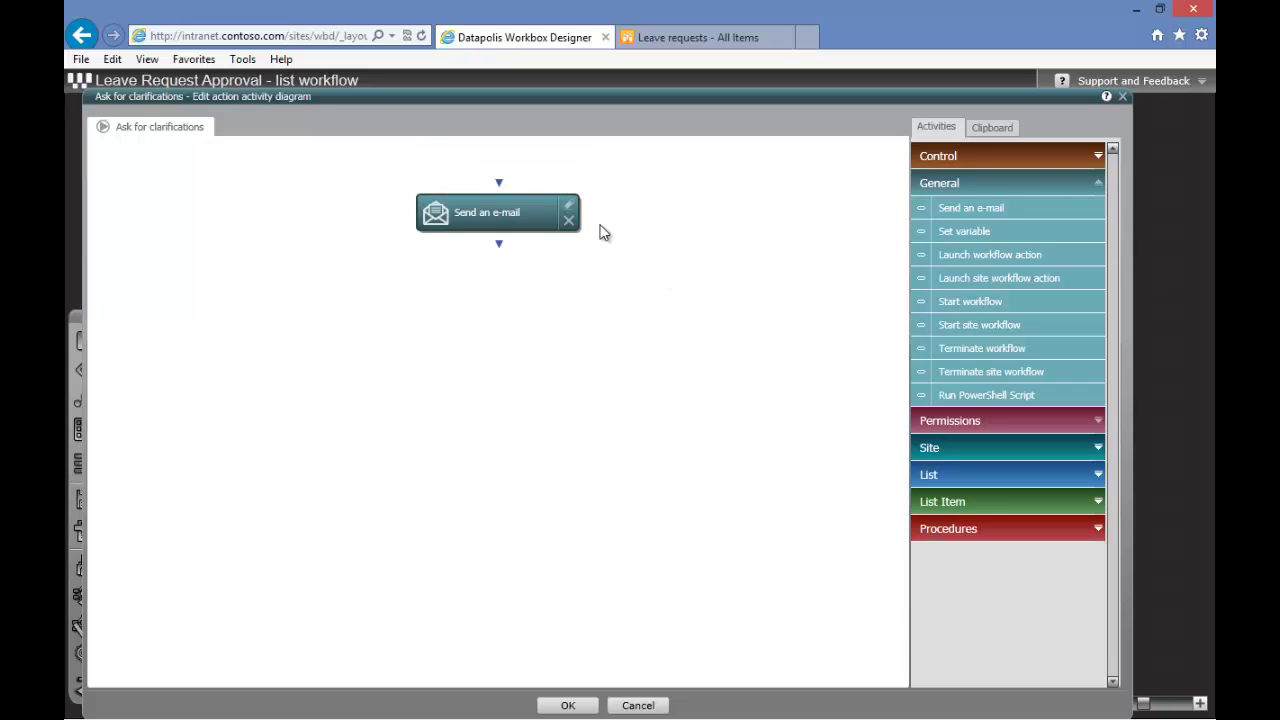
double_click(493, 222)
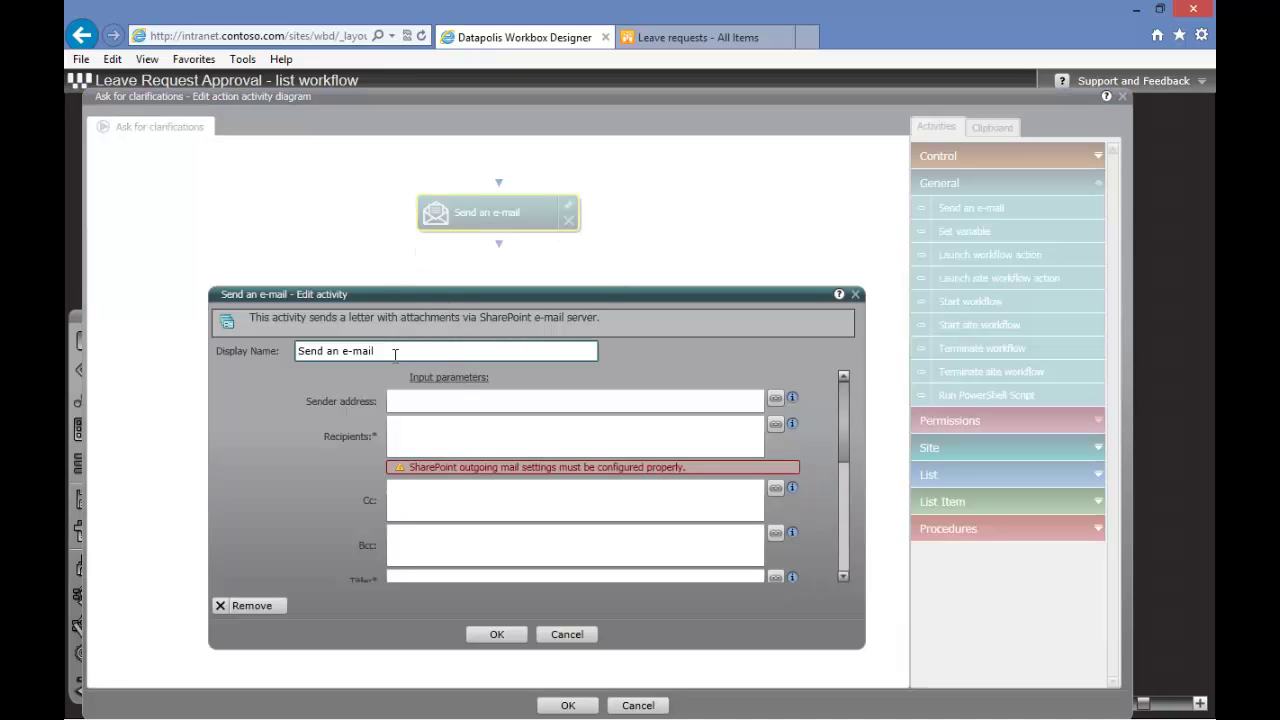
drag(380, 351, 296, 338)
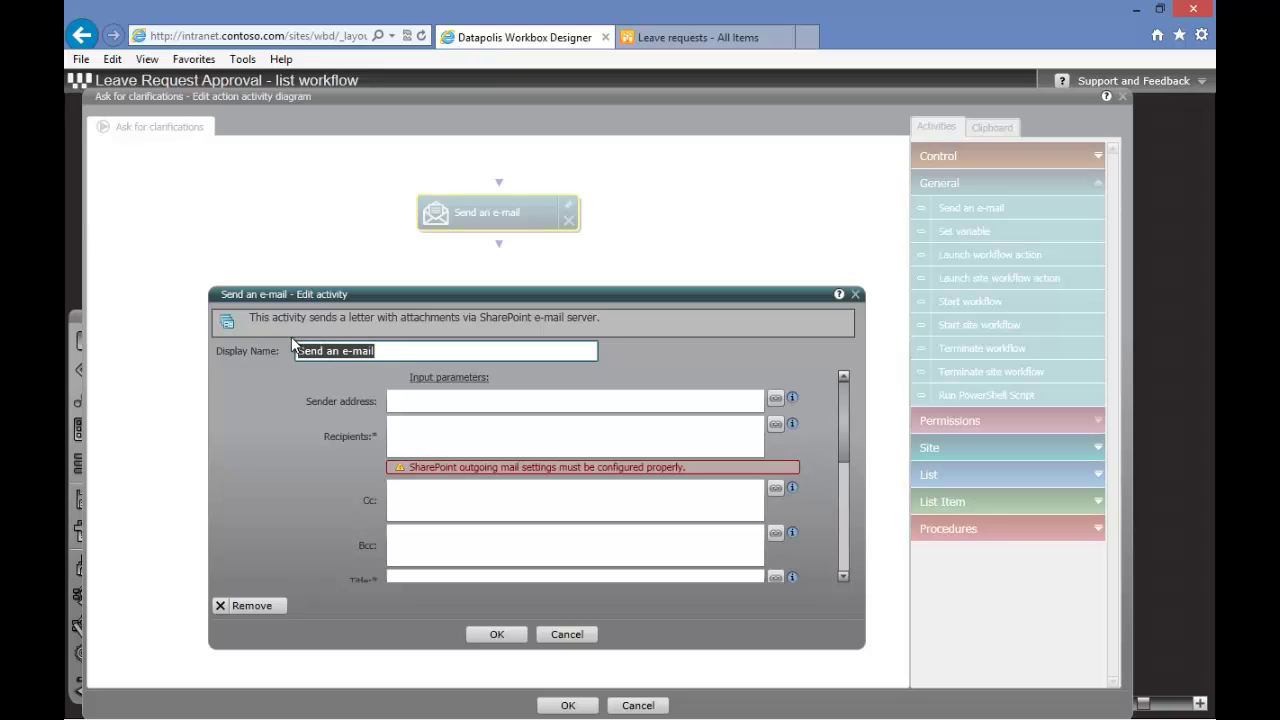
text(No)
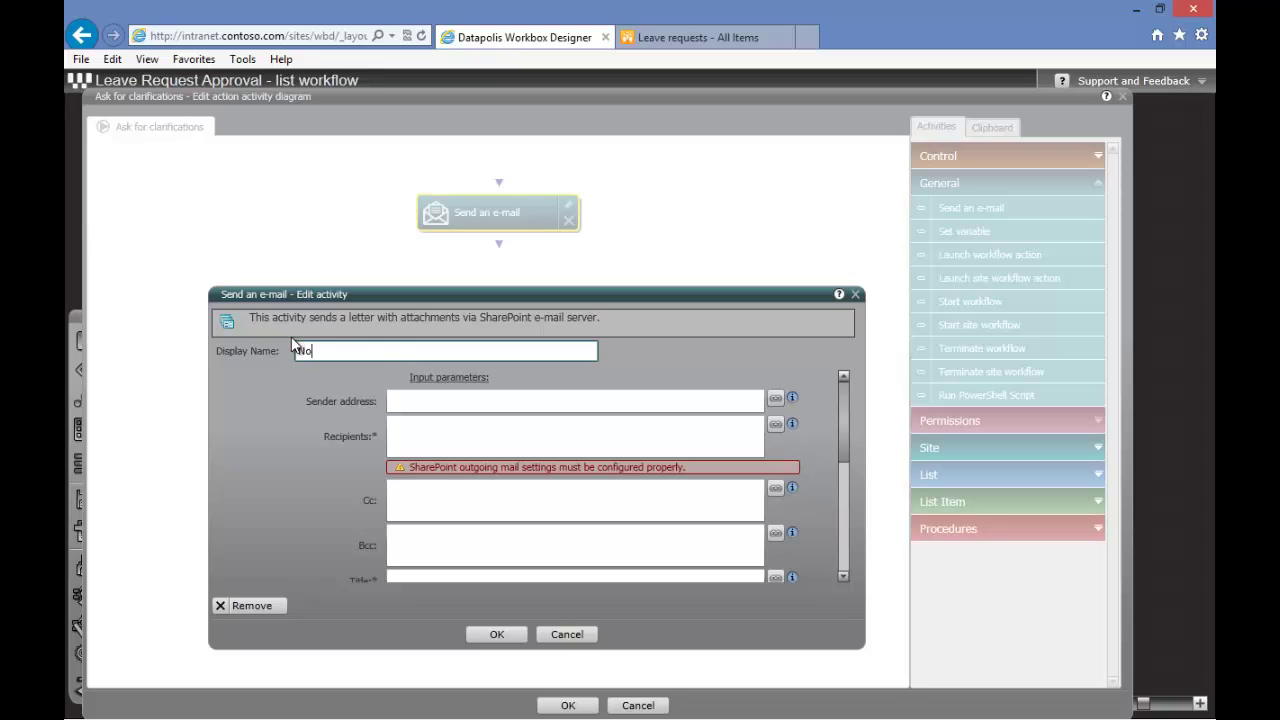
text(tify Requester)
Set the e-mail's recipients to a new lookup on the current item's Created By field.
click(442, 433)
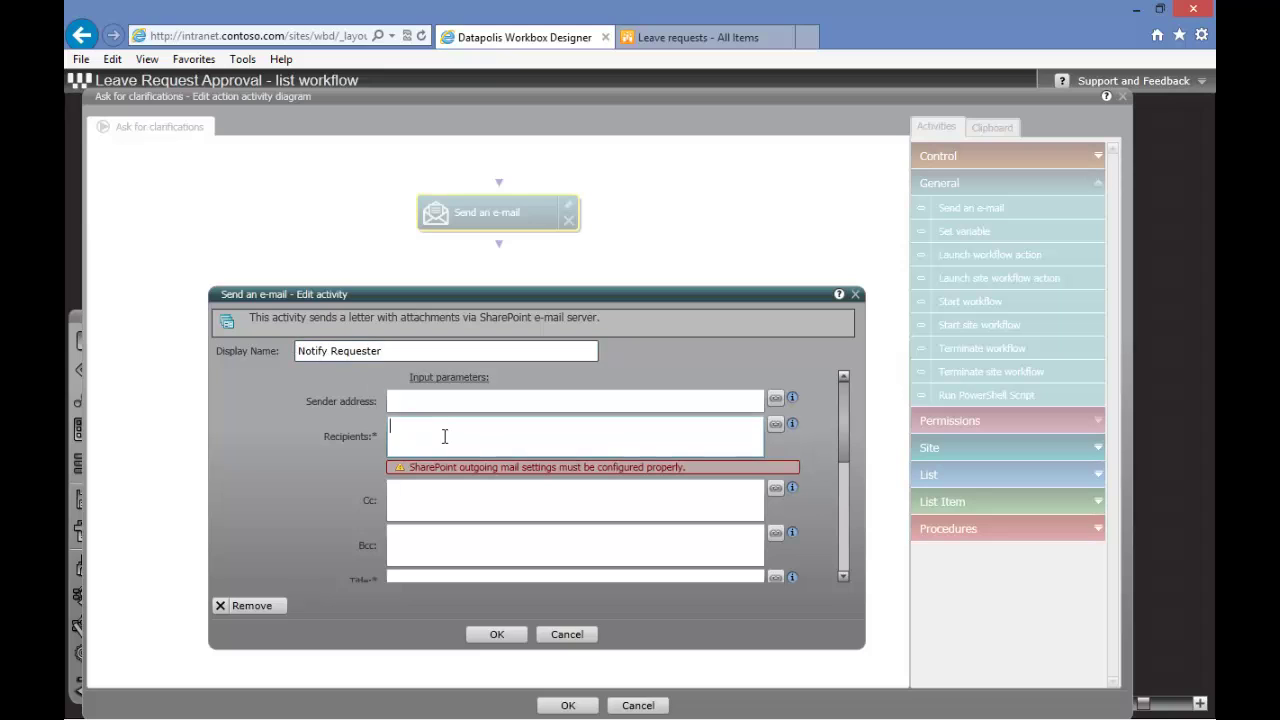
click(773, 425)
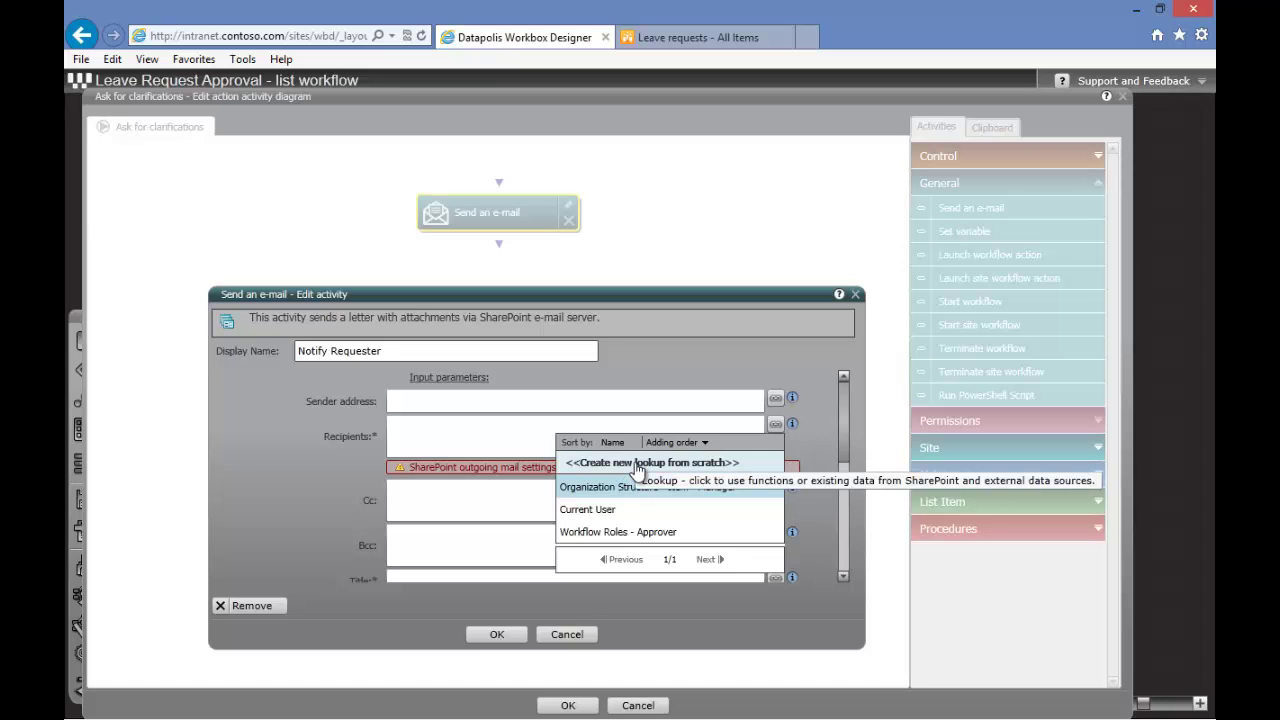
click(637, 464)
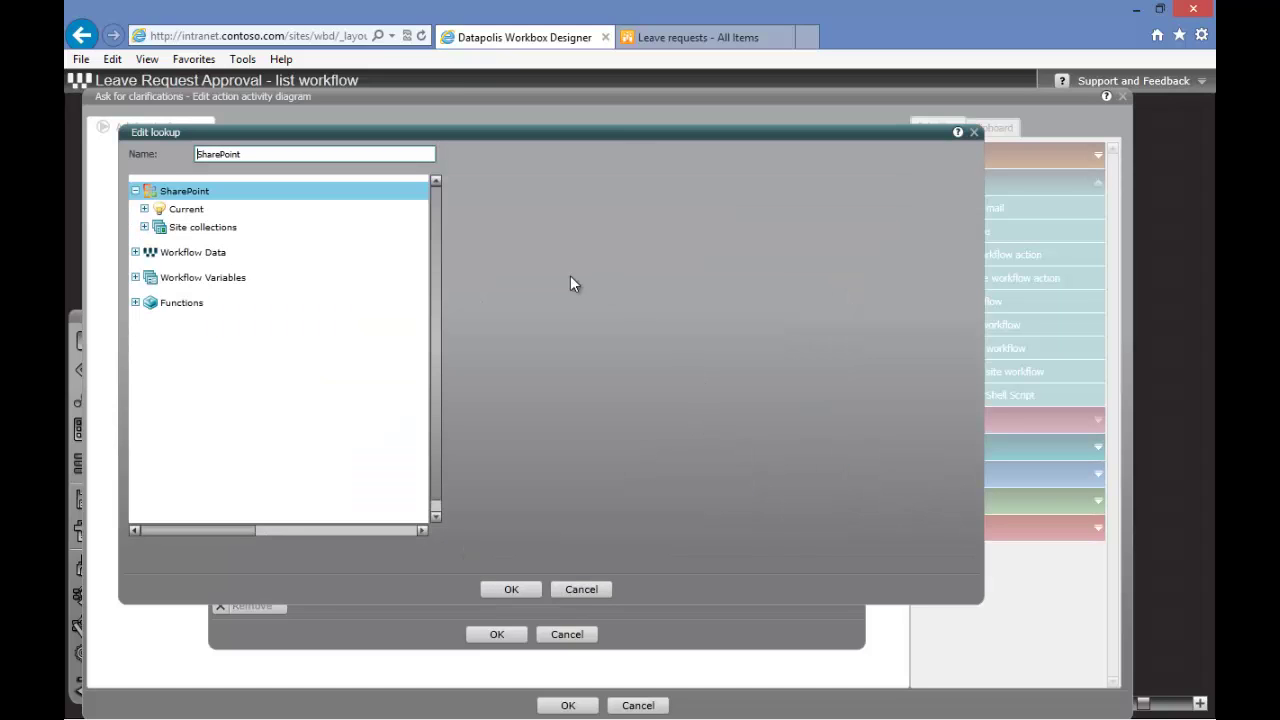
click(145, 210)
click(153, 227)
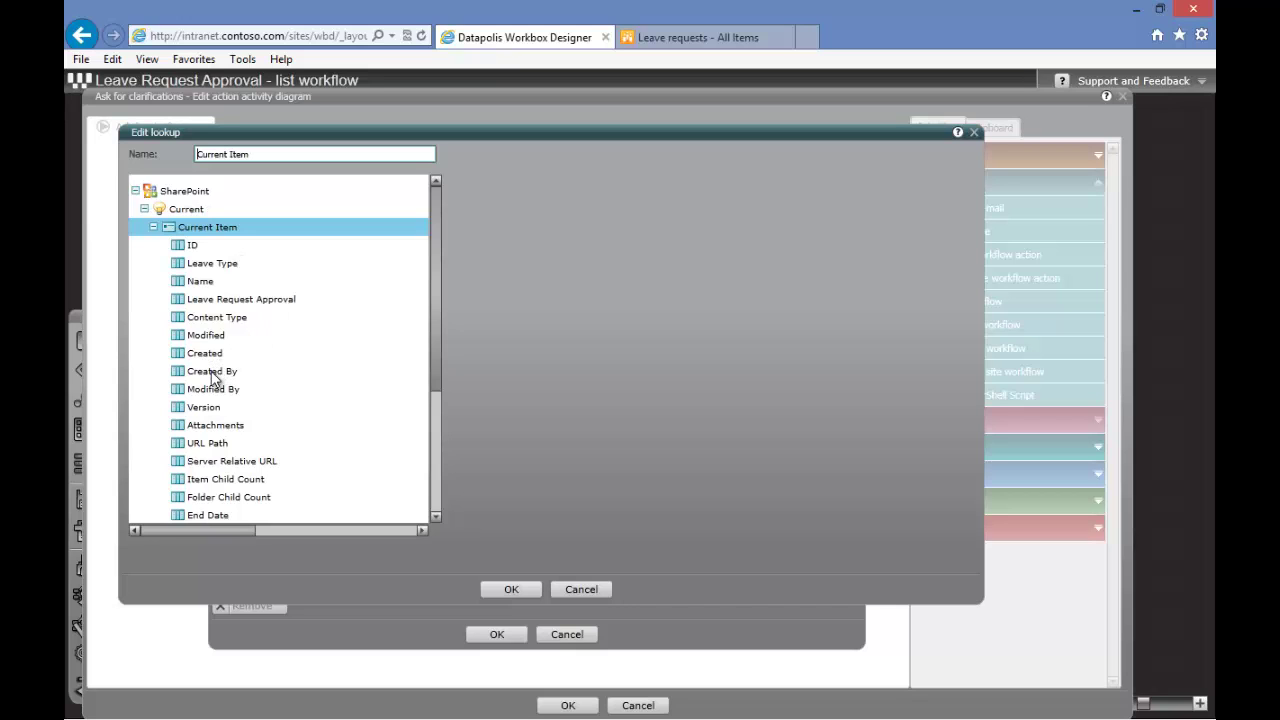
click(212, 373)
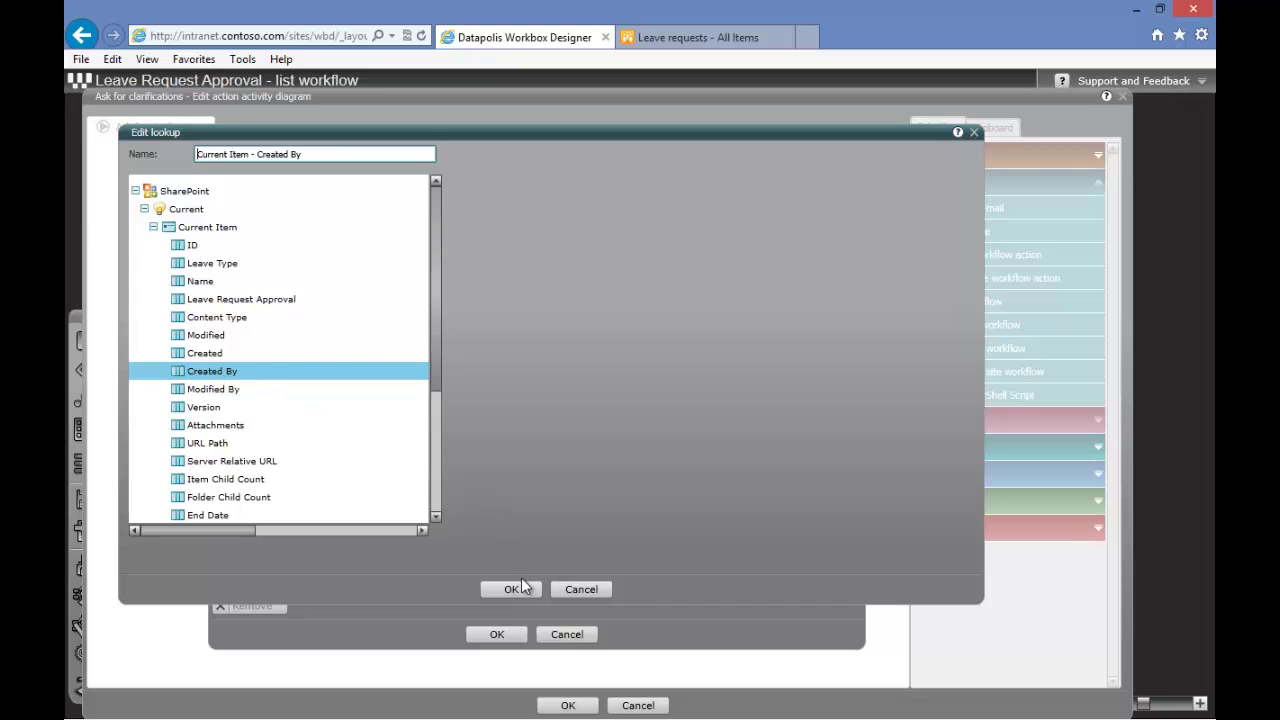
click(521, 588)
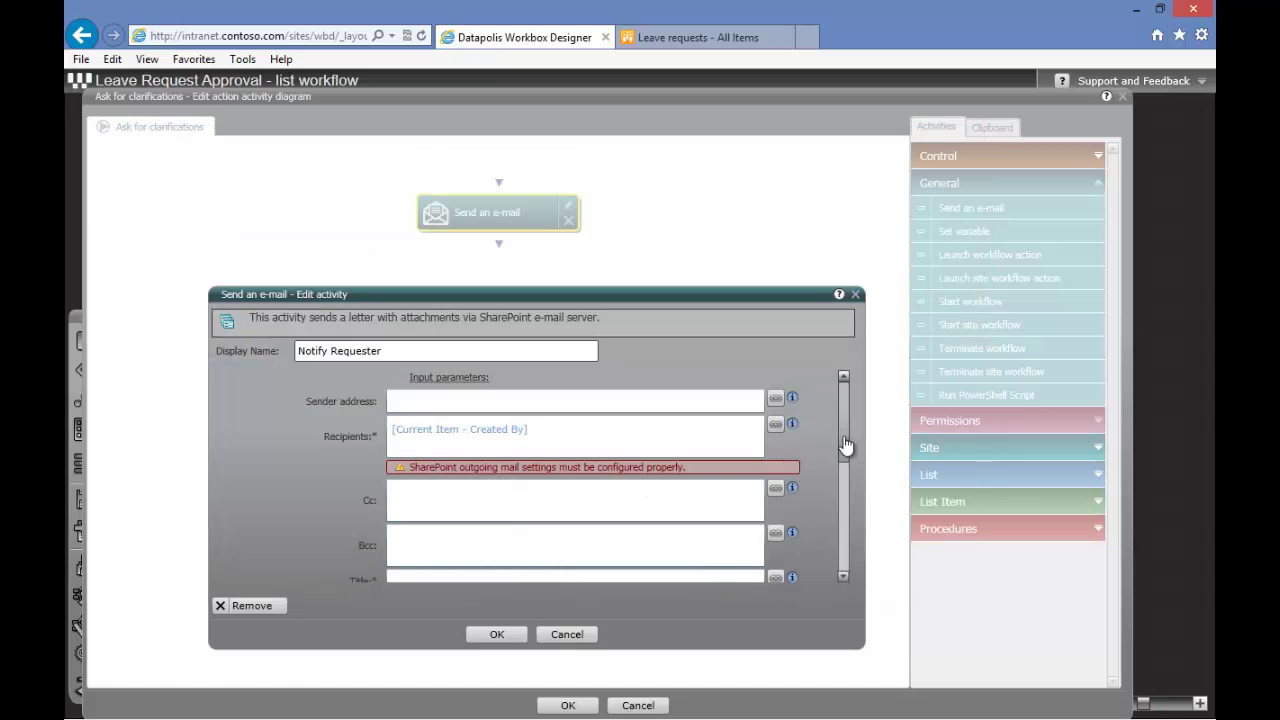
Enter "Dear Author, Approver asked for clarifications" as the e-mail title.
drag(846, 446, 846, 476)
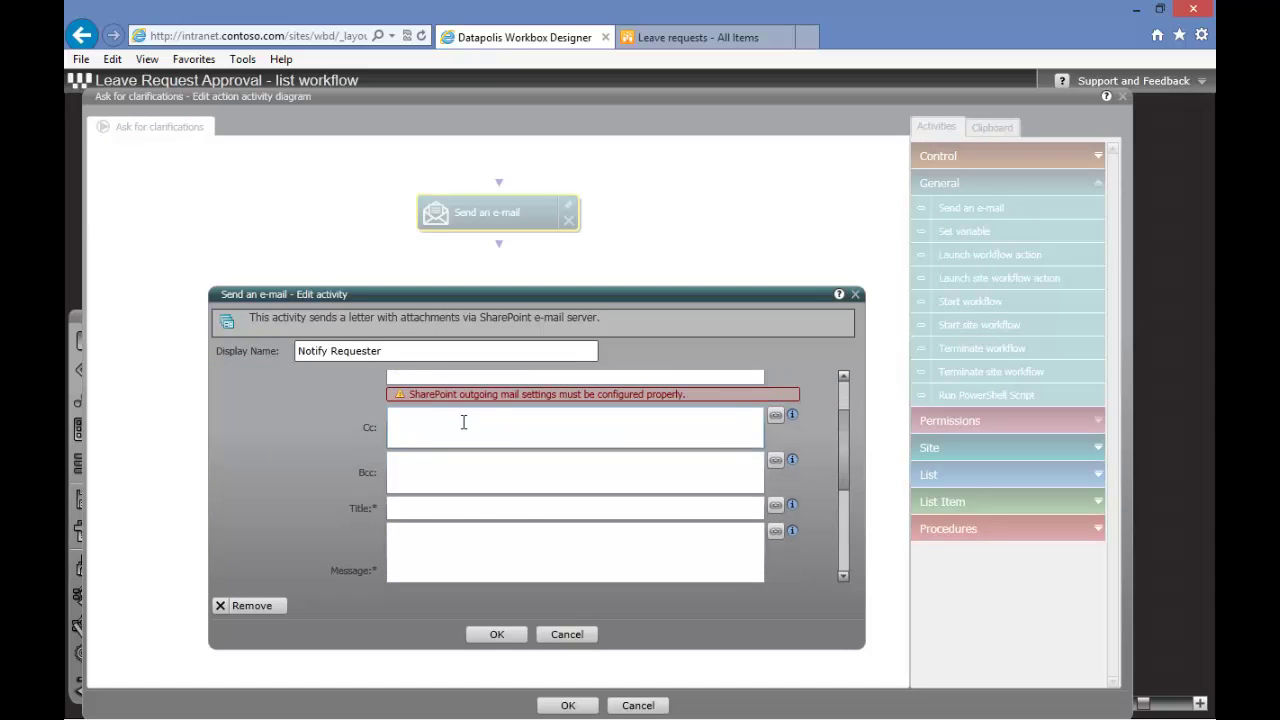
click(489, 508)
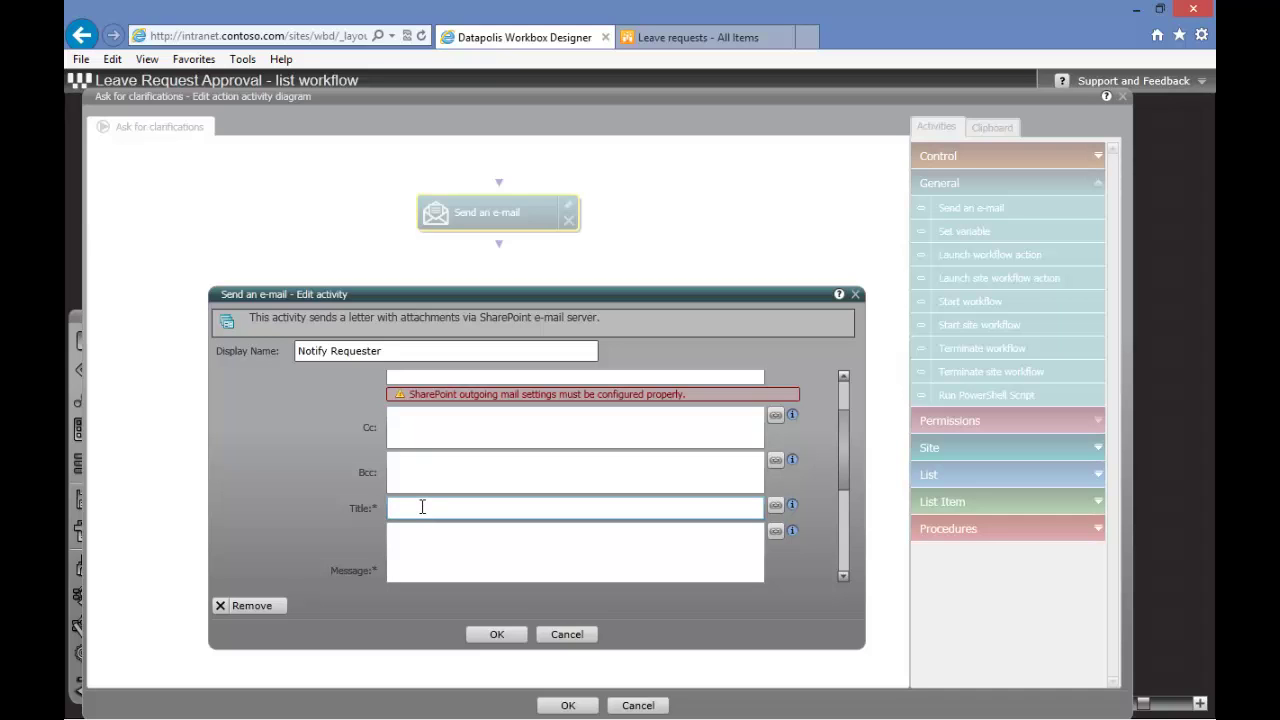
text(Dear Author, Approver asked for la)
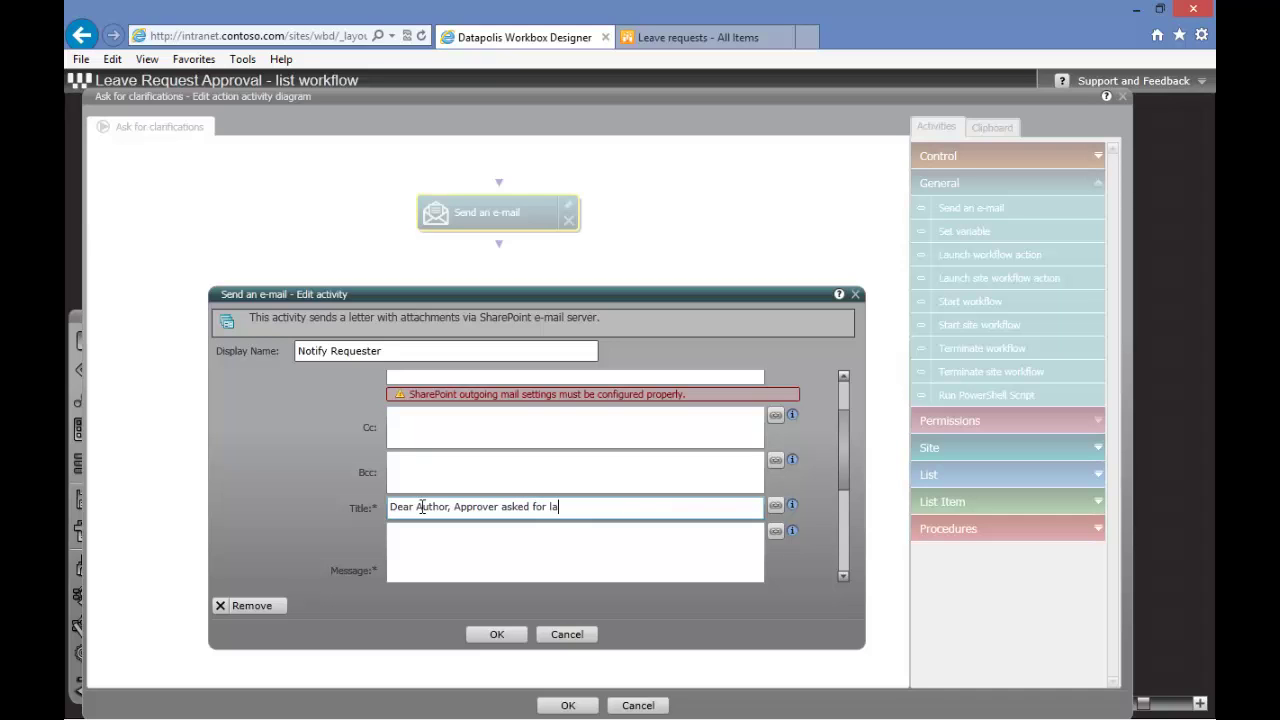
key(BackSpace)
text(clarifications)
Write the message "Dear Requester," followed, after a blank line, by "Approver asked for some additional clarification:".
scroll(505, 440, down, 1)
click(485, 497)
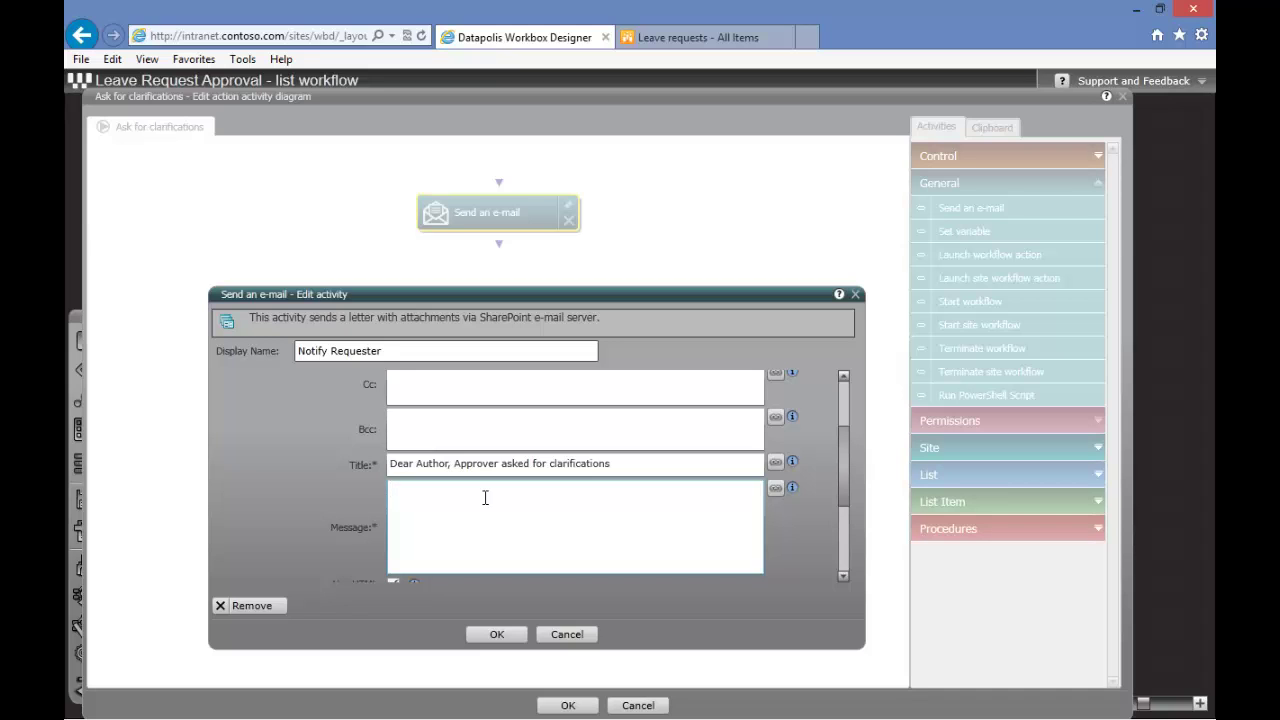
text(Dear Requester,)
key(Return)
key(Return)
text(Approver as)
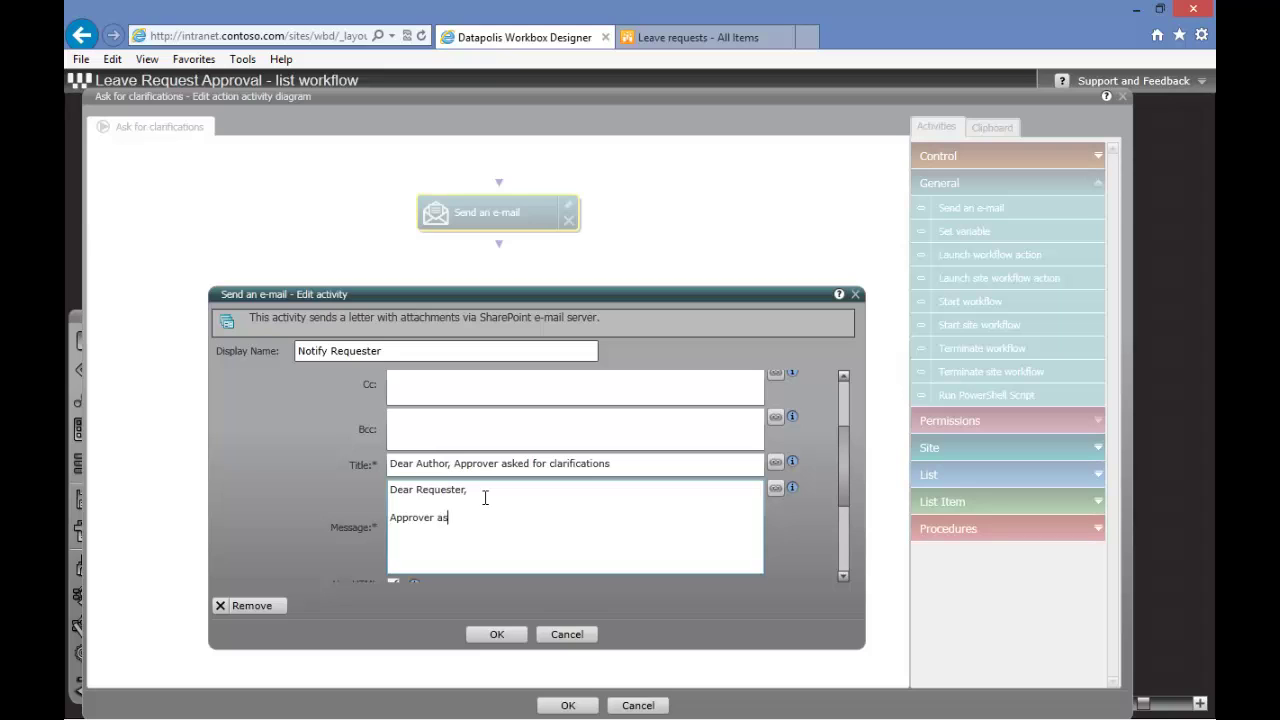
text(ked for some additional cla)
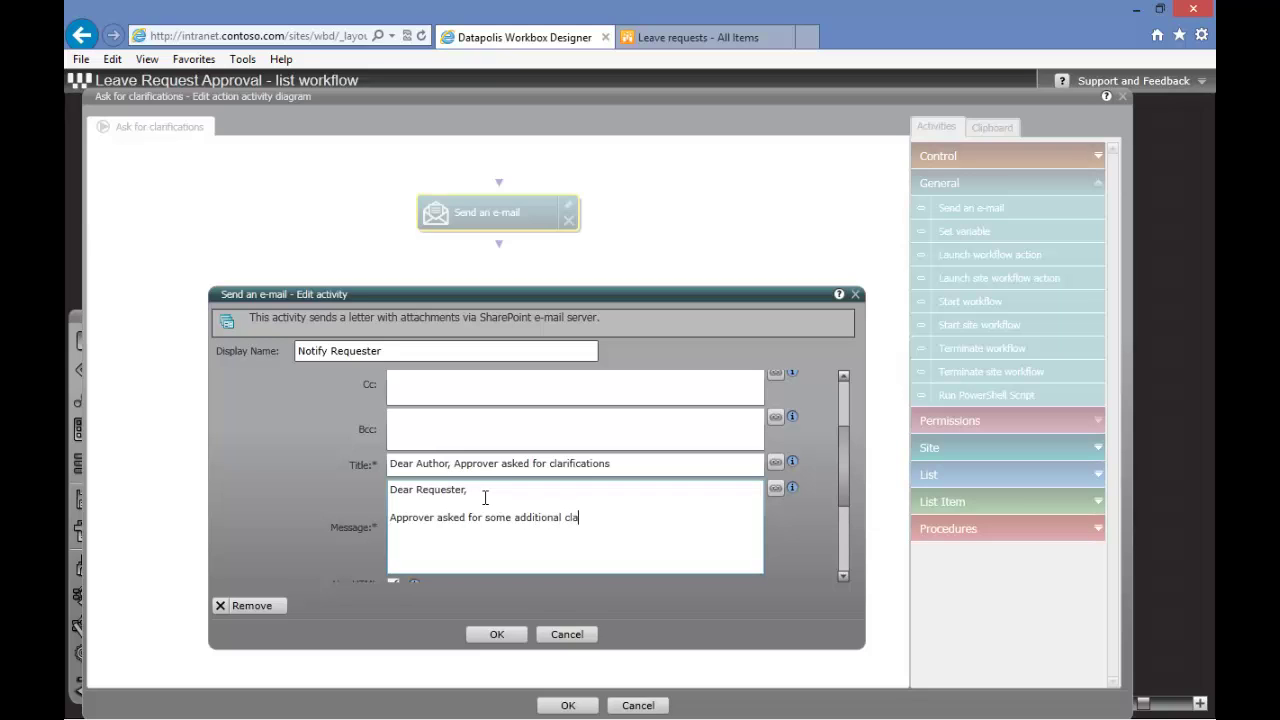
text(rification:)
Insert a new lookup to the Comment workflow variable at the end of the e-mail message.
click(775, 489)
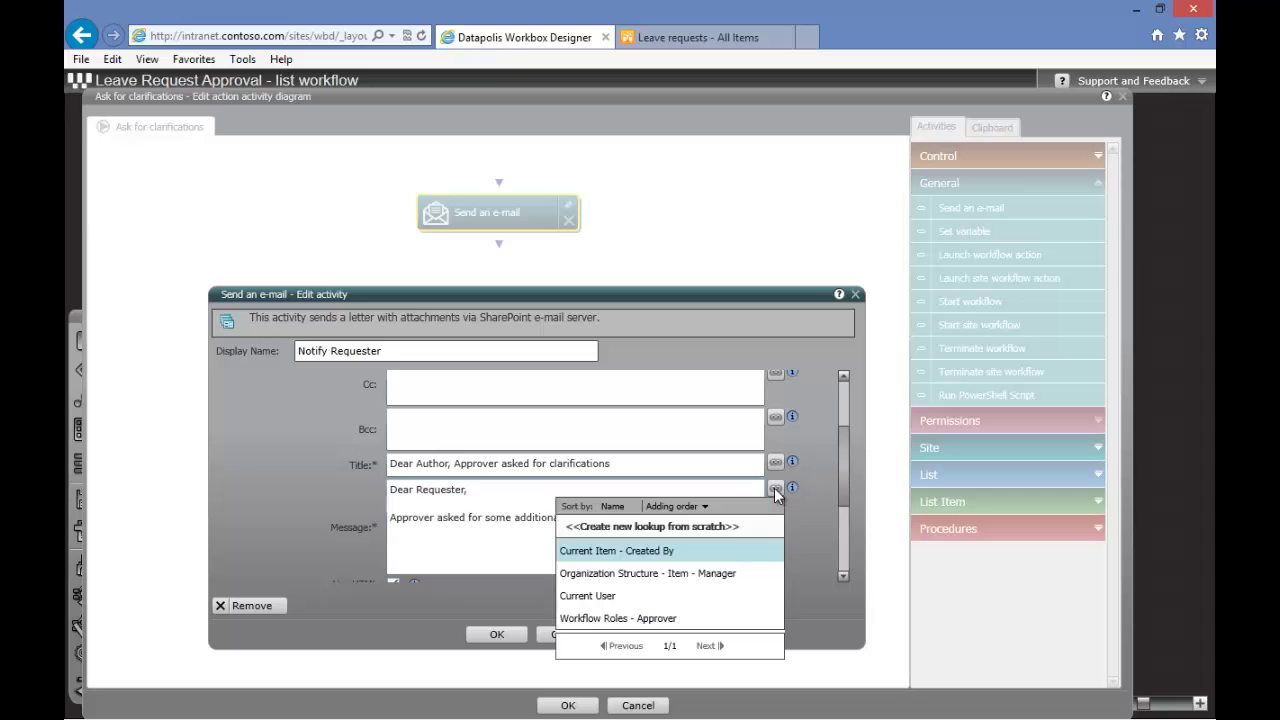
click(652, 527)
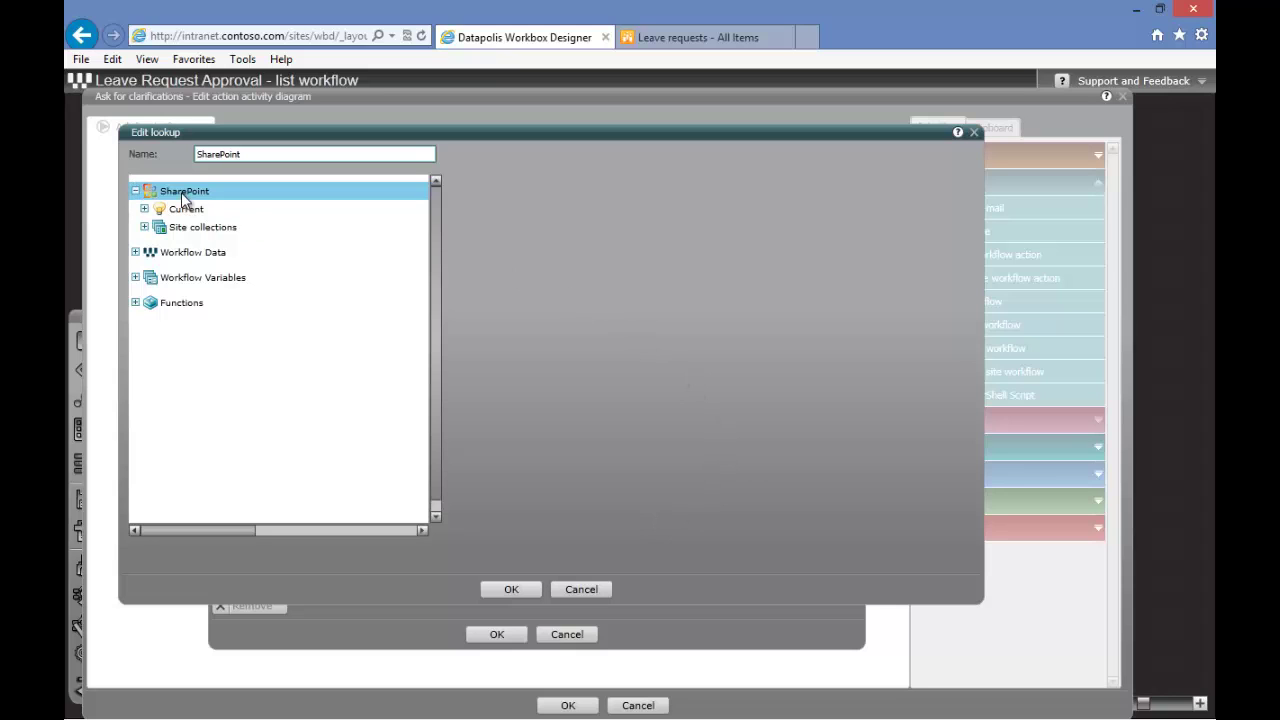
click(136, 278)
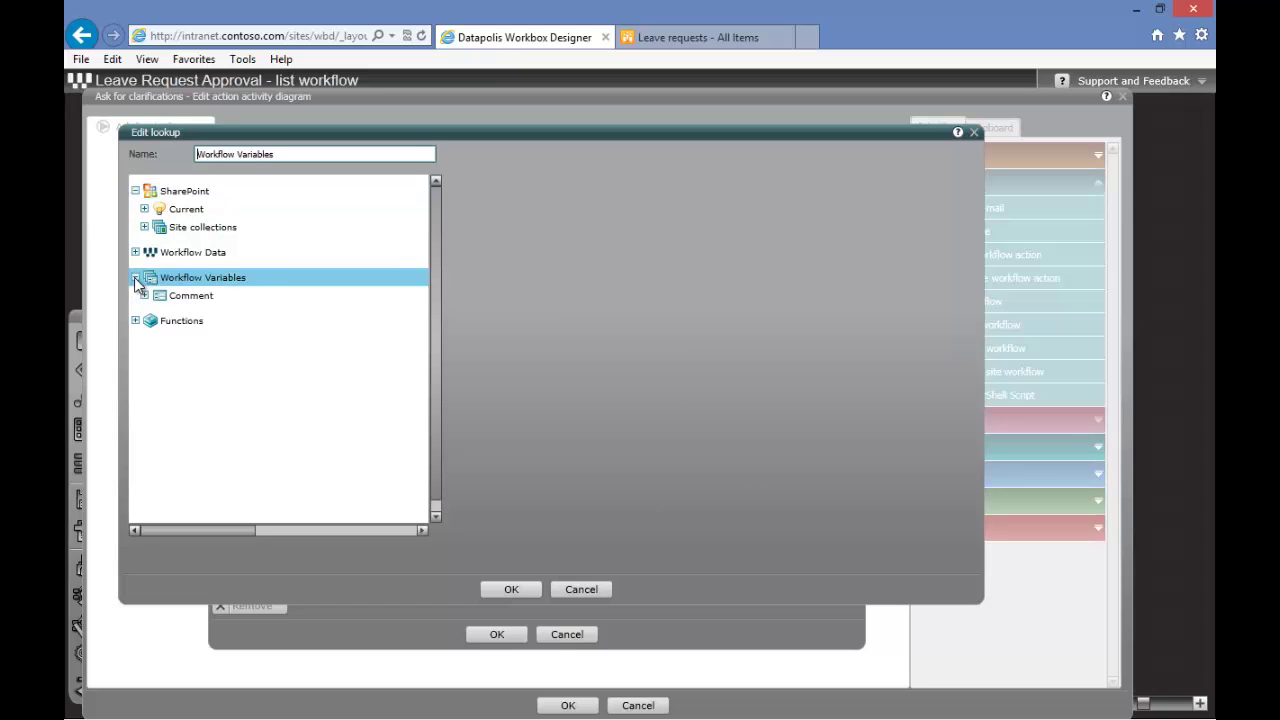
click(184, 300)
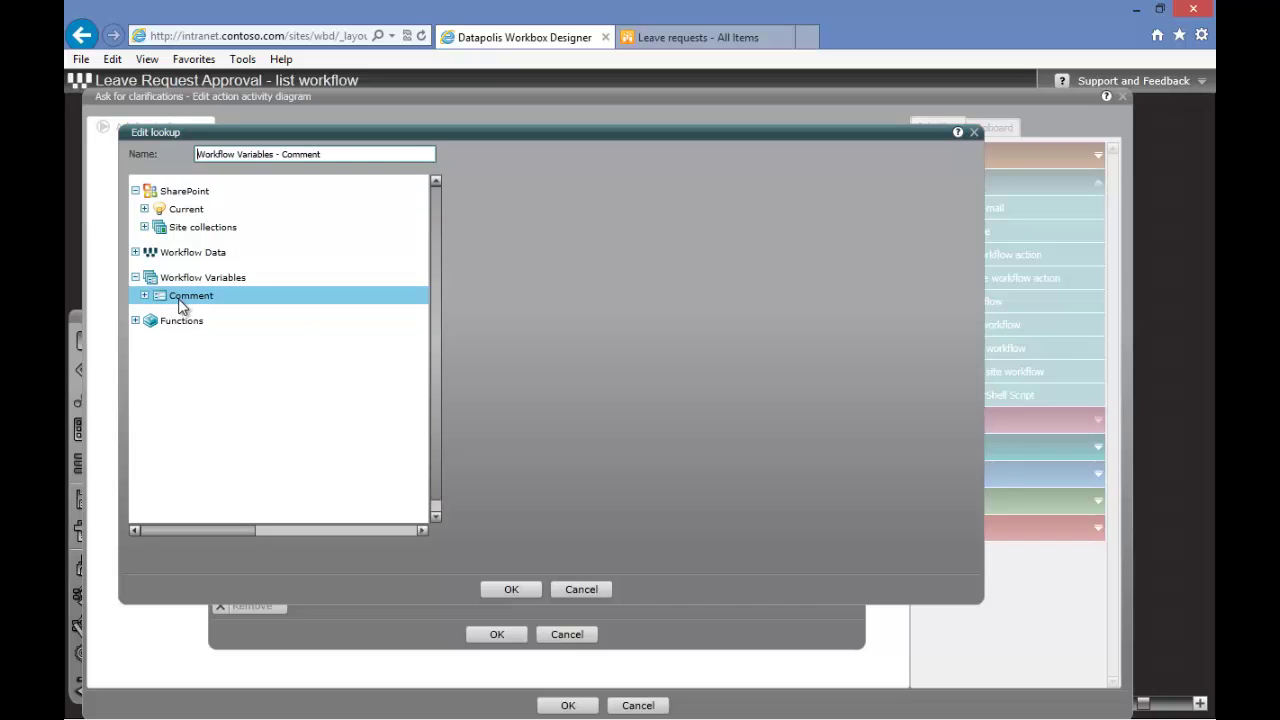
click(506, 589)
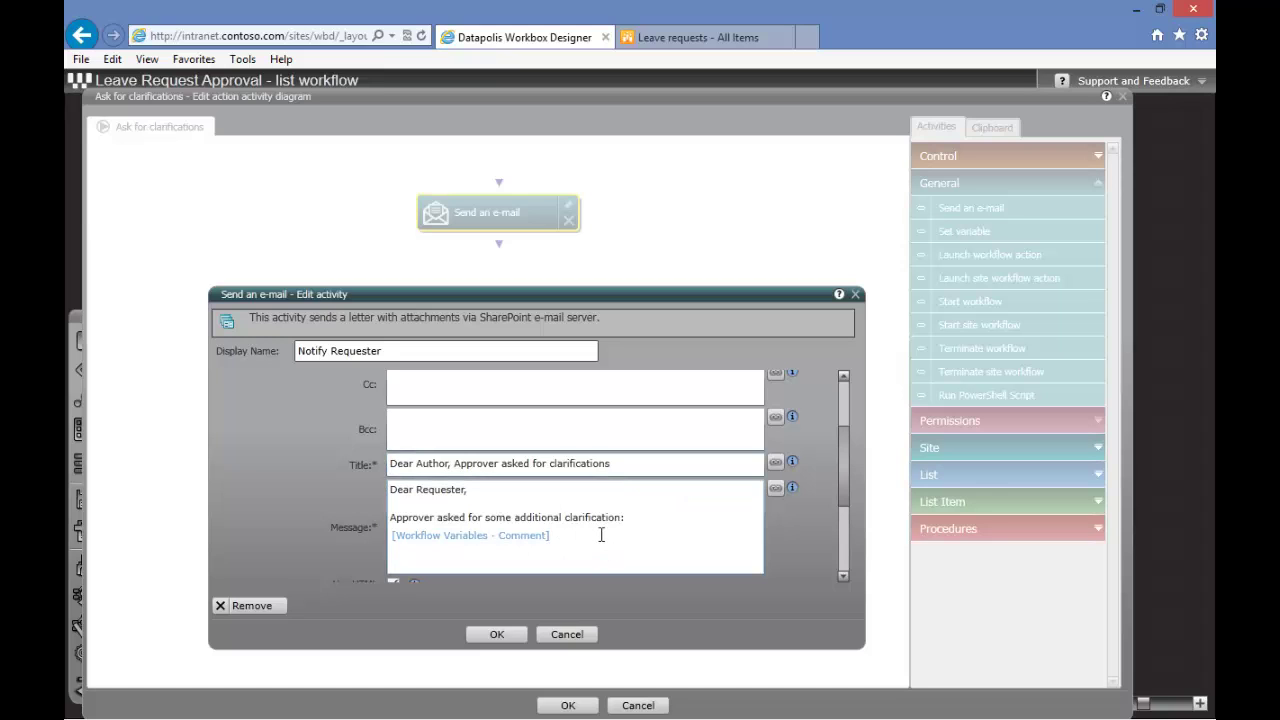
Turn off Use HTML for the e-mail and confirm the Notify Requester activity.
scroll(601, 535, down, 1)
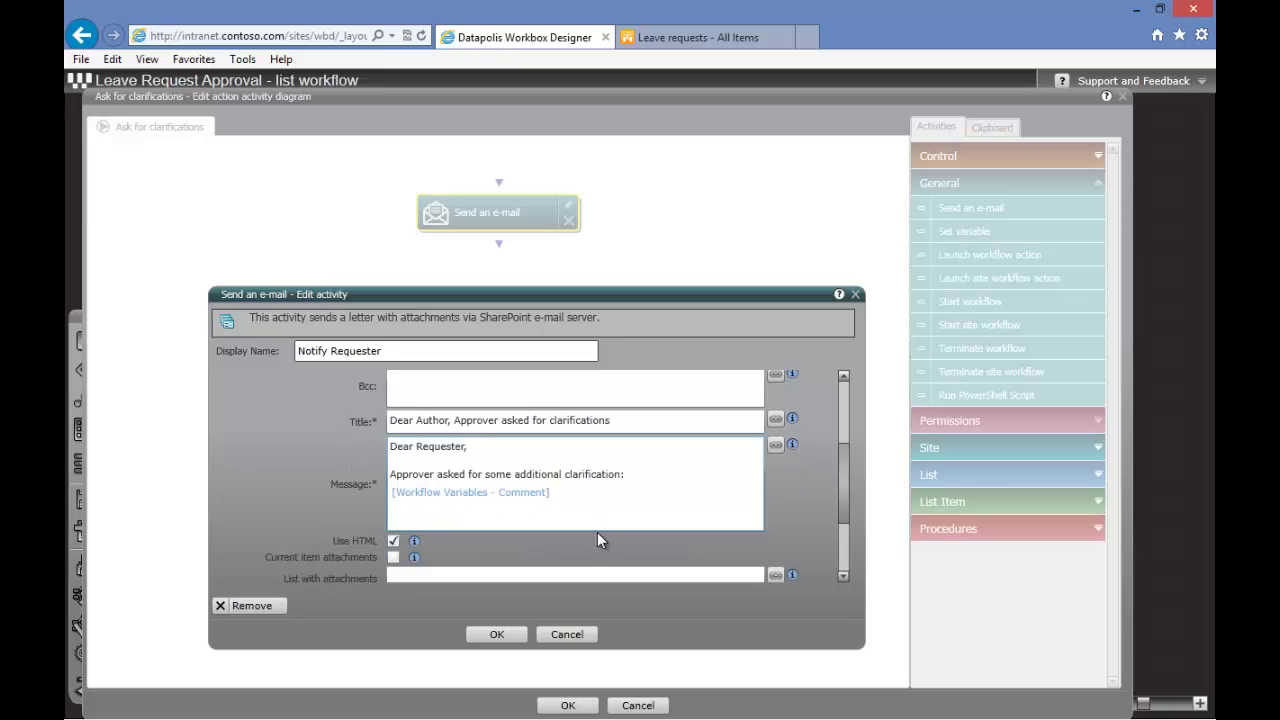
click(393, 541)
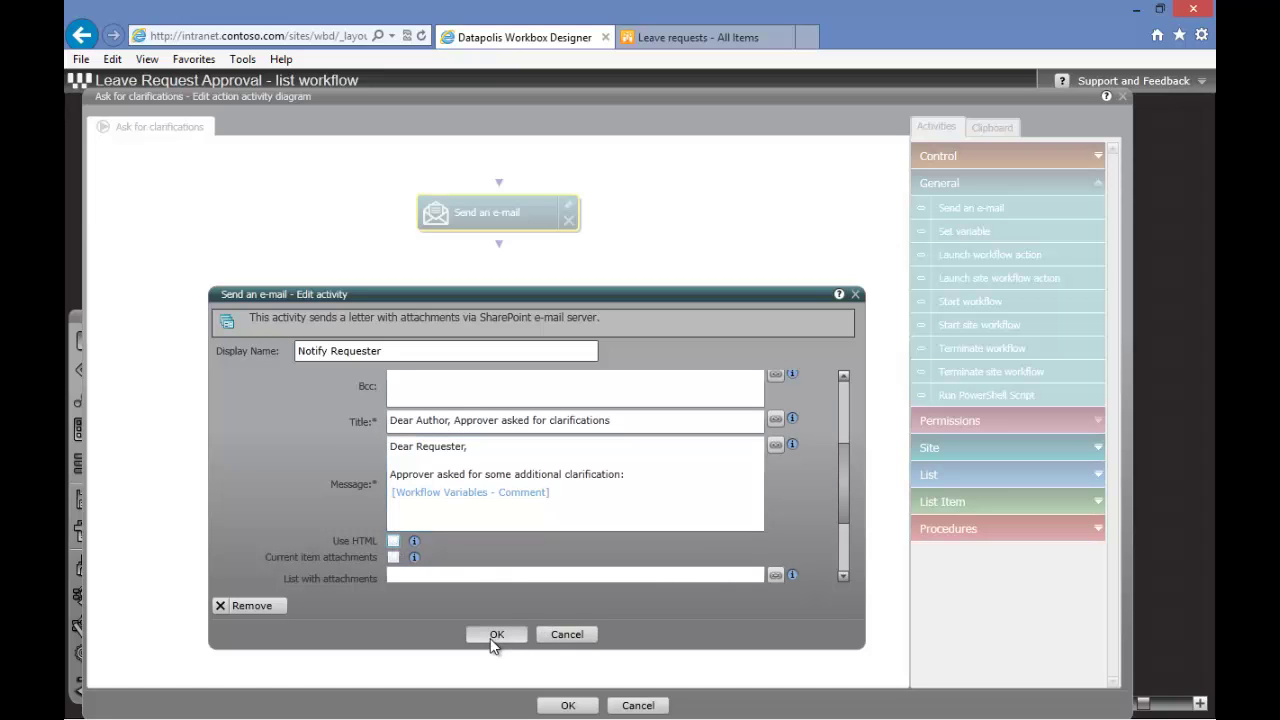
click(496, 636)
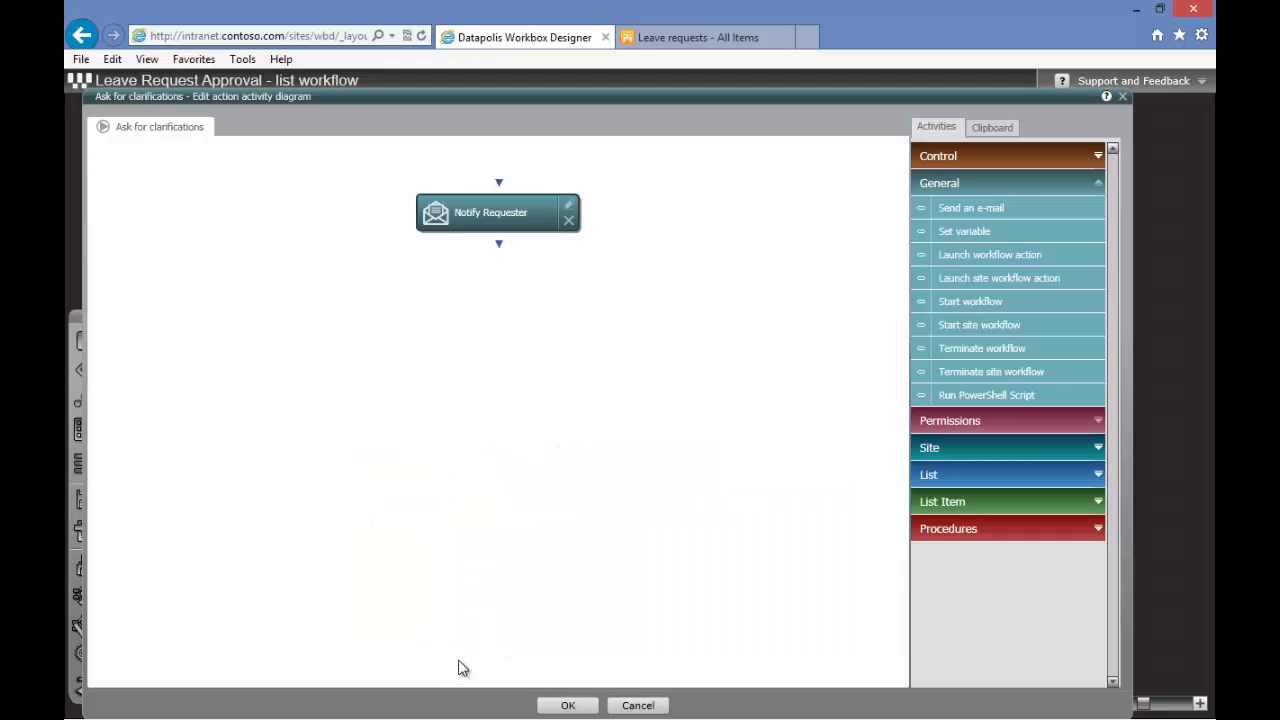
Confirm the Ask for clarifications activity diagram and action properties, and deploy the workflow.
click(567, 705)
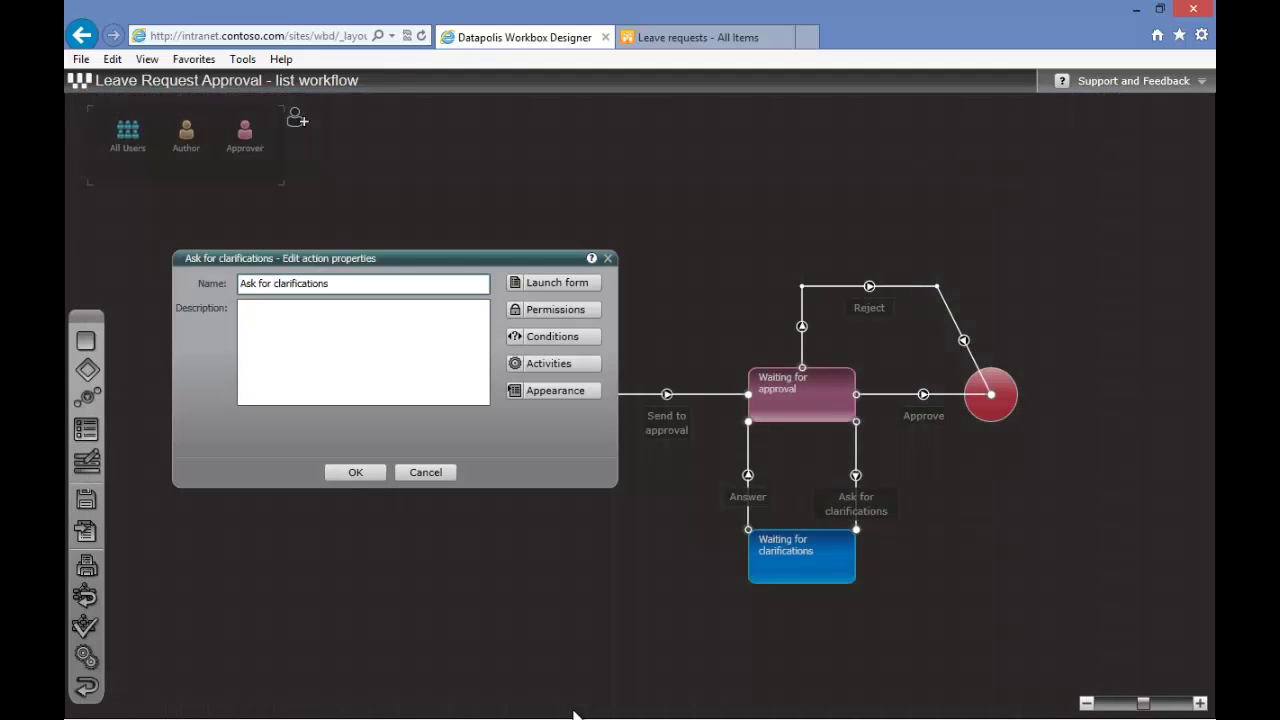
click(383, 472)
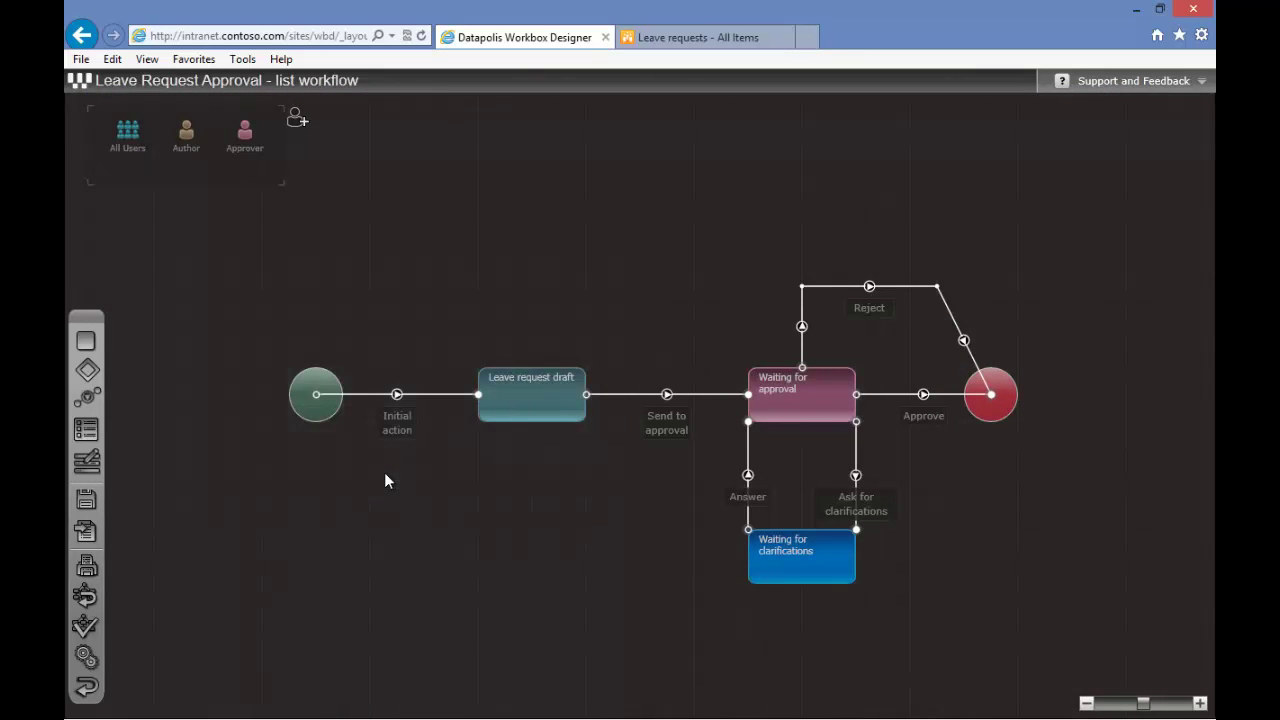
click(84, 536)
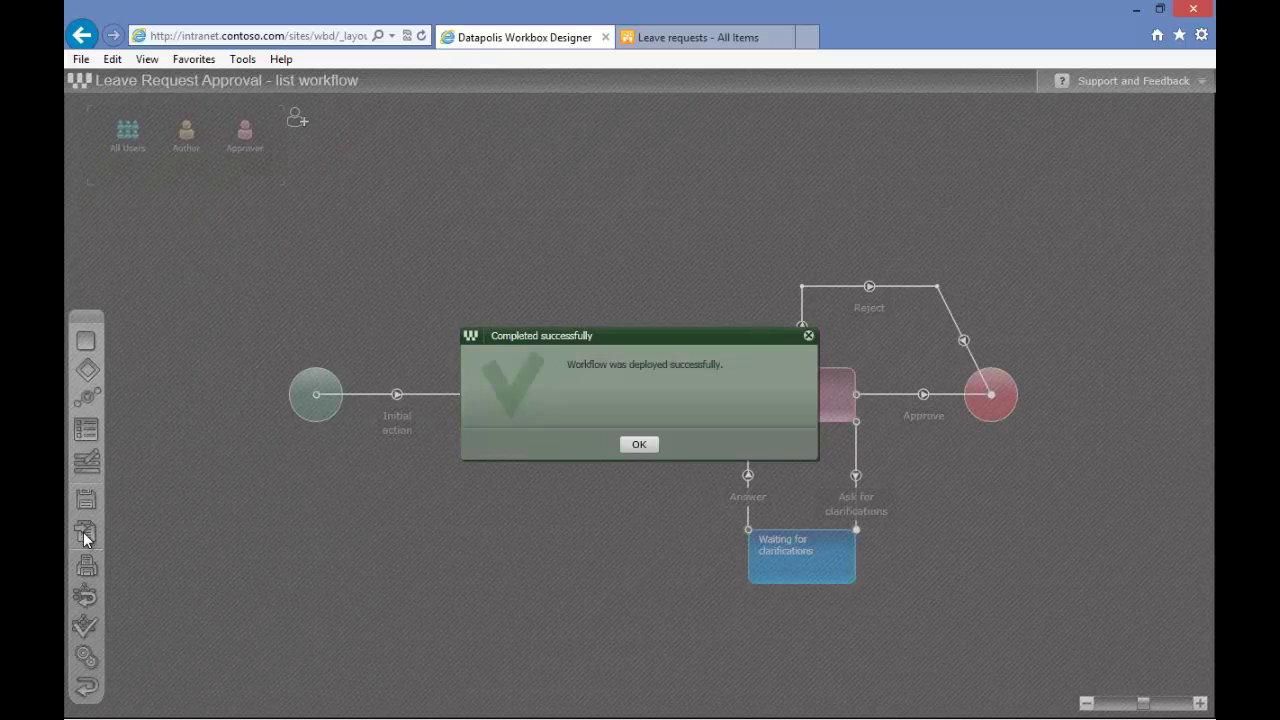
click(641, 443)
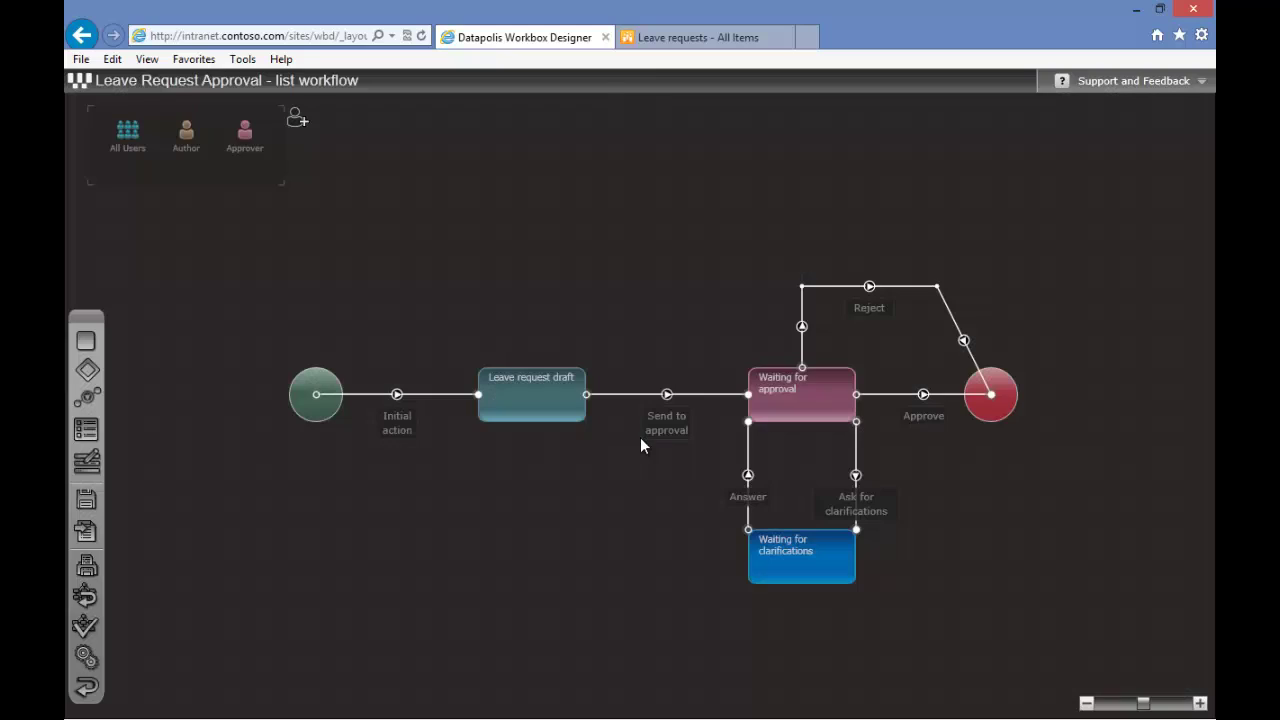
In the Leave requests list, add and save a Sick Leave item starting 4/19/2013 and ending 4/26/2013.
click(710, 38)
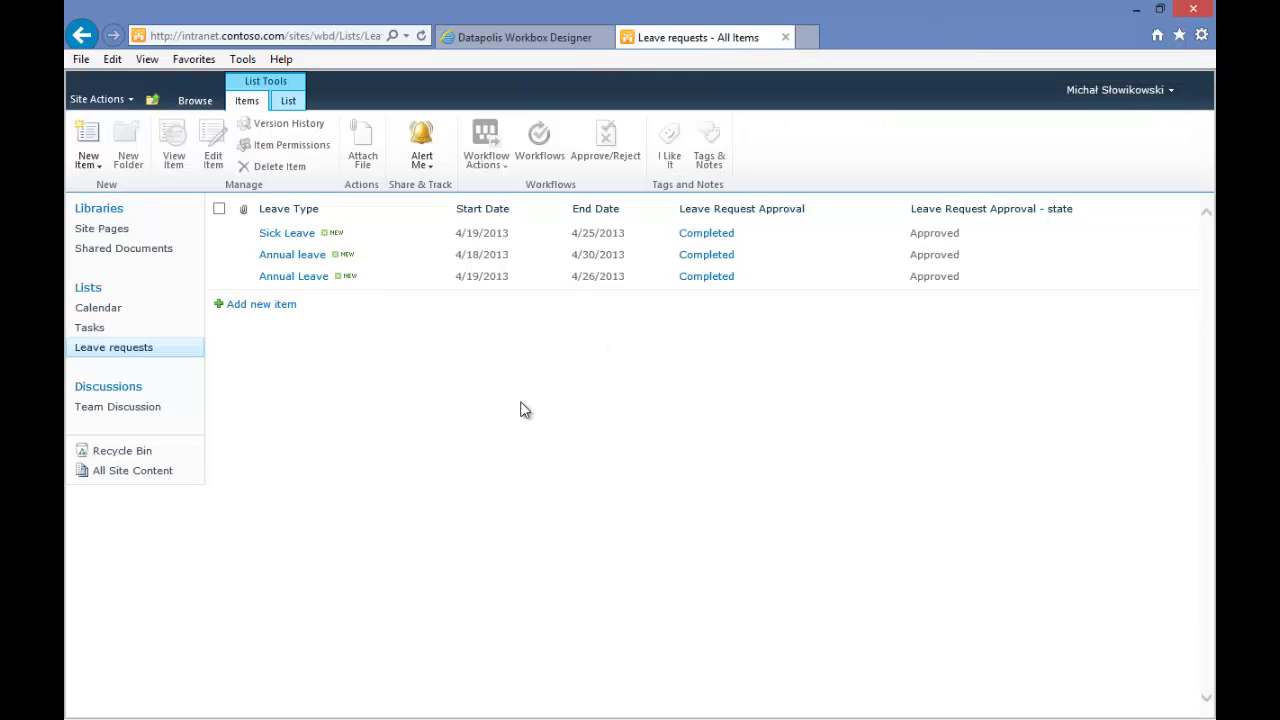
click(272, 306)
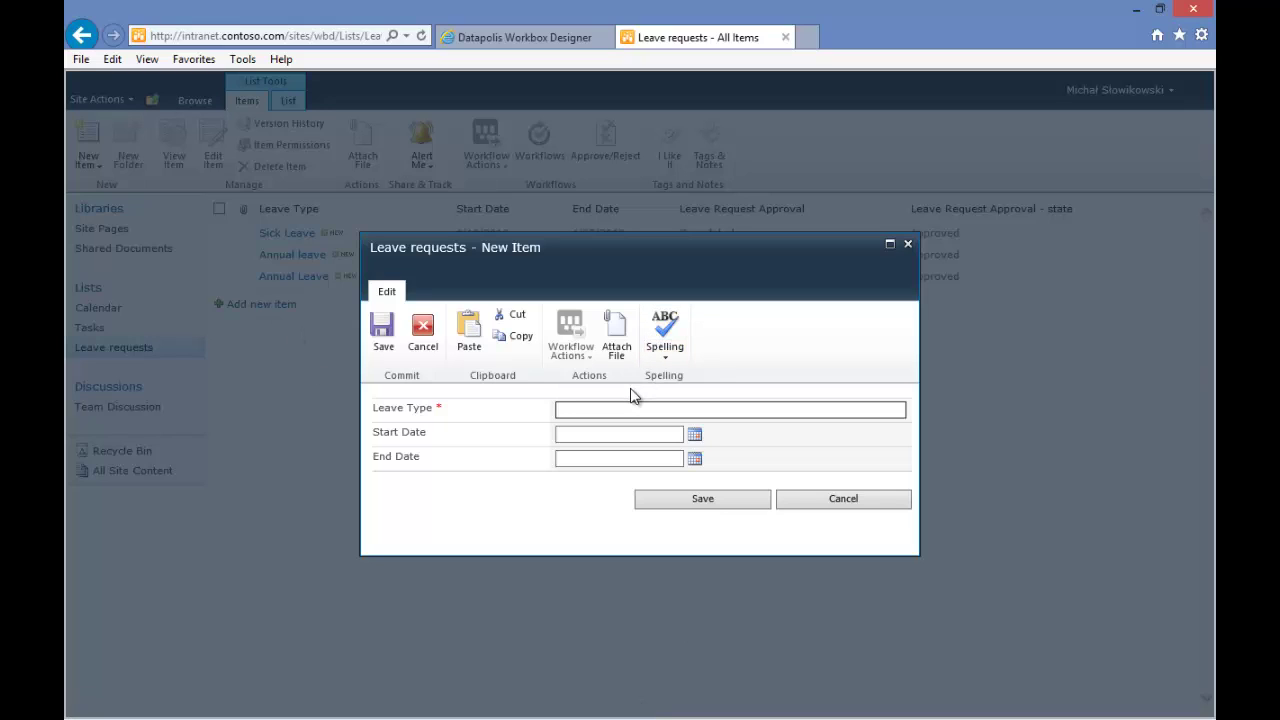
text(Sick Leave)
click(694, 434)
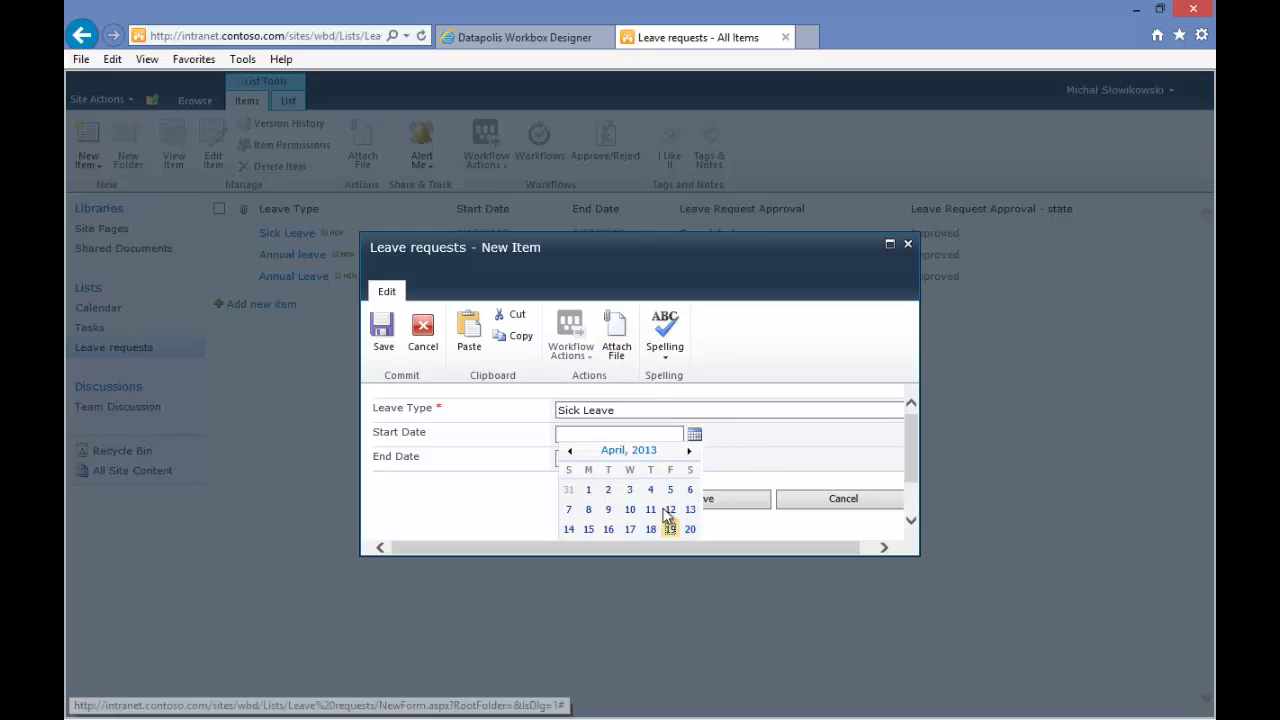
click(674, 531)
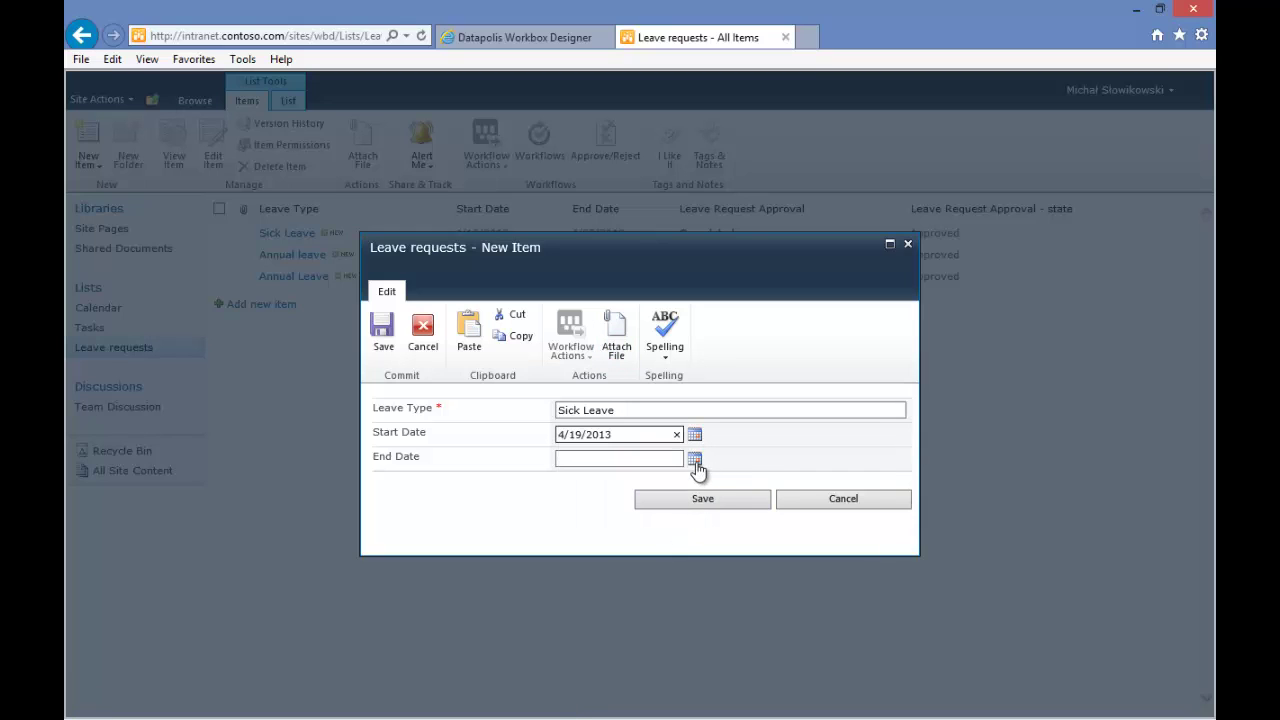
click(694, 458)
scroll(632, 505, down, 1)
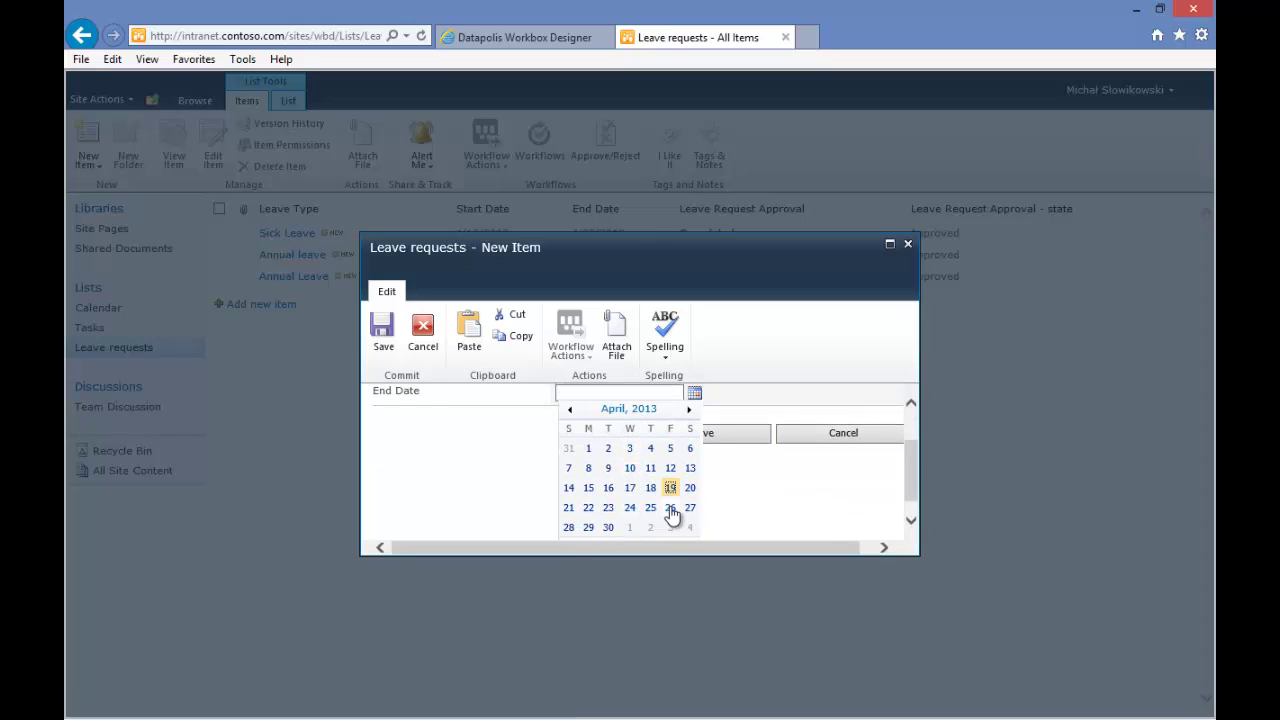
click(670, 507)
click(704, 499)
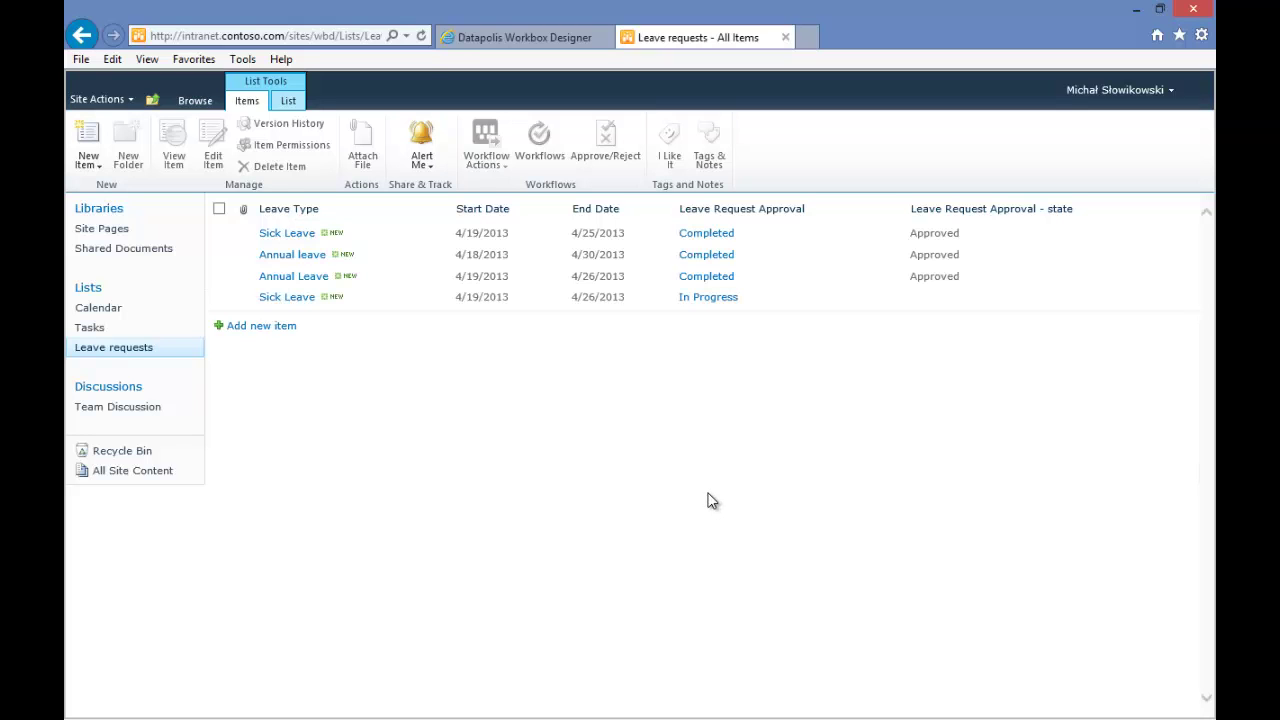
Refresh the list, and launch and confirm Send to approval for the Sick Leave item ending 4/26/2013.
key(F5)
key(Return)
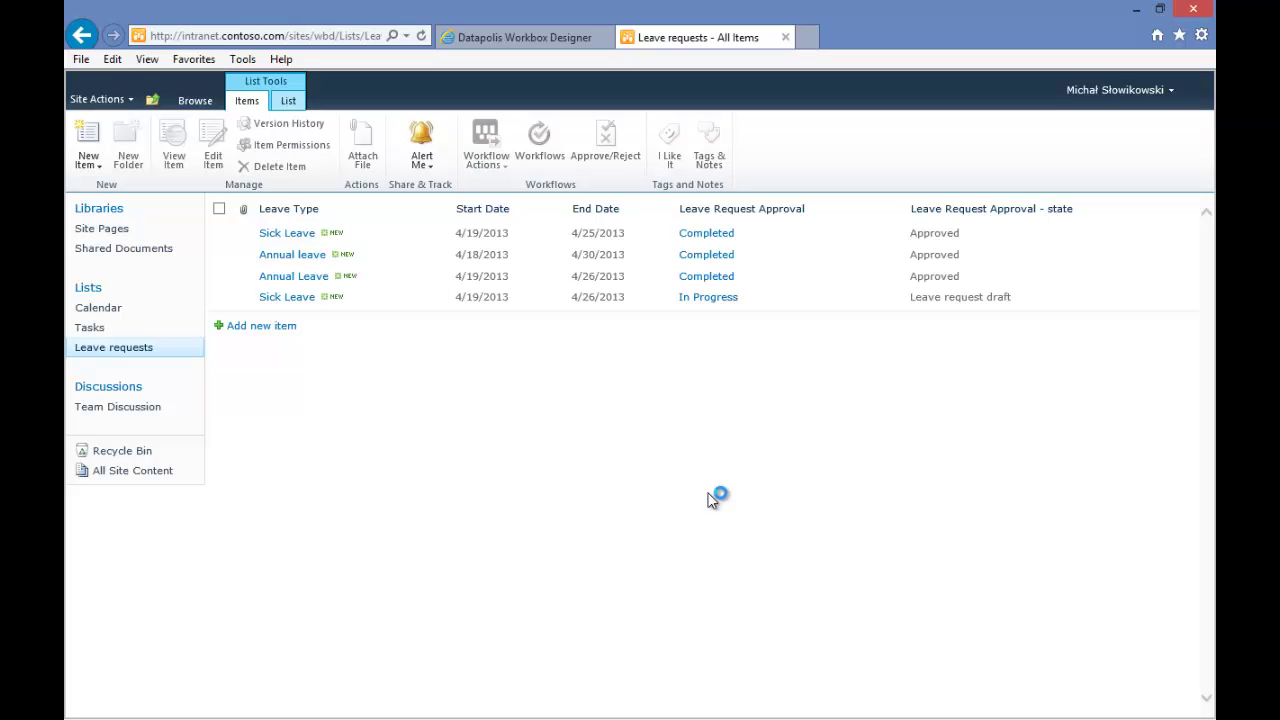
click(446, 298)
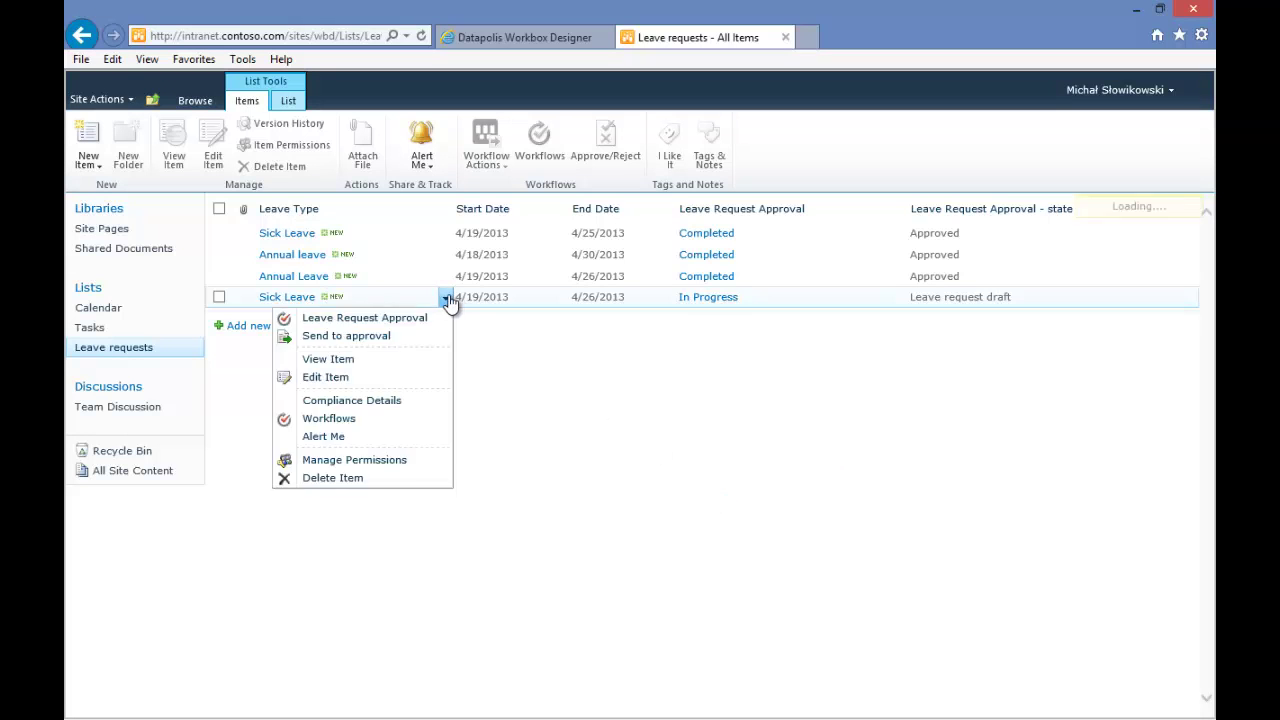
click(392, 342)
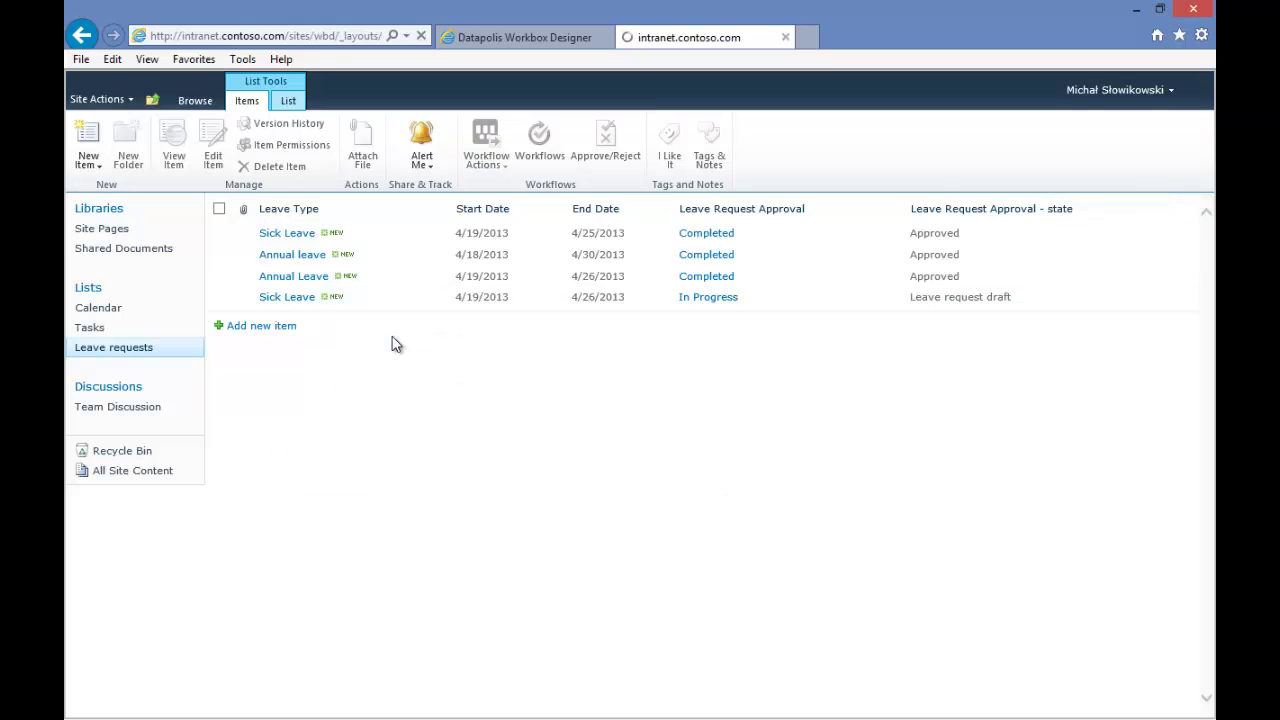
click(557, 381)
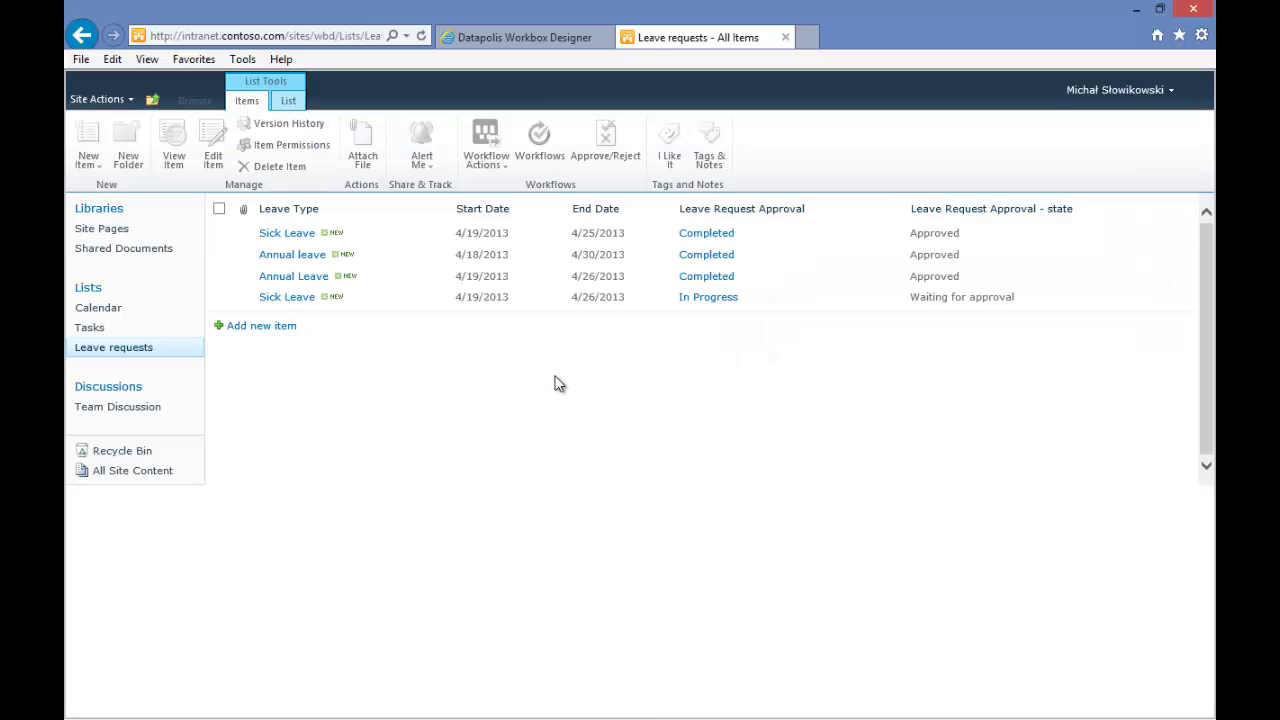
Launch Ask for clarifications on the Sick Leave item ending 4/26/2013 and confirm it with the comment "Please modify date".
click(446, 299)
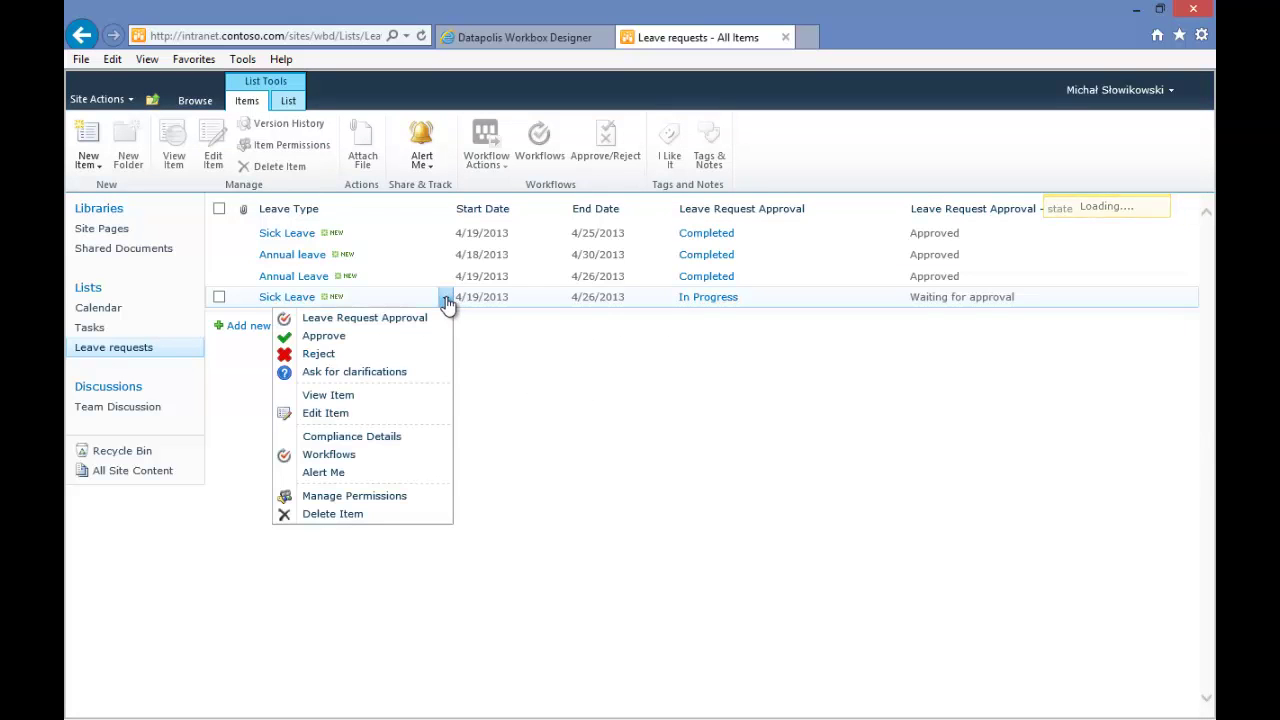
click(380, 374)
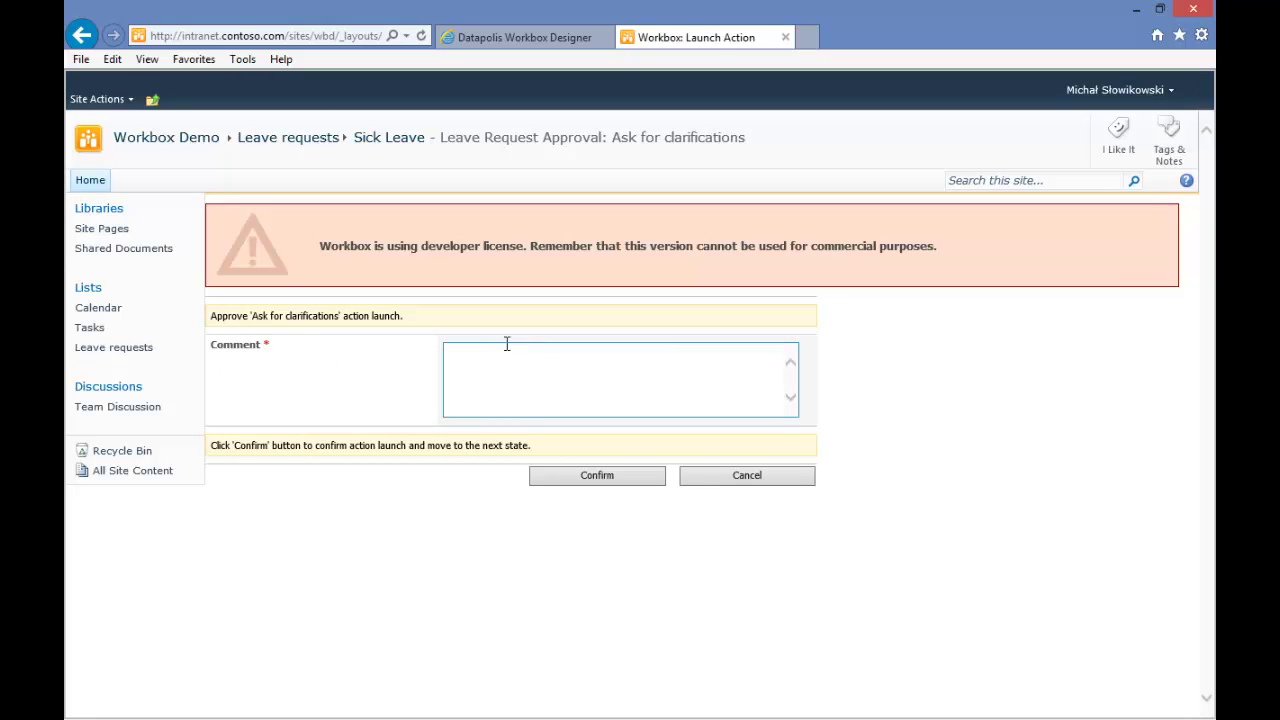
click(598, 380)
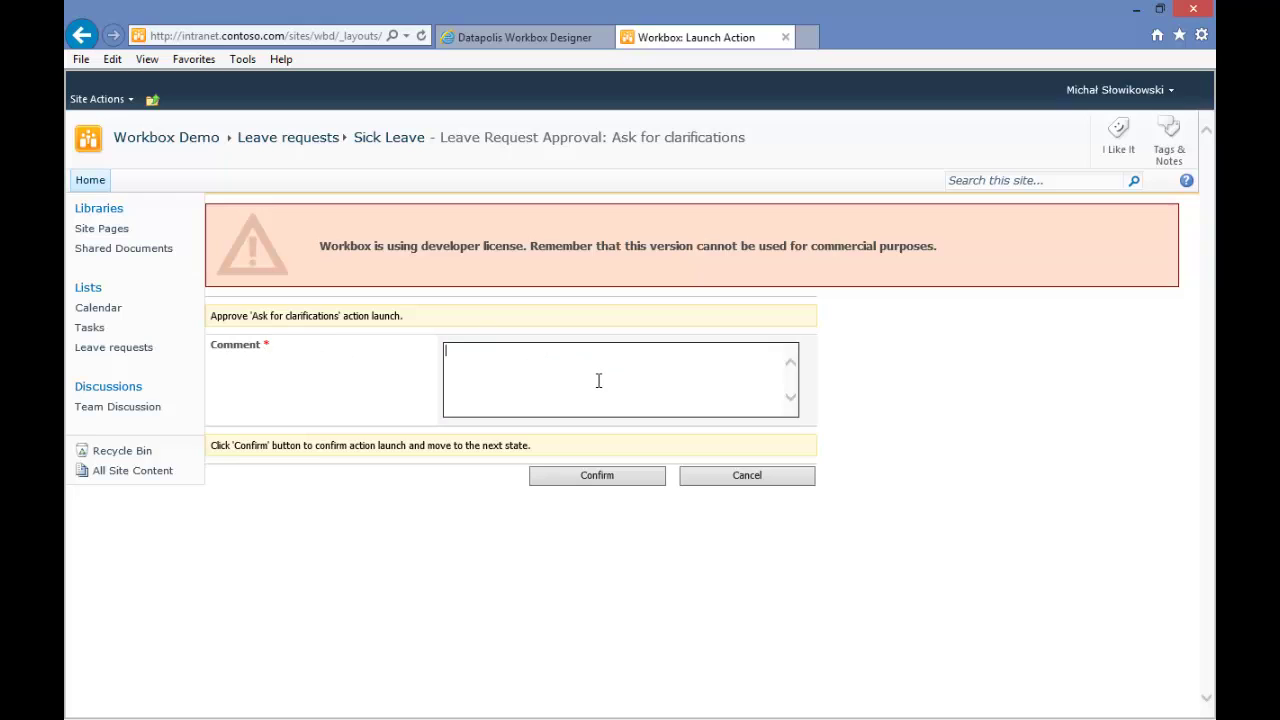
text(Please modify date)
click(591, 477)
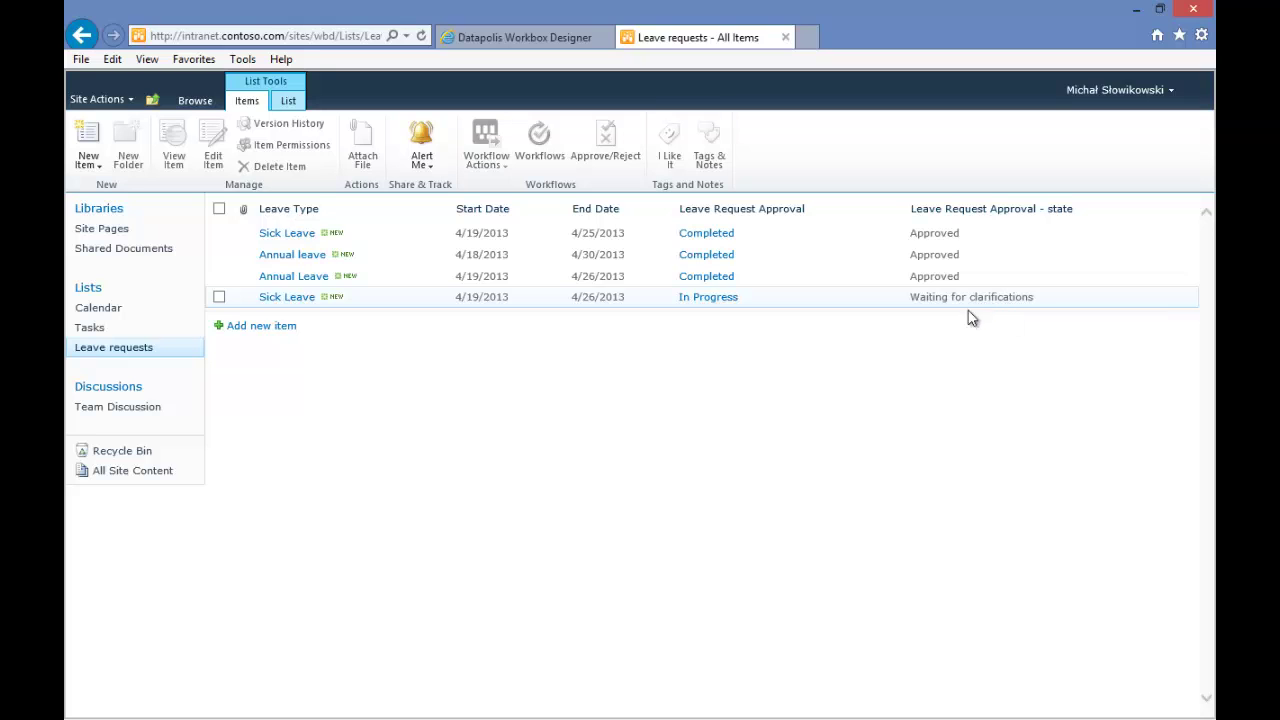
Open that item's workflow history and examine the input parameters of the Send an e-mail activity under Ask for clarifications.
click(707, 298)
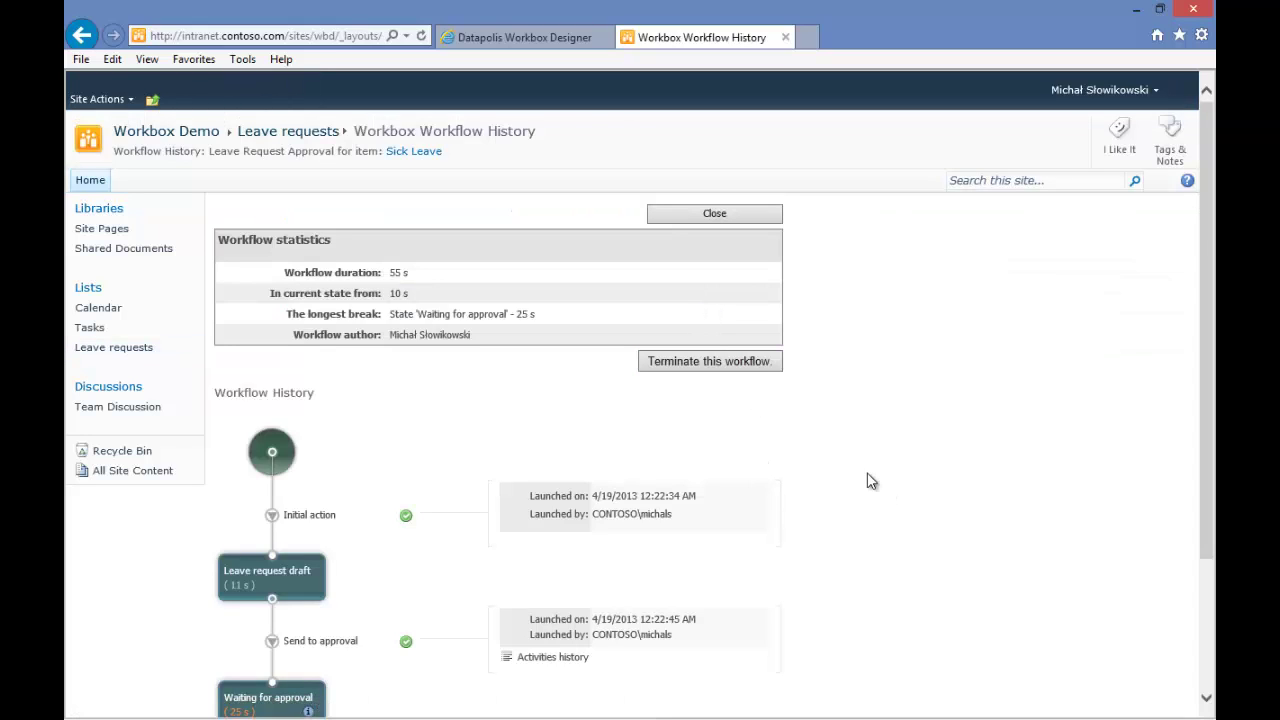
scroll(868, 481, down, 1)
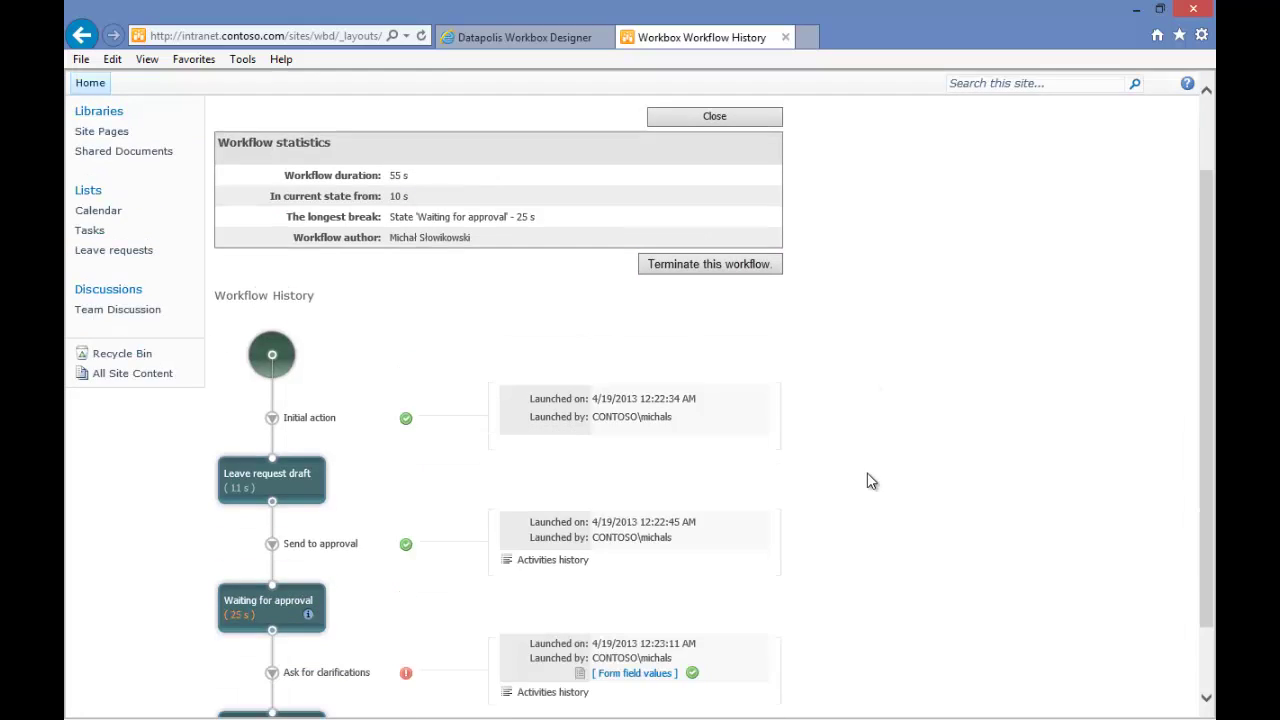
scroll(868, 481, down, 1)
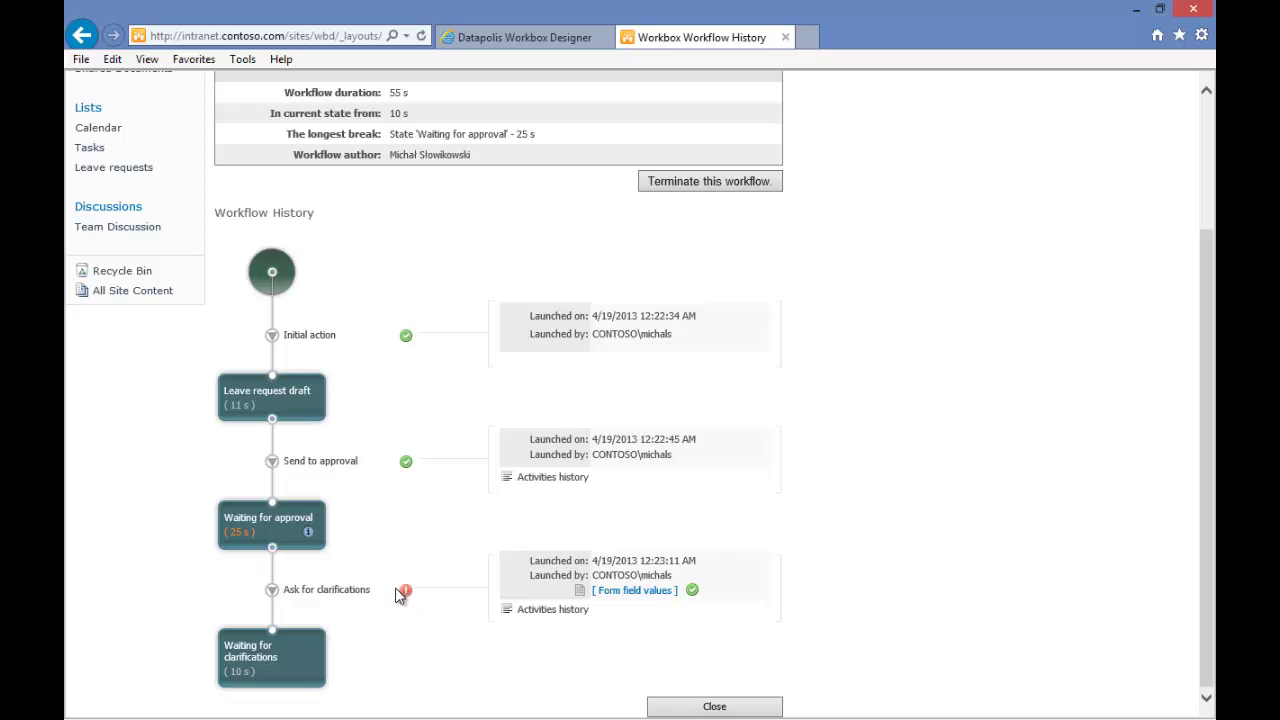
click(573, 610)
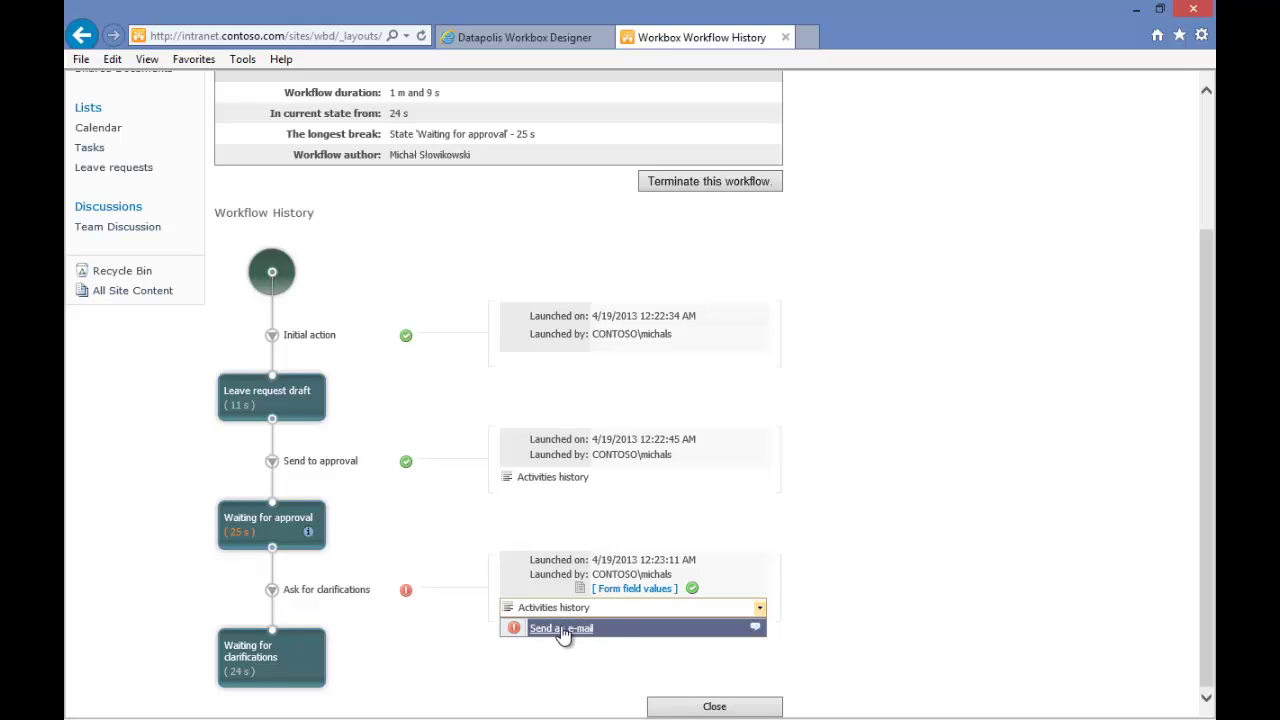
click(562, 629)
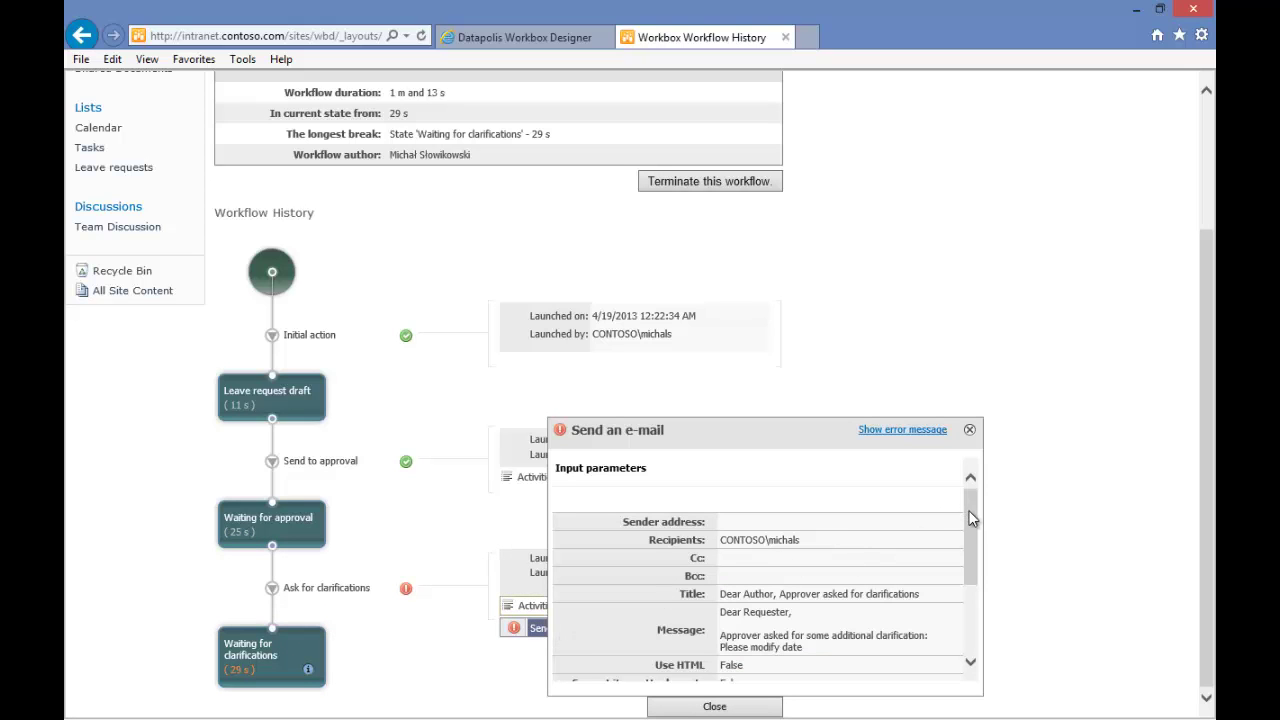
drag(968, 517, 970, 540)
scroll(969, 540, down, 2)
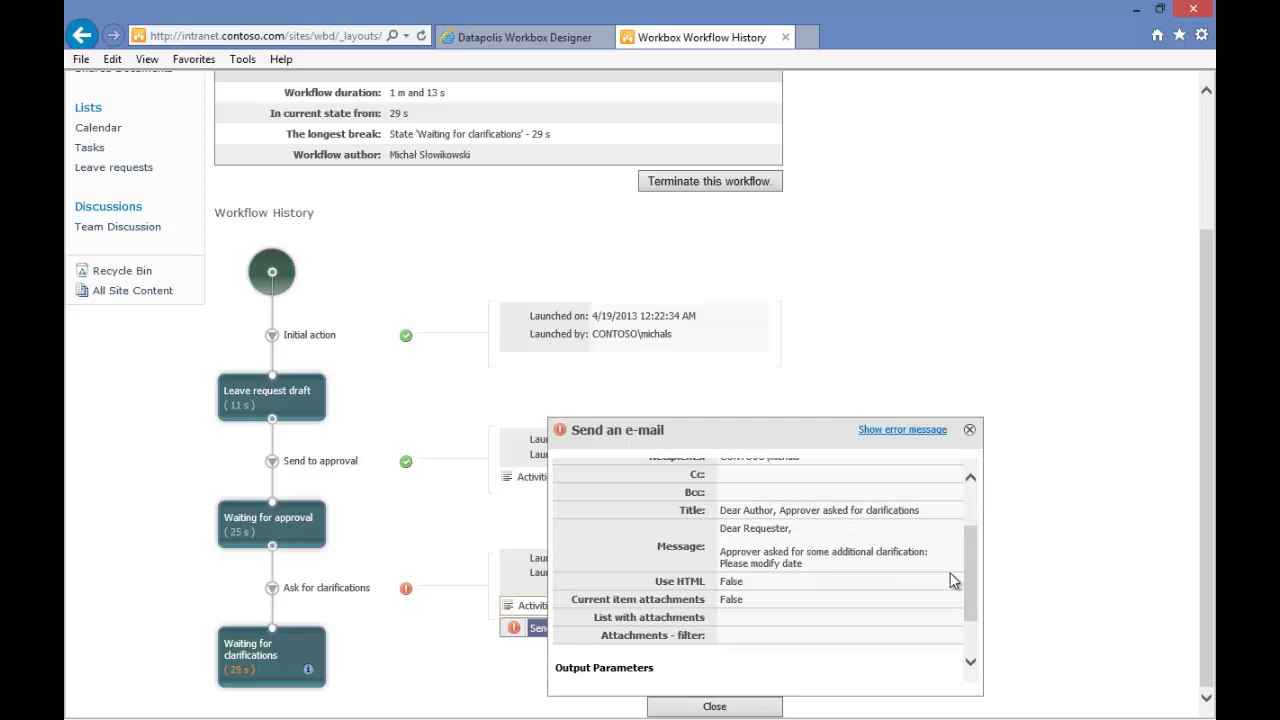
drag(975, 570, 972, 507)
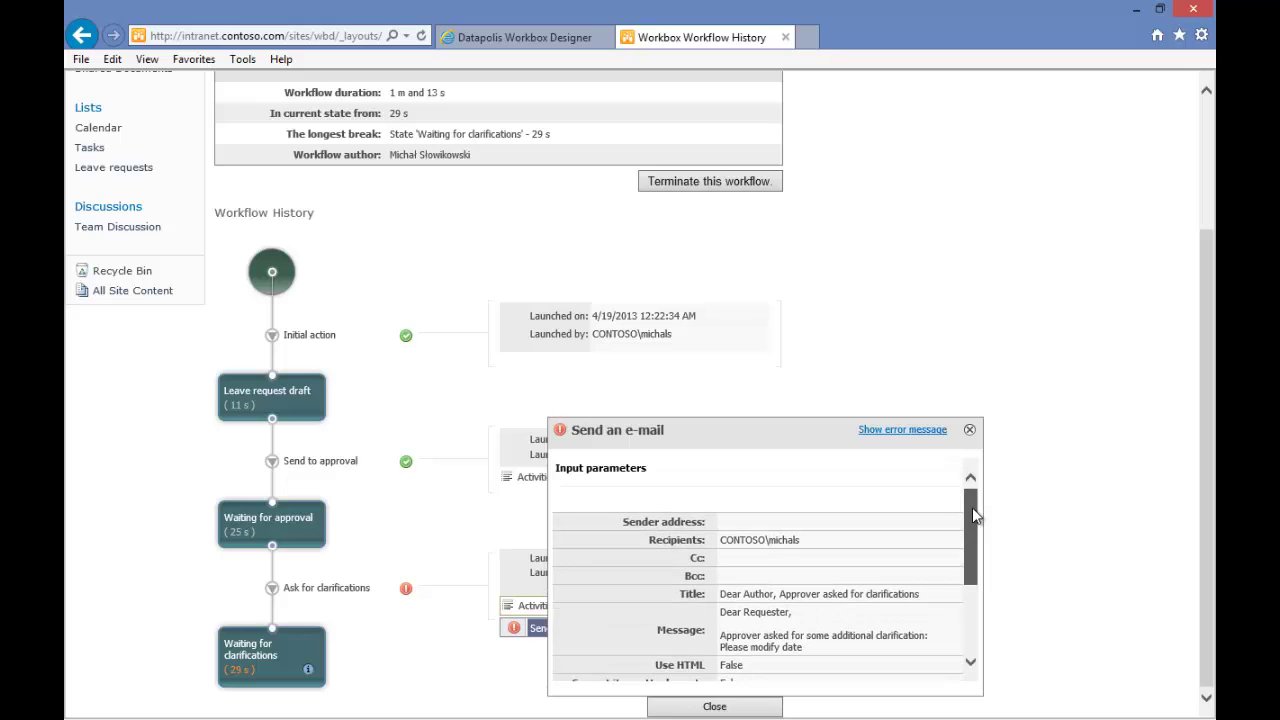
Check the Send an e-mail activity's error message, and return through the Leave requests list to the Datapolis Workbox Designer.
click(910, 432)
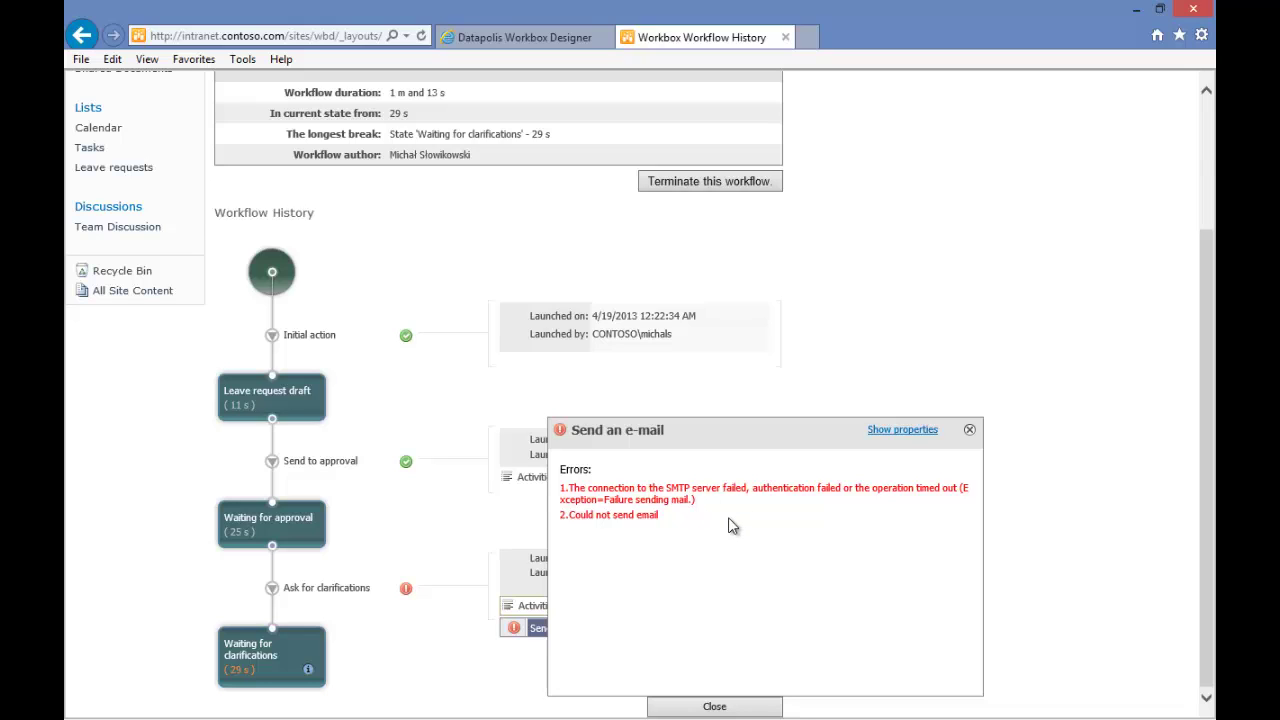
click(969, 430)
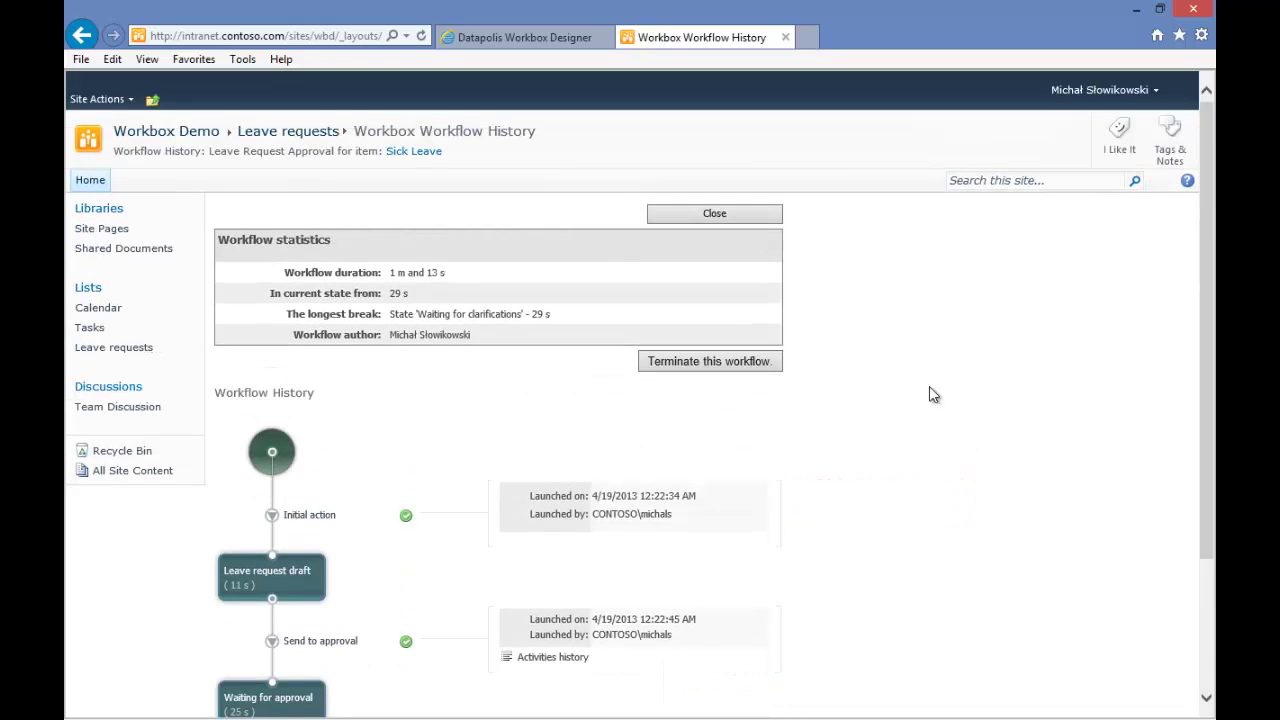
click(112, 347)
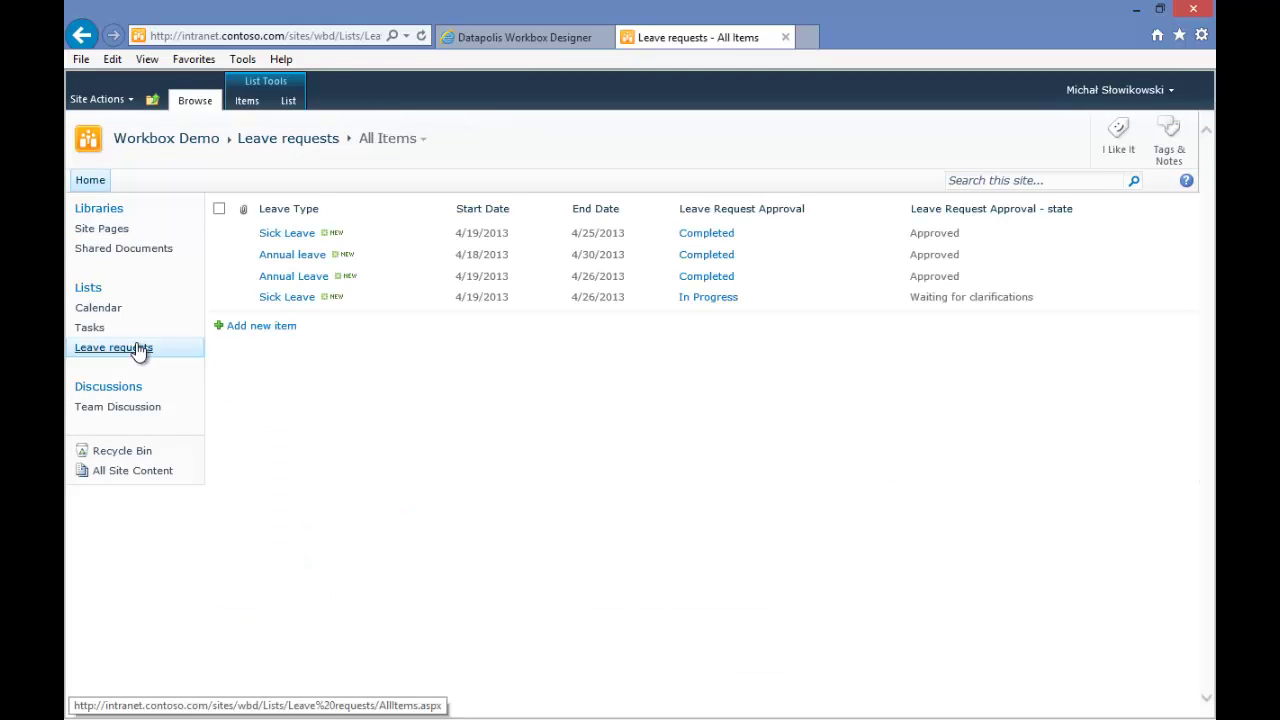
click(502, 38)
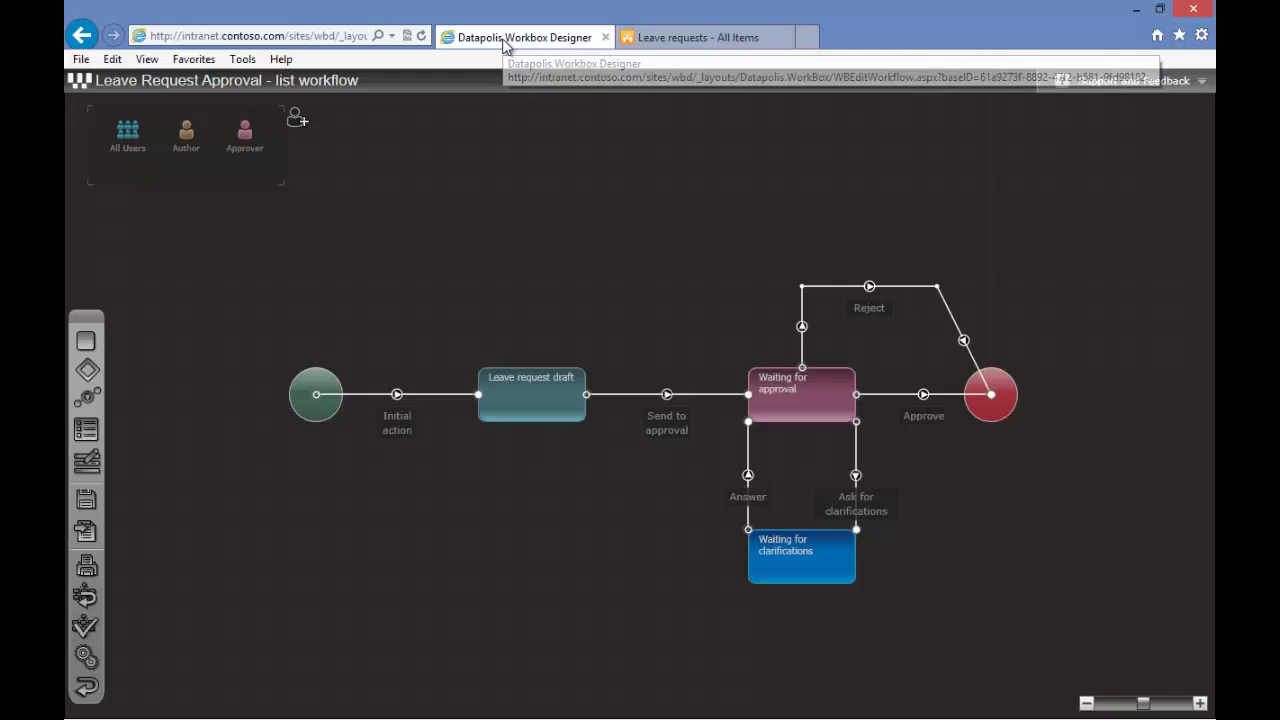